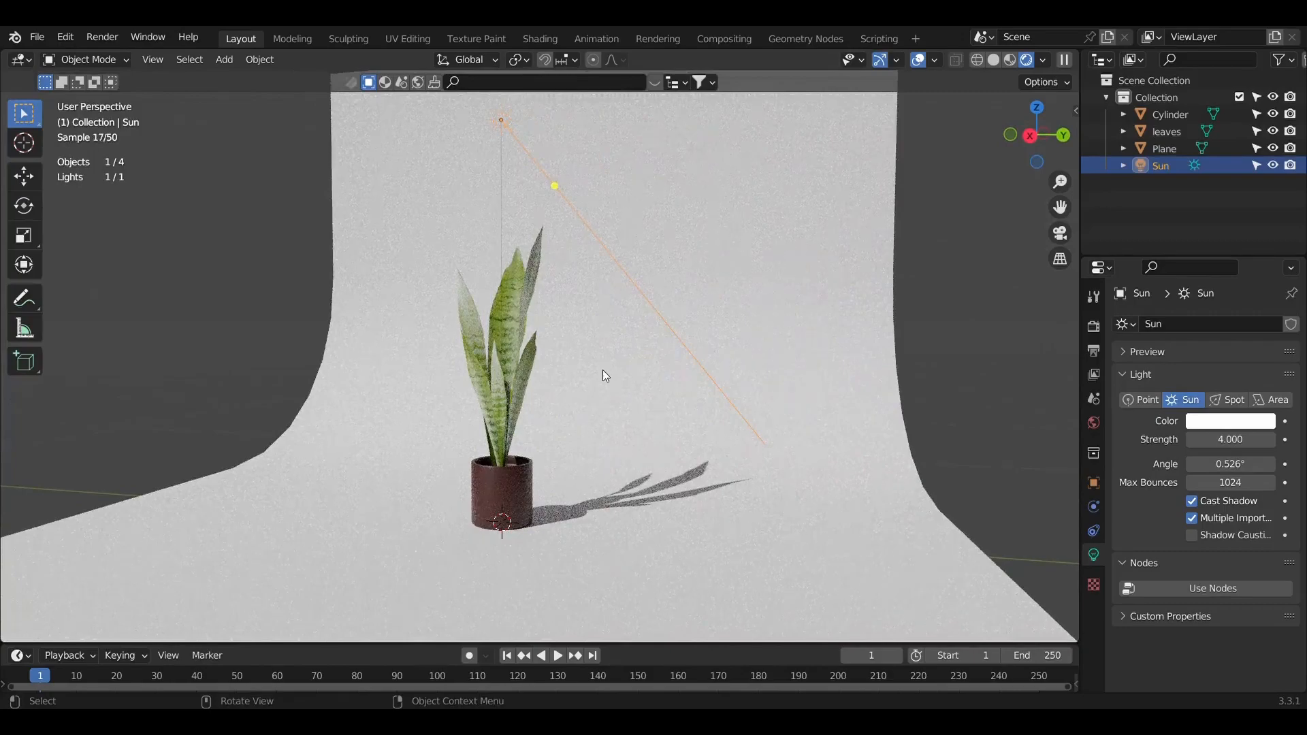
scroll(571, 383, up, 3)
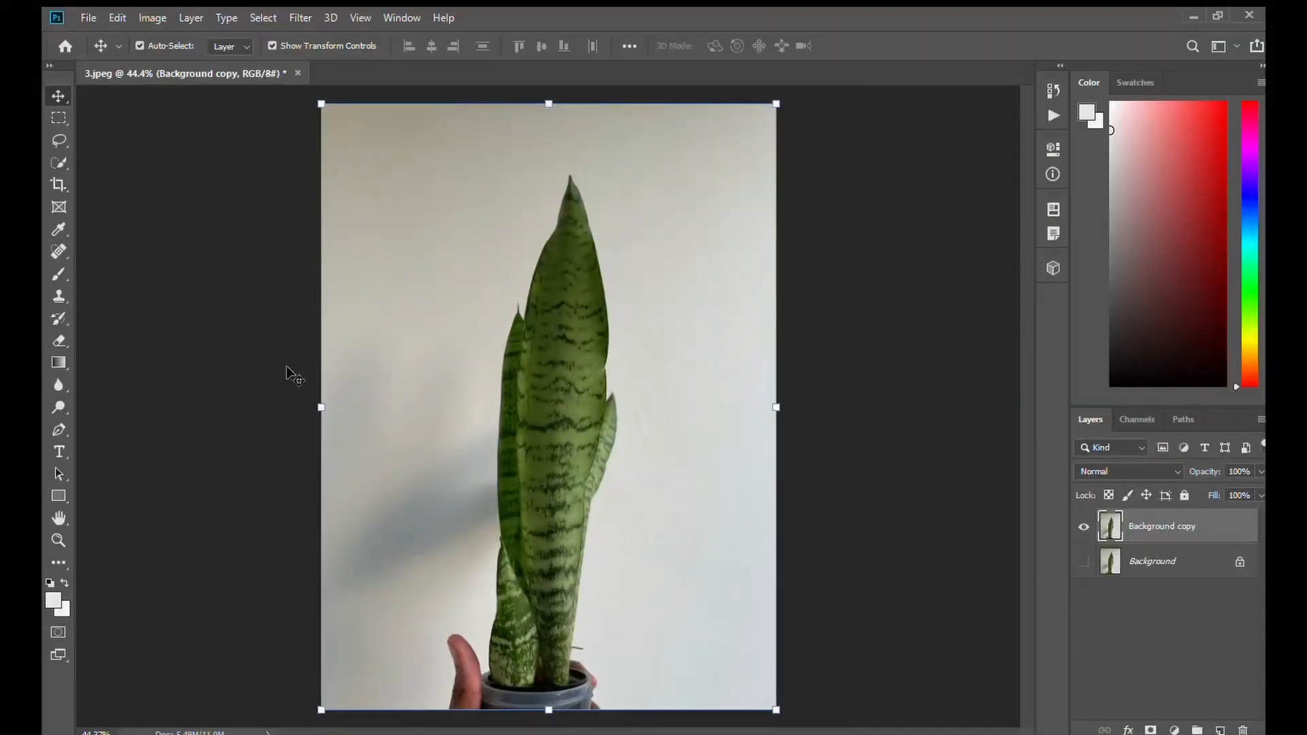
Step: In Photoshop, trace a Pen tool path along the tall front leaf's left edge, from its base up towards the tip
click(55, 429)
alt+scroll(538, 629, up, 5)
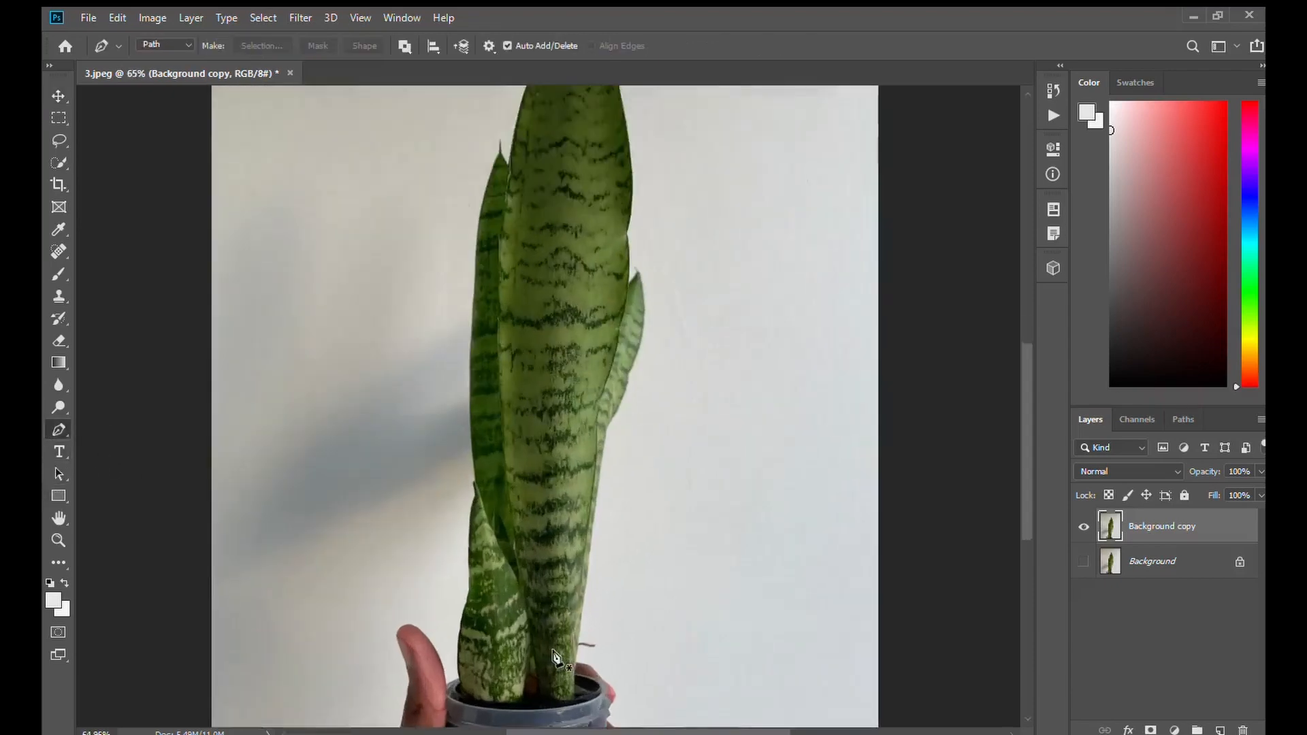
scroll(530, 640, down, 2)
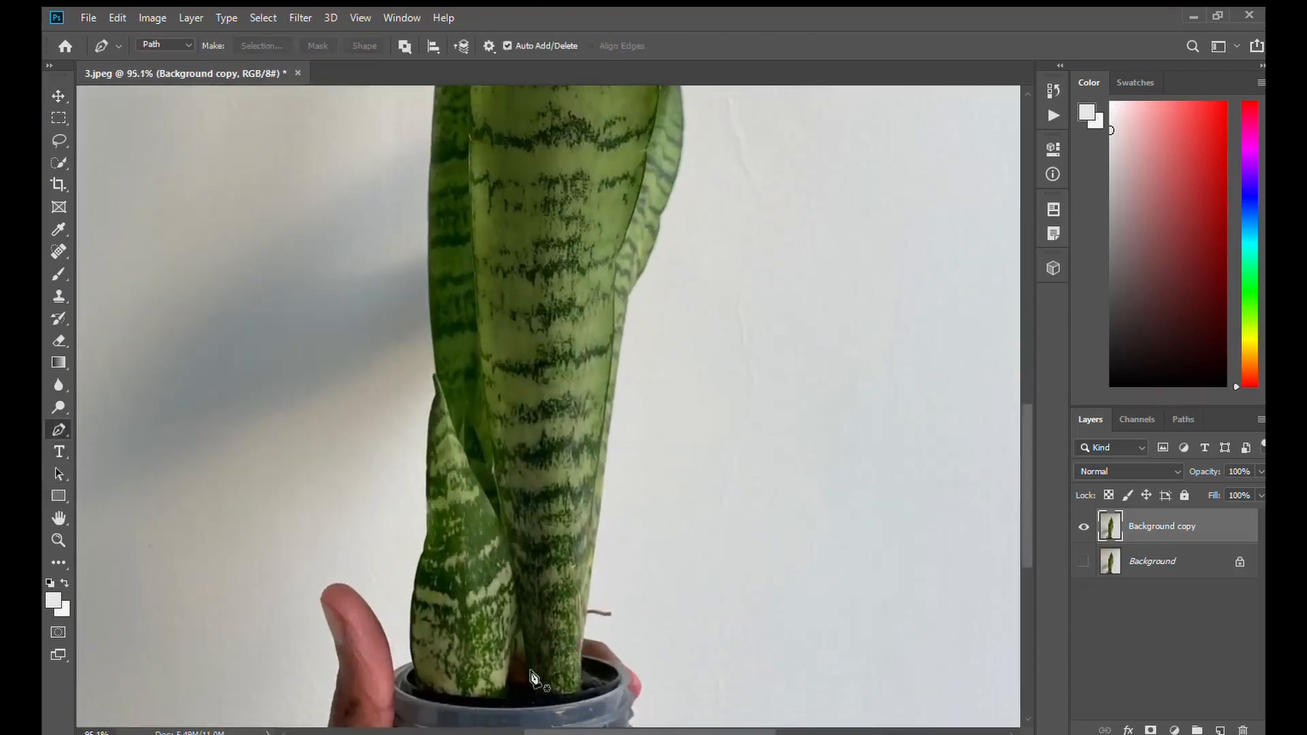
click(525, 680)
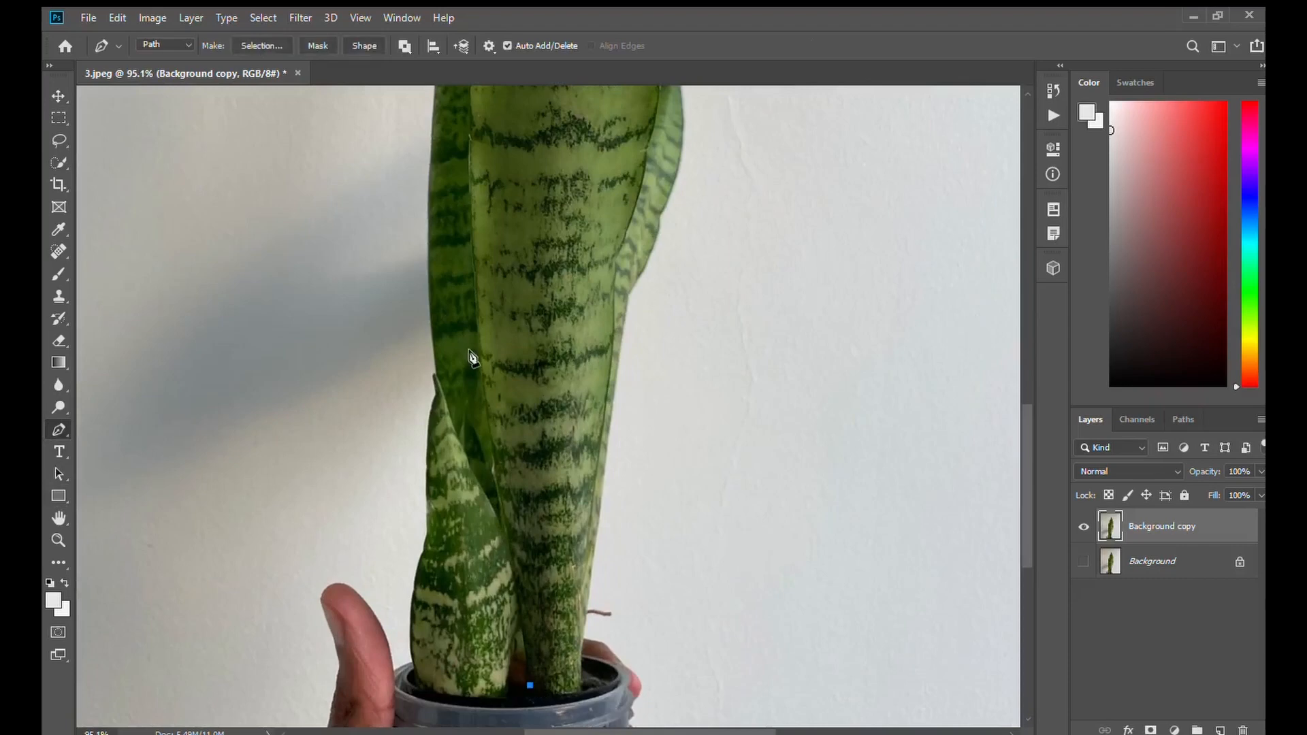
drag(476, 319, 512, 268)
alt+scroll(485, 327, down, 3)
scroll(494, 373, up, 4)
drag(592, 207, 565, 440)
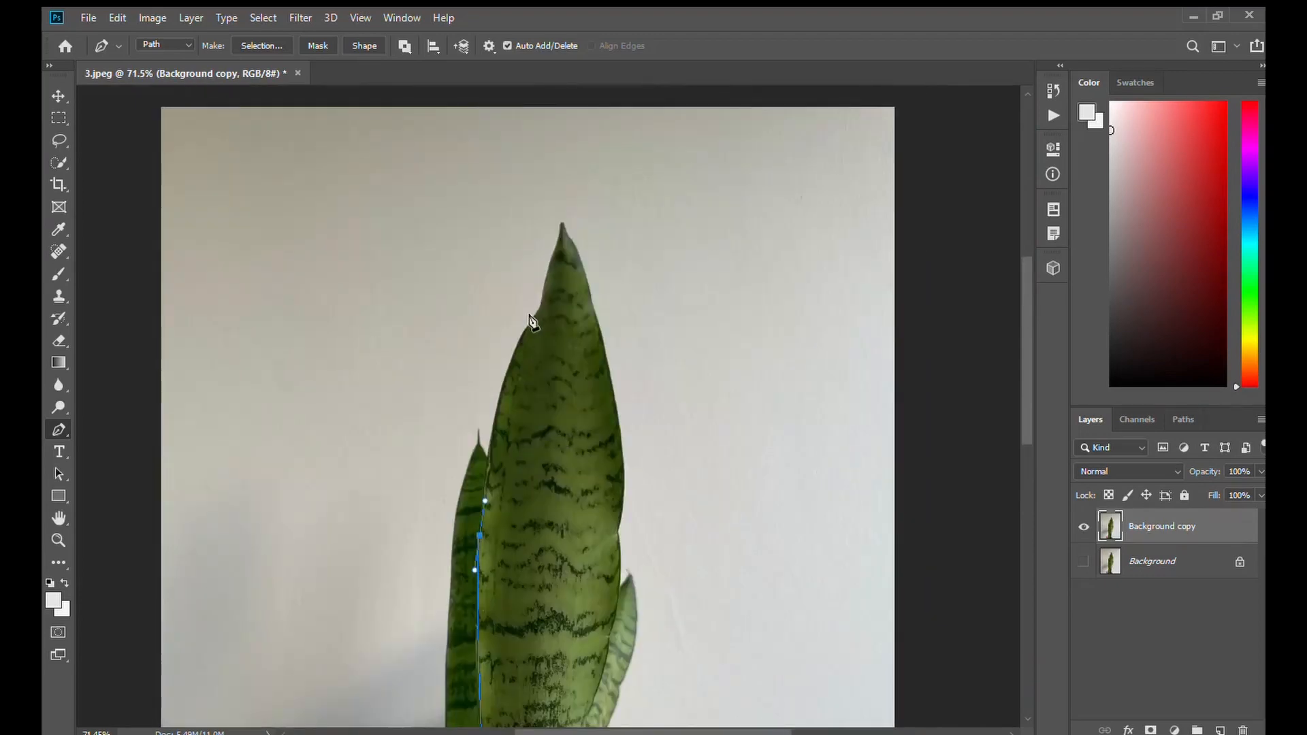
drag(534, 320, 573, 287)
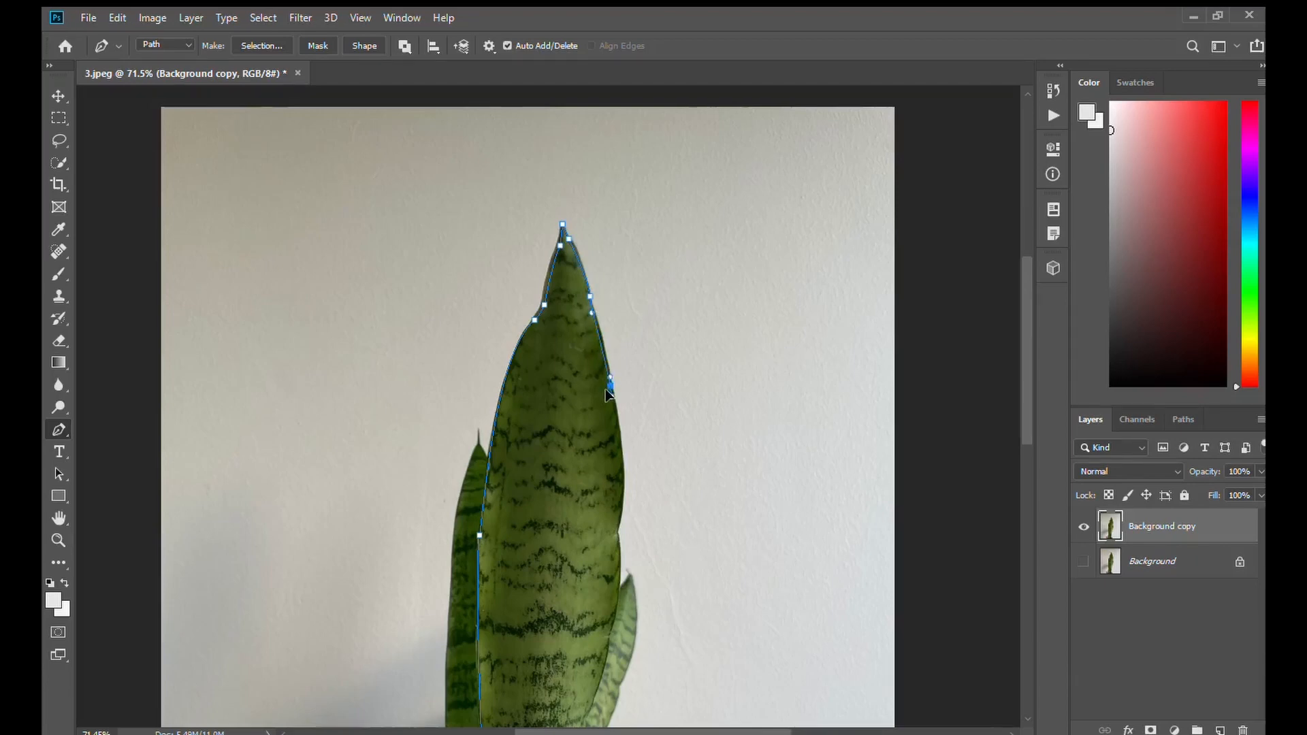
Step: Continue the path down the tall leaf's right edge to the pot and across the leaf's base
drag(616, 528, 599, 567)
scroll(623, 611, down, 3)
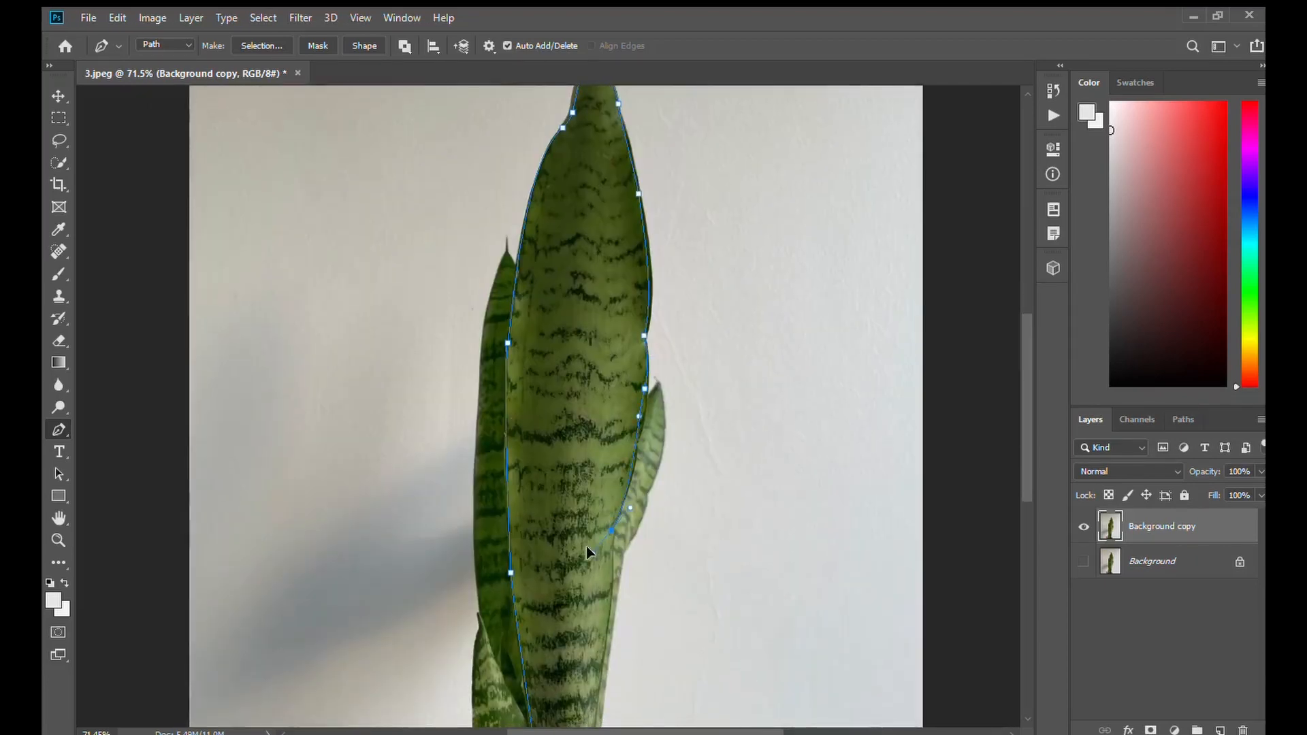
scroll(609, 590, down, 3)
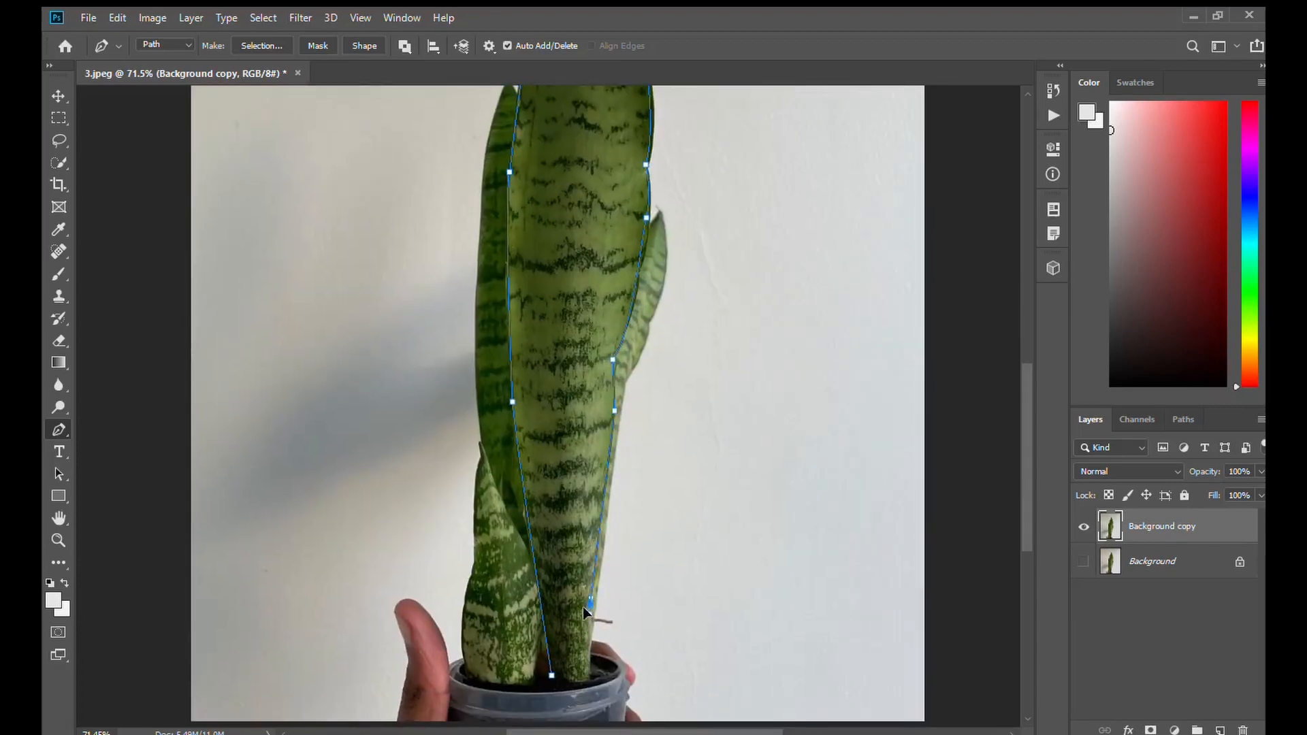
click(591, 679)
alt+scroll(590, 678, down, 2)
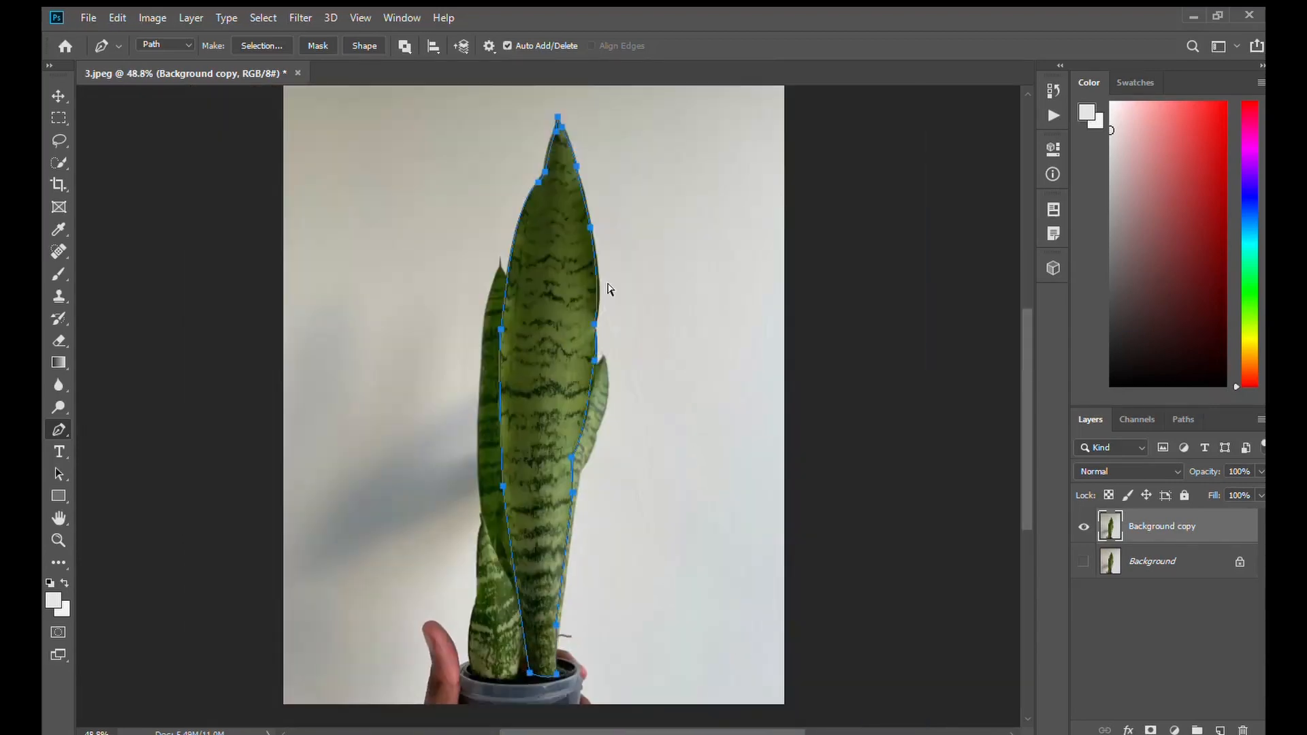
Step: Turn the leaf path into a selection, place a copy of the leaf on a new layer and hide the Background copy layer
key(ctrl+Return)
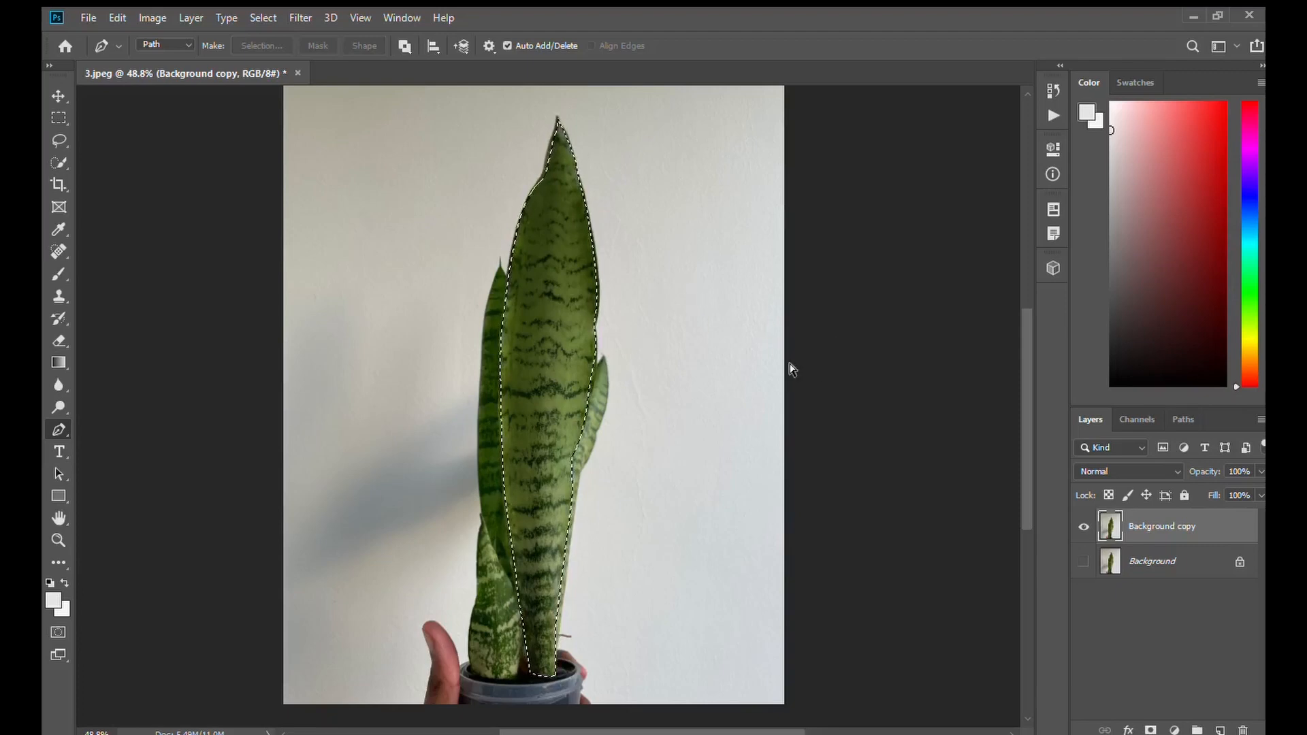
click(1217, 727)
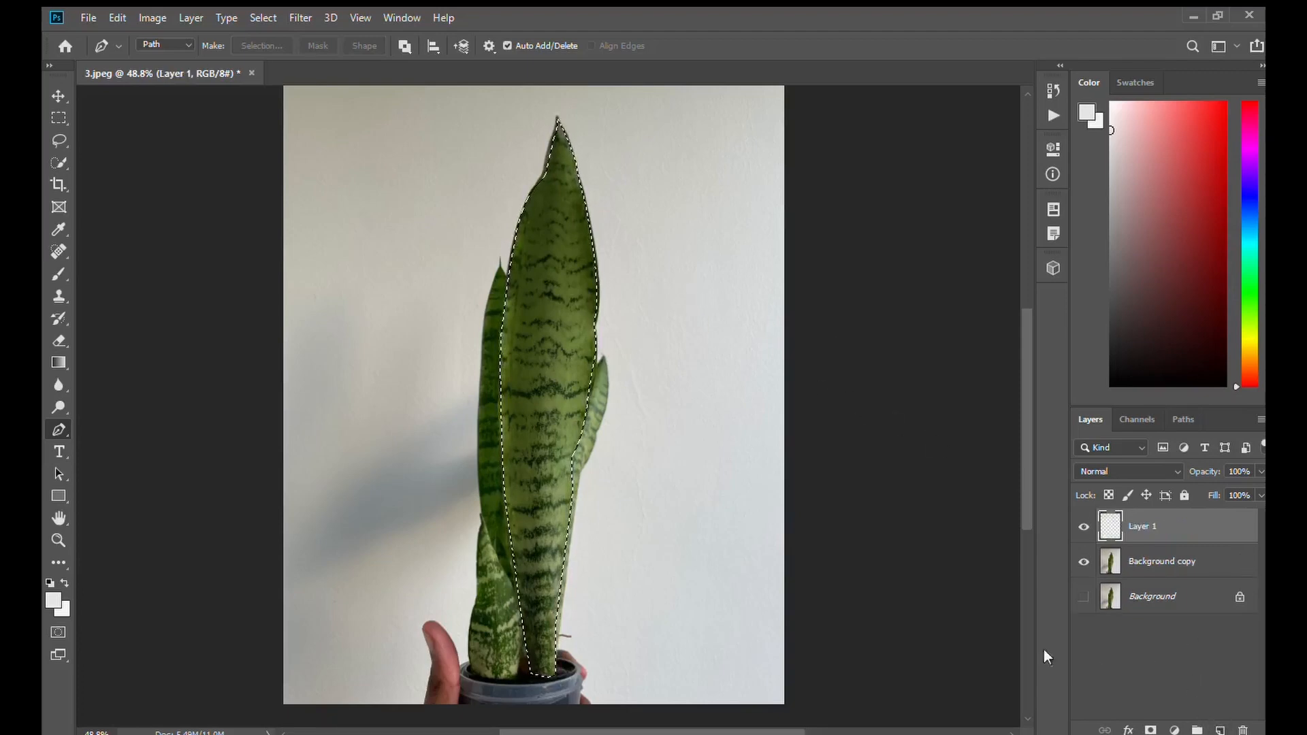
key(ctrl+v)
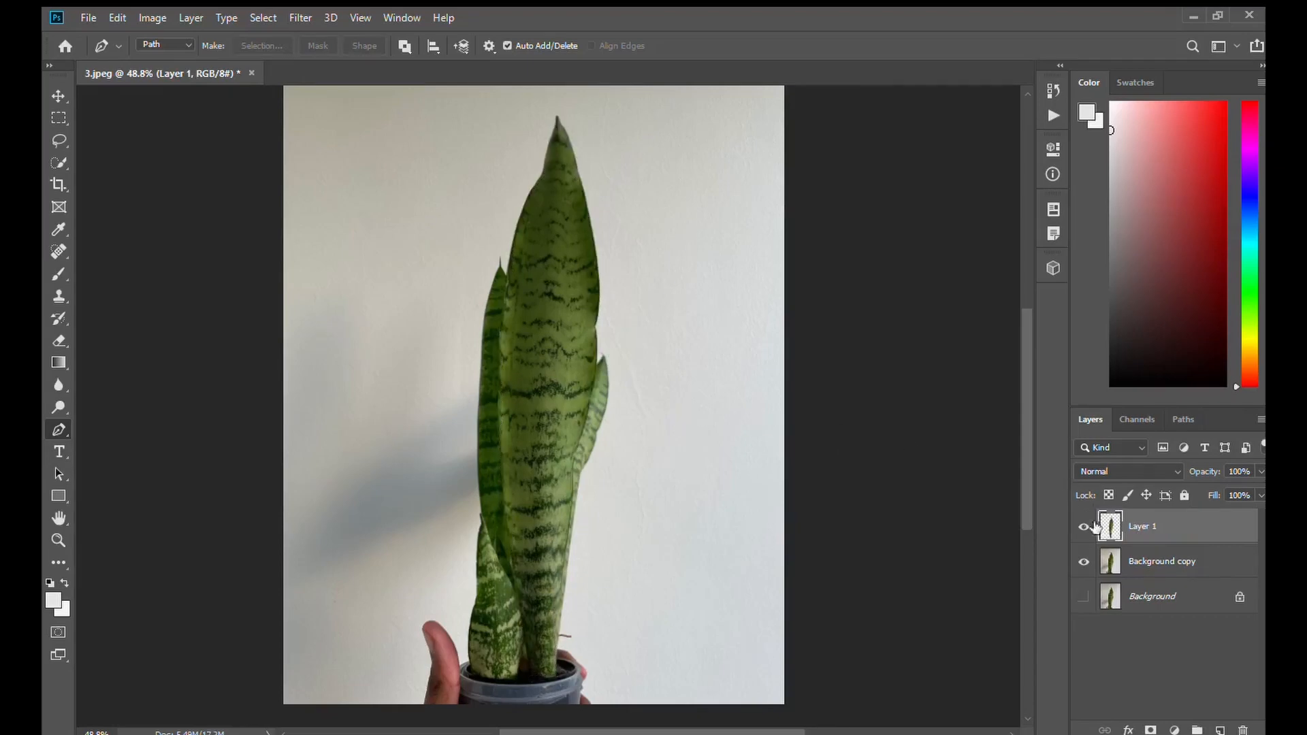
click(1084, 562)
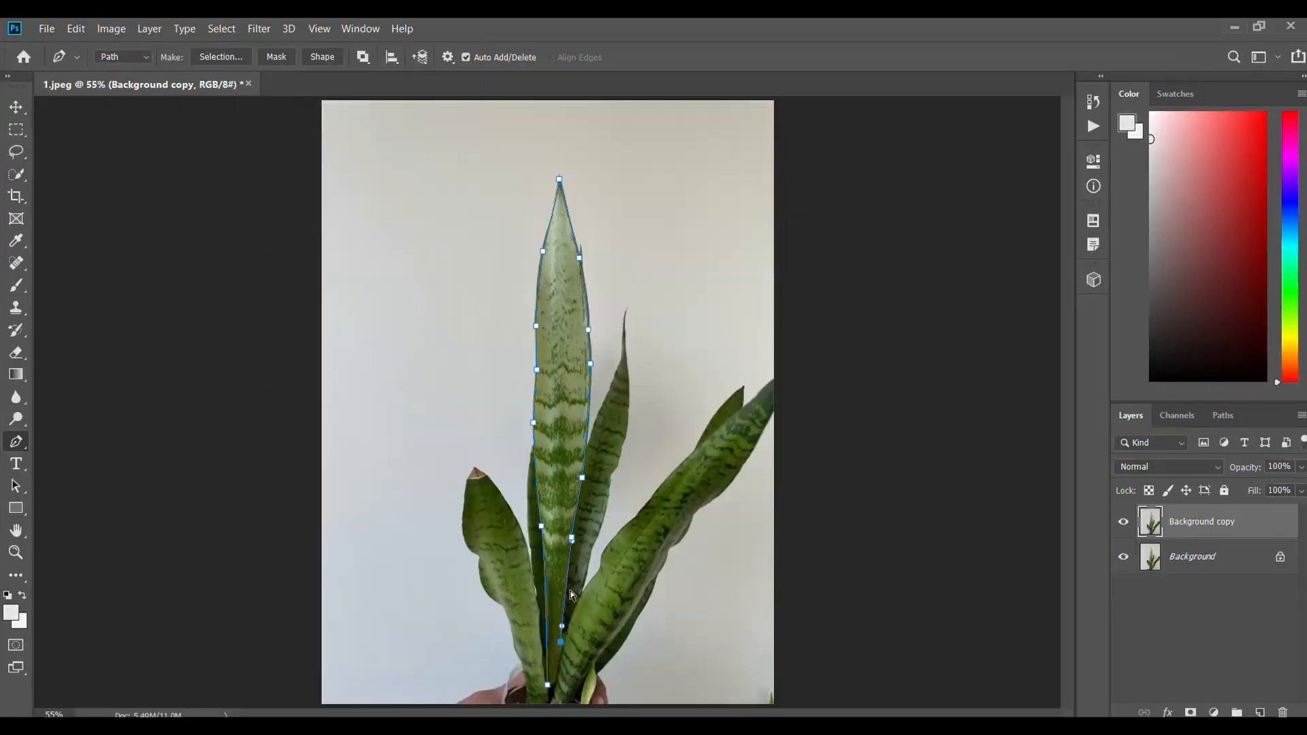
Step: Complete the Pen tool path around the central tall leaf in 1.jpeg at its base
alt+scroll(562, 501, up, 3)
click(533, 558)
alt+scroll(633, 467, down, 5)
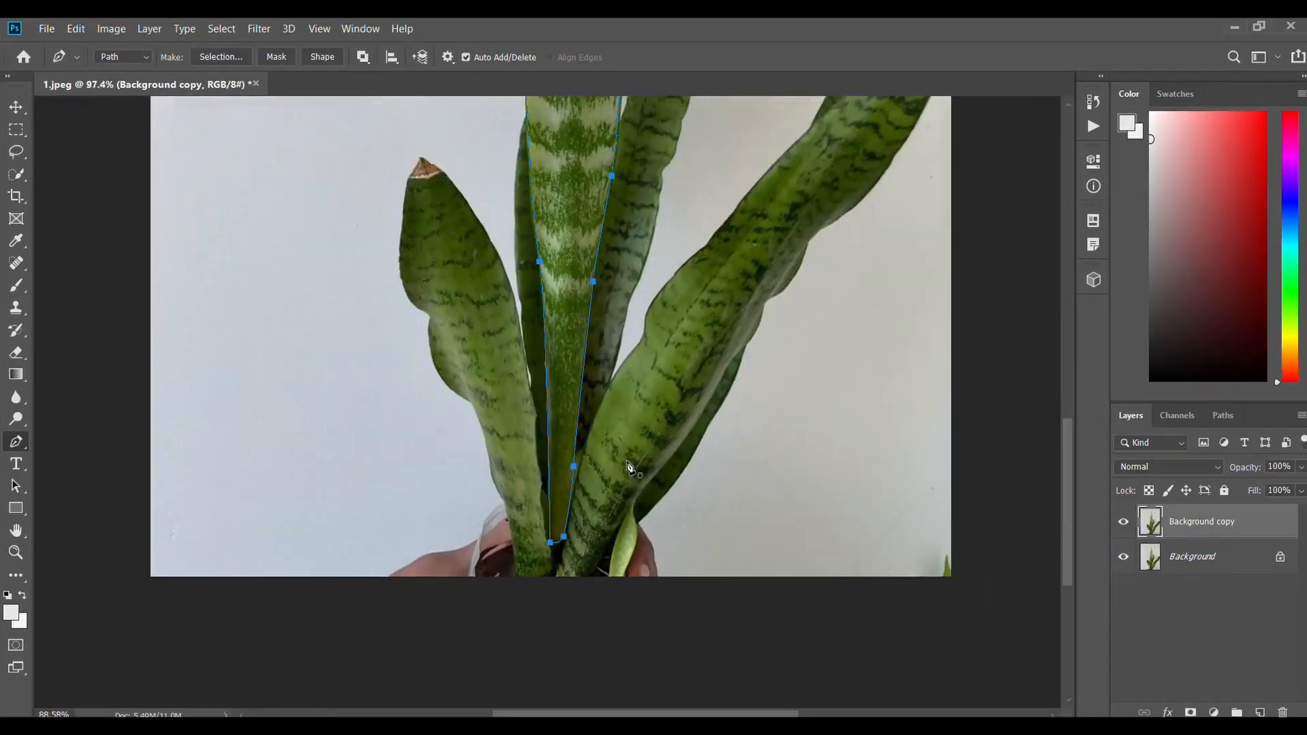
Step: Convert the path to a selection, copy the leaf onto its own layer and show only that layer
key(ctrl+Return)
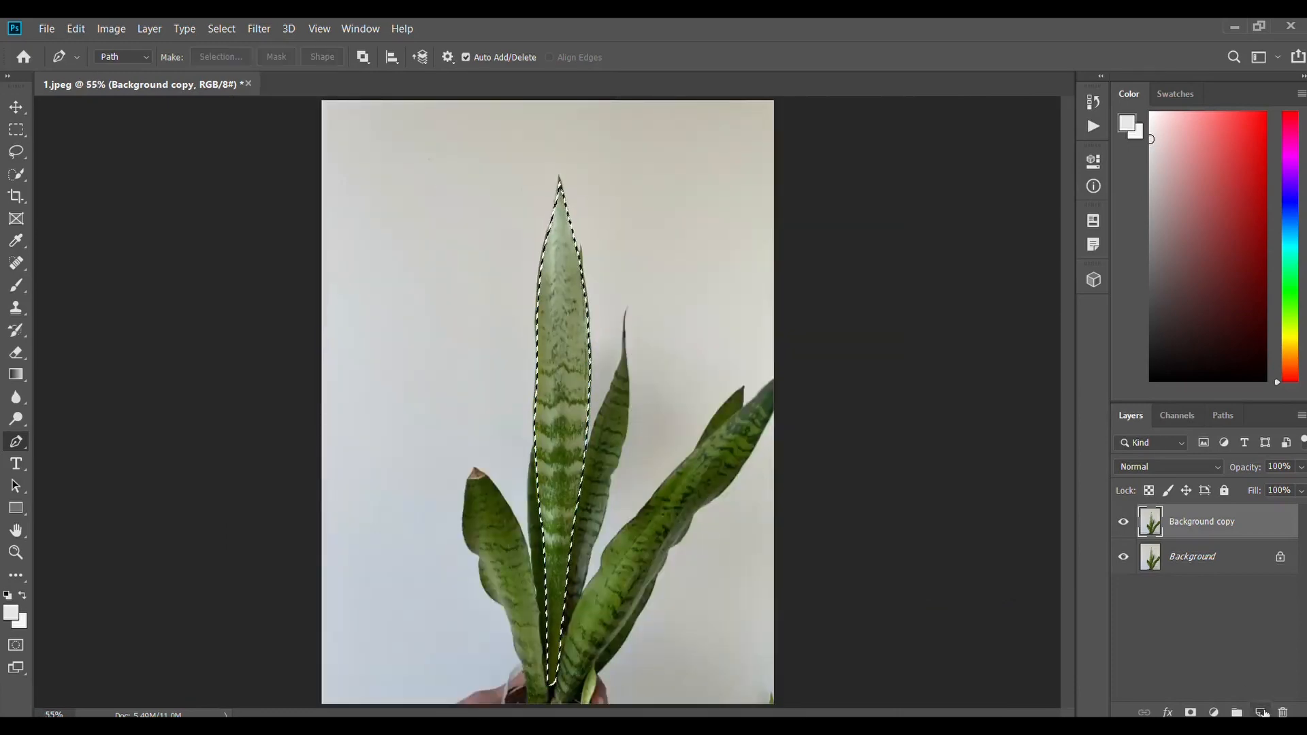
key(ctrl+j)
alt+click(1123, 521)
Step: Move the isolated leaf up on the canvas, enlarge it to nearly fill the canvas height and centre it
click(15, 107)
drag(564, 435, 519, 368)
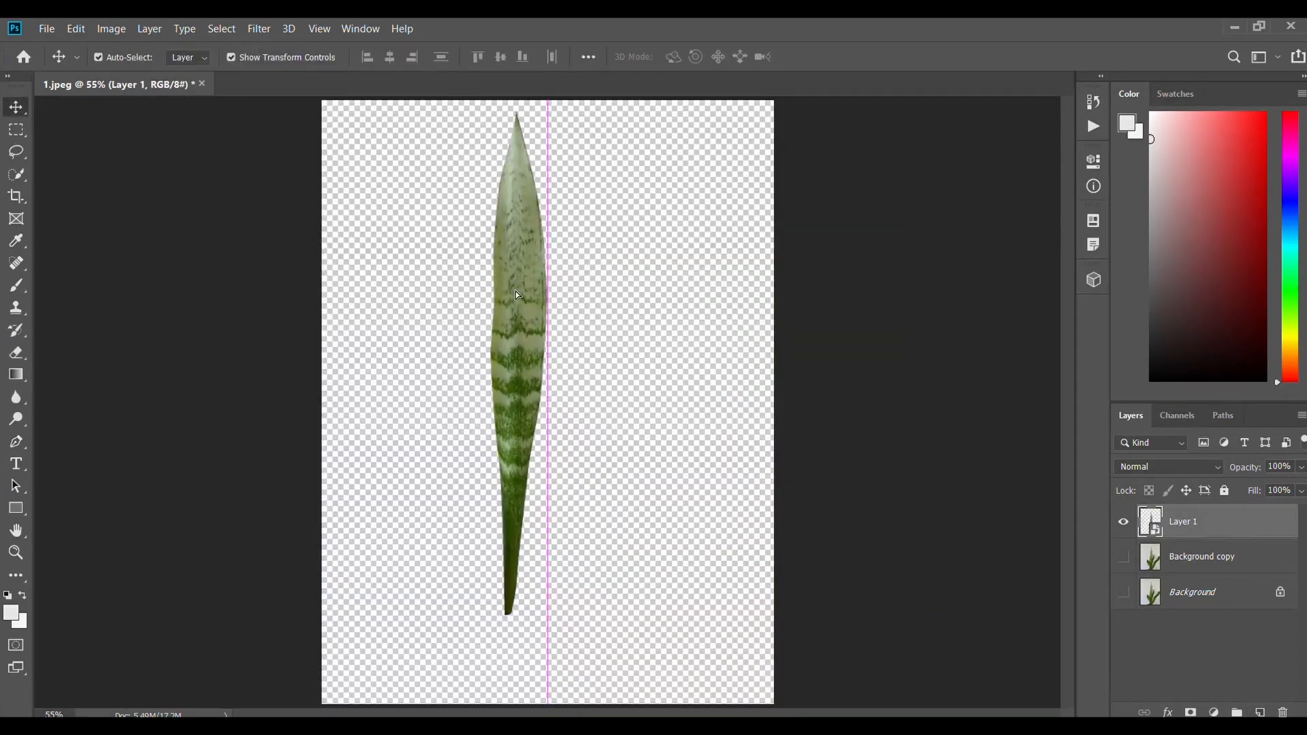
drag(546, 615, 556, 701)
drag(521, 408, 552, 405)
key(Return)
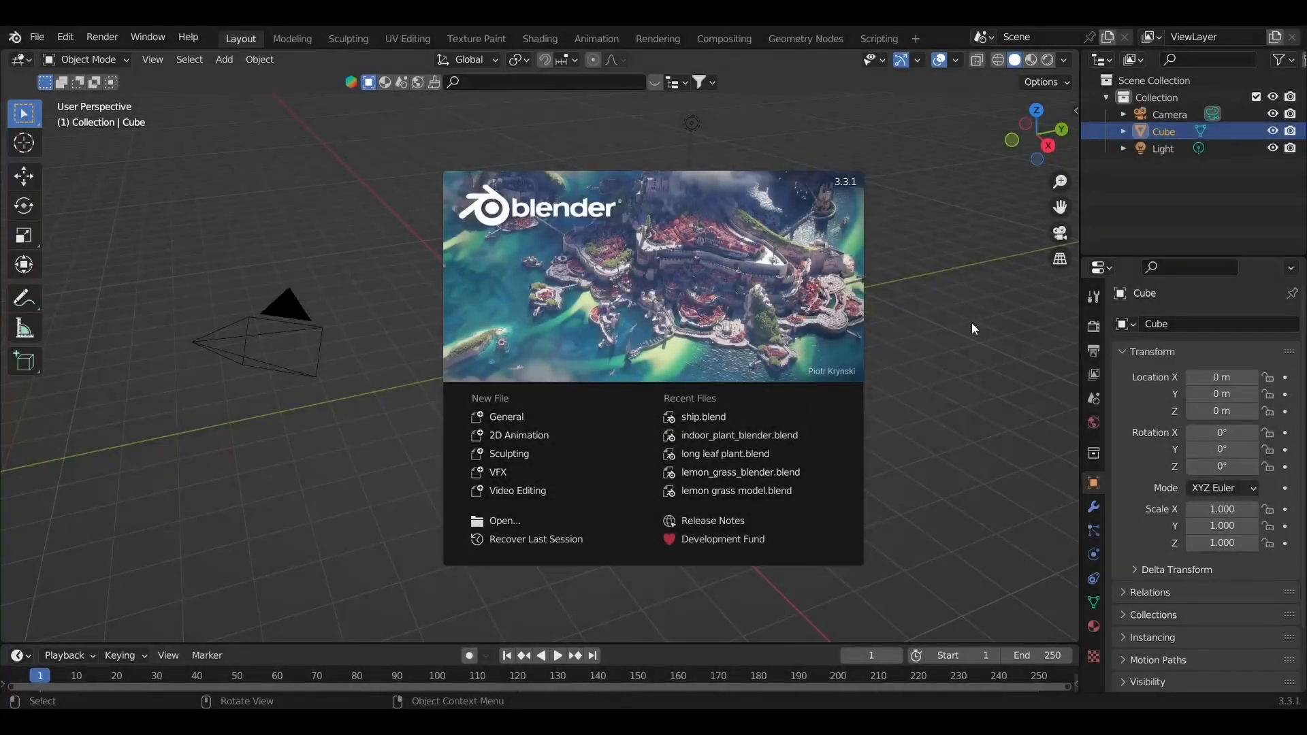
Step: Switch to Blender, dismiss the splash screen and delete the default camera, cube and light
click(969, 332)
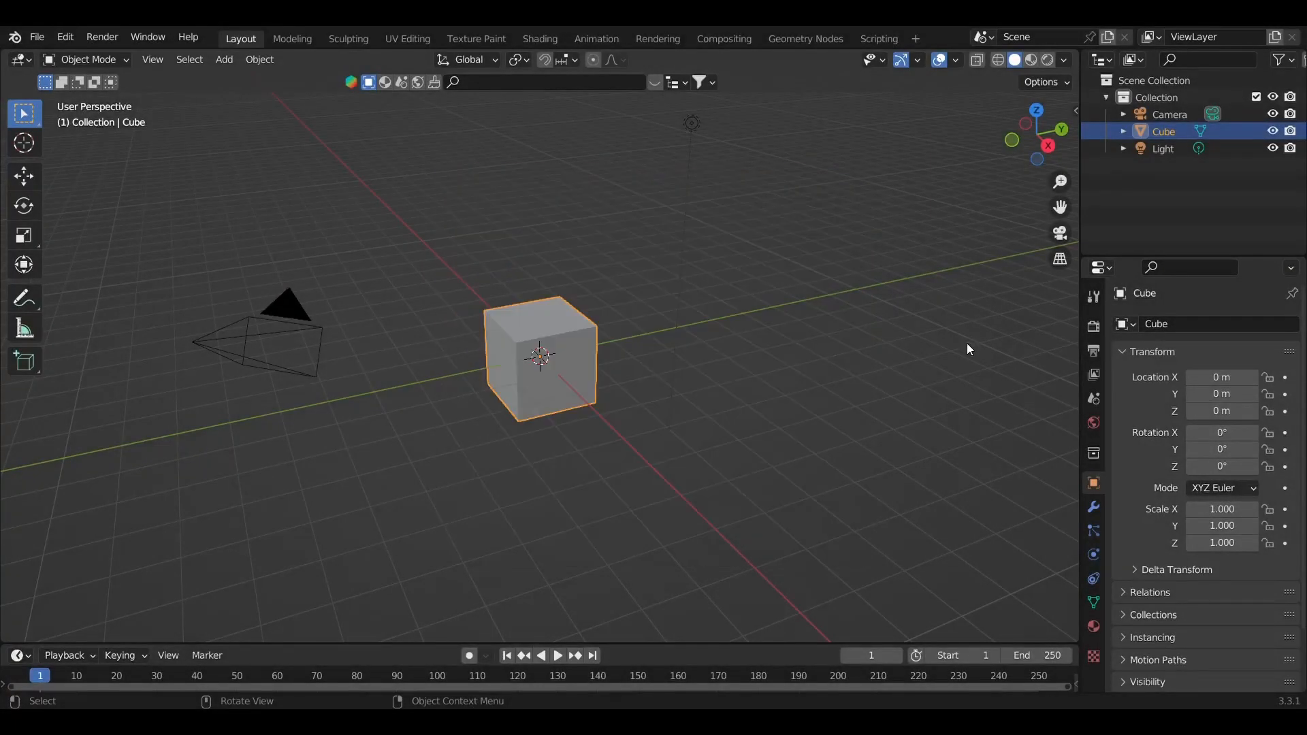
key(a)
key(x)
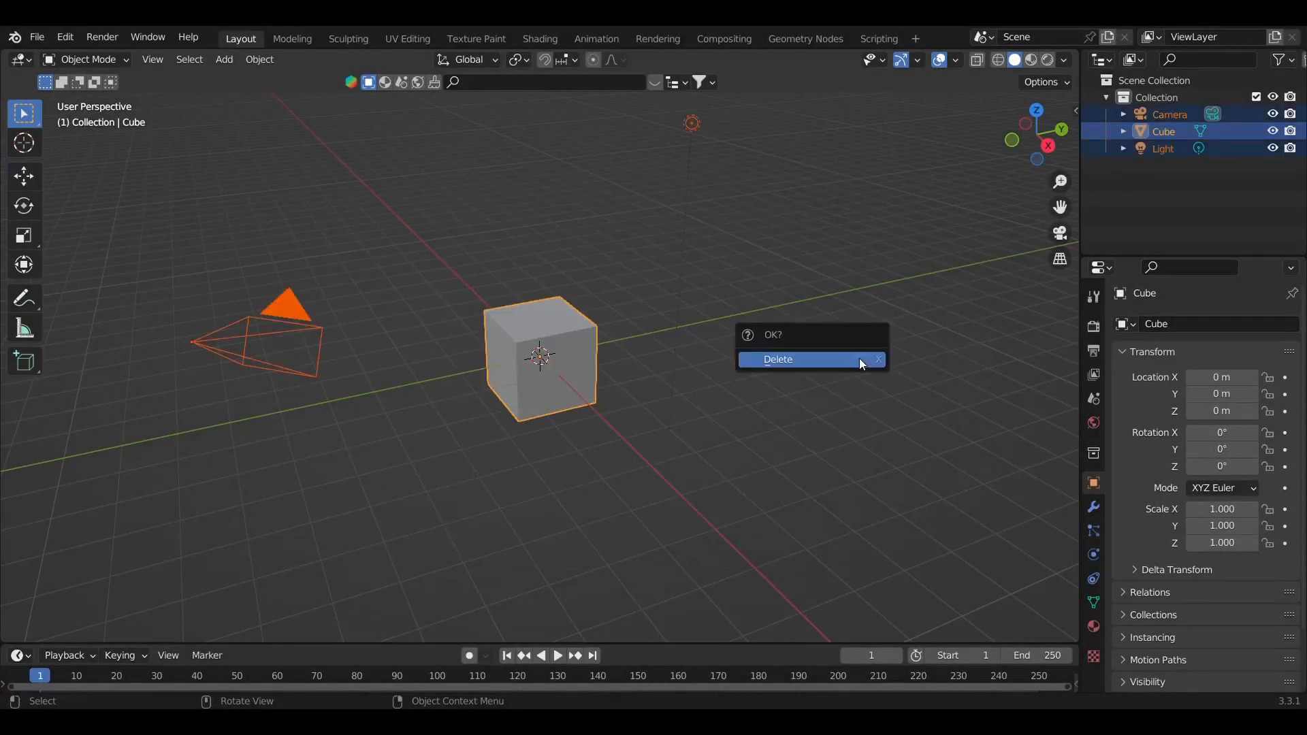
click(860, 361)
Step: Switch to the top view and add a mesh plane at the world origin
shift+middle_drag(704, 283, 755, 317)
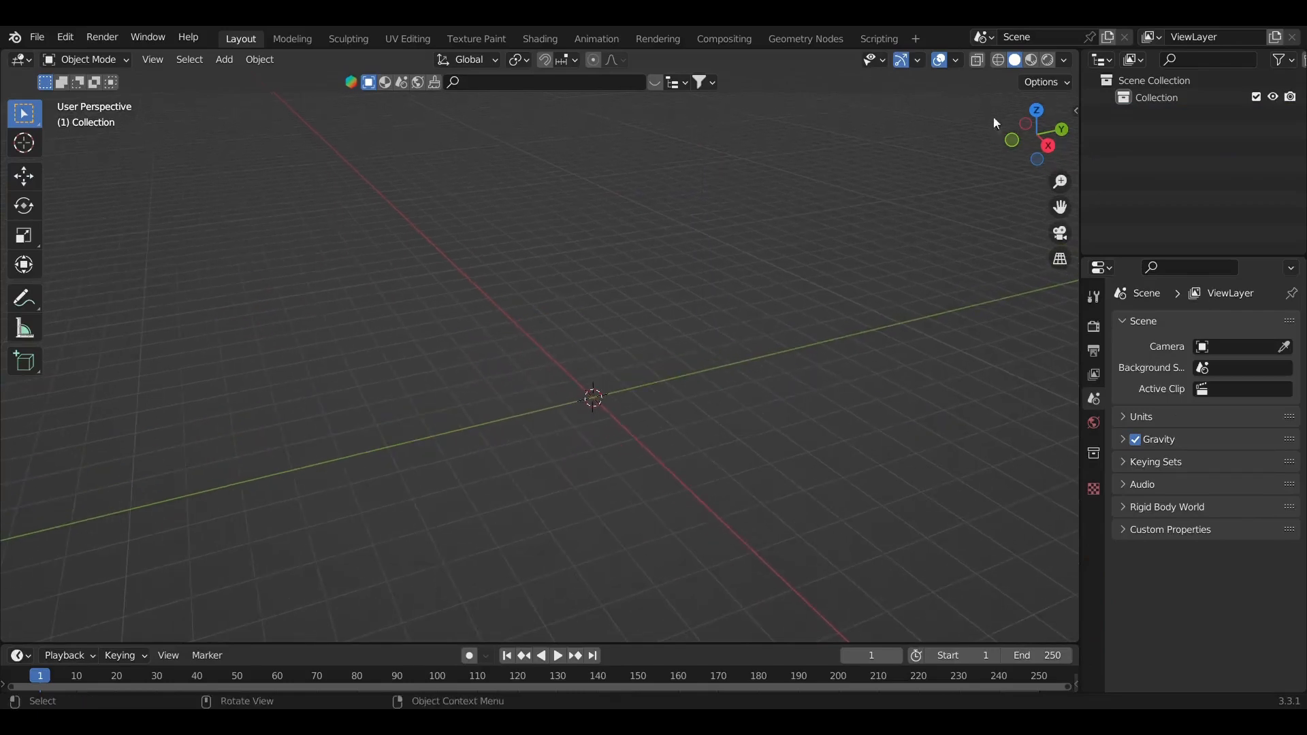
click(1040, 111)
shift+middle_drag(735, 245, 721, 284)
key(shift+a)
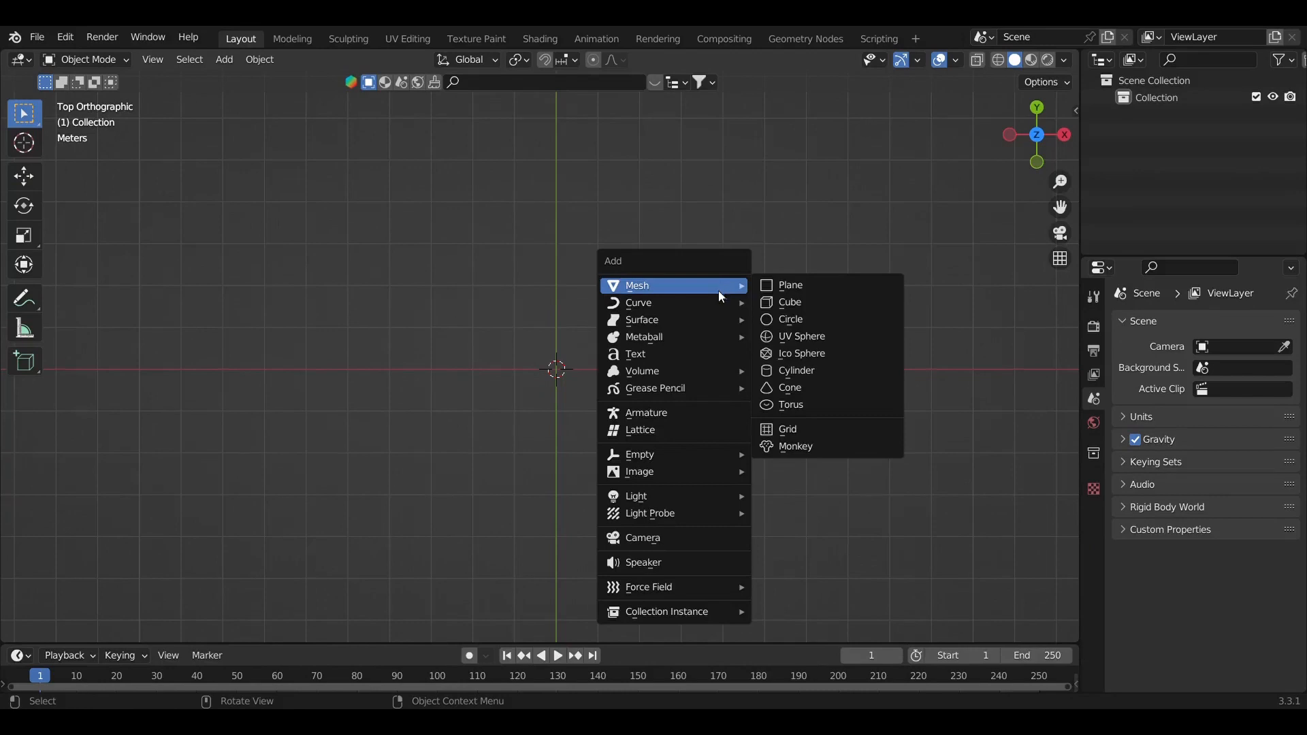
mouse_move(691, 288)
click(802, 286)
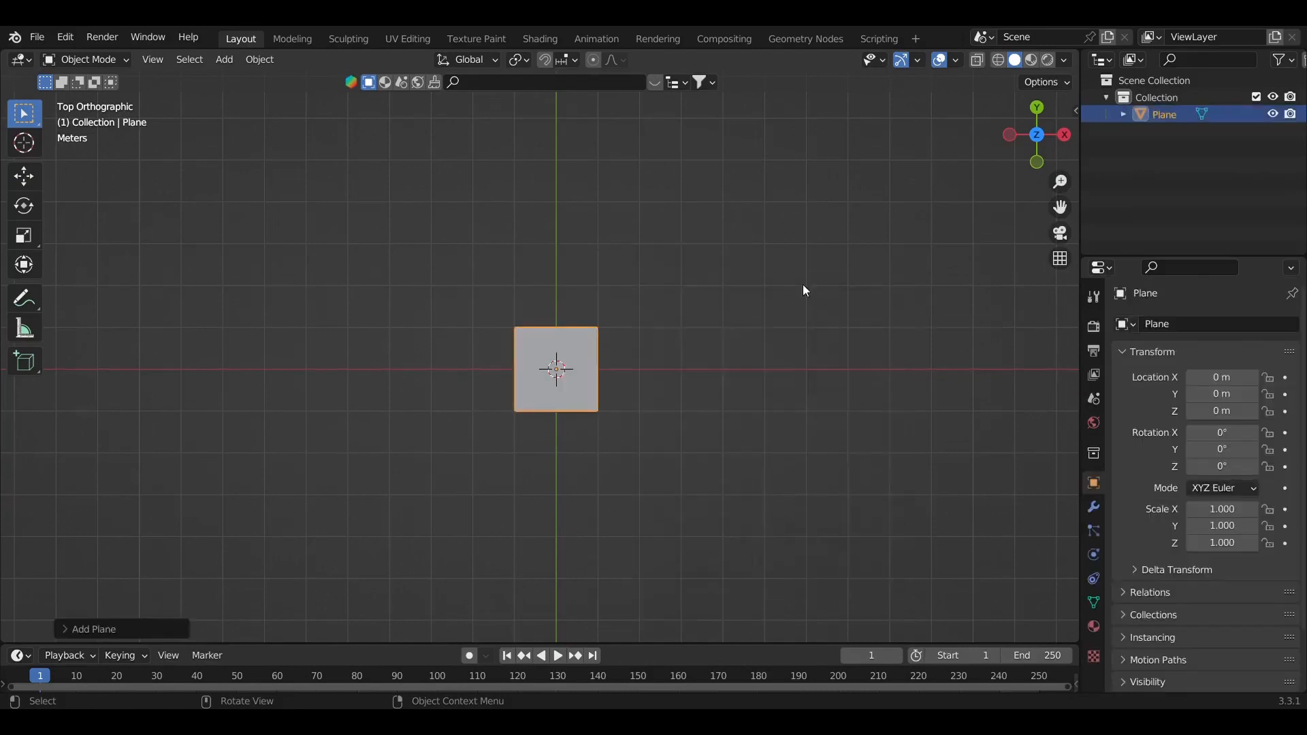
Step: Set the plane's dimensions to 5 cm in X and 35 cm in Y
scroll(551, 355, up, 4)
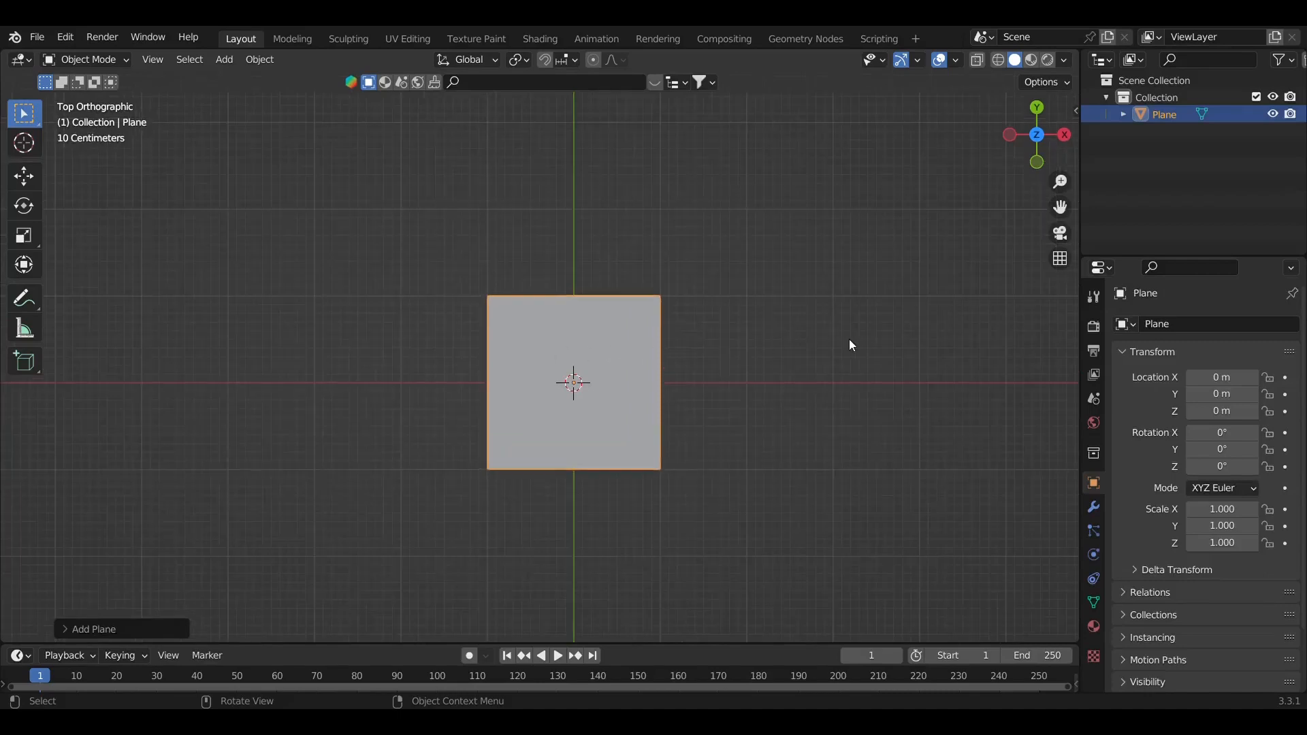
key(n)
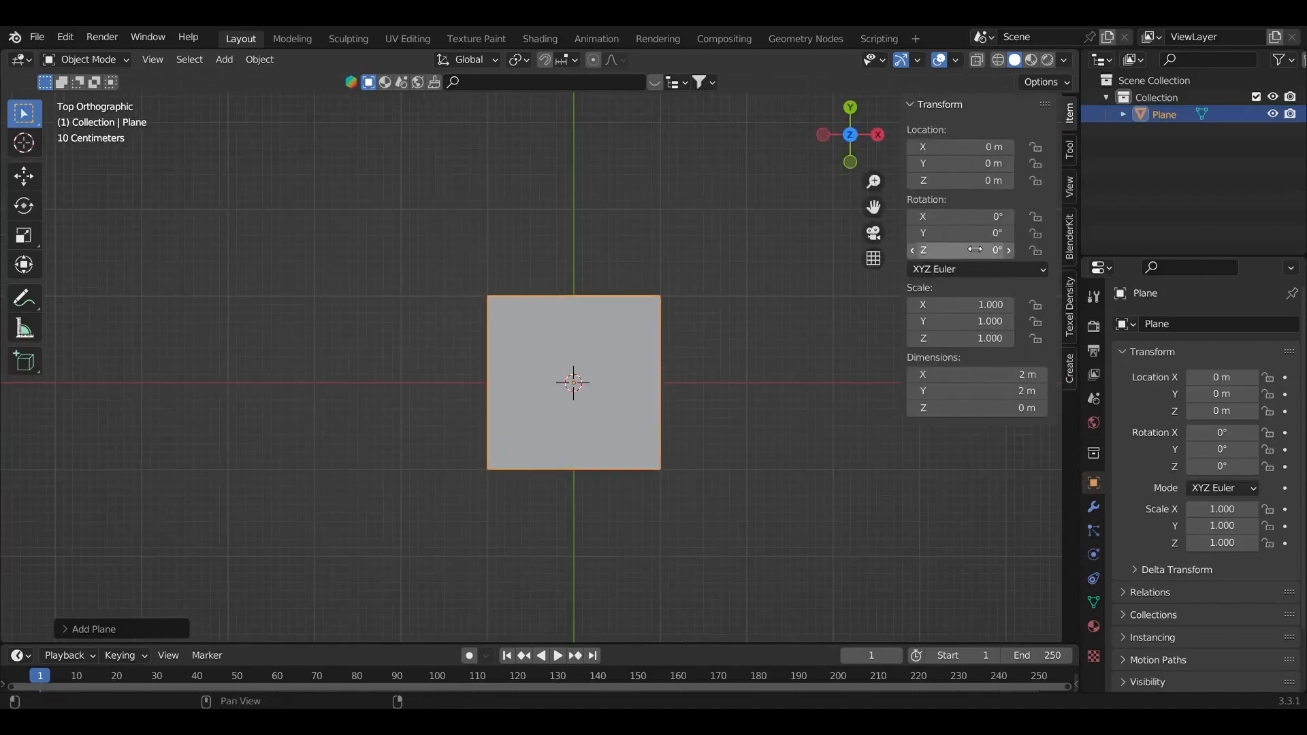
click(1014, 374)
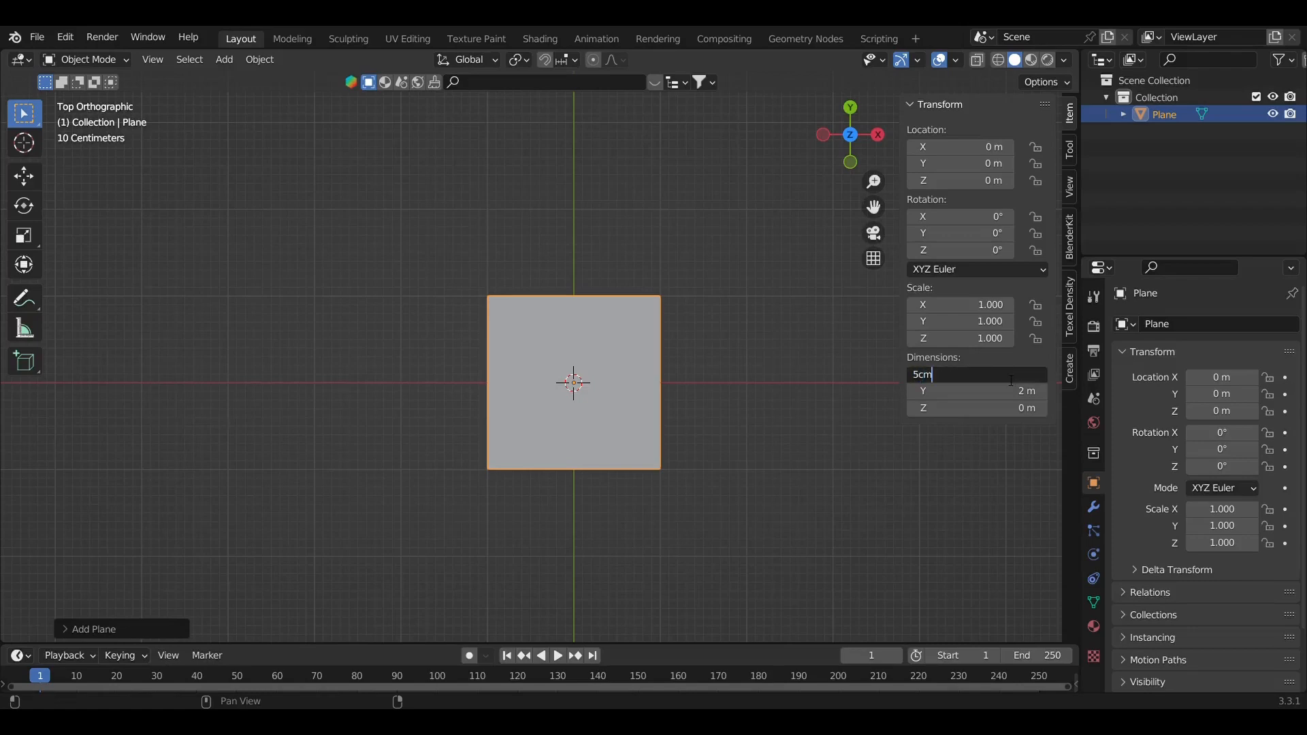
text(5cm)
key(Return)
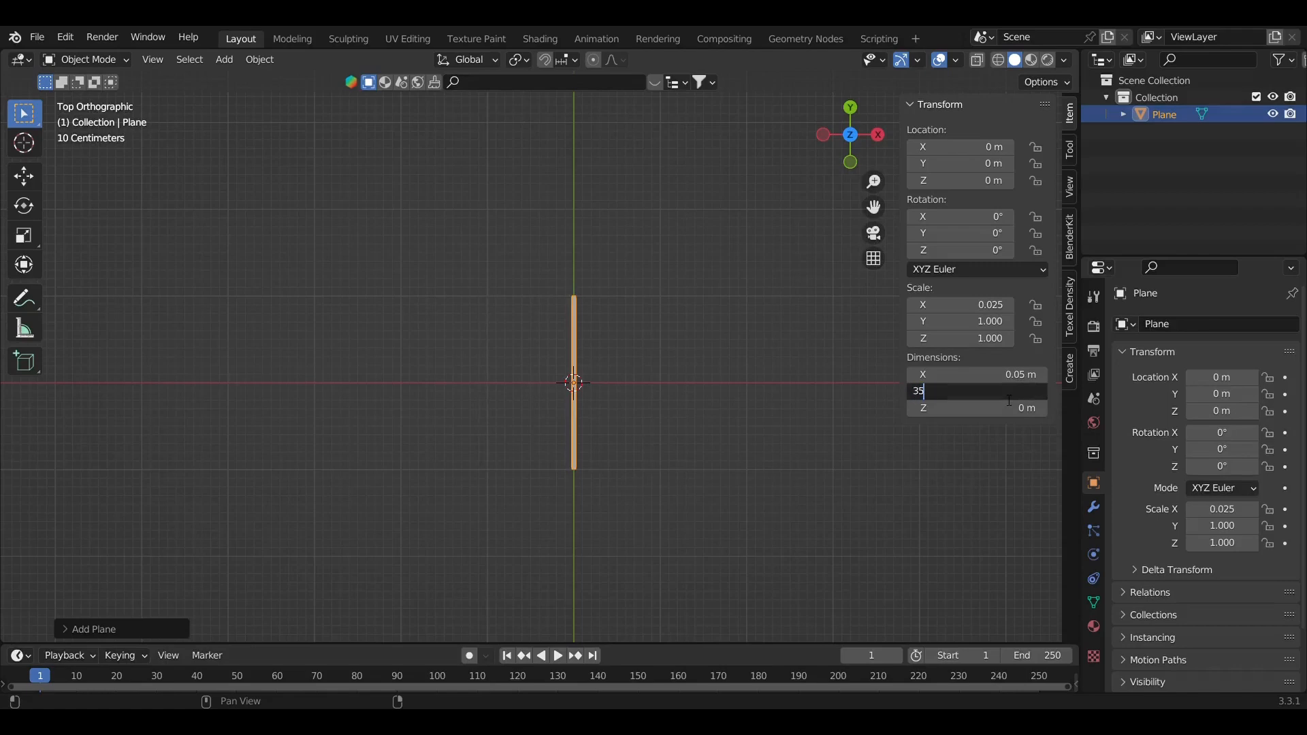
text(m)
key(Return)
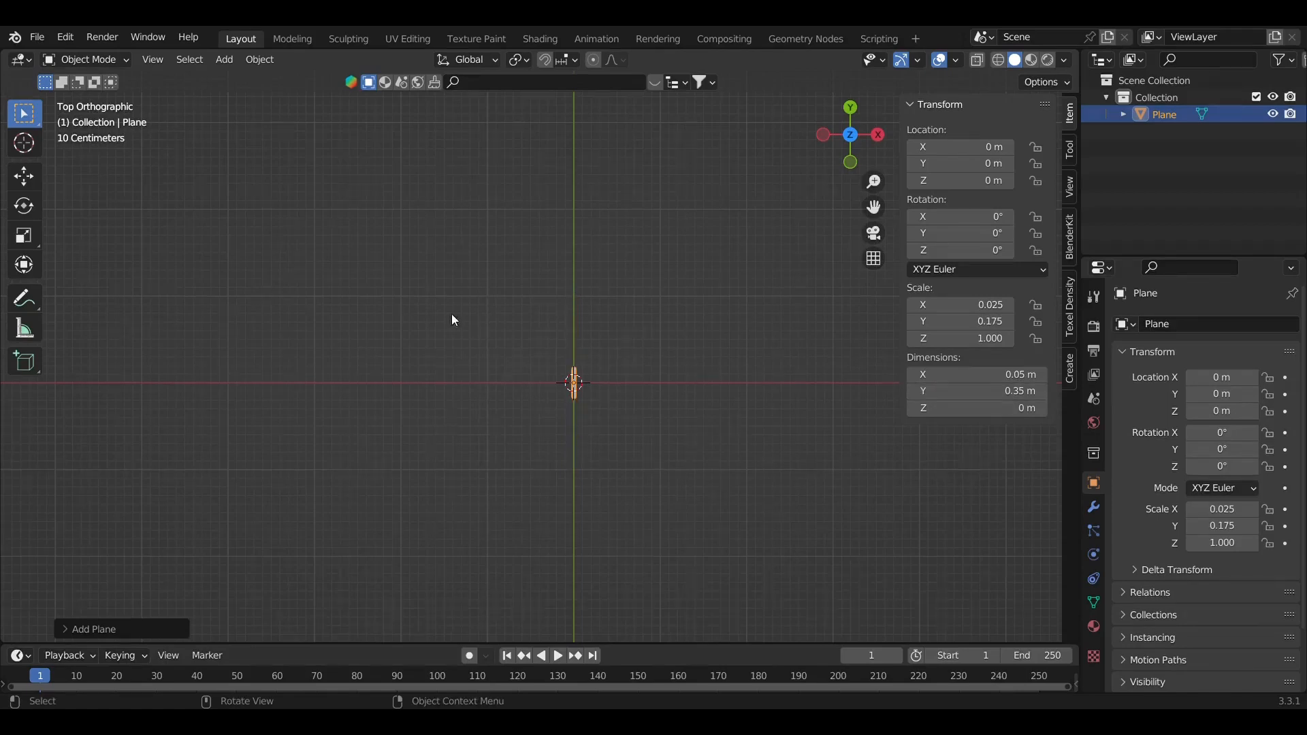
Step: Deselect the plane and add the first leaf cut-out to the scene as a background image
scroll(570, 373, up, 2)
scroll(568, 367, up, 9)
shift+middle_drag(785, 421, 552, 222)
click(671, 313)
scroll(618, 308, up, 3)
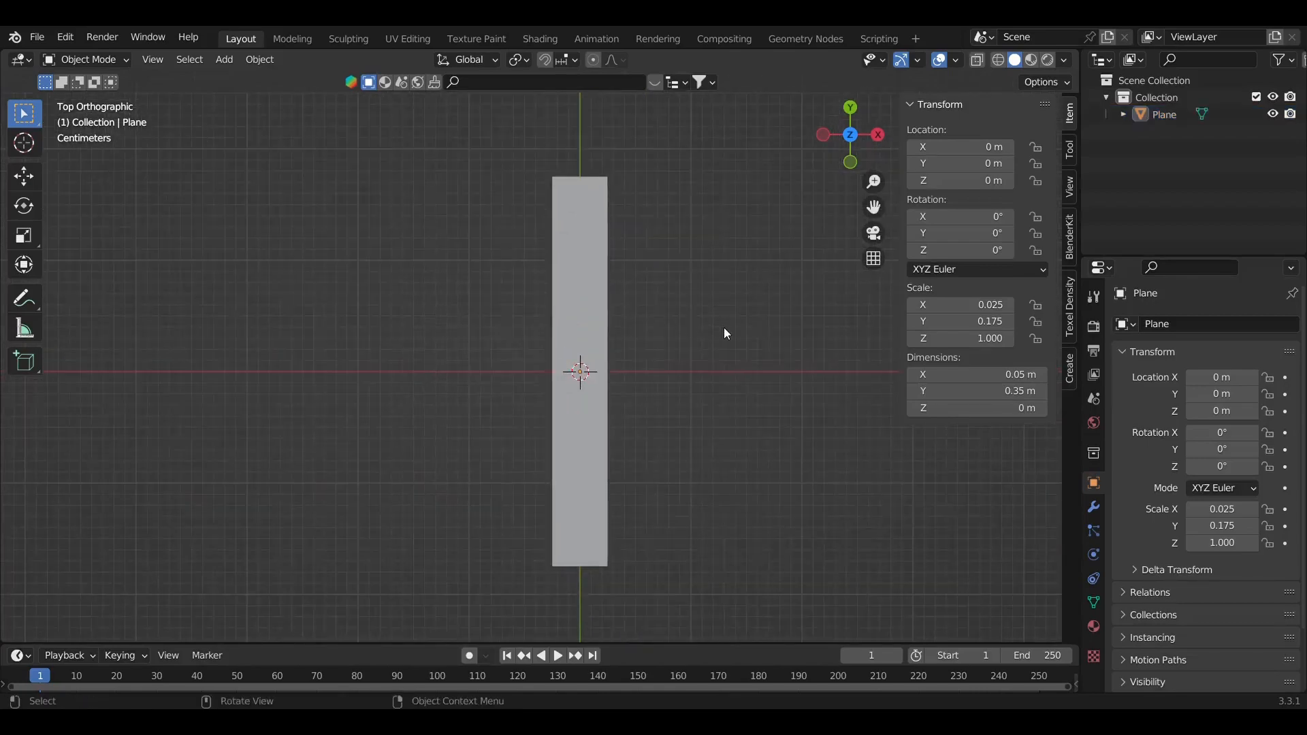
key(n)
key(shift+a)
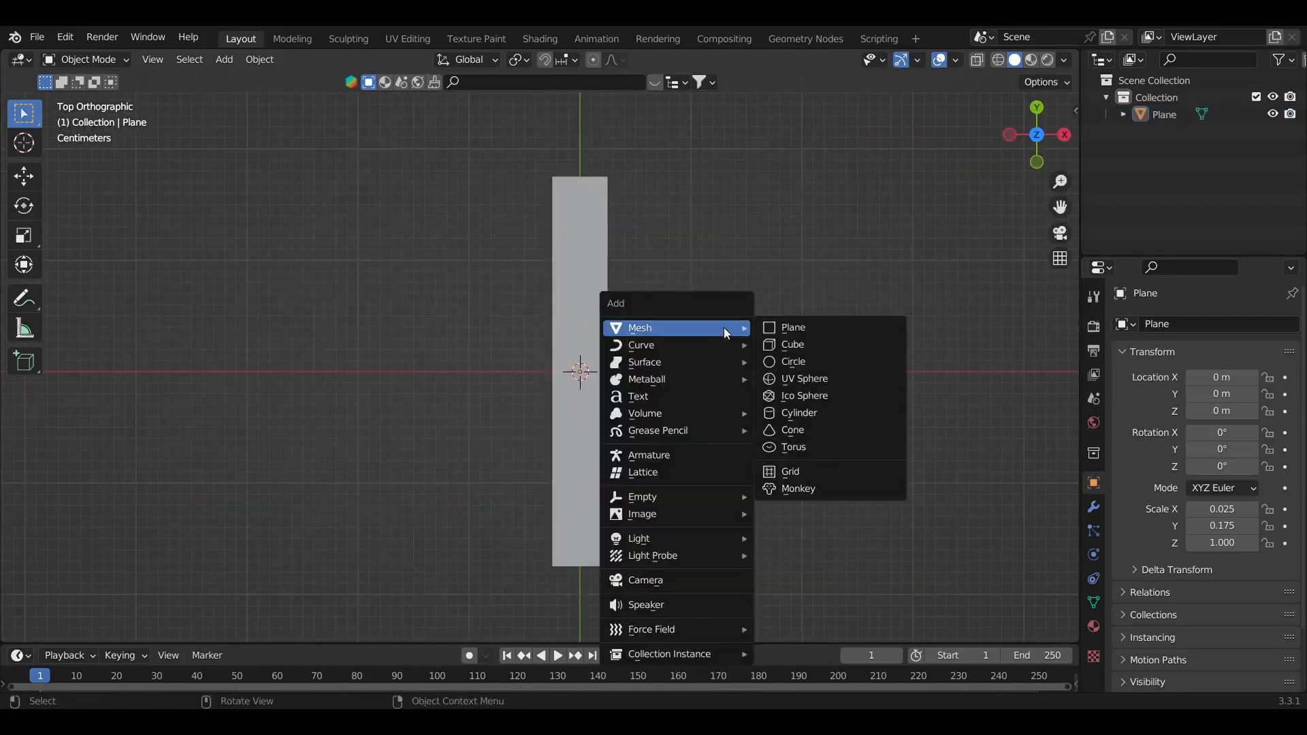
mouse_move(685, 514)
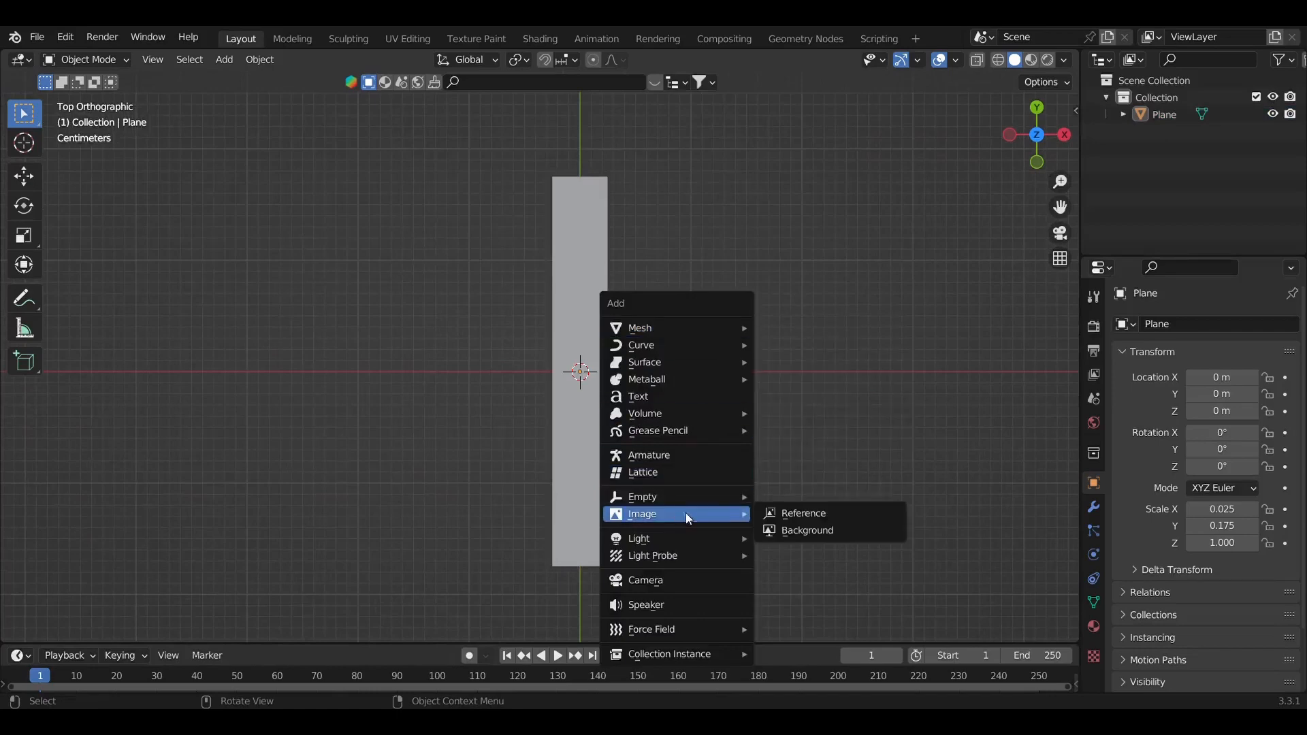
click(808, 528)
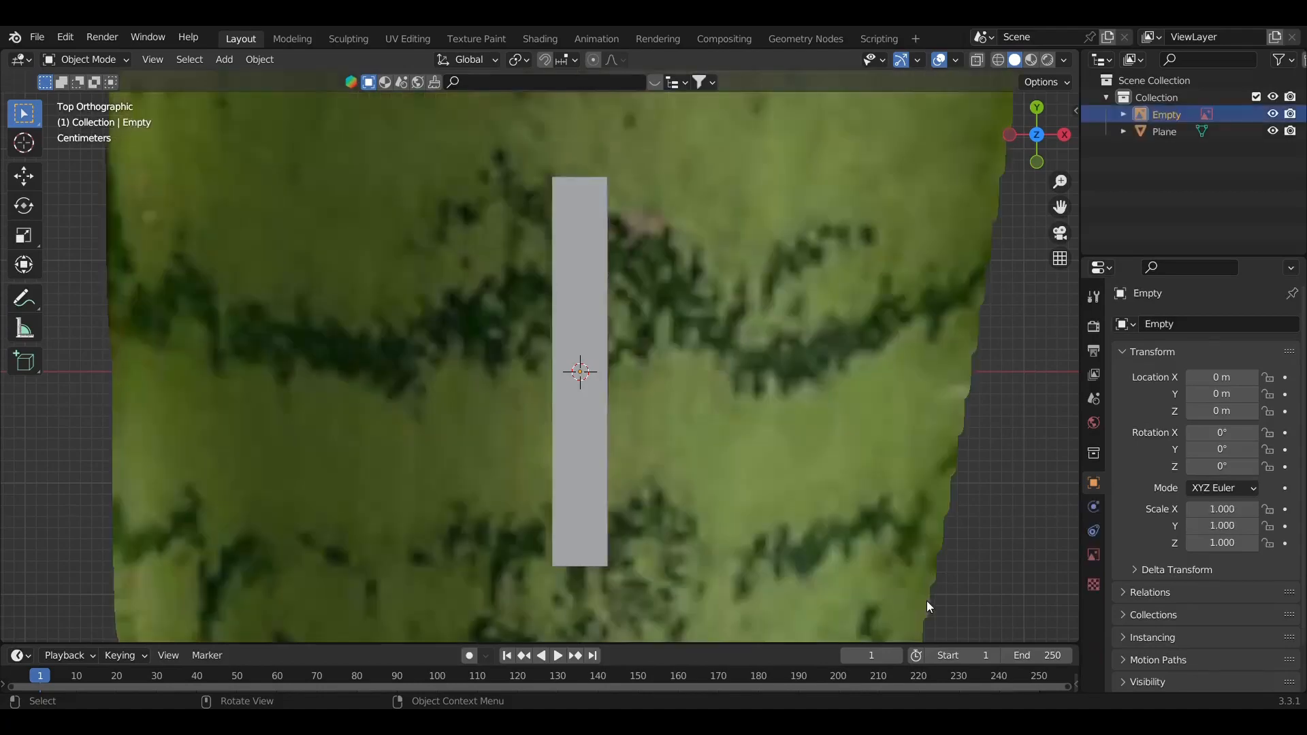
Step: Scale the leaf reference image down to about 0.073 to match the plane's length, and deselect it
scroll(650, 392, down, 10)
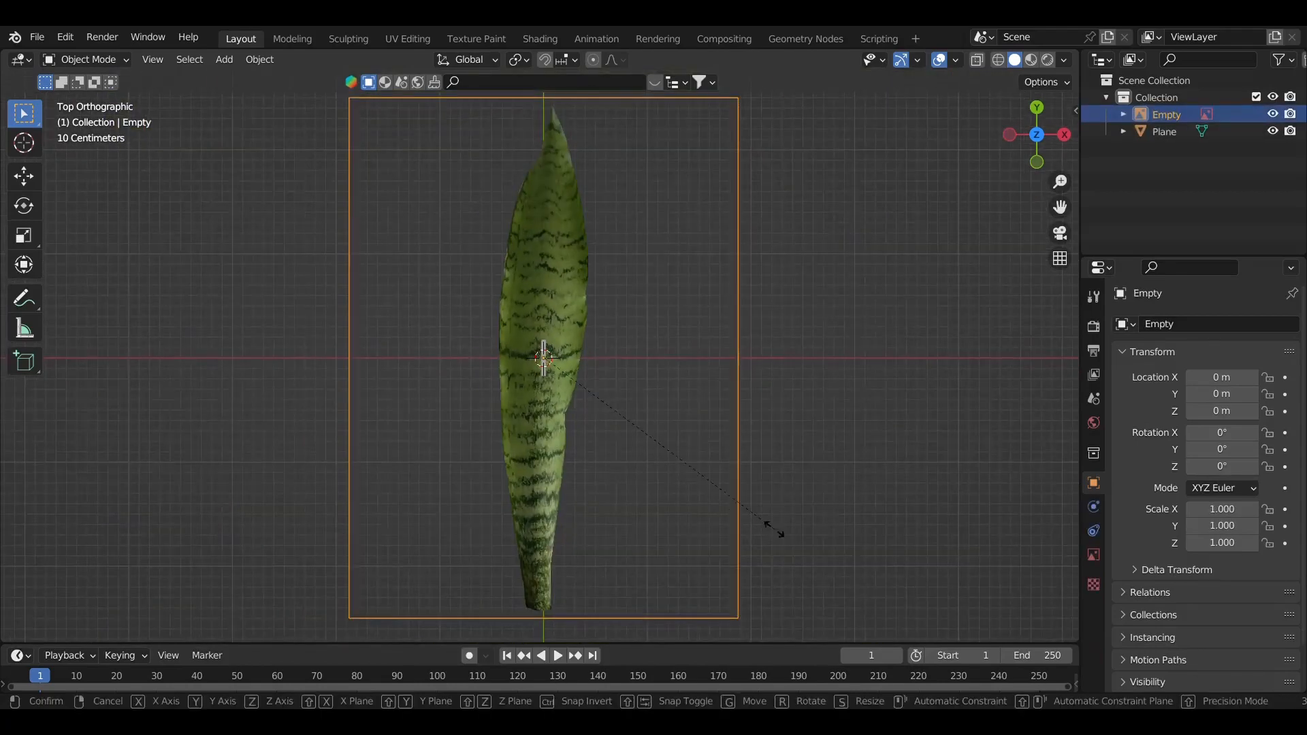
key(s)
click(547, 390)
key(KP_Decimal)
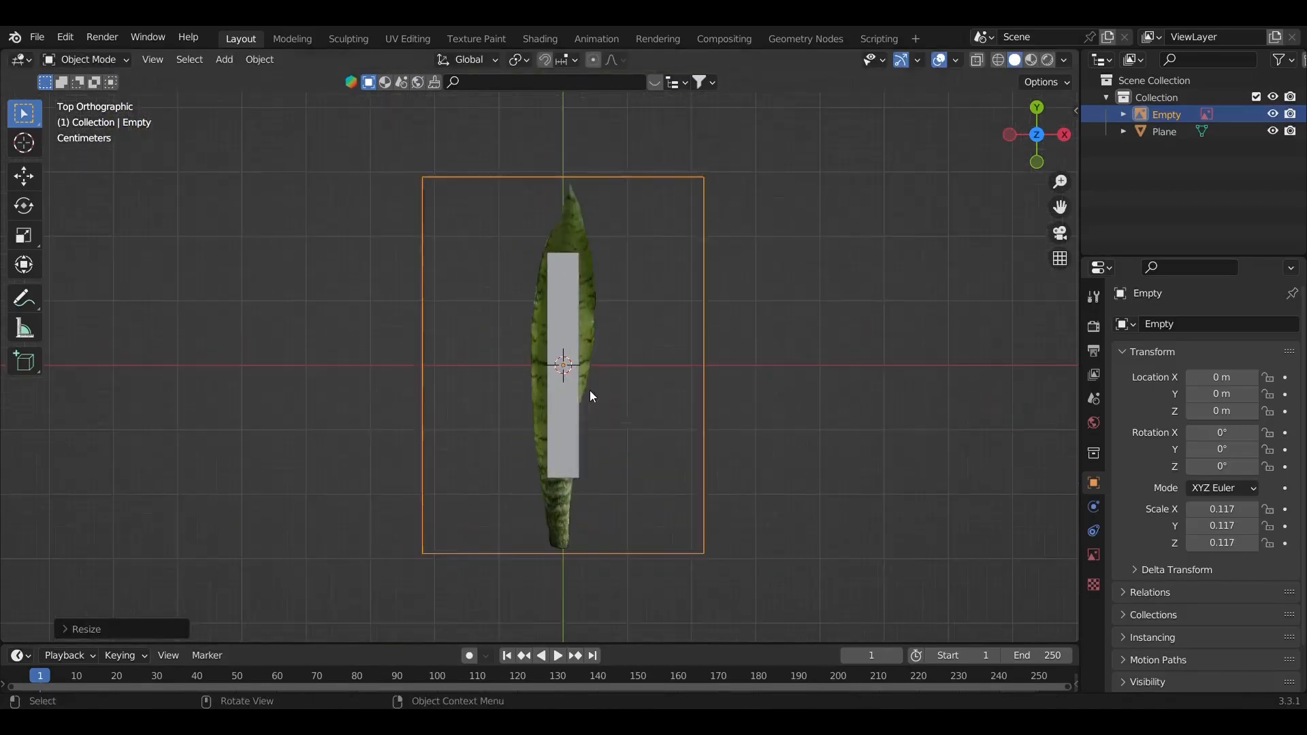
key(x)
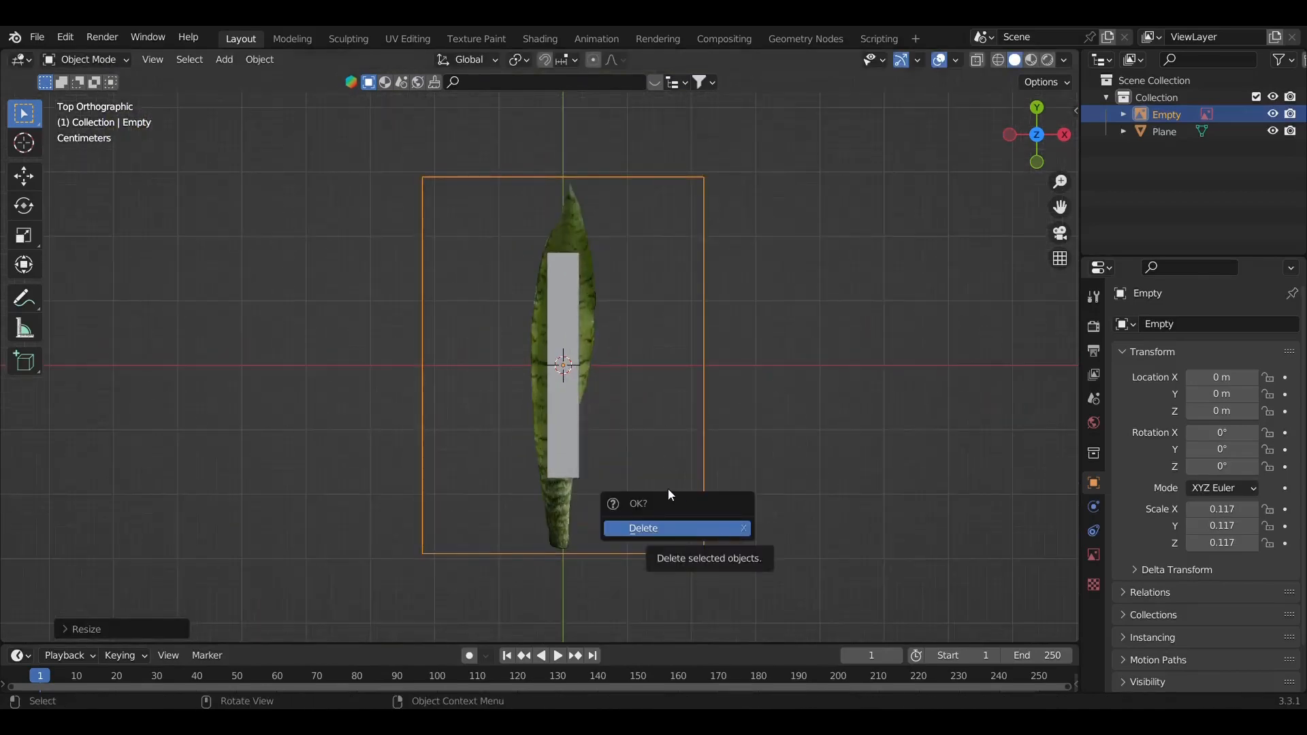
key(s)
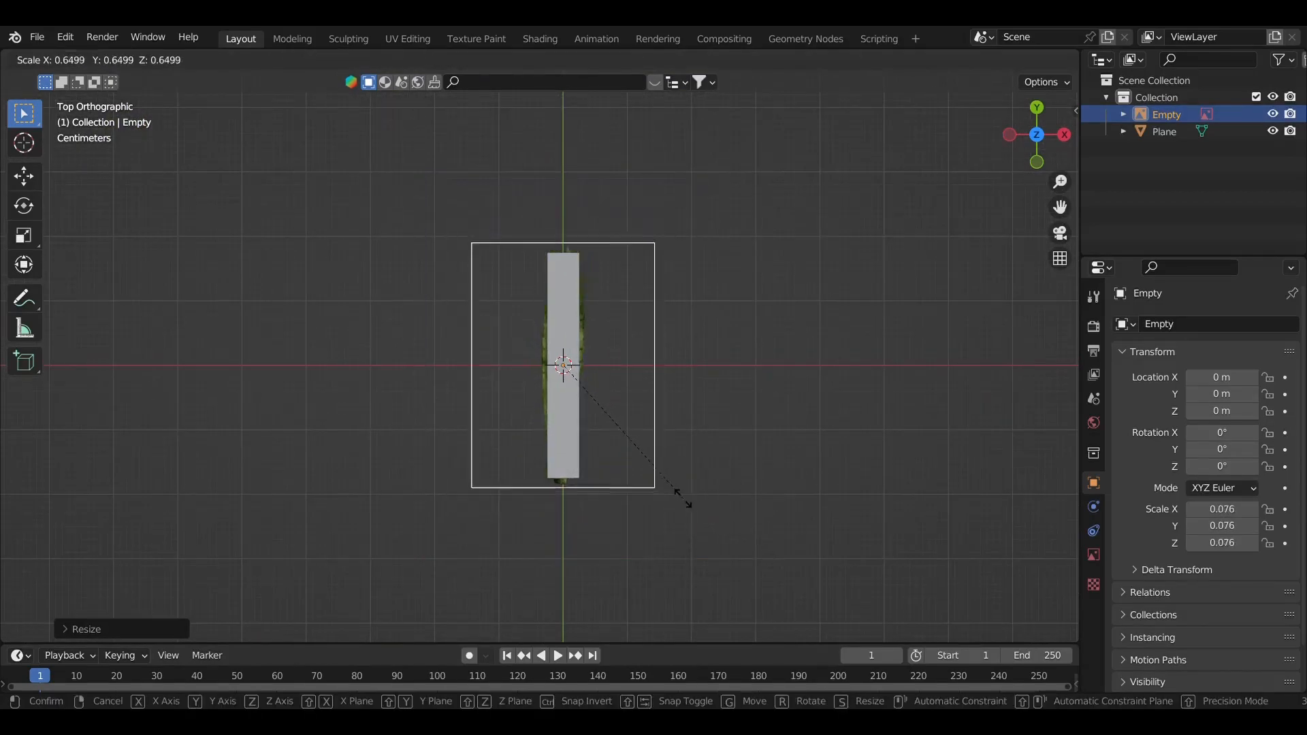
click(680, 494)
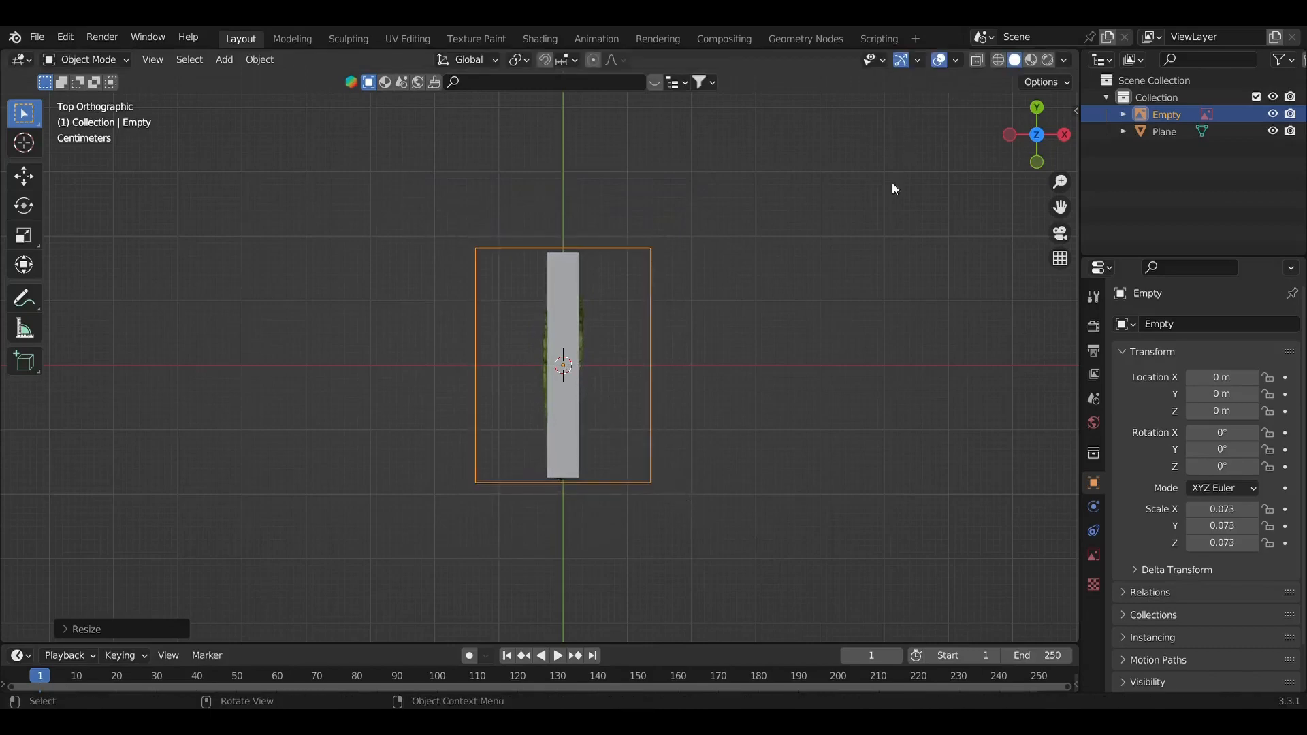
click(850, 285)
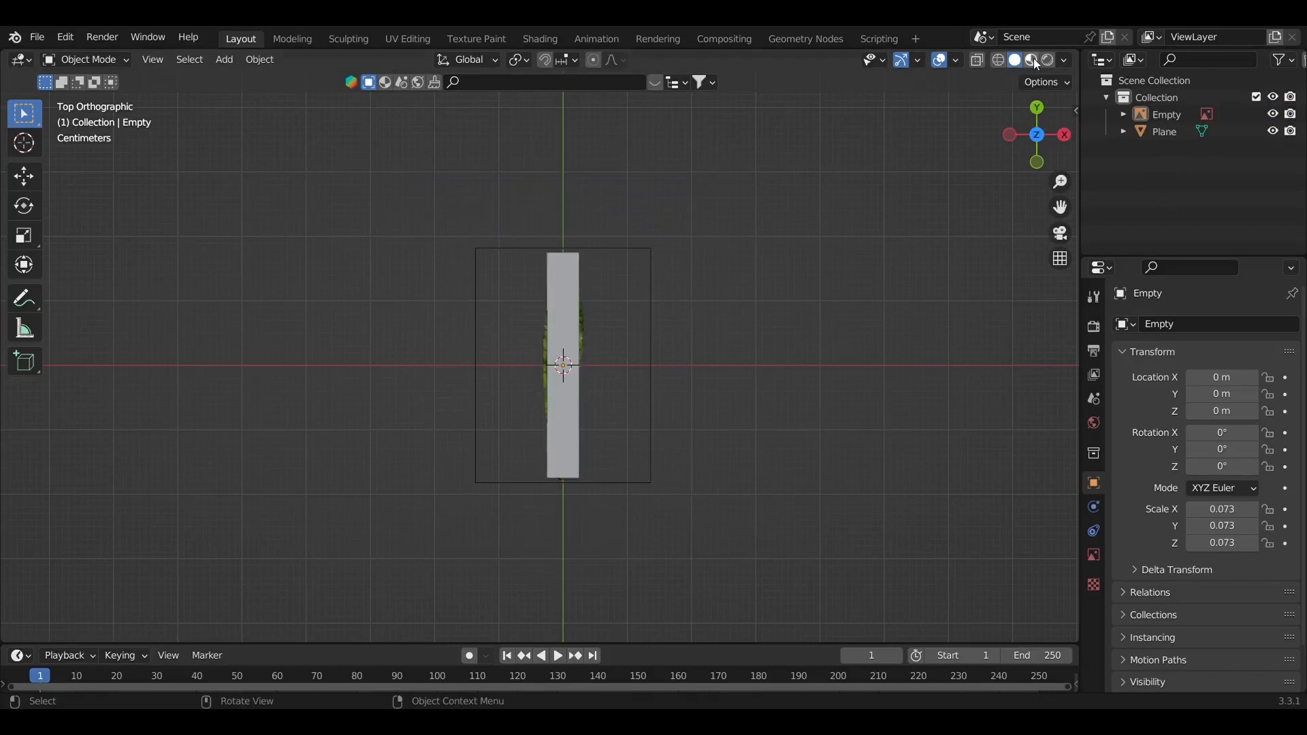
Step: Turn on X-ray display and make the leaf reference image unselectable
click(976, 61)
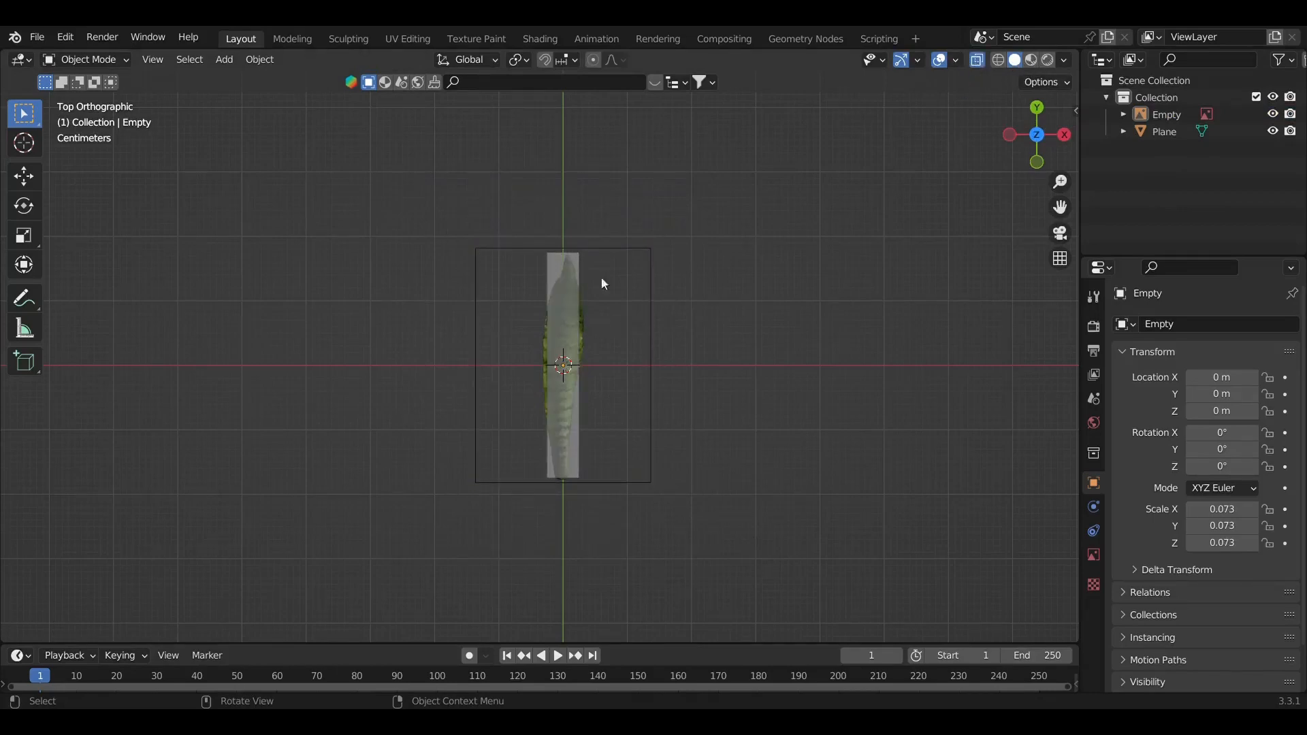
click(1290, 60)
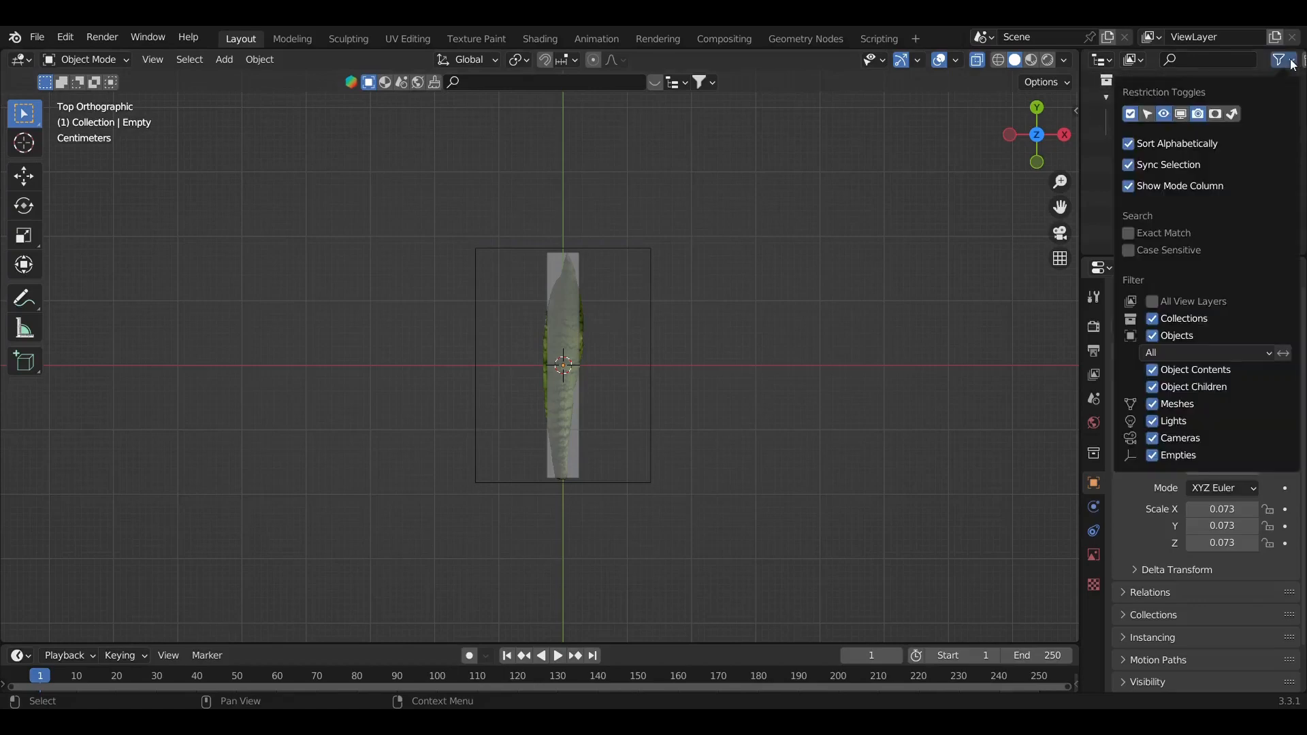
click(1148, 114)
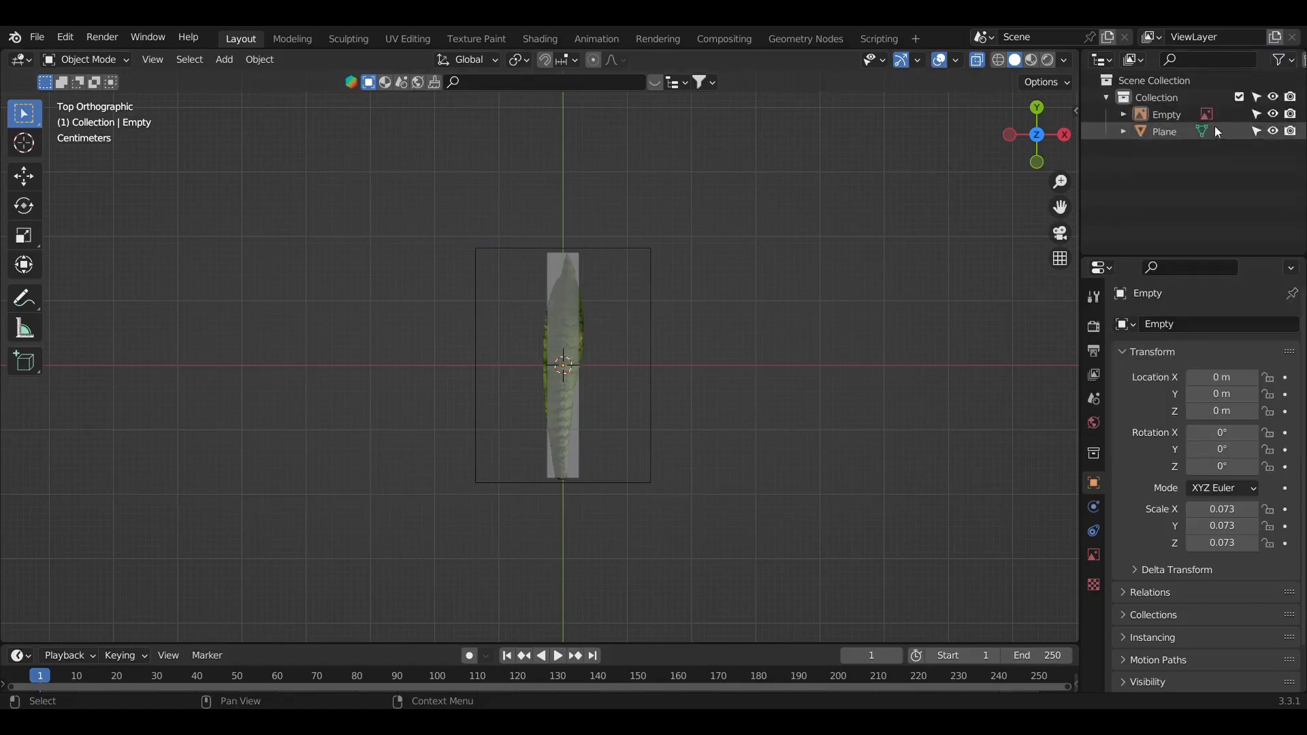
click(1257, 115)
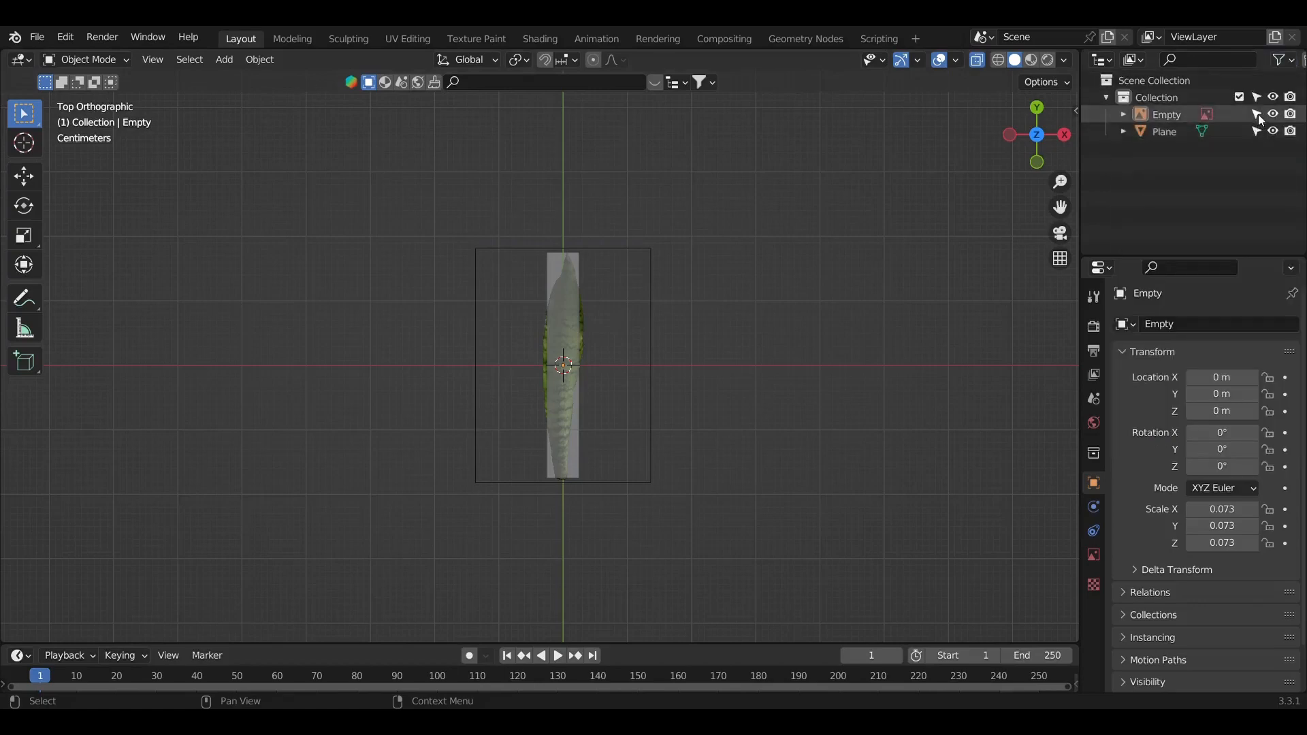
Step: Enter Edit Mode on the plane and scale its bottom edge in toward the width of the leaf's base
drag(764, 292, 478, 432)
scroll(605, 340, up, 4)
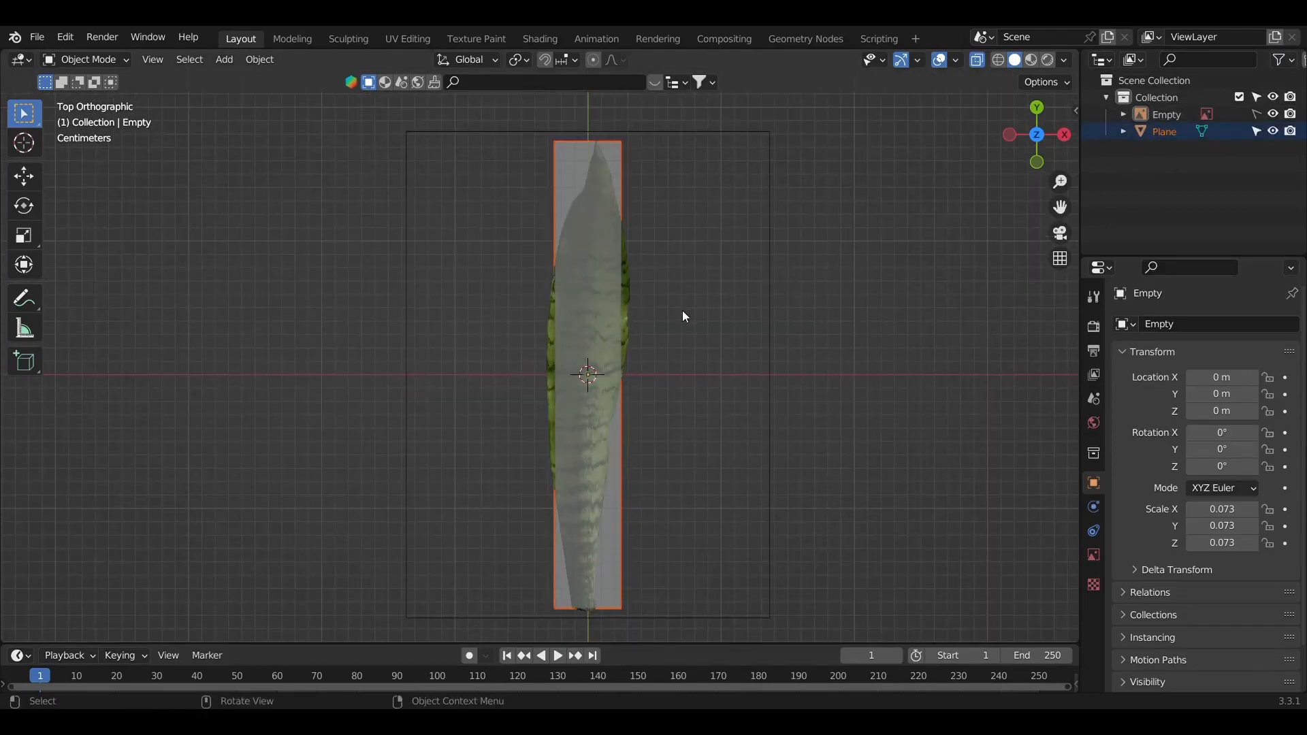
click(607, 163)
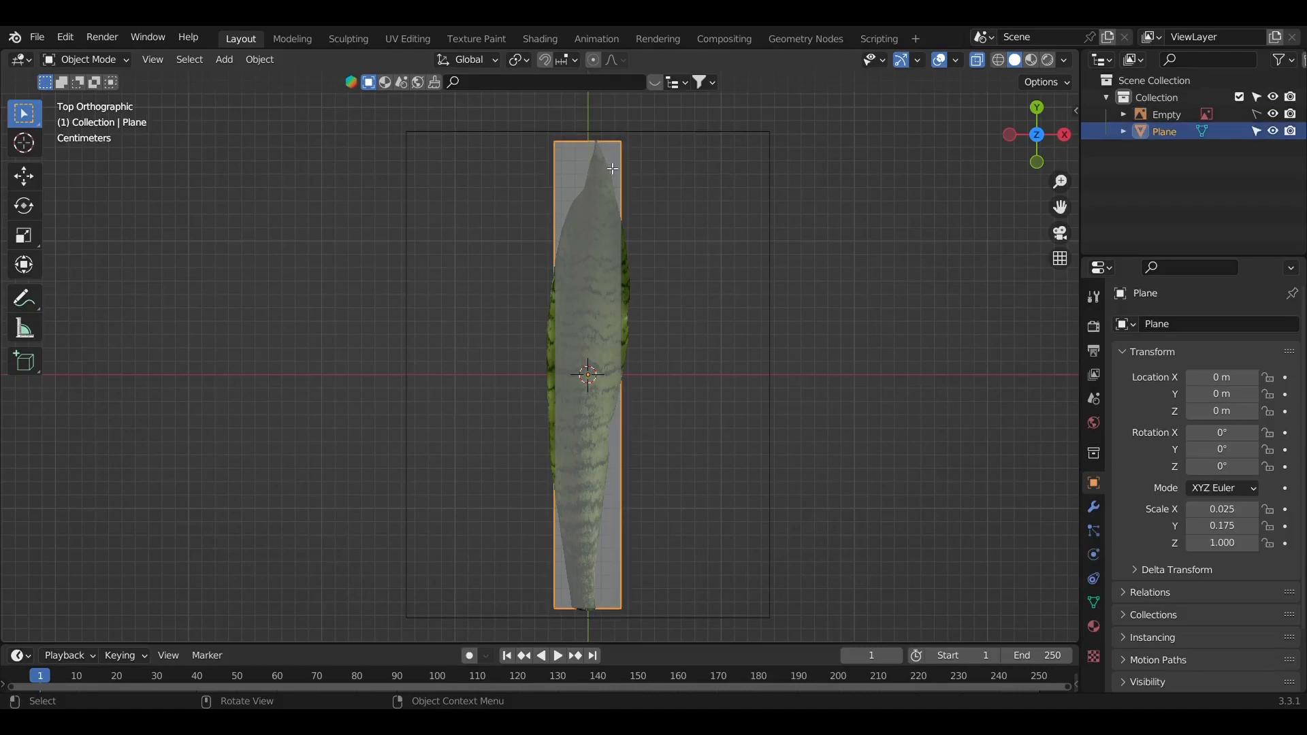
key(Tab)
scroll(642, 503, down, 2)
shift+middle_drag(667, 484, 692, 393)
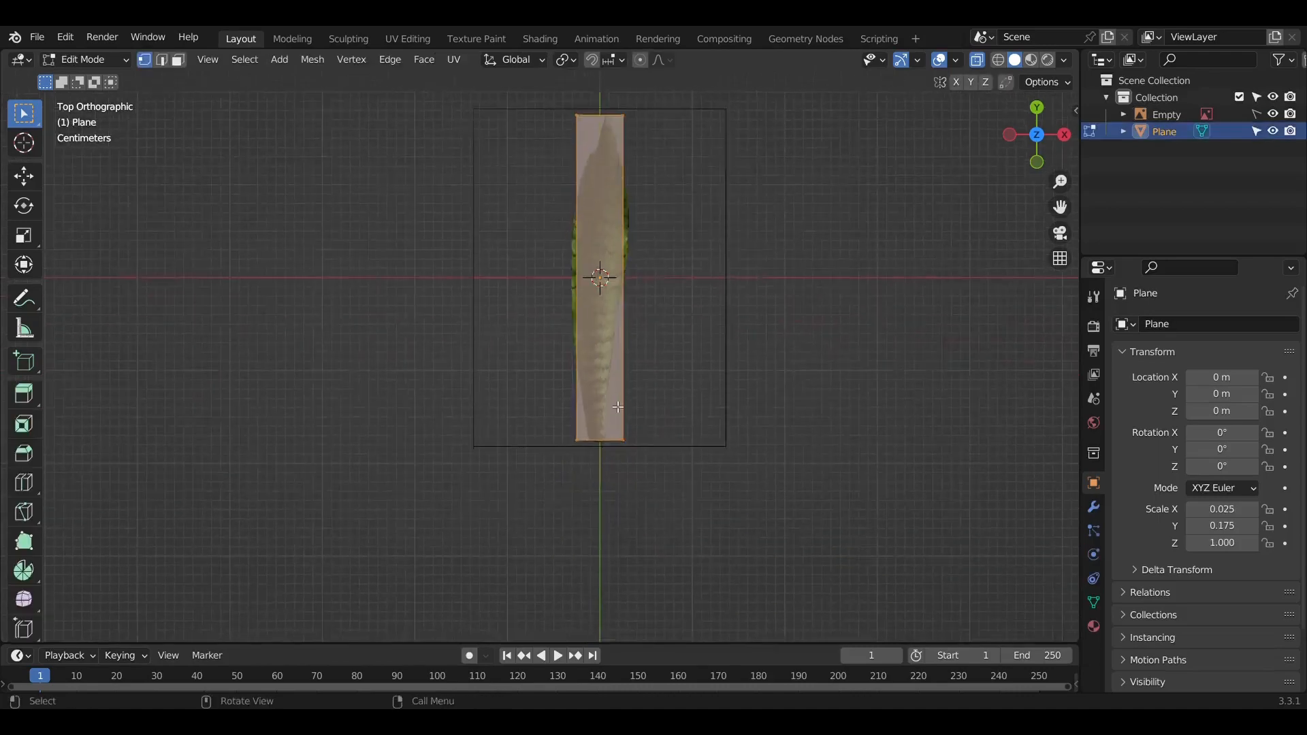
scroll(694, 402, up, 4)
shift+middle_drag(712, 461, 649, 394)
scroll(547, 443, up, 2)
drag(490, 472, 797, 560)
scroll(698, 543, up, 2)
shift+middle_drag(713, 477, 627, 386)
scroll(622, 463, up, 1)
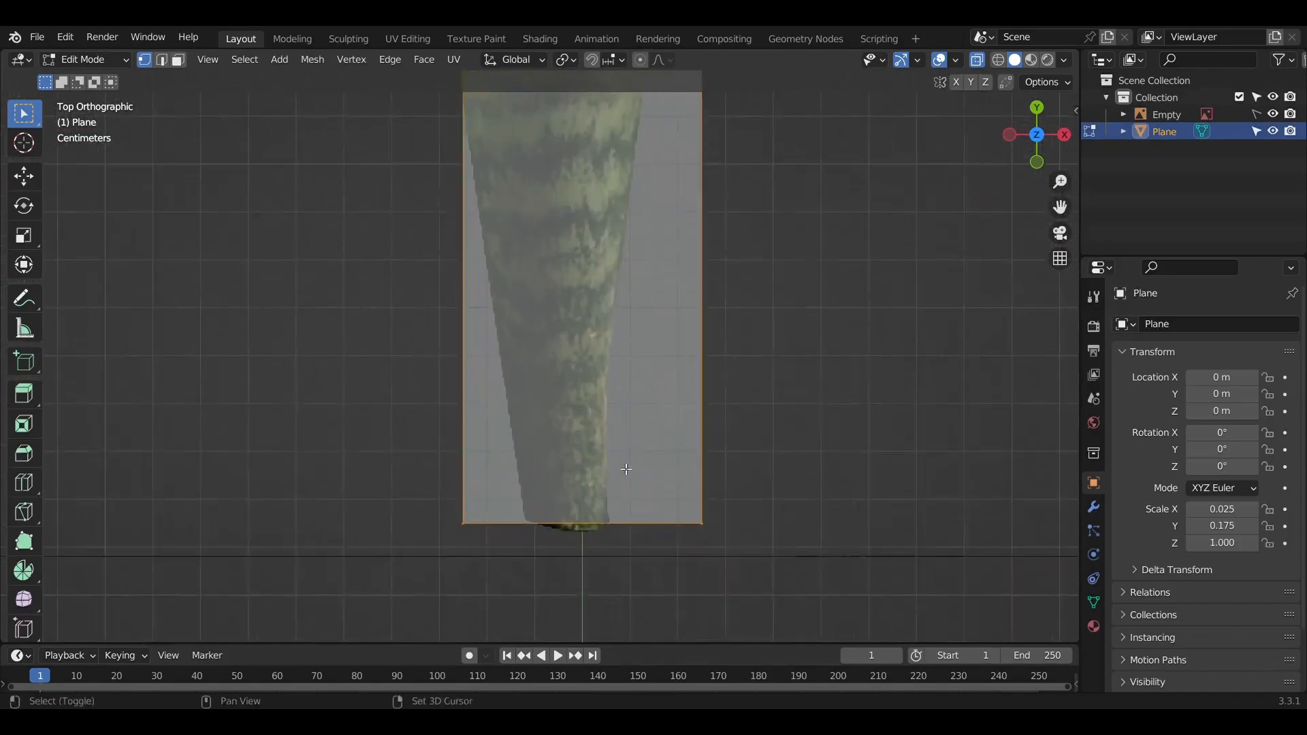
shift+middle_drag(624, 467, 657, 458)
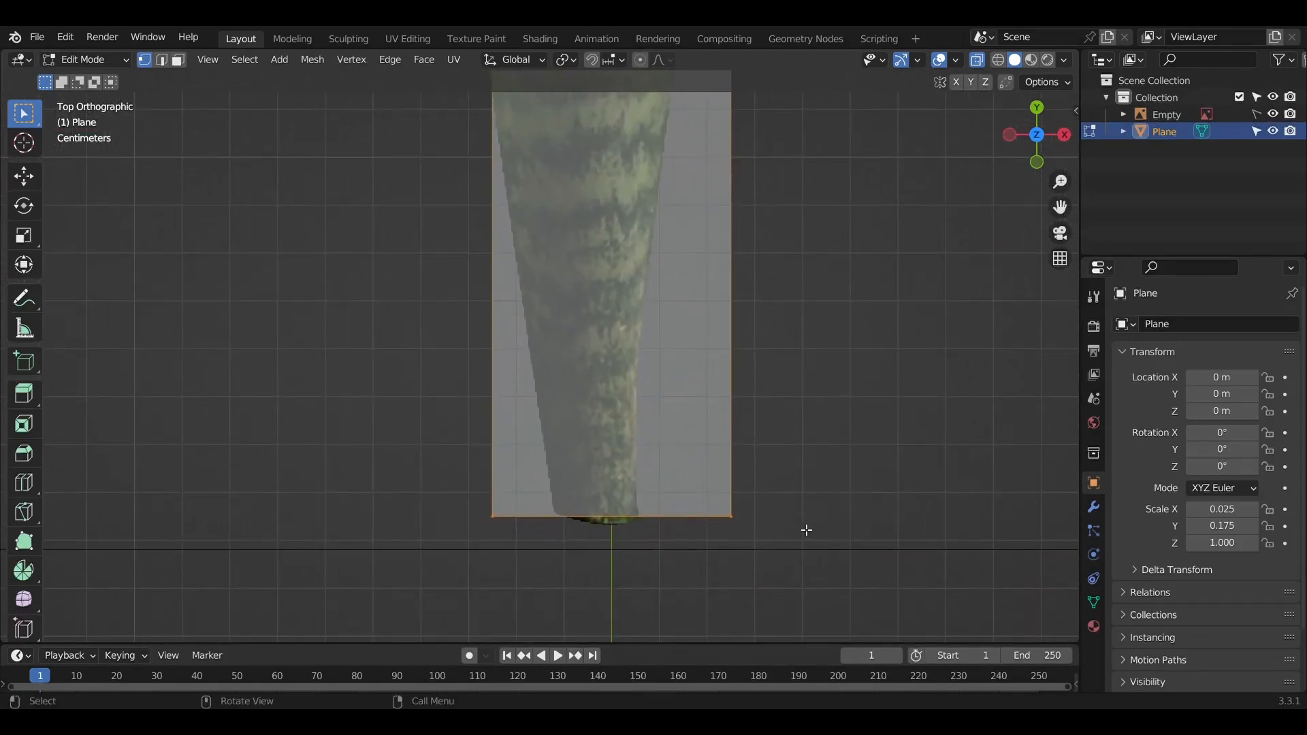
key(s)
click(698, 518)
Step: Move the plane's two bottom corner vertices onto the edges of the leaf's base
click(592, 530)
key(g)
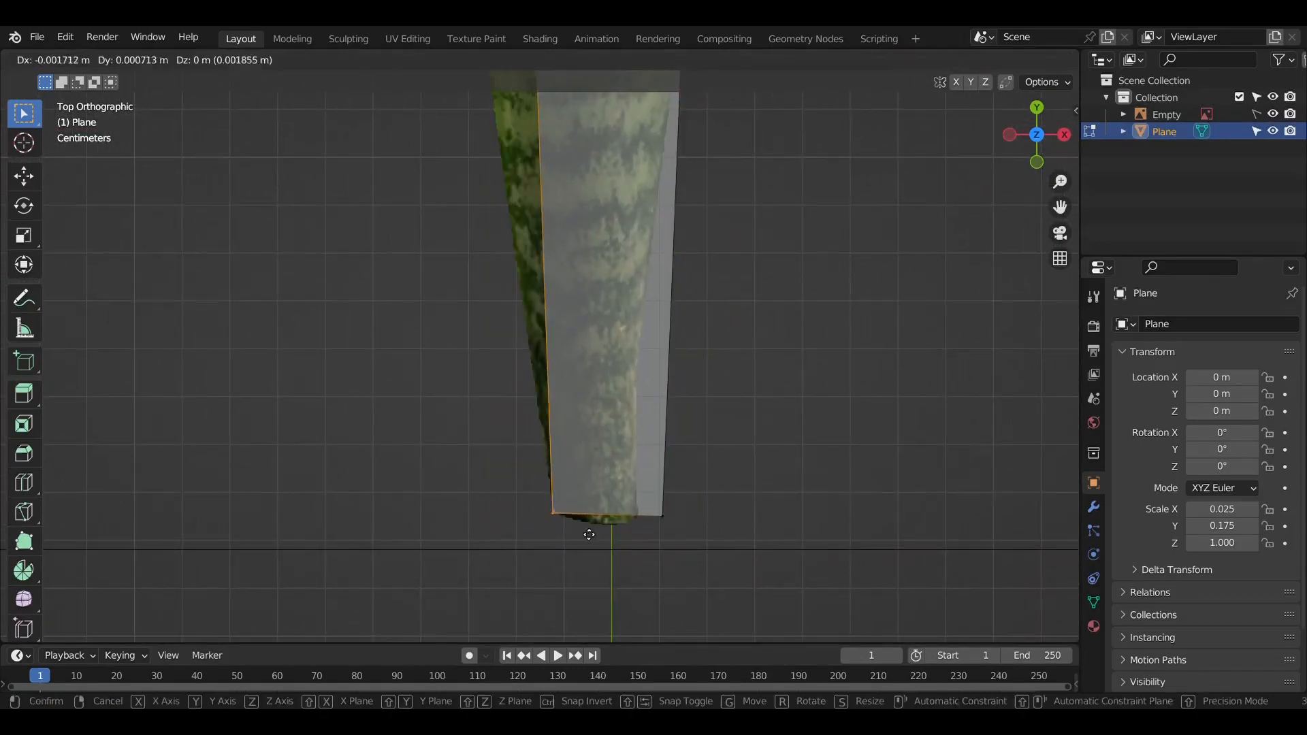
click(590, 533)
click(689, 537)
key(g)
click(667, 545)
Step: Add a lengthwise loop cut to the plane and slide it to line up with the leaf's tip
shift+middle_drag(681, 393, 675, 639)
scroll(653, 225, up, 2)
key(ctrl+r)
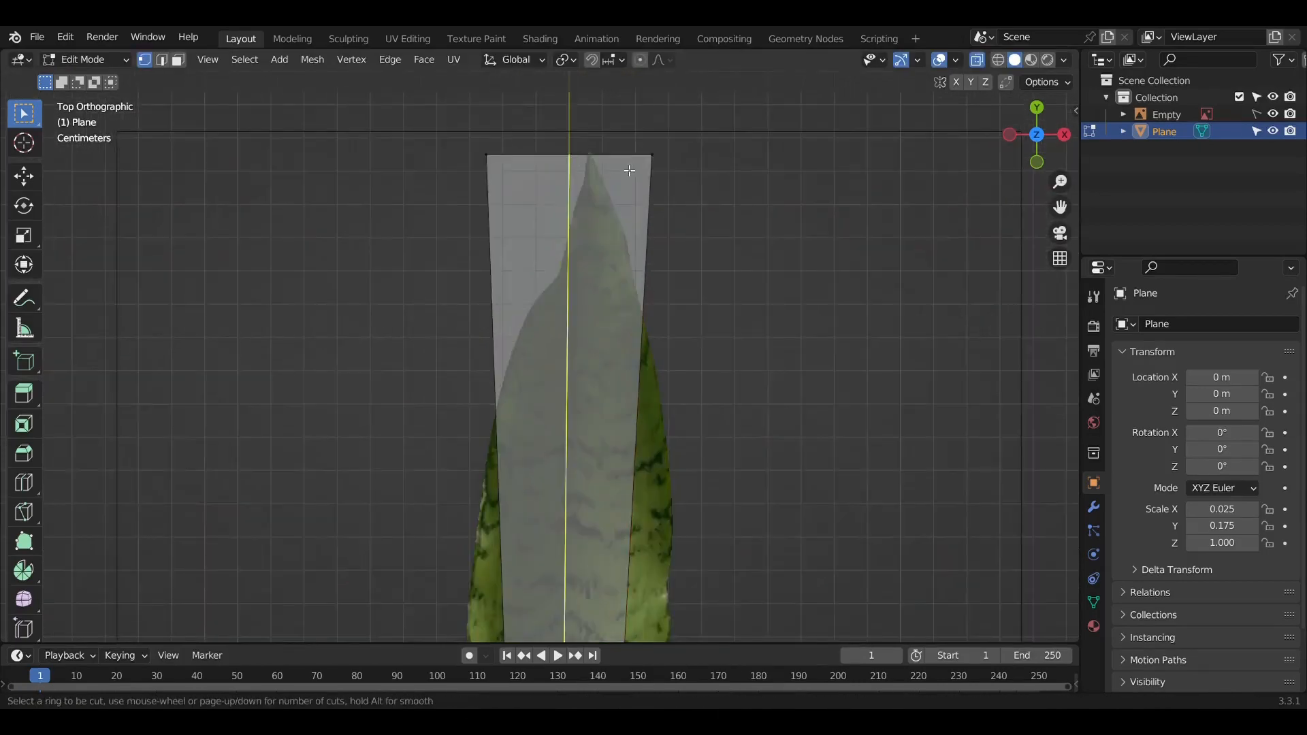
click(627, 169)
click(639, 160)
Step: Move the plane's three top vertices to outline the pointed tip of the leaf
click(658, 163)
key(g)
click(654, 294)
click(487, 156)
key(g)
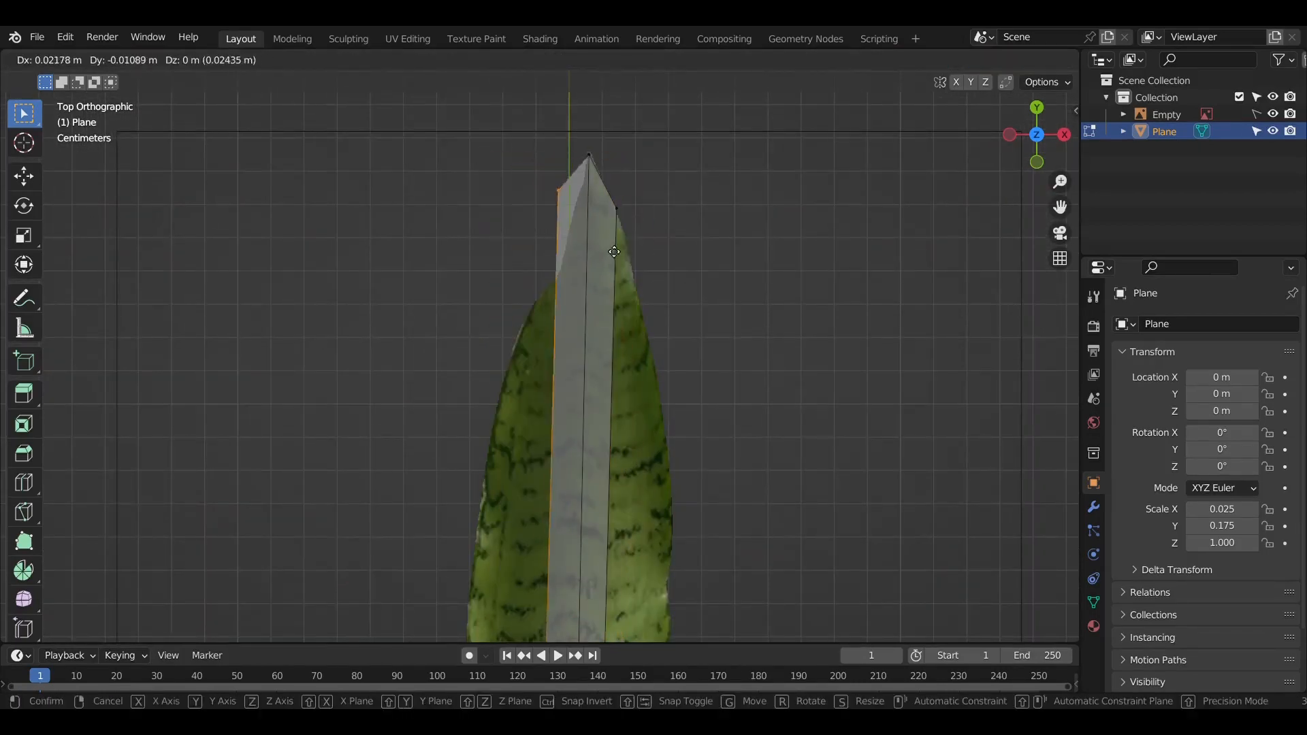
click(583, 208)
click(591, 156)
key(g)
click(631, 188)
click(647, 227)
key(g)
click(663, 248)
click(585, 222)
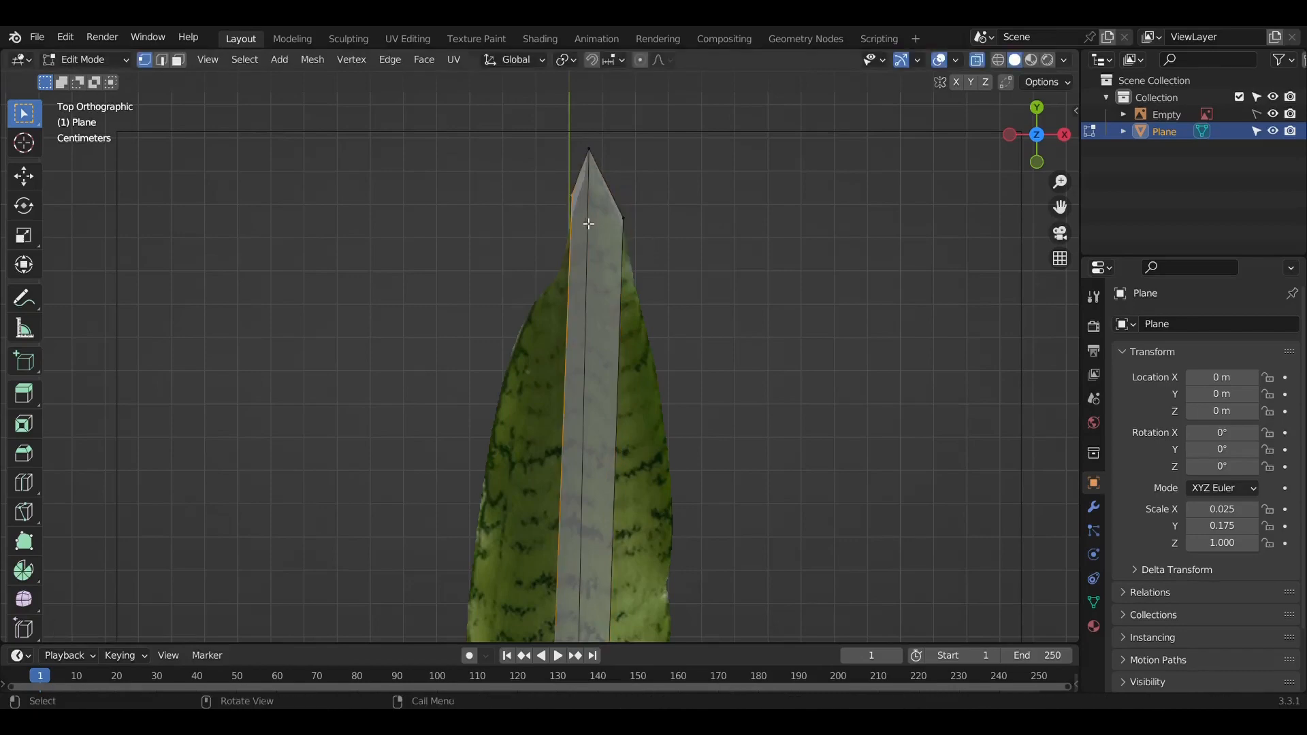
key(g)
click(581, 252)
Step: Add three crosswise loop cuts to the plane, in its upper, middle and lower parts
scroll(671, 365, down, 1)
key(ctrl+r)
click(594, 385)
click(594, 224)
key(ctrl+r)
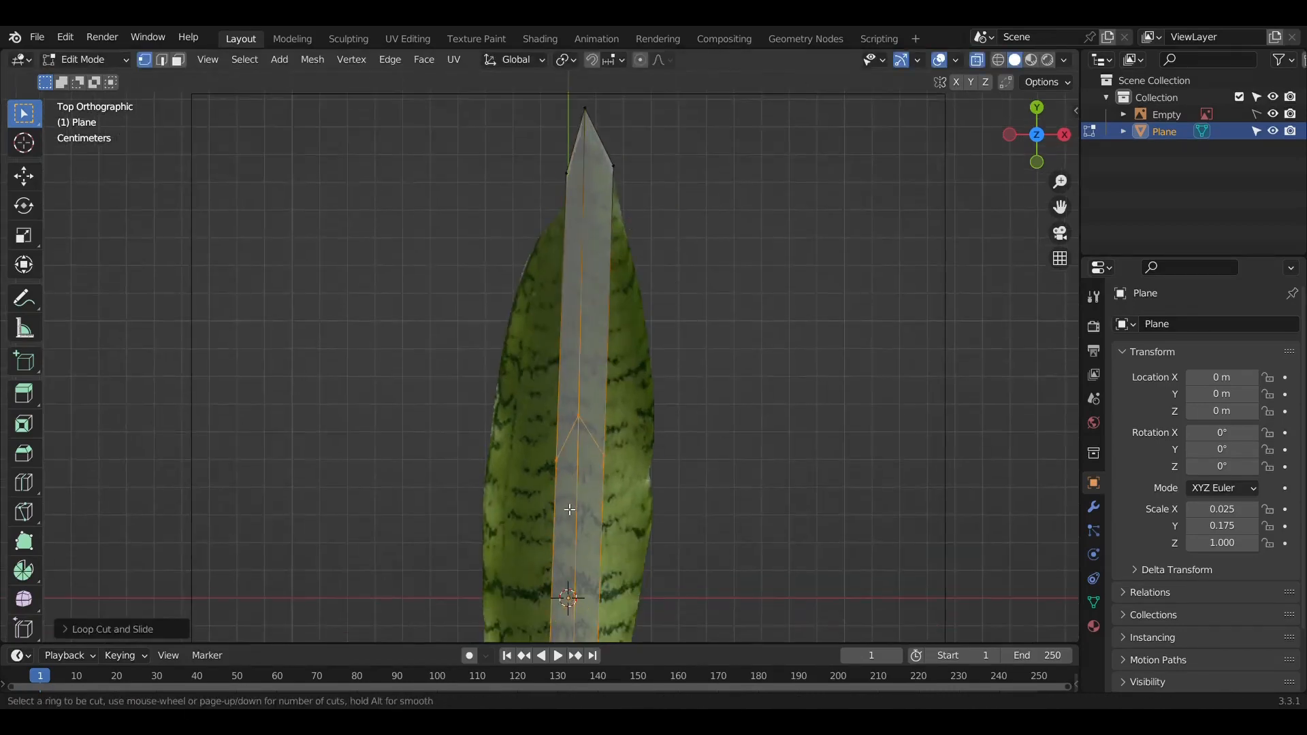
double_click(599, 286)
scroll(605, 466, down, 2)
shift+middle_drag(605, 465, 621, 308)
click(658, 482)
key(ctrl+r)
double_click(596, 477)
Step: Move the outer vertices of the lowest crosswise cut out to the leaf's left and right edges
shift+middle_drag(602, 476, 611, 305)
scroll(611, 305, up, 2)
click(577, 297)
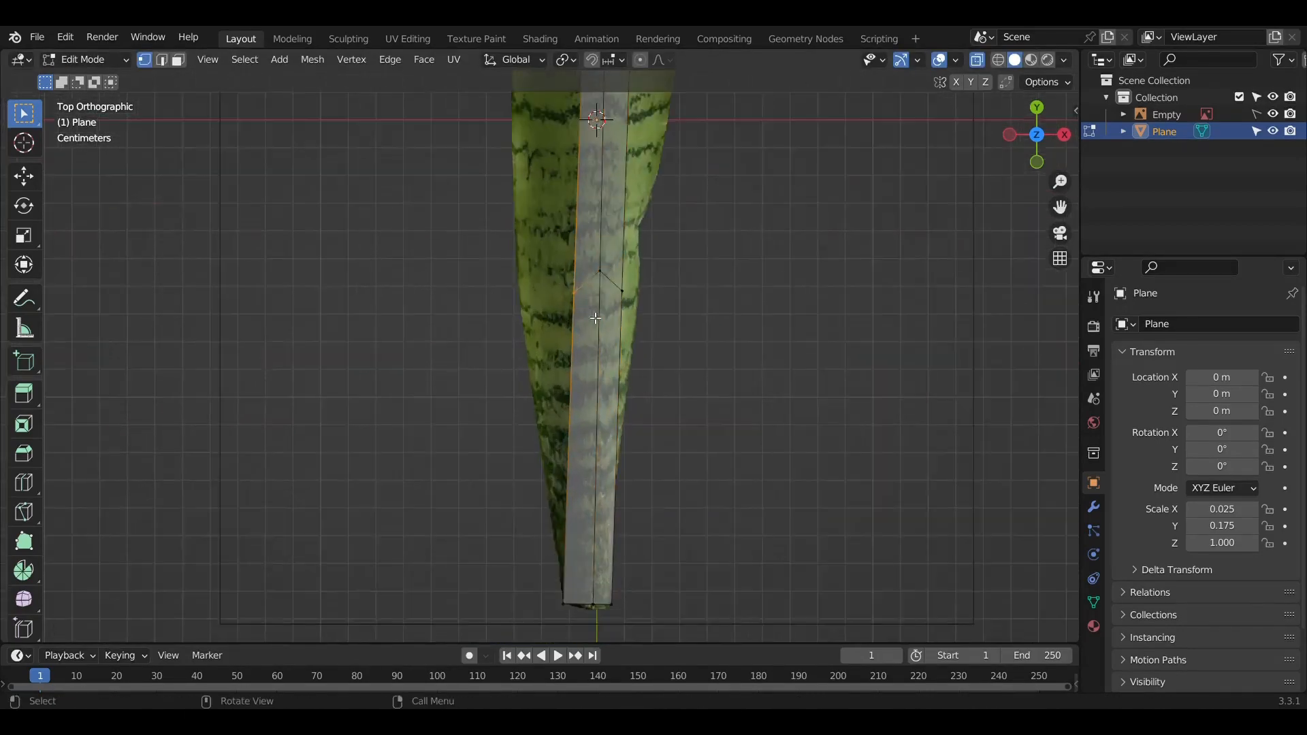
key(g)
click(528, 294)
click(628, 297)
key(g)
click(688, 326)
Step: Move the plane's bottom edge down to cover the end of the leaf's base
drag(547, 587, 639, 615)
key(g)
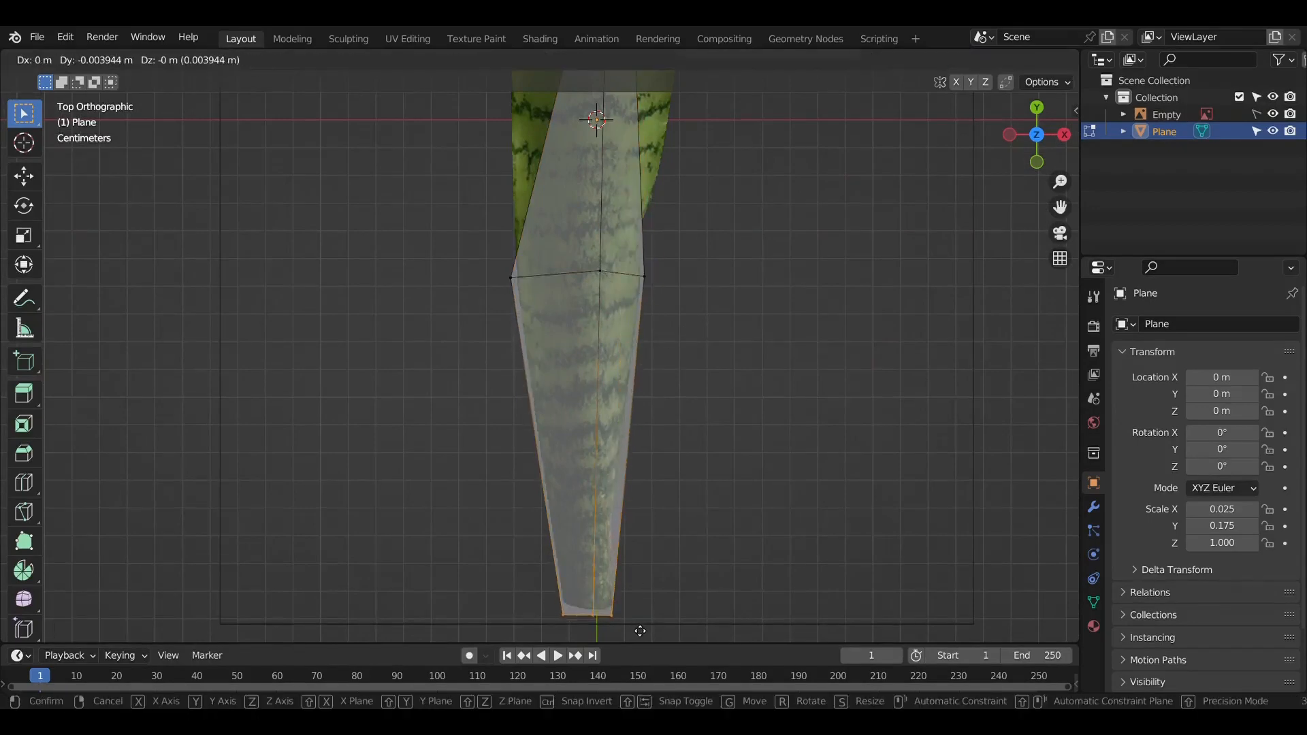
click(639, 627)
Step: Reposition the middle crosswise cut's vertices so the mesh spans the leaf's widest part
scroll(639, 574, down, 1)
shift+middle_drag(567, 519, 552, 642)
drag(553, 112, 616, 179)
key(g)
click(610, 206)
click(556, 195)
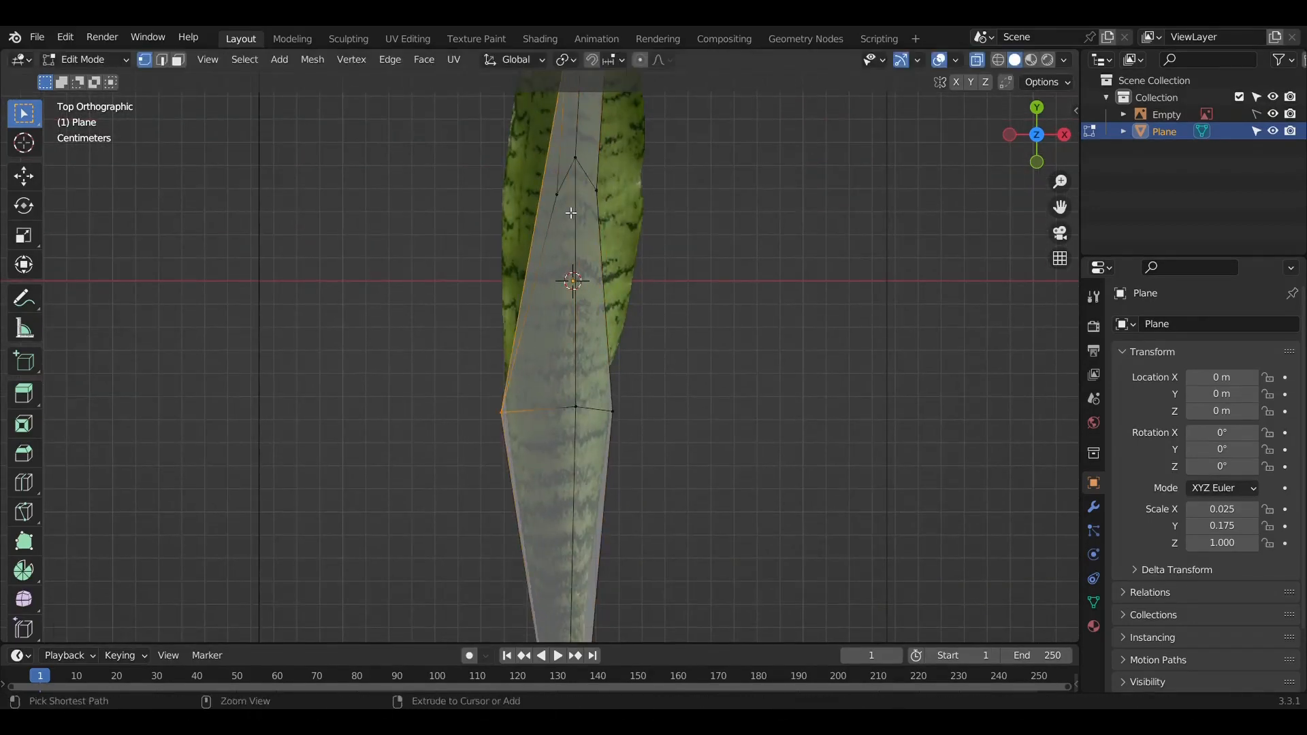
key(g)
click(499, 171)
click(606, 199)
key(g)
click(586, 167)
key(g)
click(600, 194)
Step: Fit the upper crosswise cut and the tip vertices to the leaf's outline
shift+middle_drag(721, 195, 665, 474)
click(512, 271)
key(g)
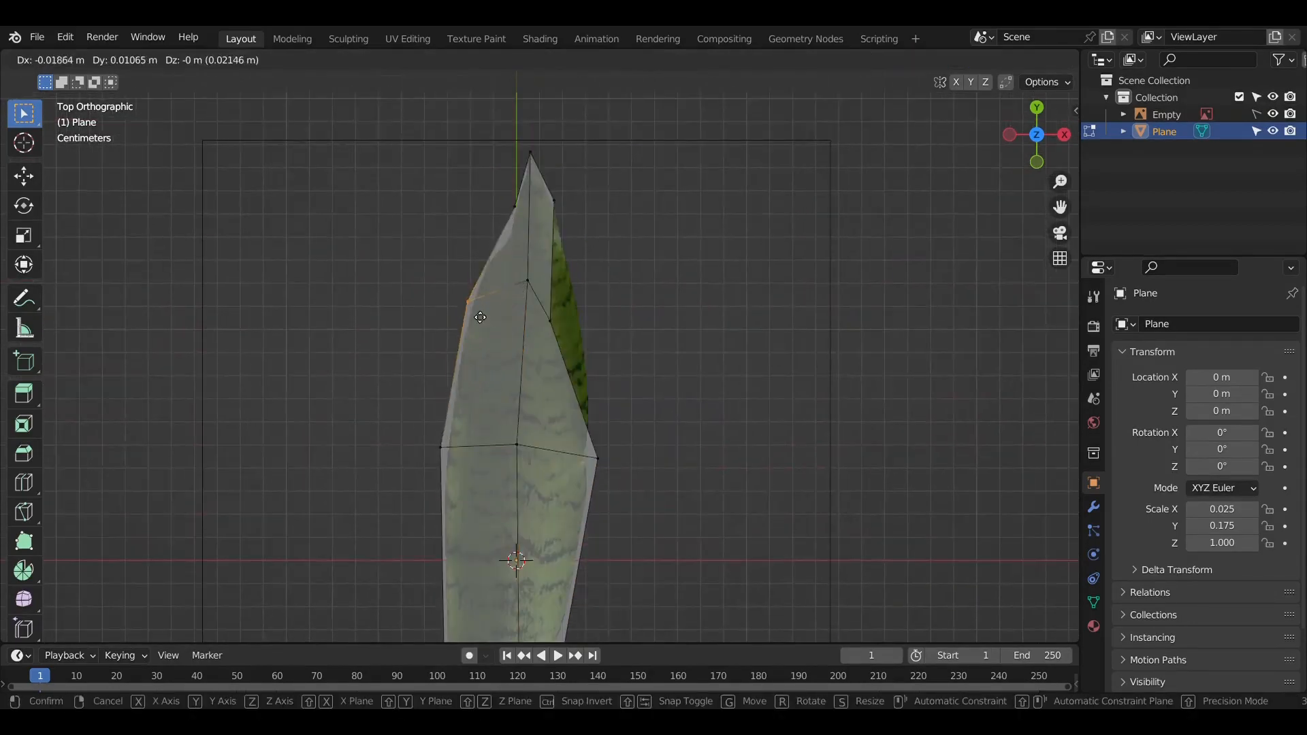
click(480, 306)
click(530, 236)
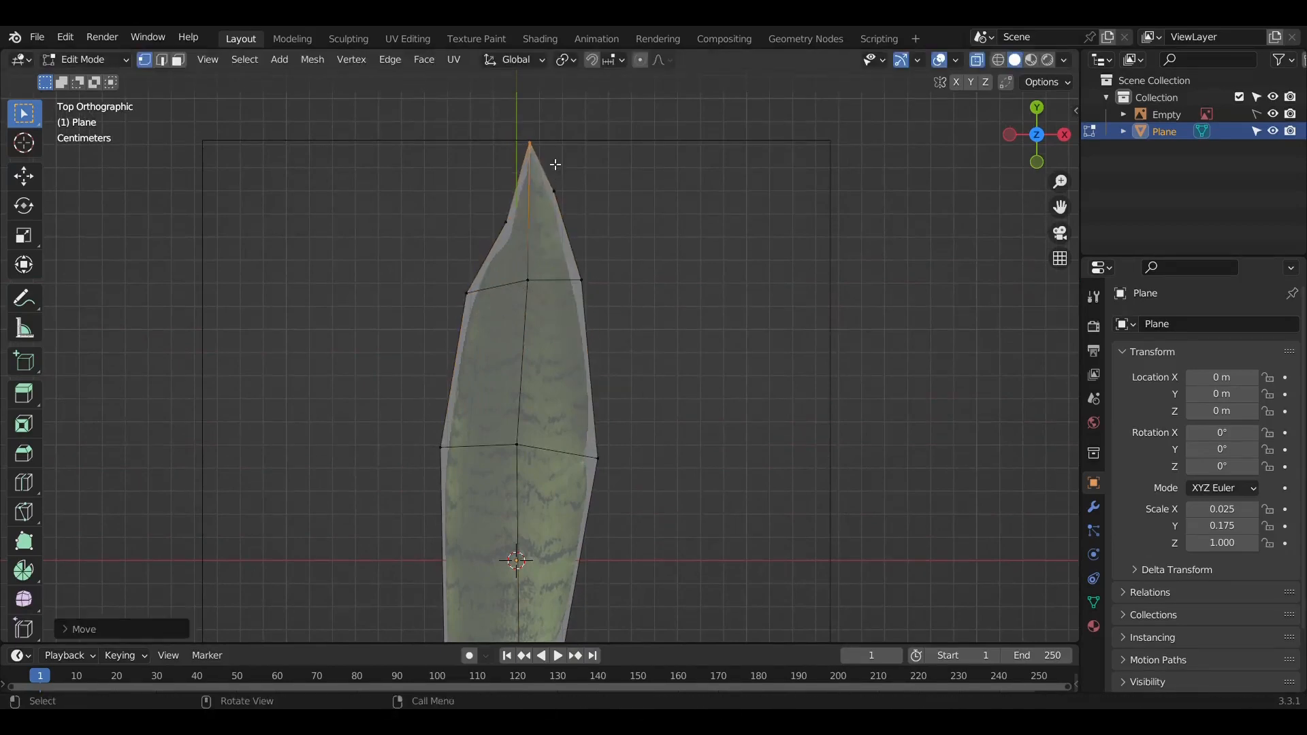
scroll(497, 195, up, 1)
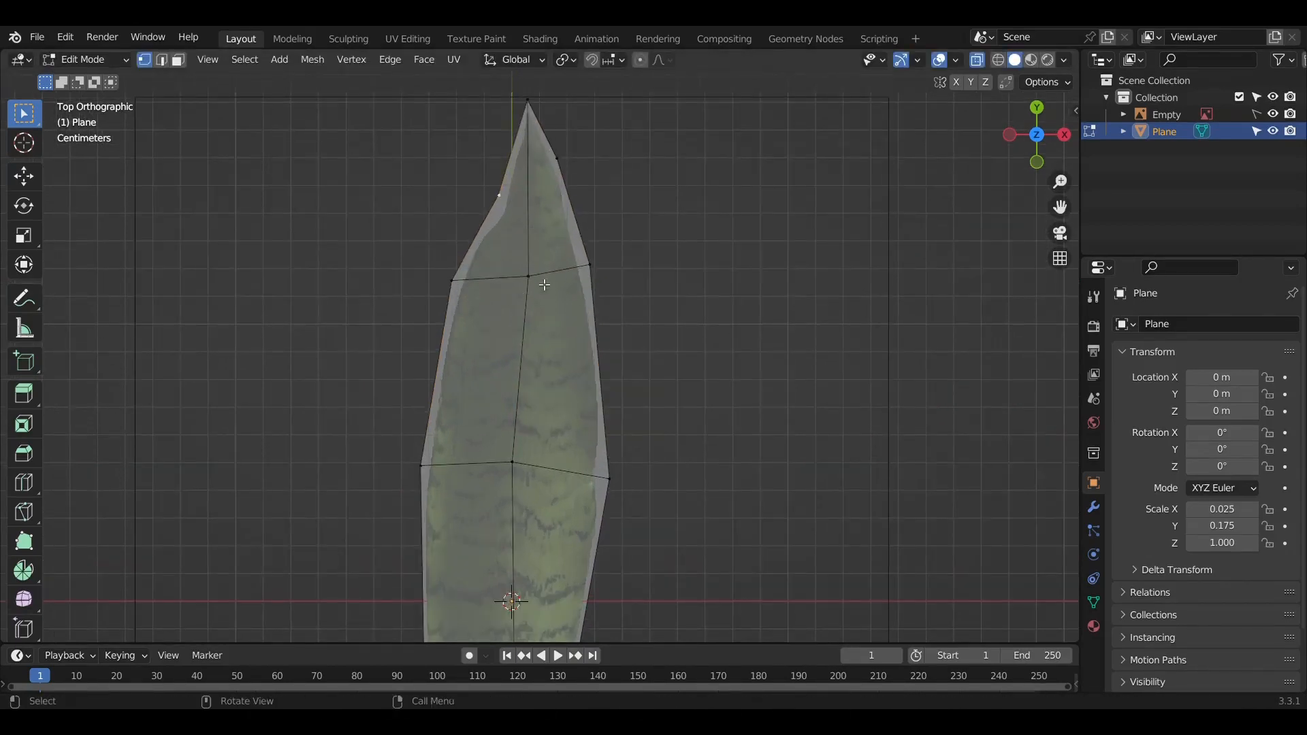
Step: Select the whole leaf mesh and rotate it around the global Y axis to tilt it
key(a)
middle_drag(547, 157, 726, 401)
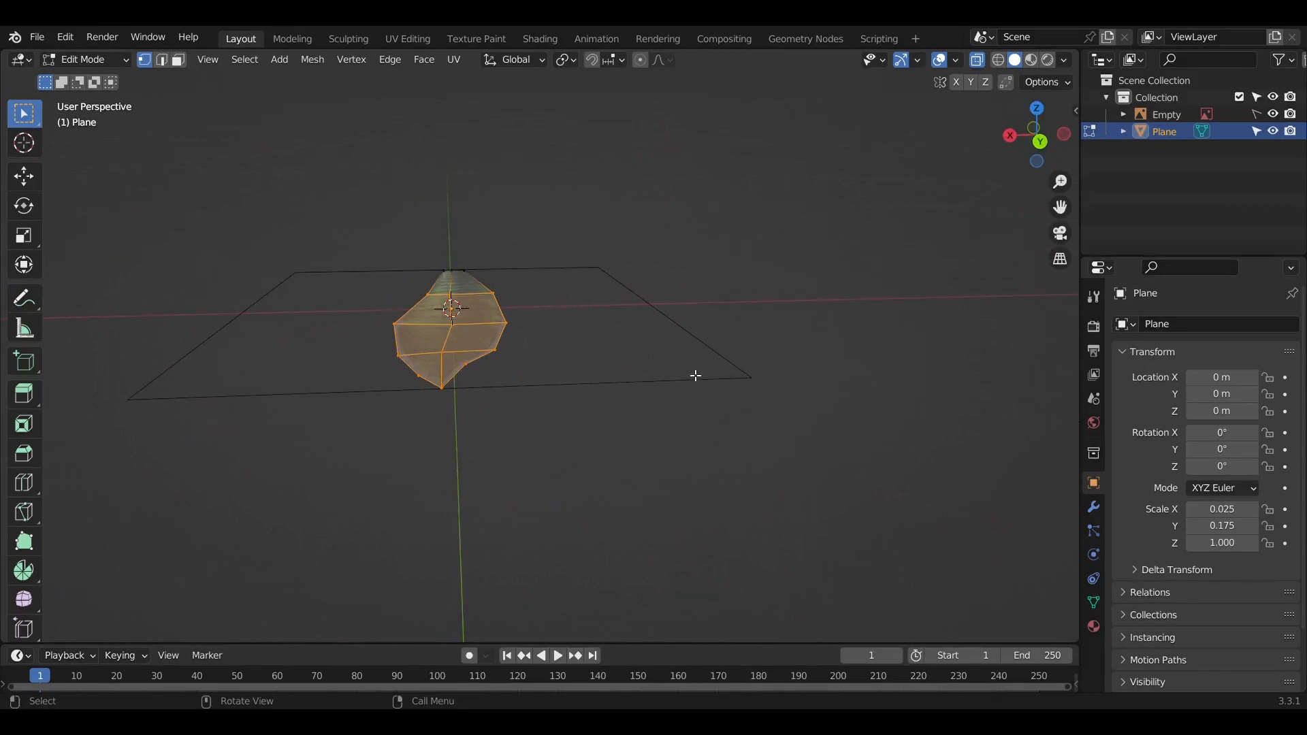
key(r)
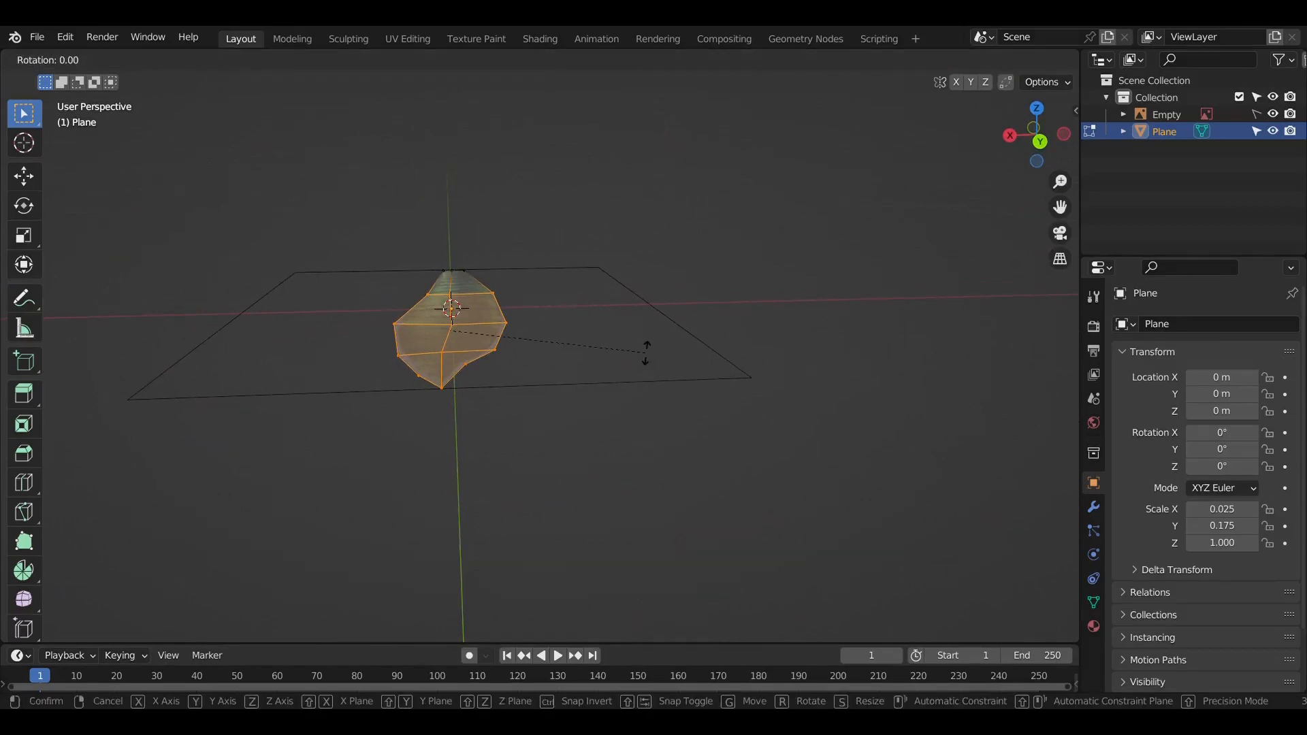
key(x)
key(y)
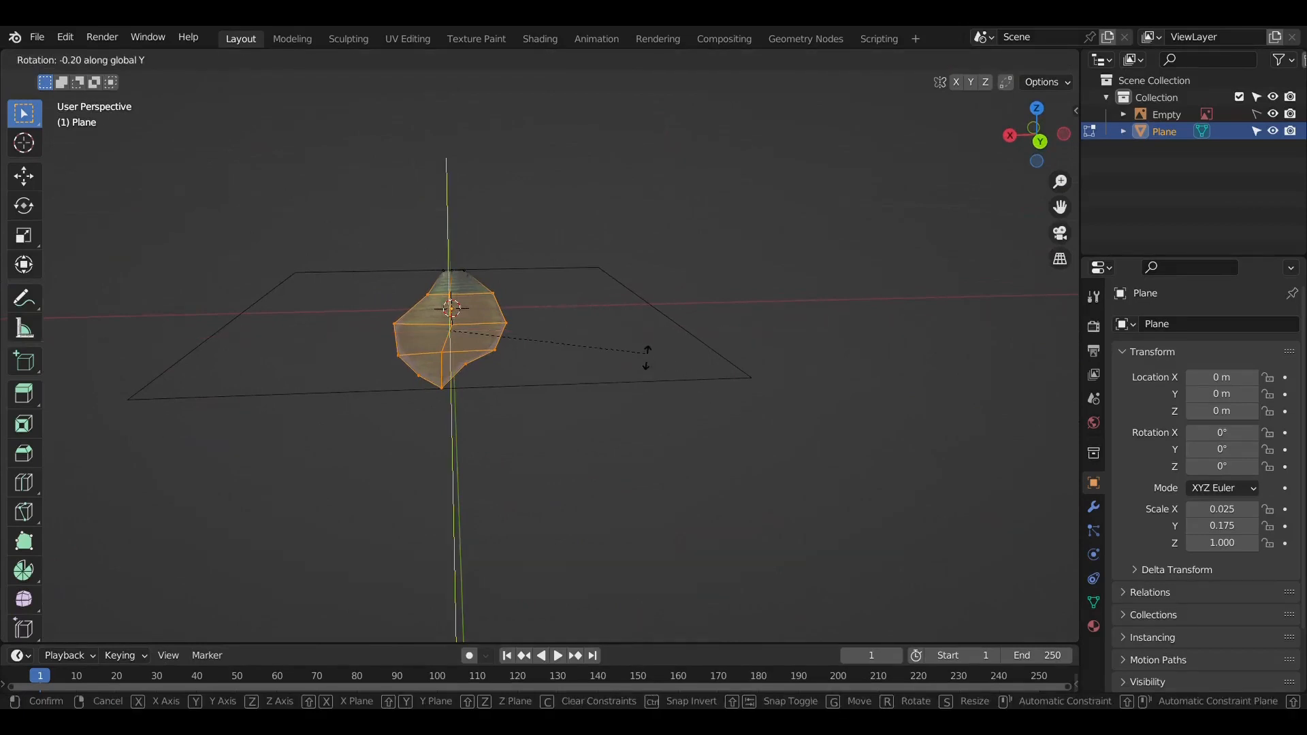
click(636, 414)
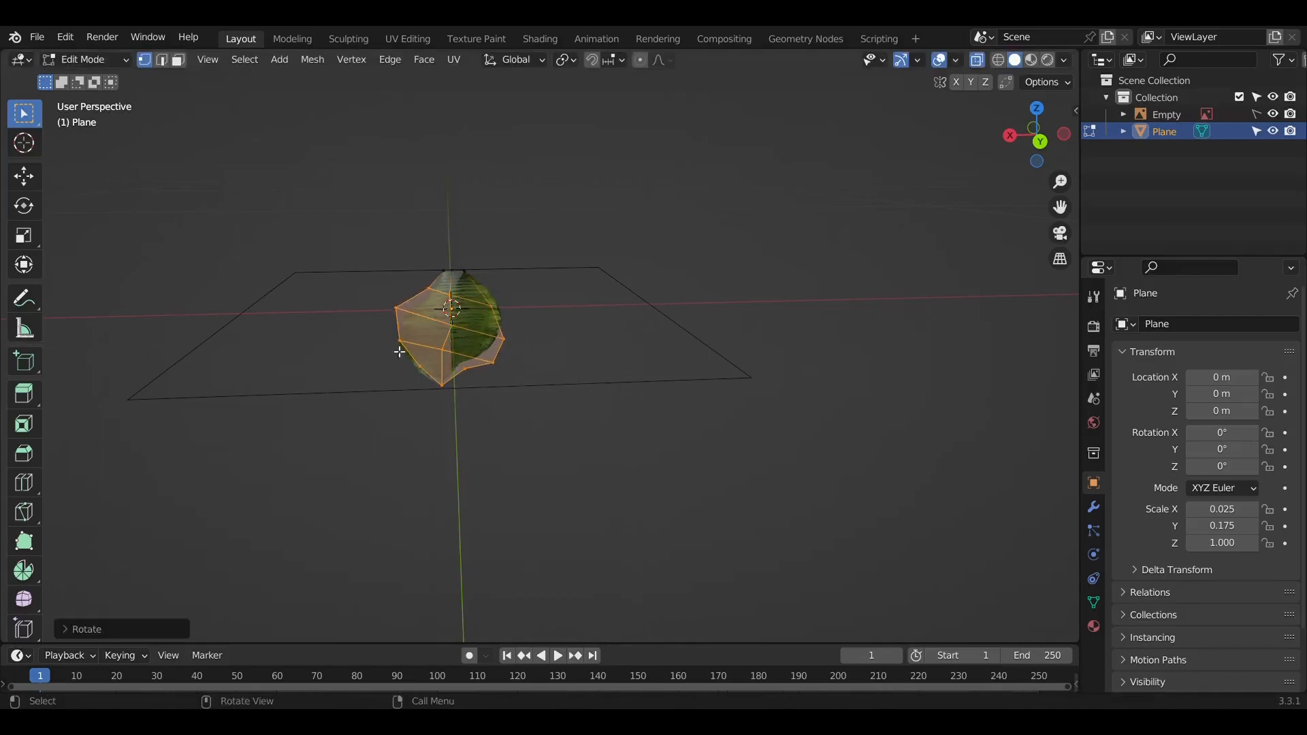
Step: Select the upper rows of leaf vertices and rotate them about -5° around the global Y axis
drag(376, 304, 493, 348)
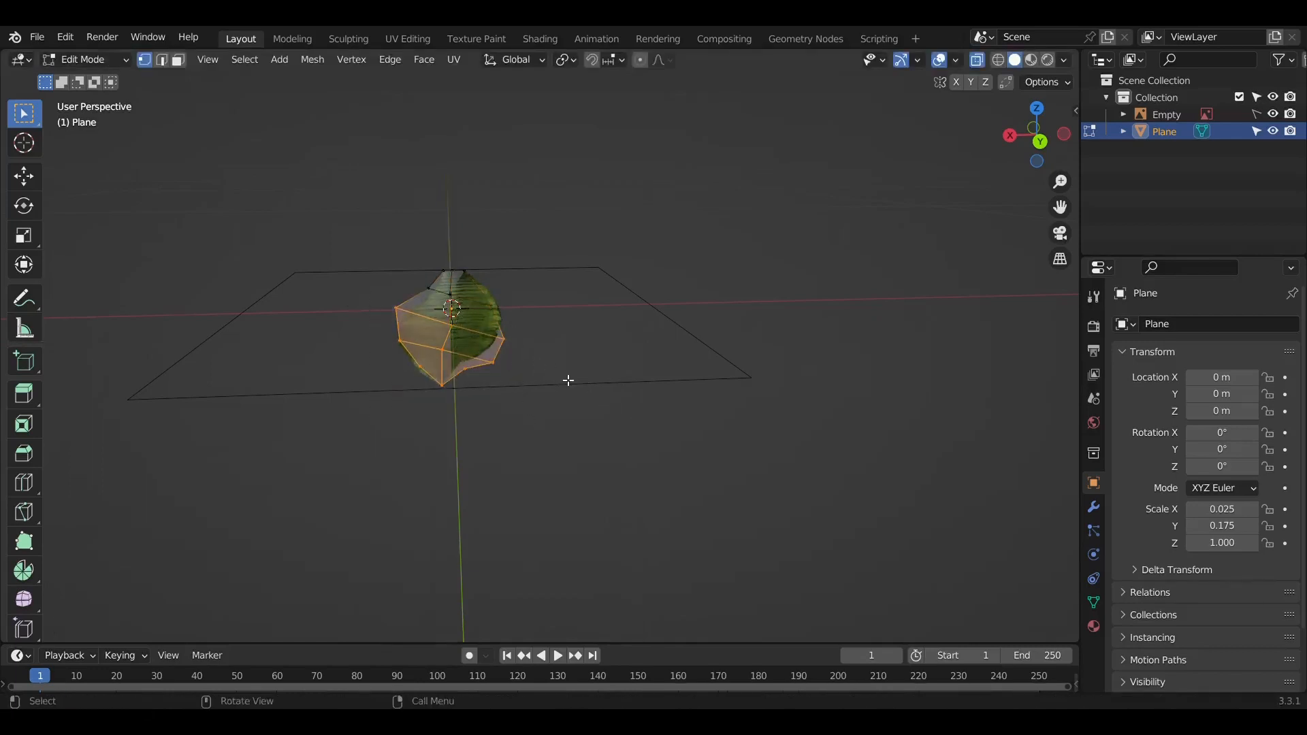
key(r)
key(r)
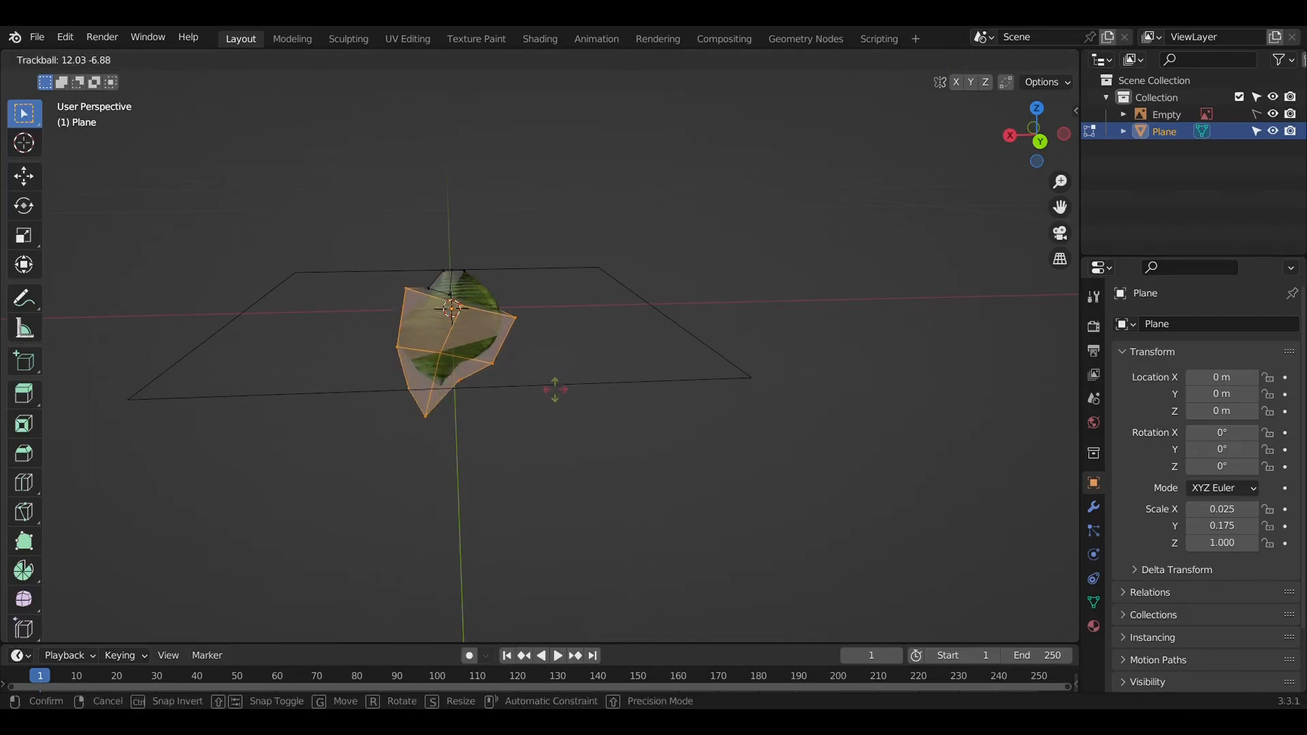
right_click(562, 384)
key(r)
key(y)
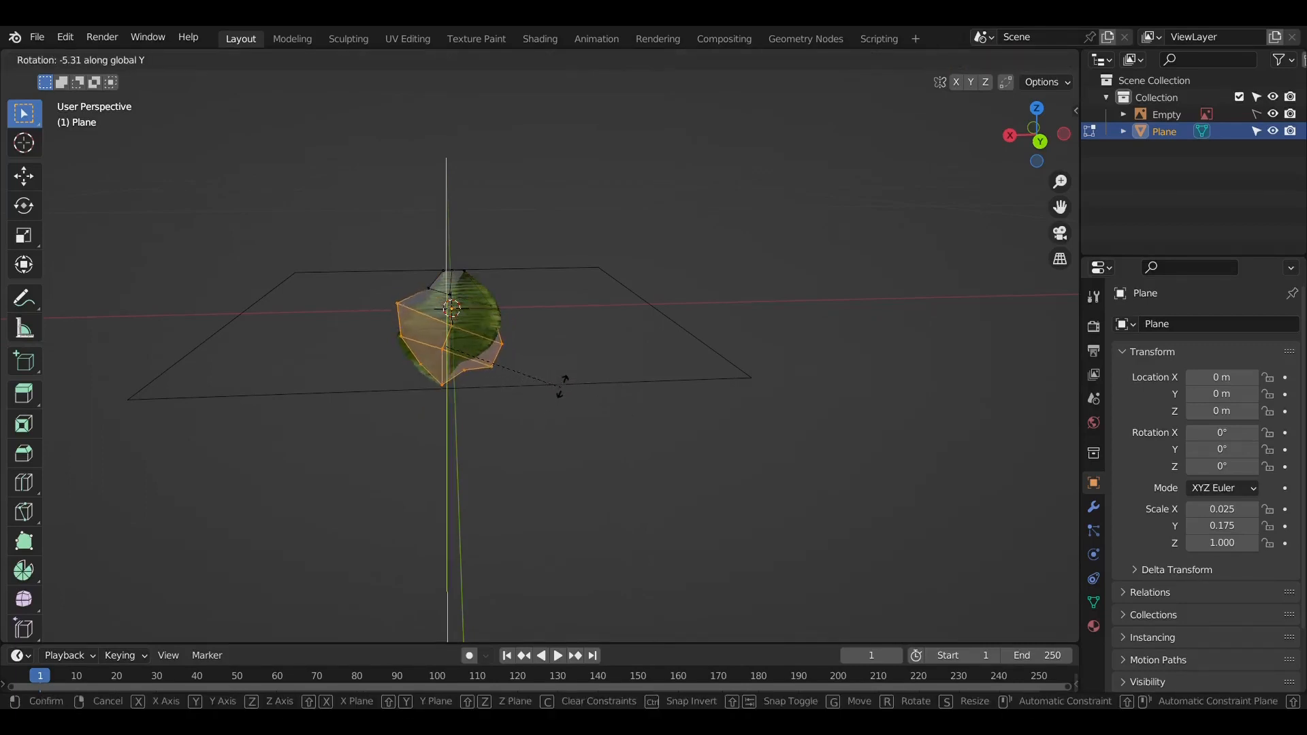
click(562, 387)
Step: Select the vertices nearest the leaf's tip and twist them further around the global Y axis
drag(390, 332, 481, 378)
key(r)
key(y)
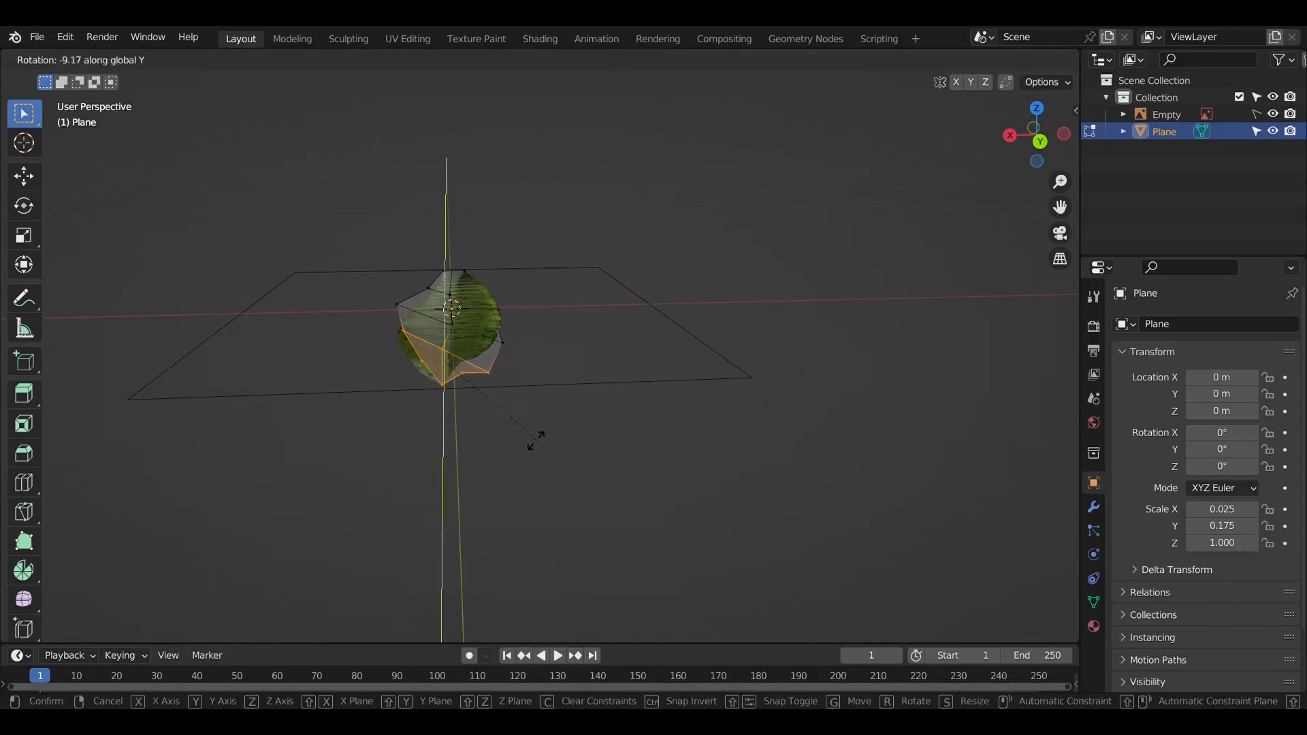
click(525, 452)
Step: Select the vertices at the leaf's base and twist them around the global Y axis
middle_drag(525, 452, 436, 503)
drag(290, 447, 372, 540)
scroll(496, 455, up, 3)
shift+middle_drag(373, 540, 542, 429)
key(r)
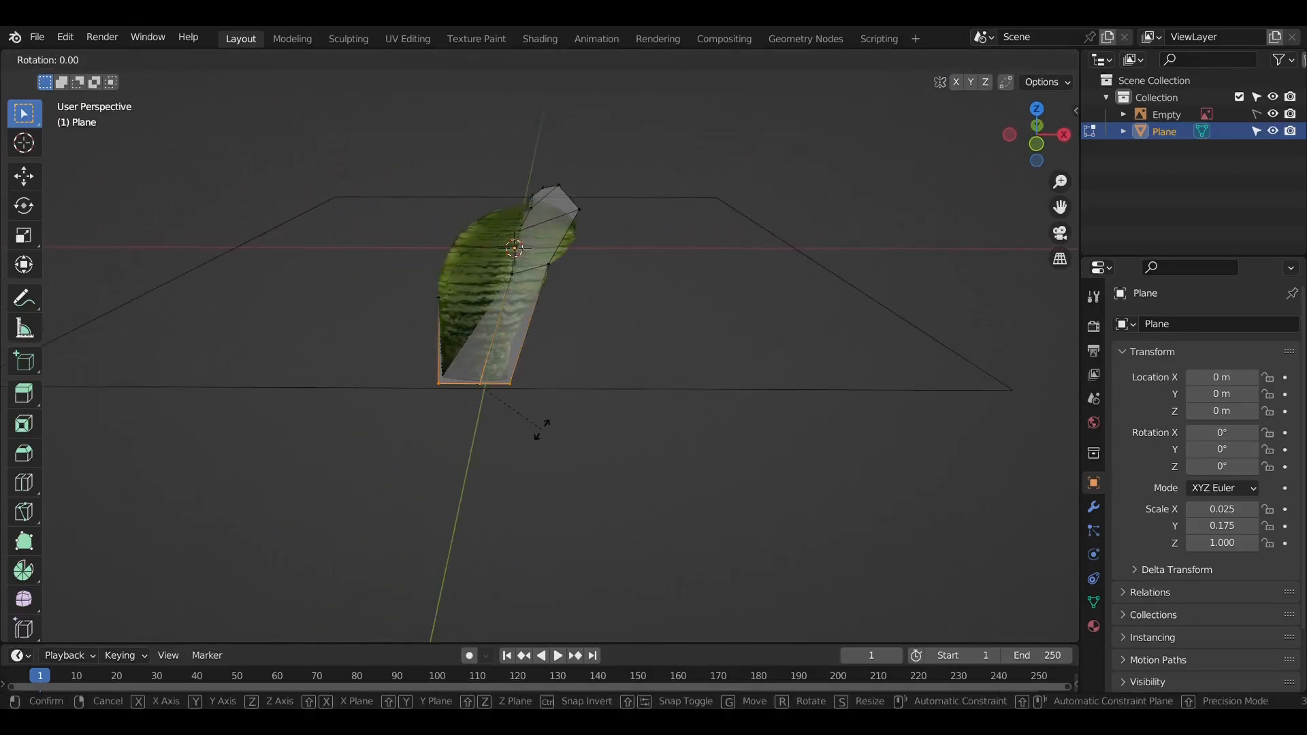
key(y)
middle_drag(600, 310, 583, 364)
Step: Return to Object Mode and rotate the leaf 90° around the global X axis to stand it upright
key(Tab)
click(365, 318)
middle_drag(781, 403, 666, 338)
text(rx)
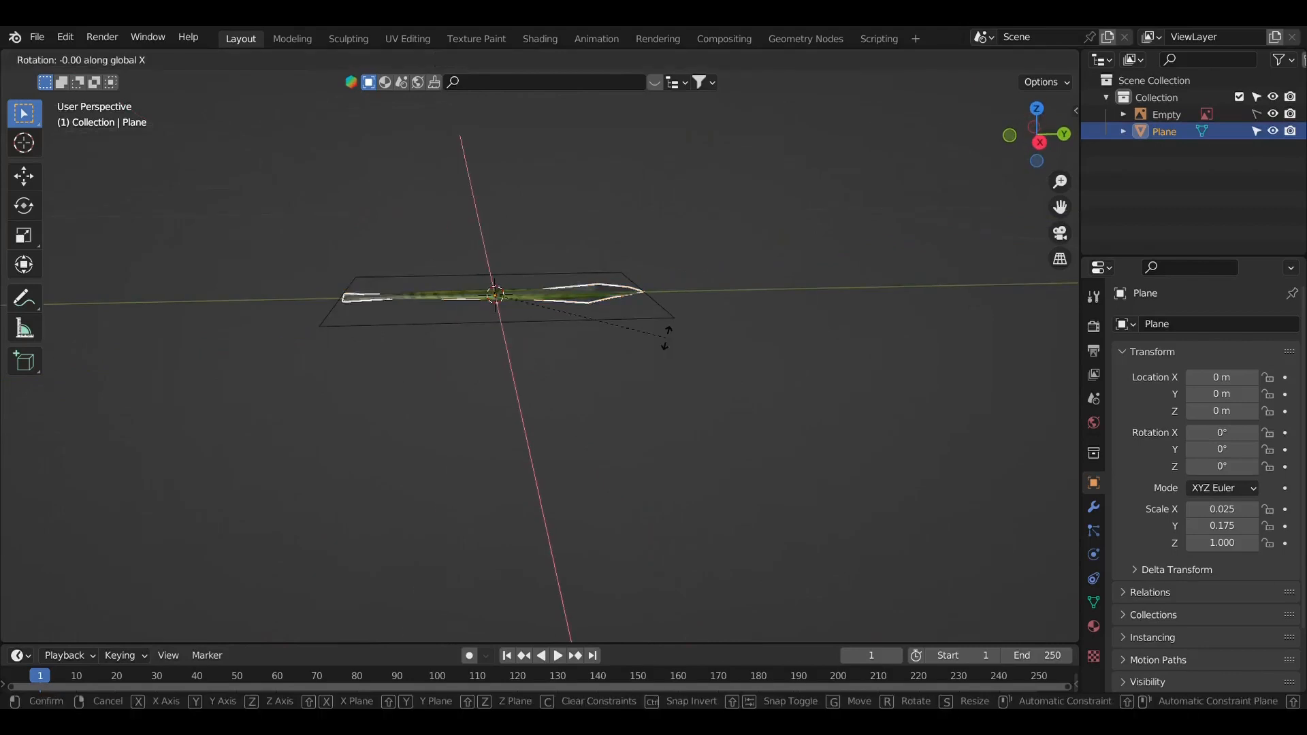
text(90)
key(Return)
click(737, 318)
middle_drag(737, 318, 868, 371)
Step: Apply smooth shading to the upright leaf object
click(552, 222)
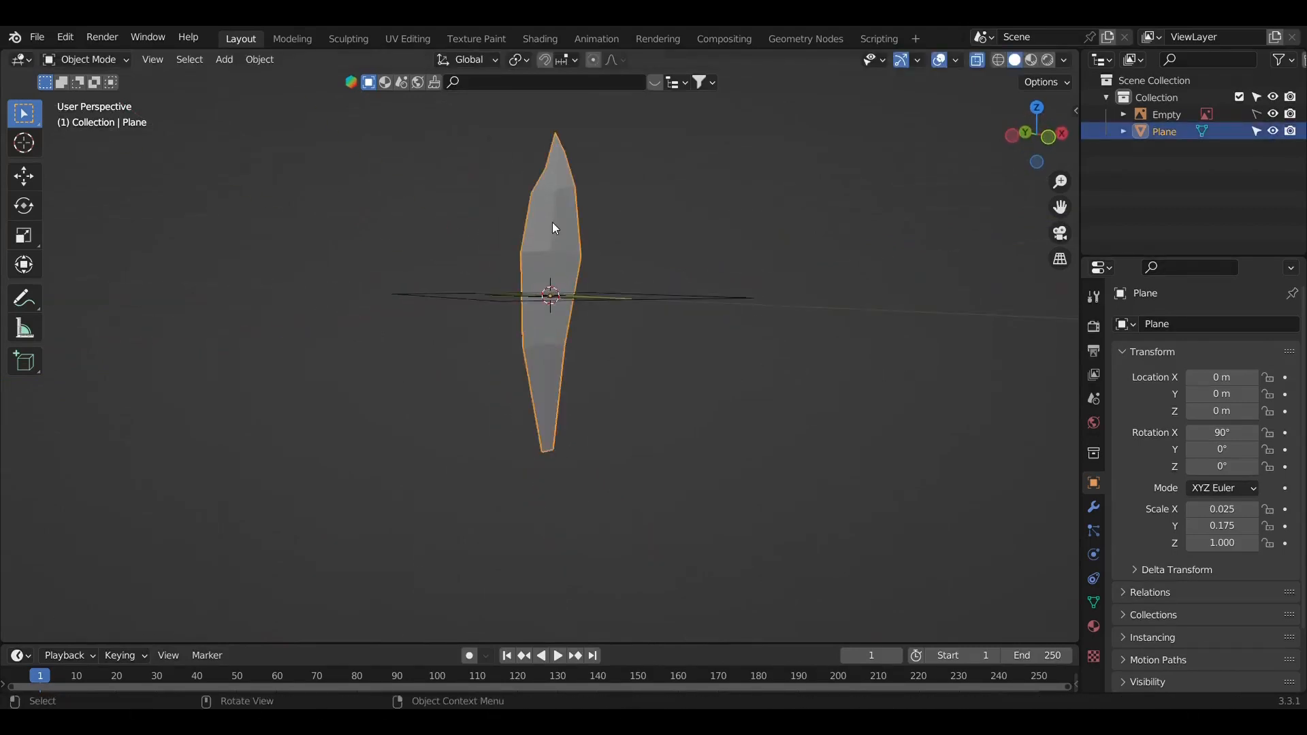
right_click(552, 221)
click(553, 222)
click(623, 206)
Step: From the front view, raise the leaf along Z to 0.17903 m so its base sits at the world origin
middle_drag(623, 206, 592, 320)
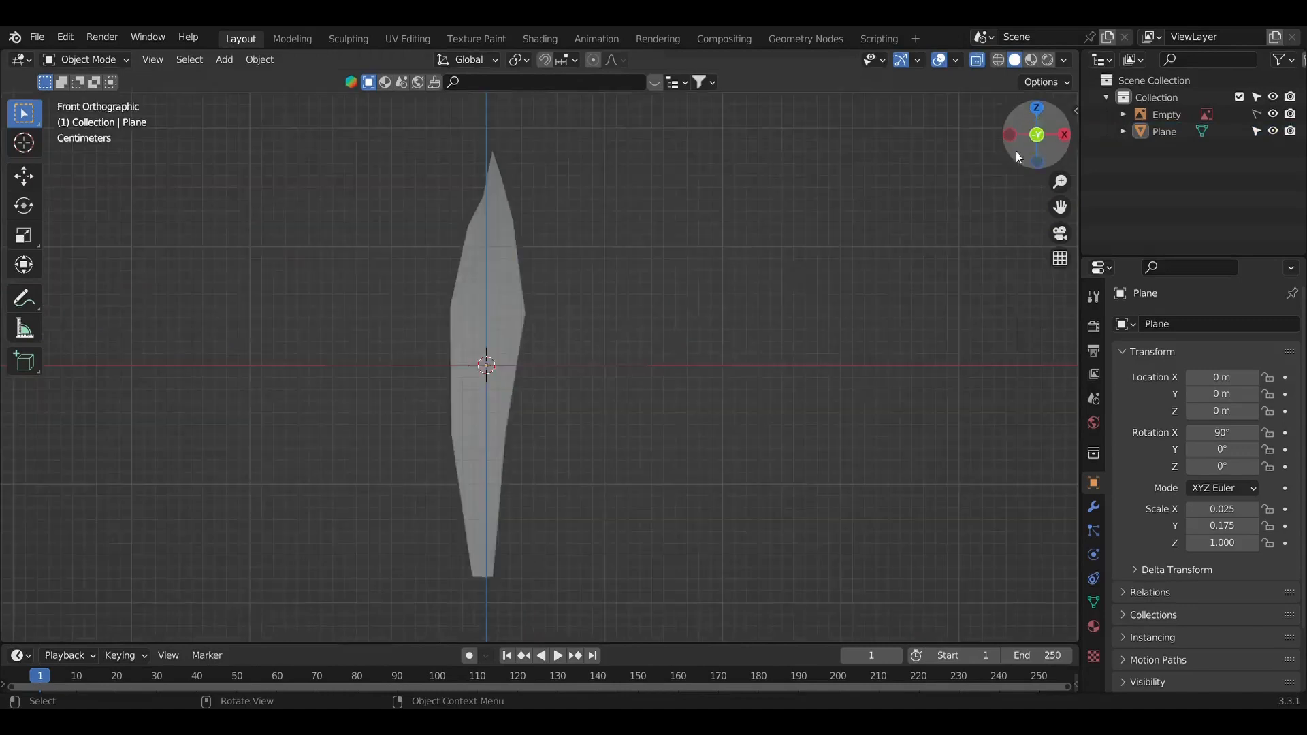
click(583, 326)
key(g)
key(z)
click(650, 254)
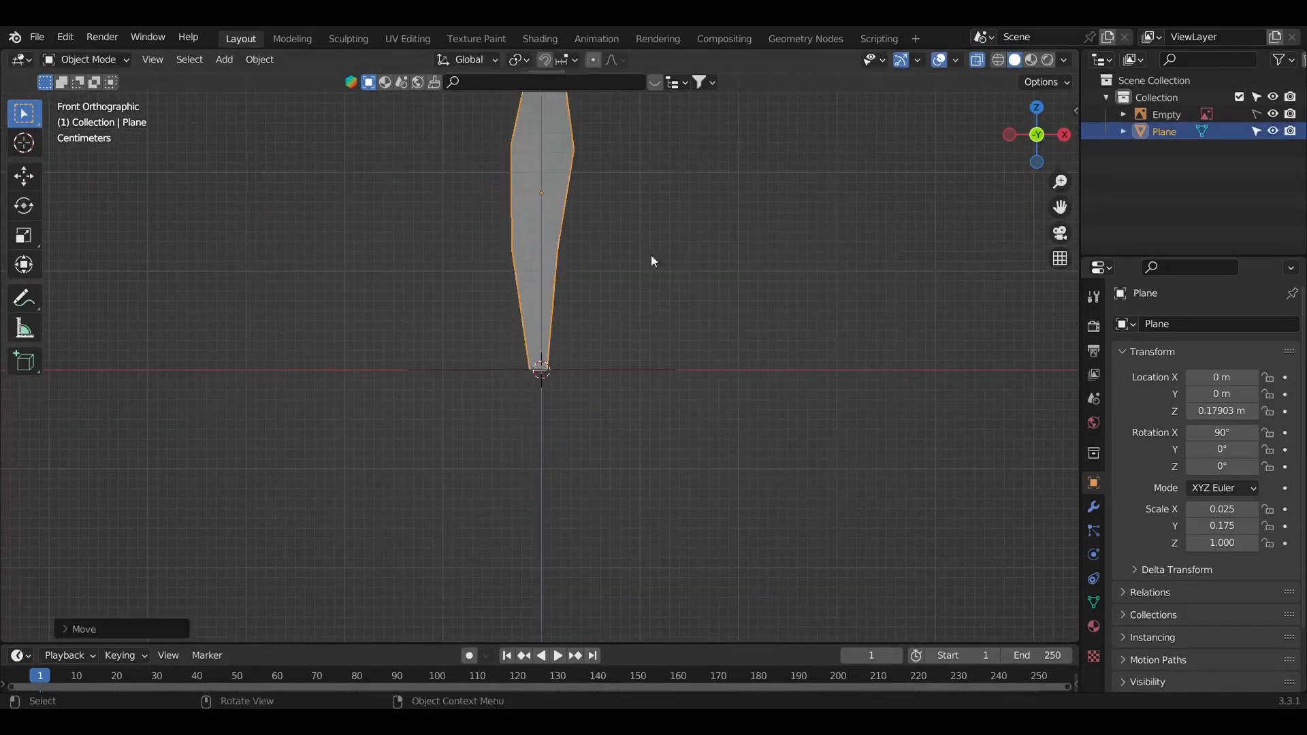
click(650, 255)
Step: Delete the Empty that holds the leaf reference image
middle_drag(650, 254, 596, 452)
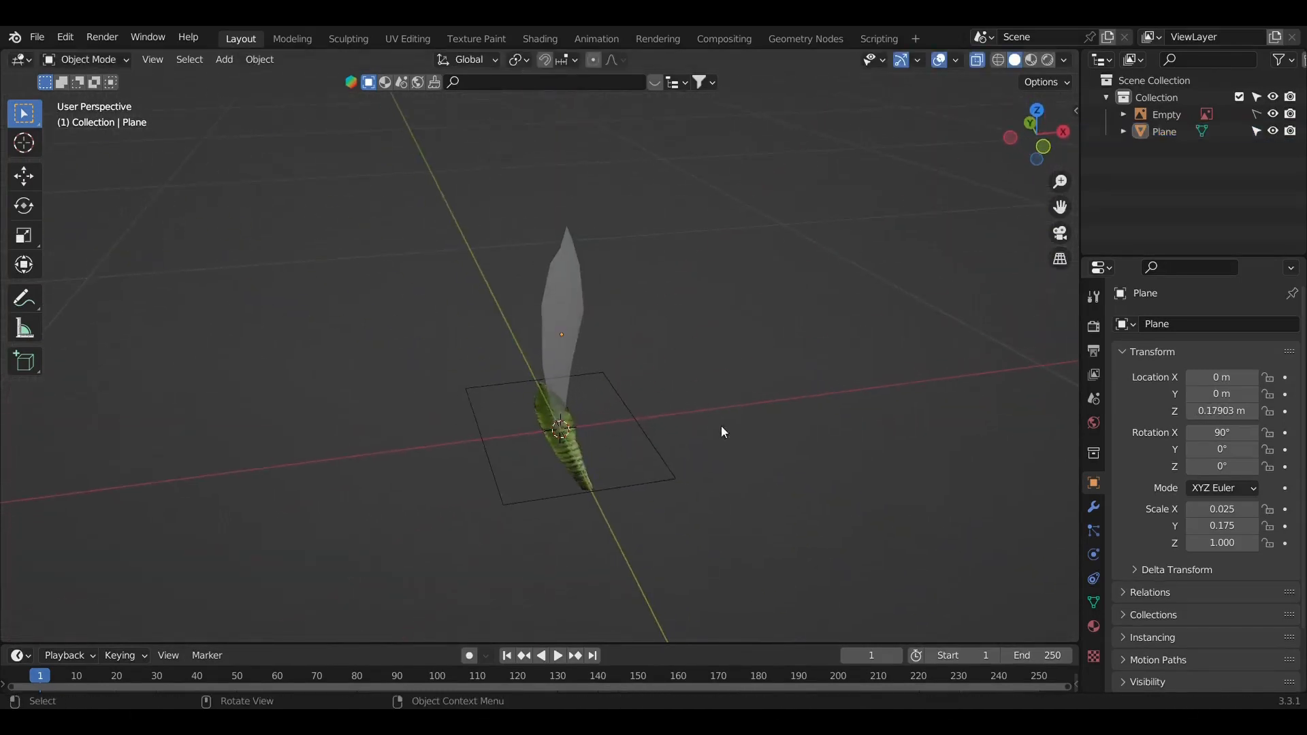
click(1259, 120)
key(x)
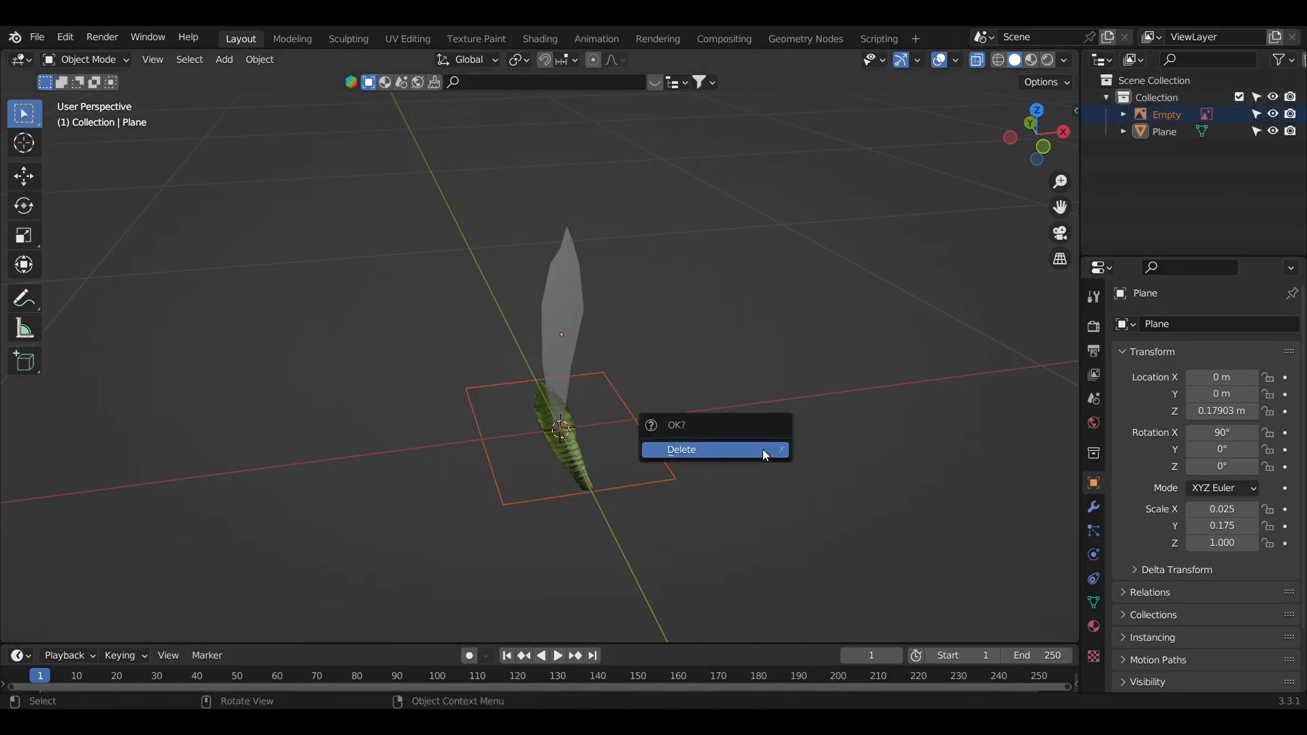
click(765, 452)
Step: Select the leaf and, in the Shading workspace, give it a new material named "leaf"
middle_drag(664, 324, 886, 189)
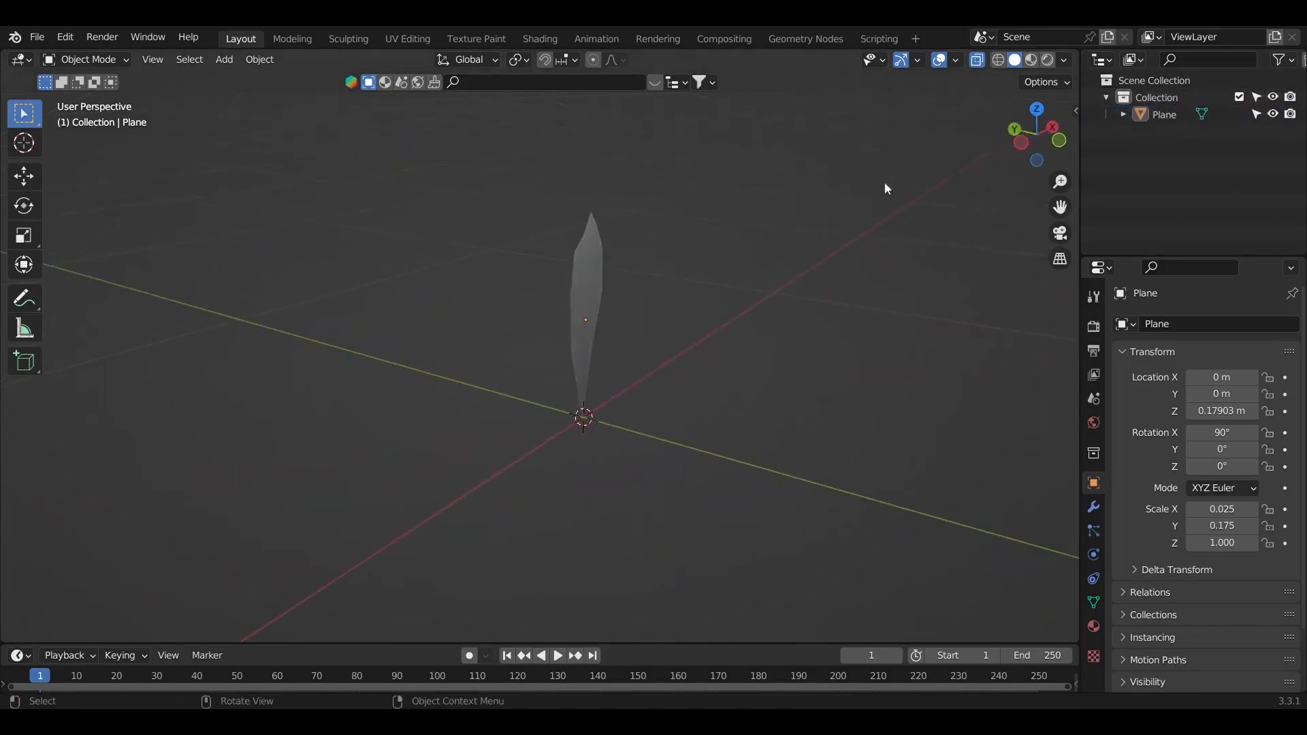
scroll(743, 239, up, 3)
middle_drag(744, 239, 640, 293)
click(573, 328)
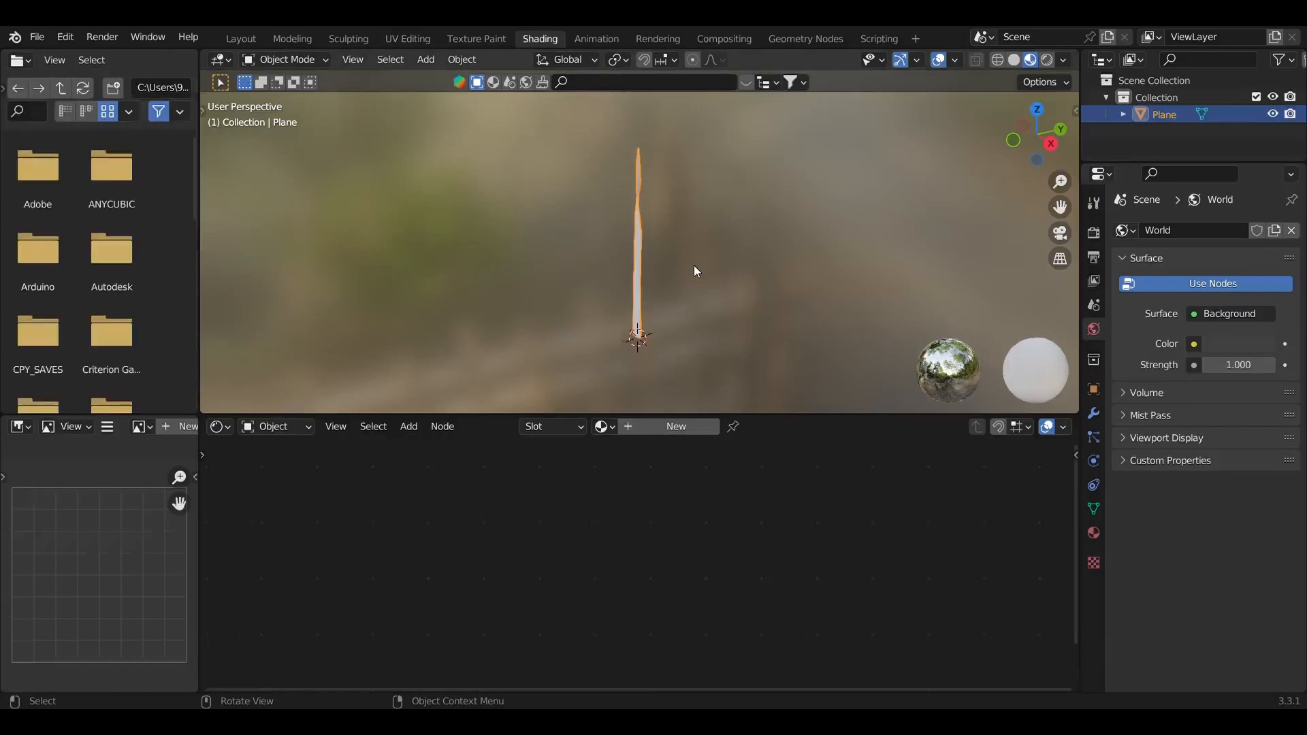
middle_drag(657, 242, 773, 241)
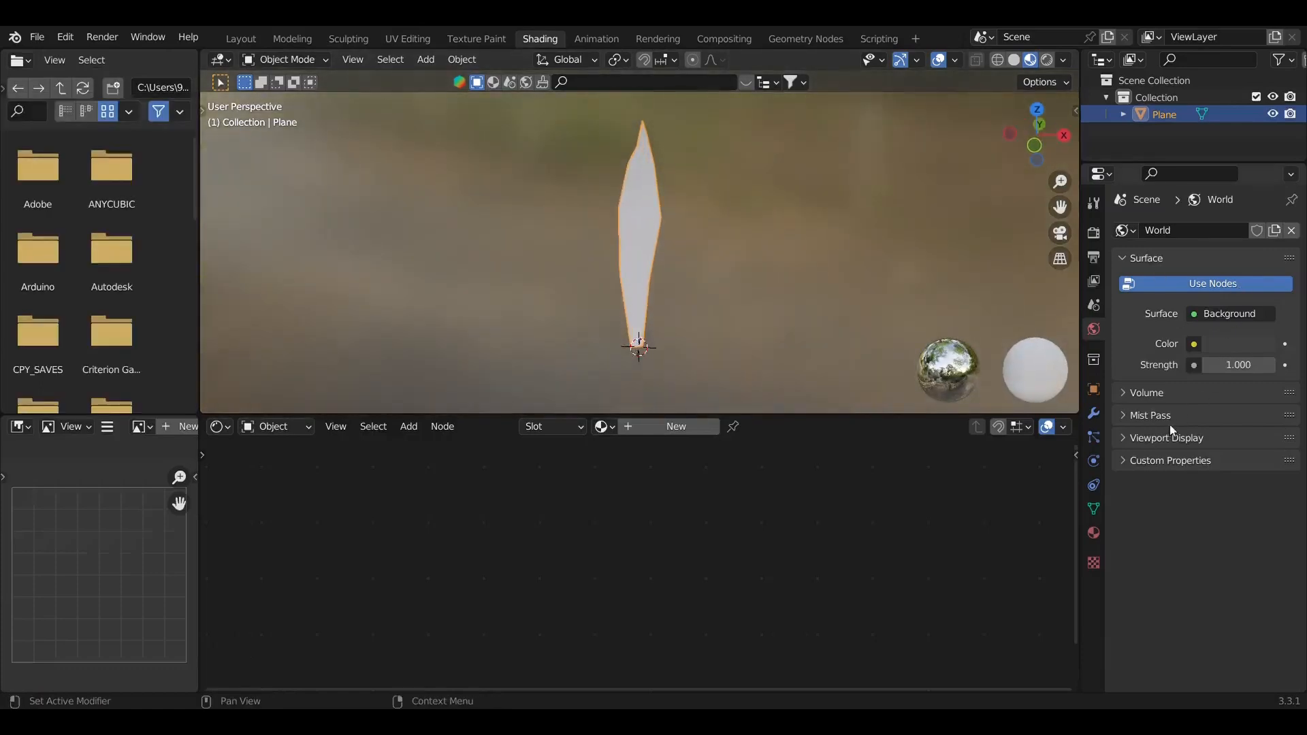
click(1094, 533)
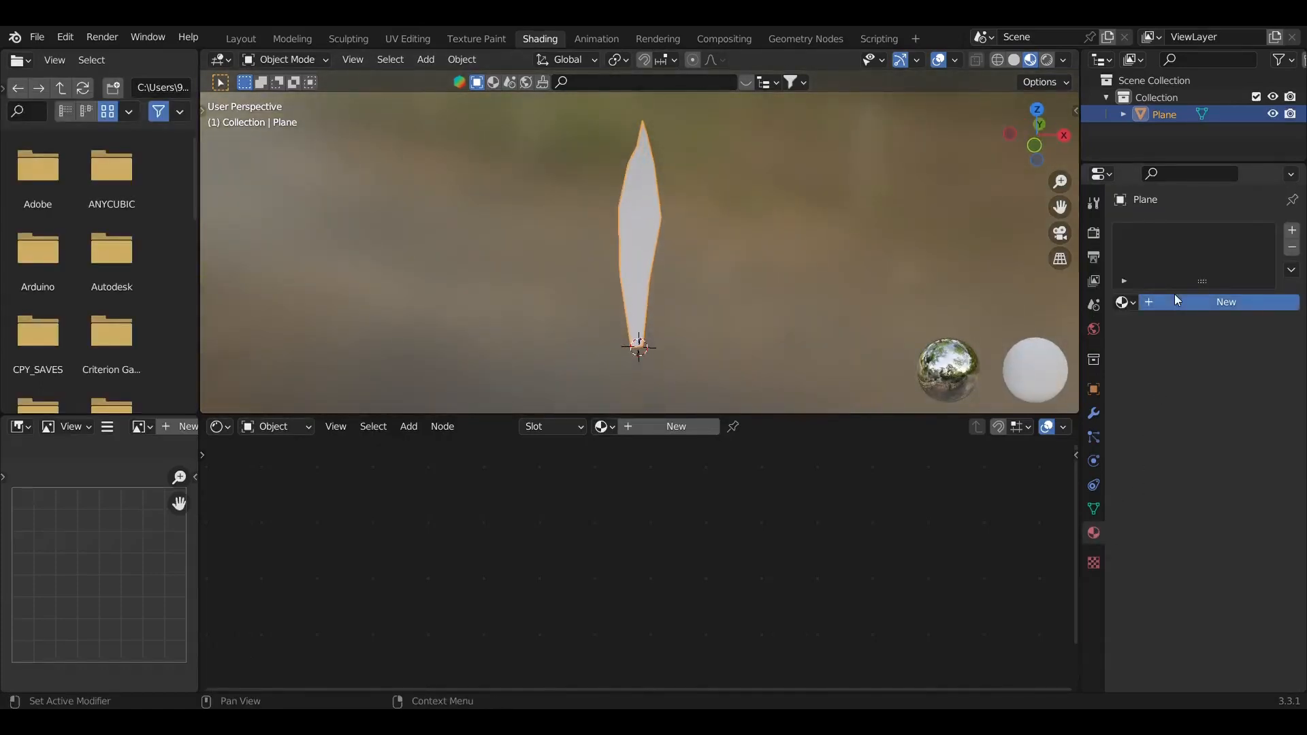
click(1190, 310)
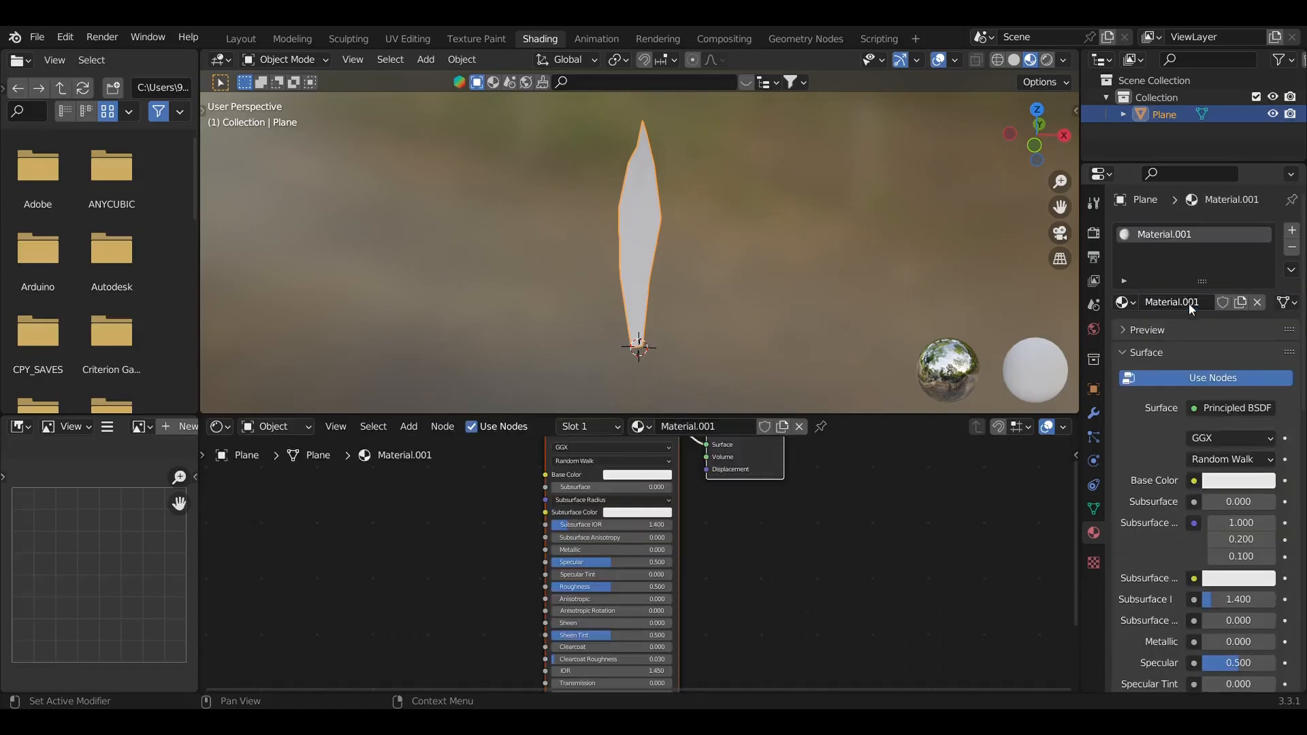
key(Home)
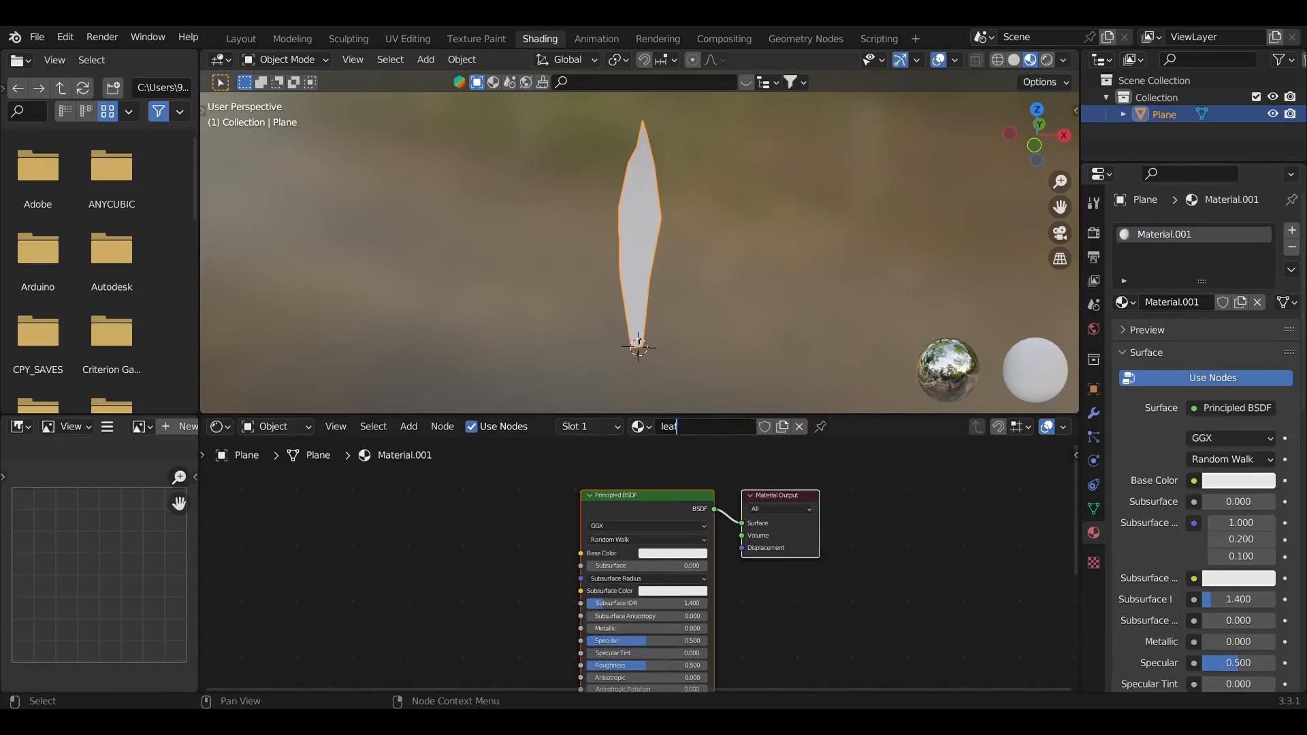
text(leaf)
key(Return)
Step: Load the leaf alpha and leaf_normal.png images onto the Principled BSDF, with shared mapping nodes and a normal map node
click(632, 511)
middle_drag(906, 635, 930, 600)
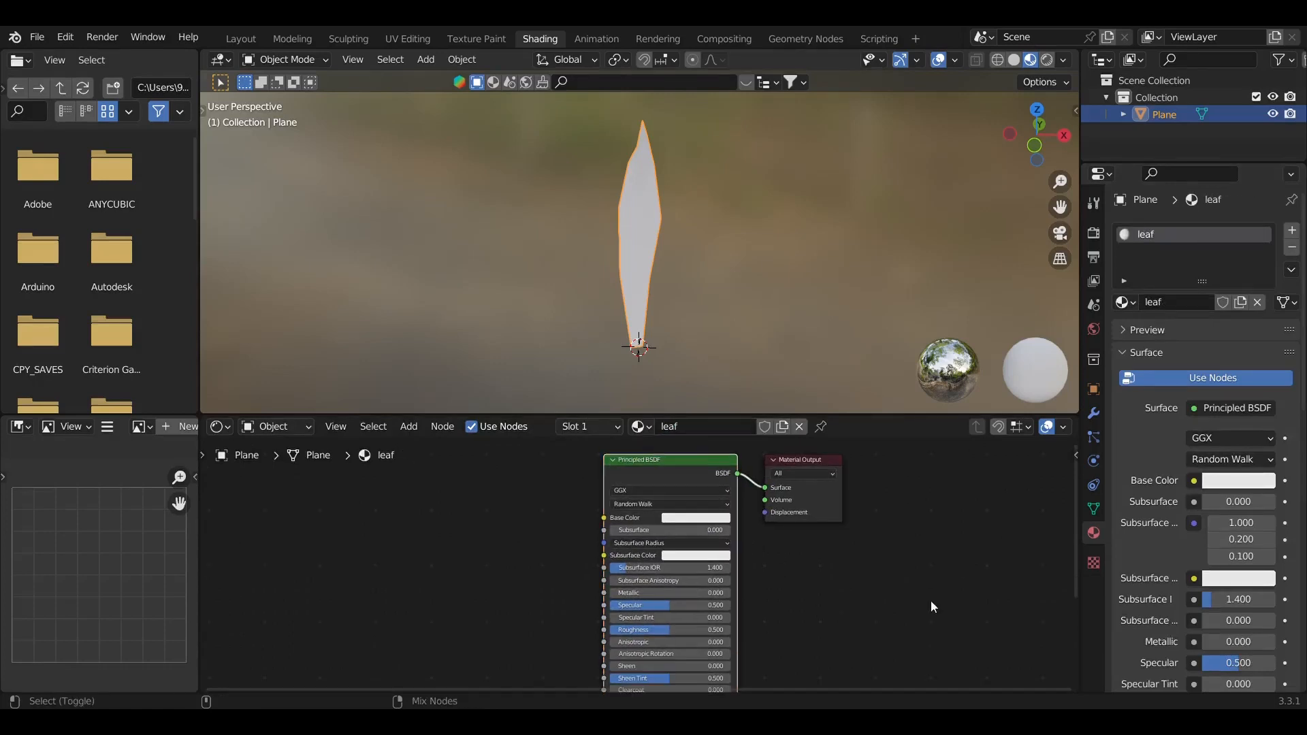
key(ctrl+v)
scroll(782, 569, down, 5)
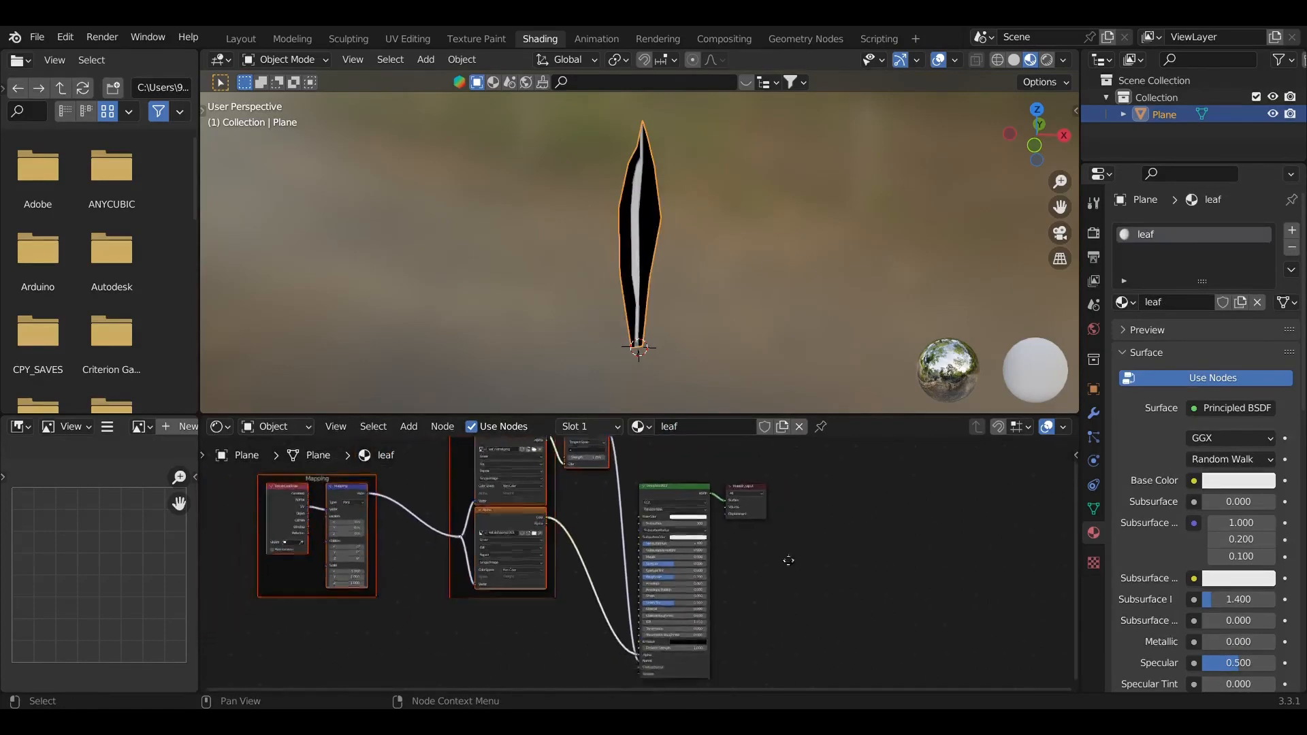
middle_drag(650, 508, 634, 564)
Step: Move the mapping, texture and normal map nodes lower beside the Principled BSDF
drag(595, 623, 358, 501)
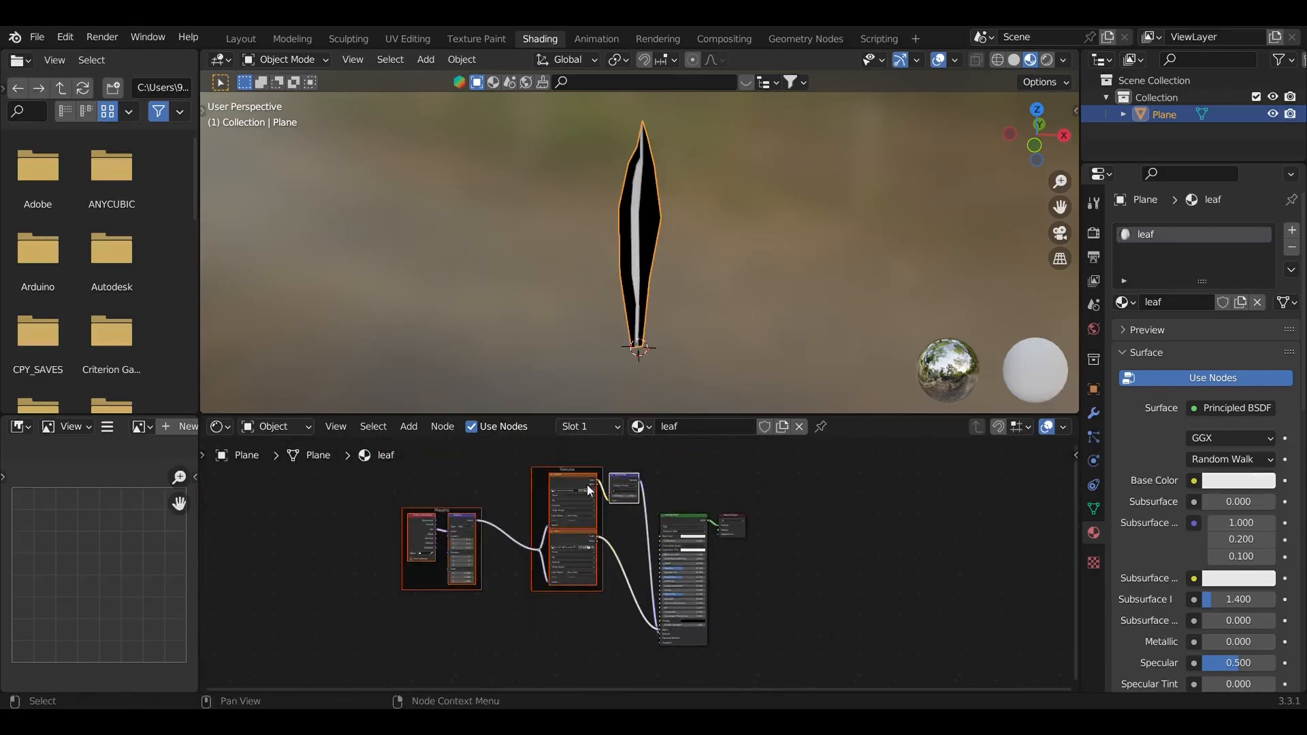
drag(538, 477, 638, 612)
key(g)
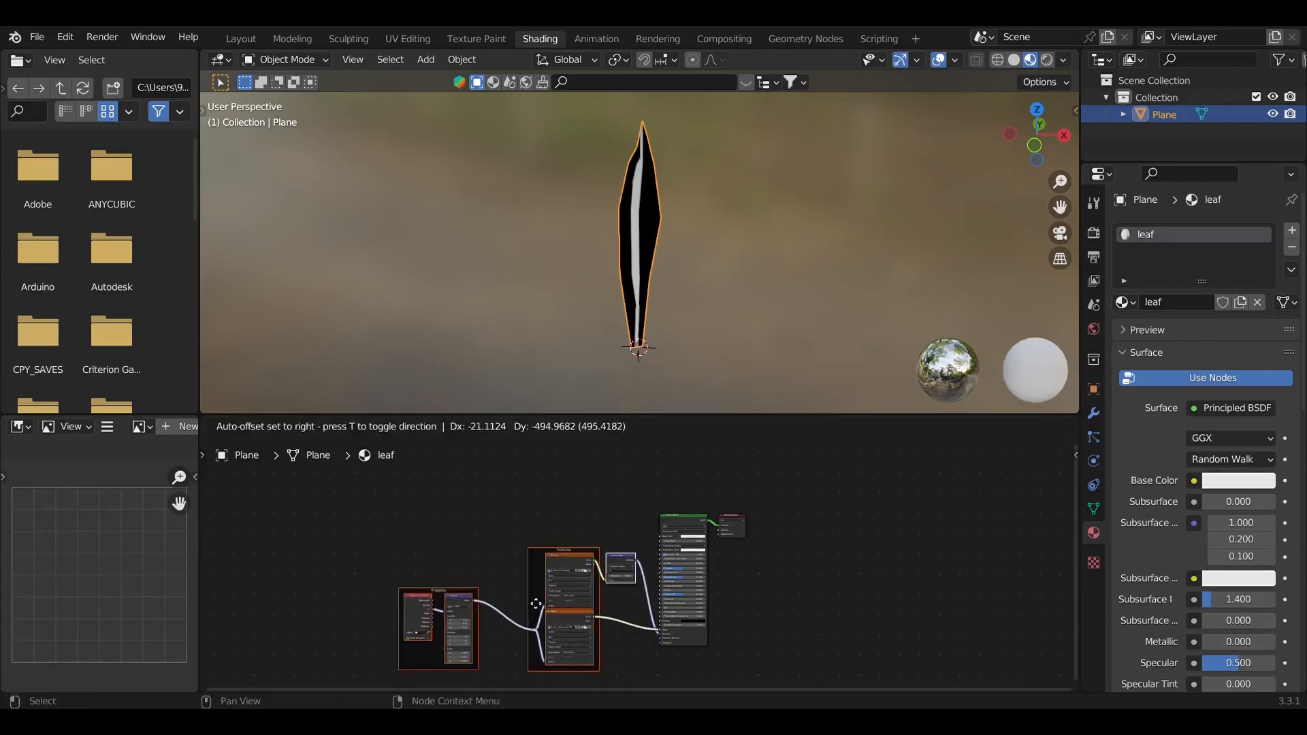
click(633, 519)
click(606, 610)
Step: Reconnect the Alpha texture's Color output to the Principled BSDF's Base Color input
scroll(605, 610, up, 2)
scroll(616, 600, up, 3)
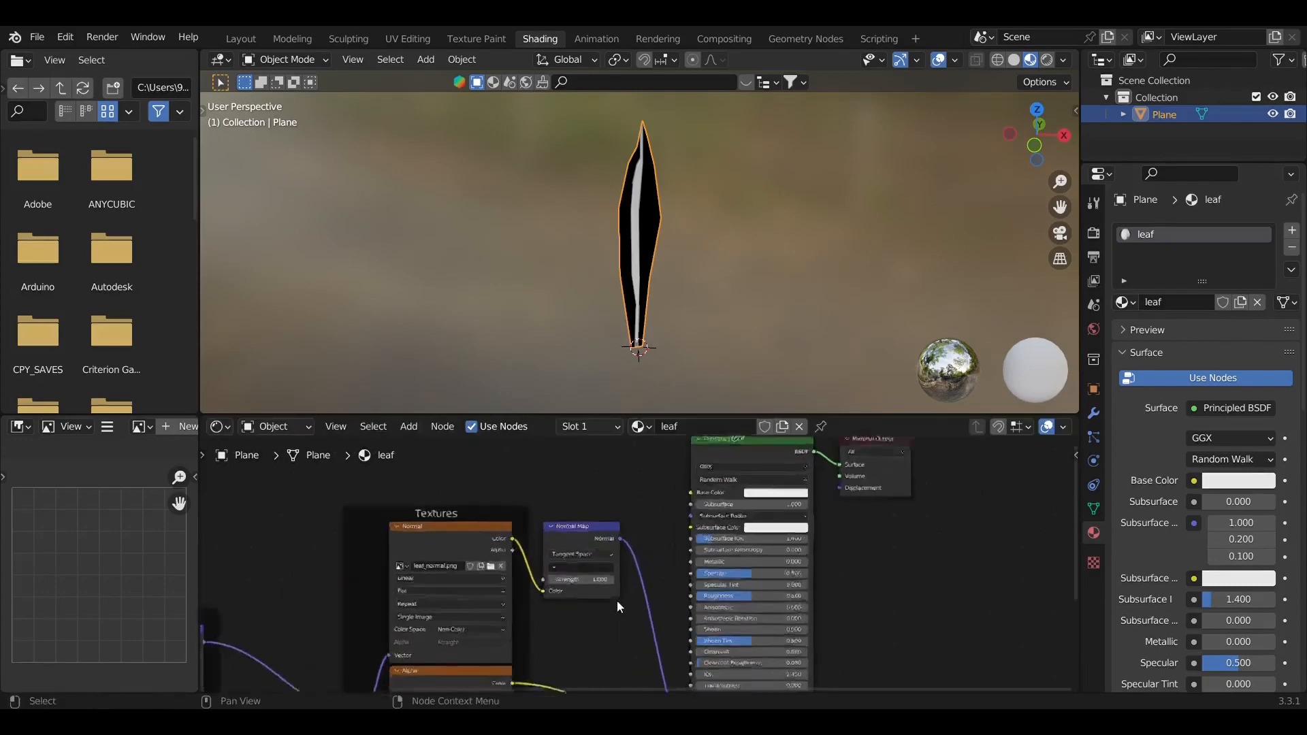
drag(705, 605, 705, 496)
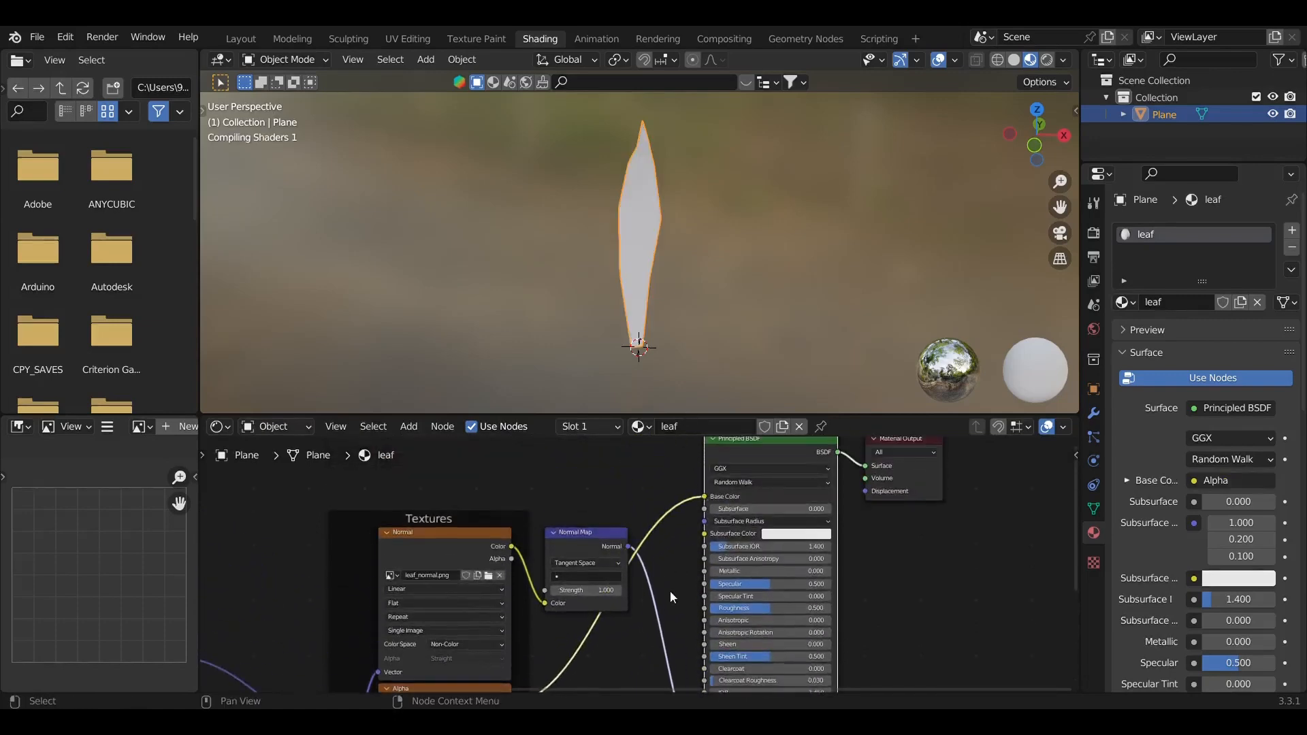
middle_drag(580, 506, 603, 432)
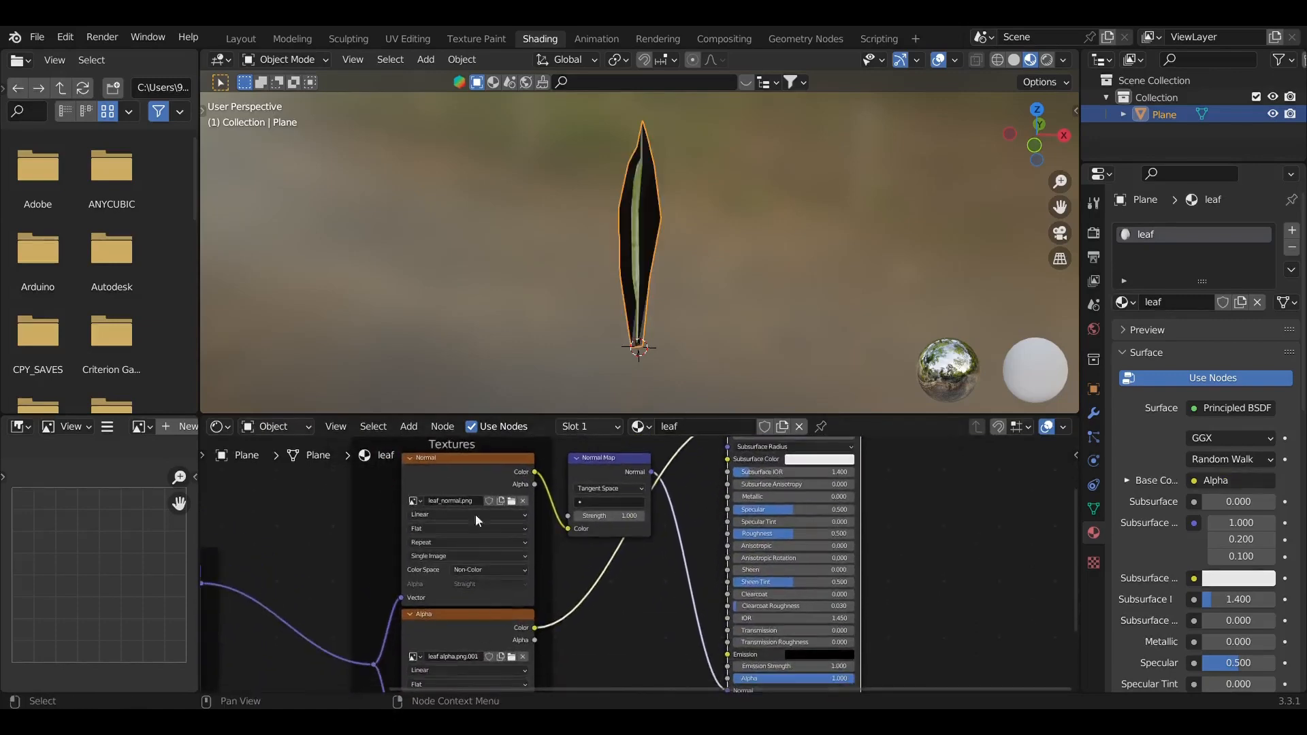
Step: Rearrange the nodes so the Normal texture lies below the Alpha texture, with the Normal Map node beside it
drag(475, 516, 474, 599)
middle_drag(520, 534, 523, 626)
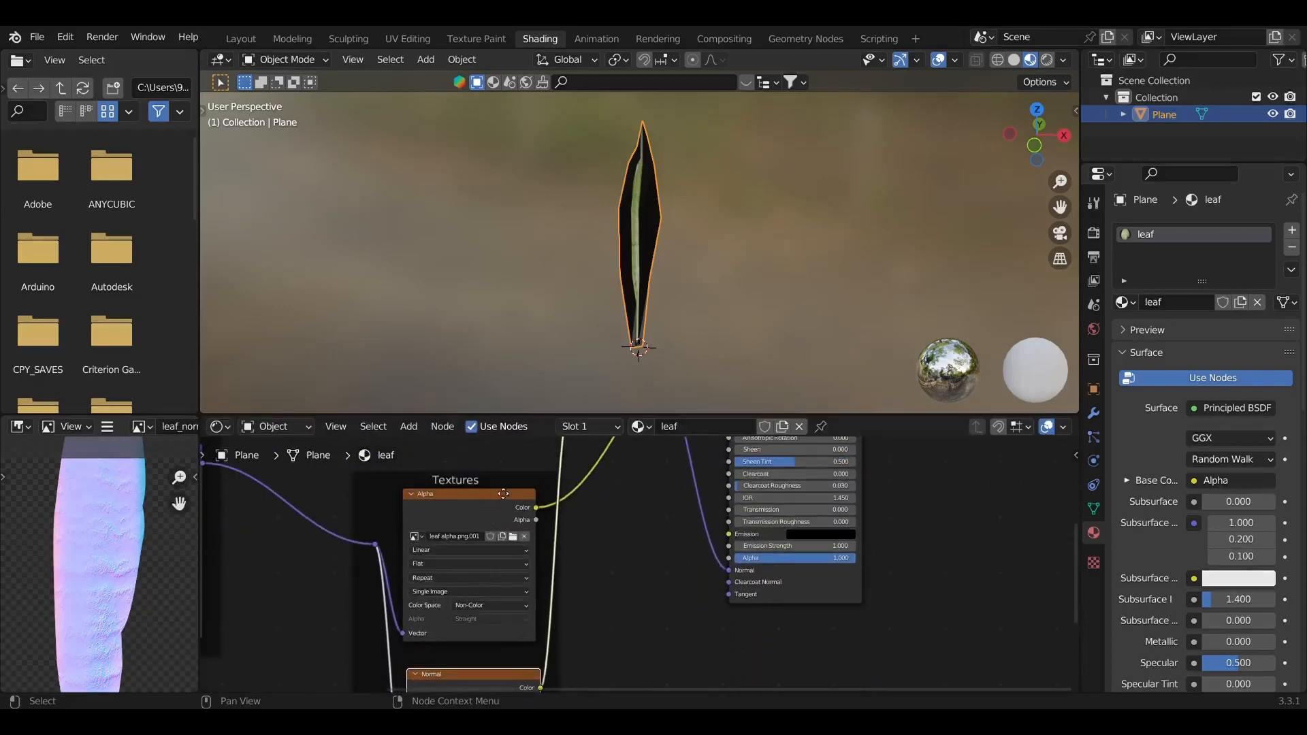
drag(510, 483, 490, 527)
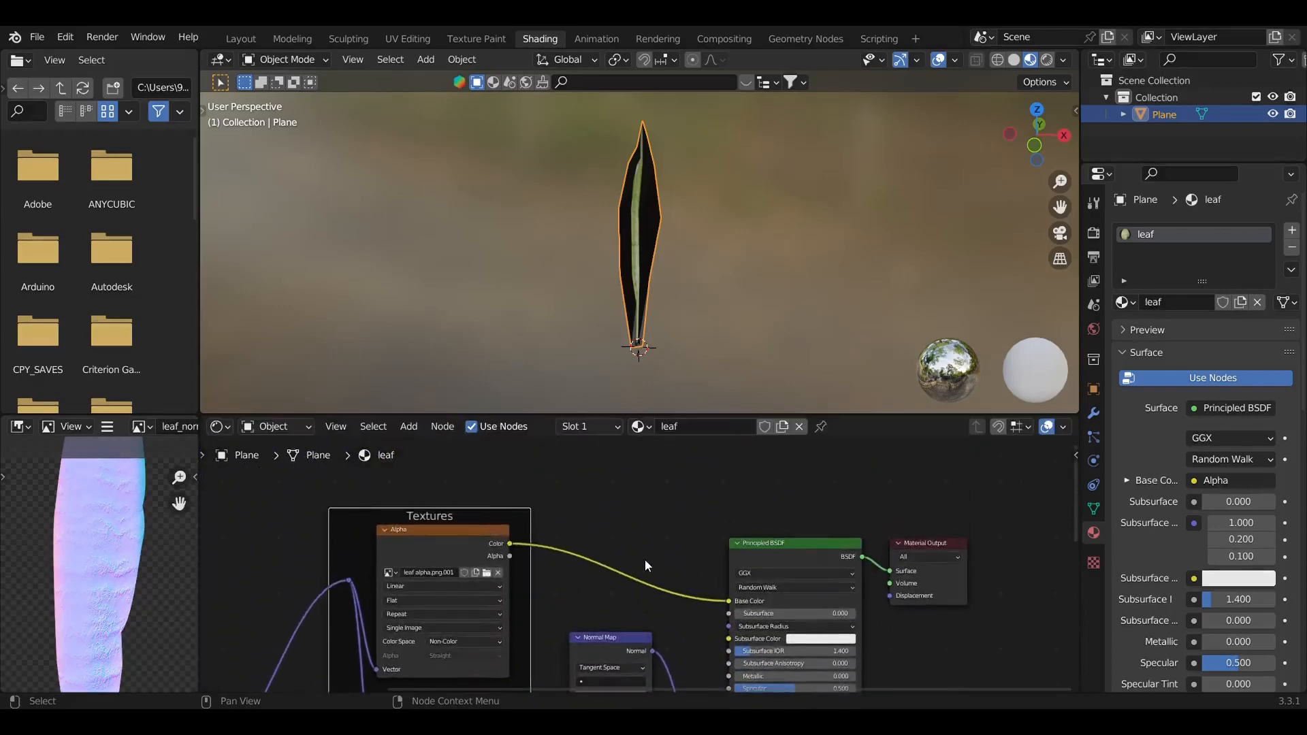
middle_drag(668, 683, 694, 556)
scroll(695, 556, down, 2)
middle_drag(651, 640, 588, 583)
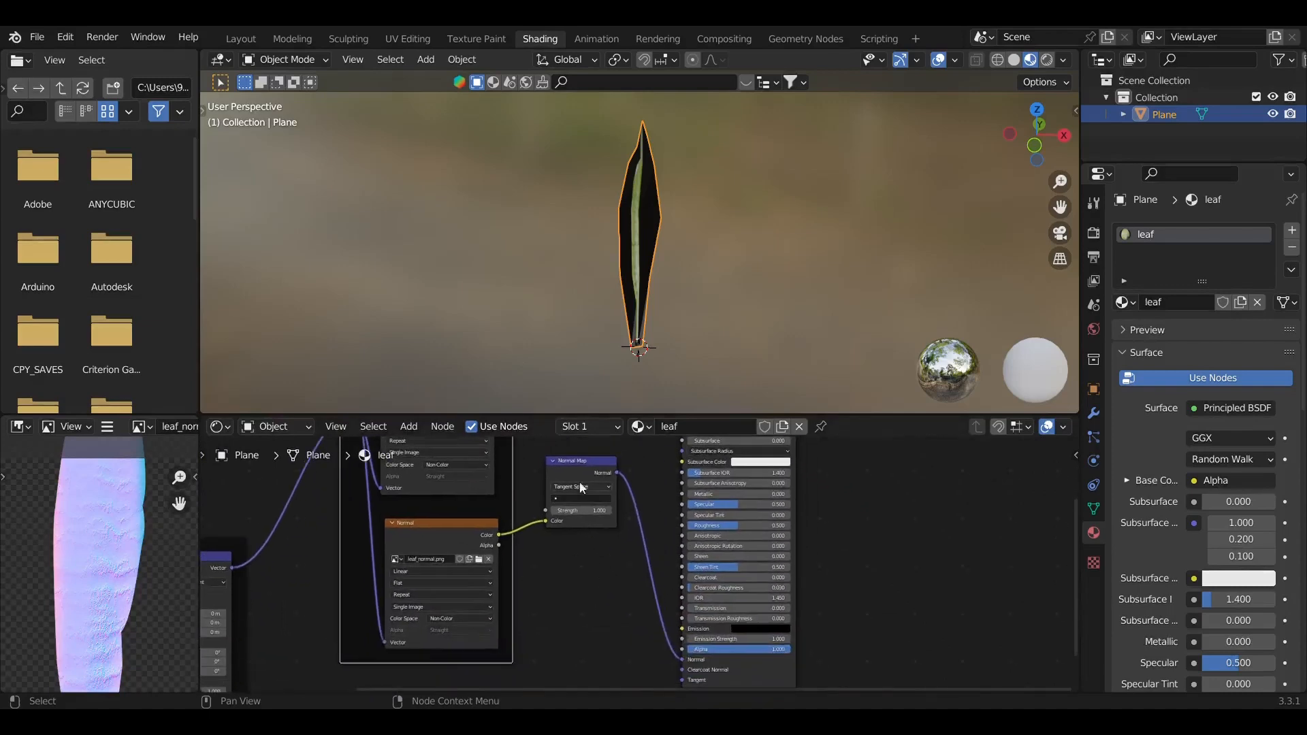
drag(574, 474, 584, 556)
Step: Connect the Alpha texture's Alpha output to the Principled BSDF's Alpha input
middle_drag(545, 602, 514, 664)
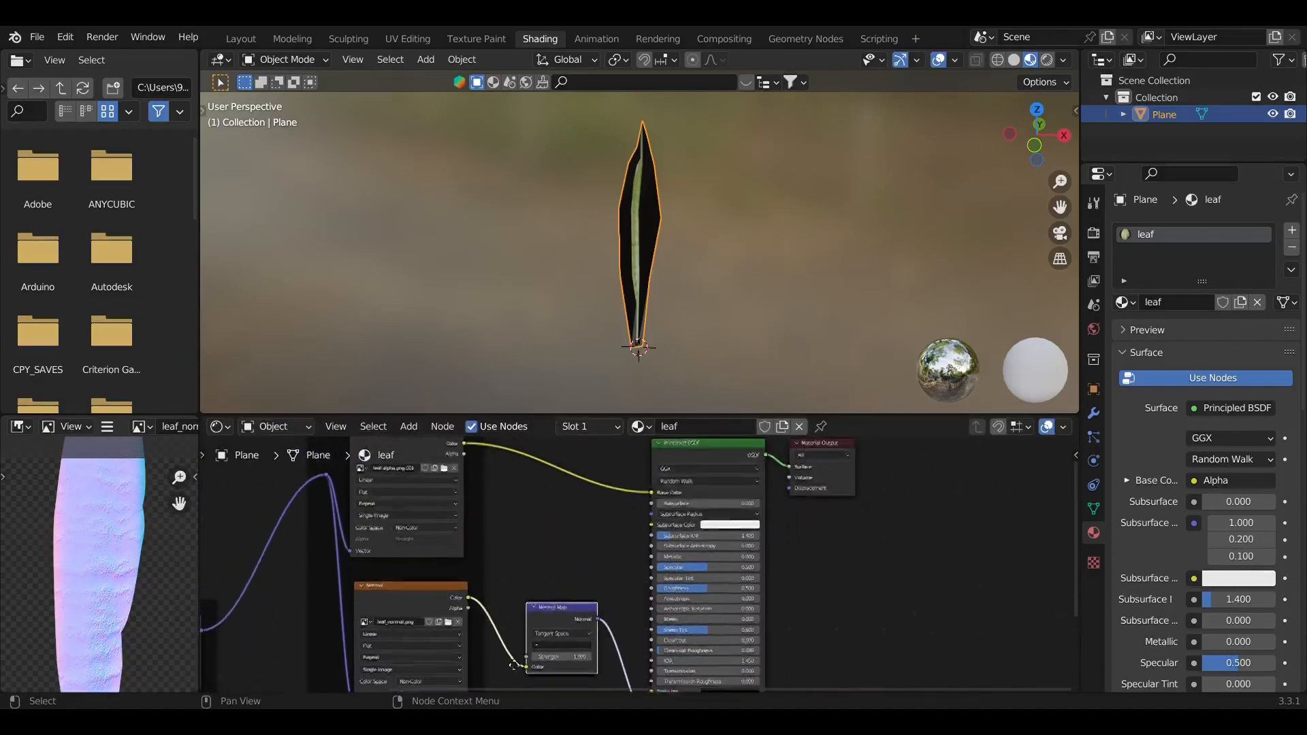
middle_drag(565, 517, 554, 589)
drag(451, 526, 648, 606)
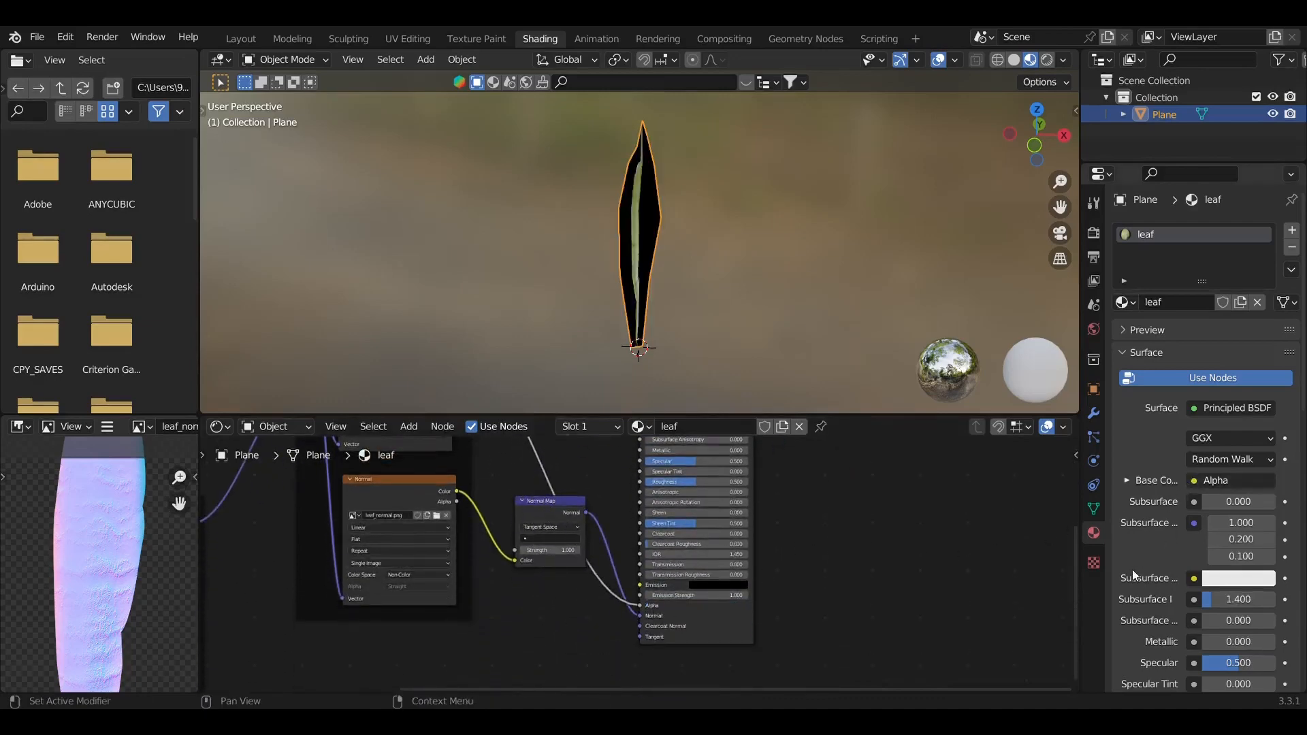
Step: Set the leaf material's Blend Mode to Alpha Clip
scroll(1124, 535, down, 15)
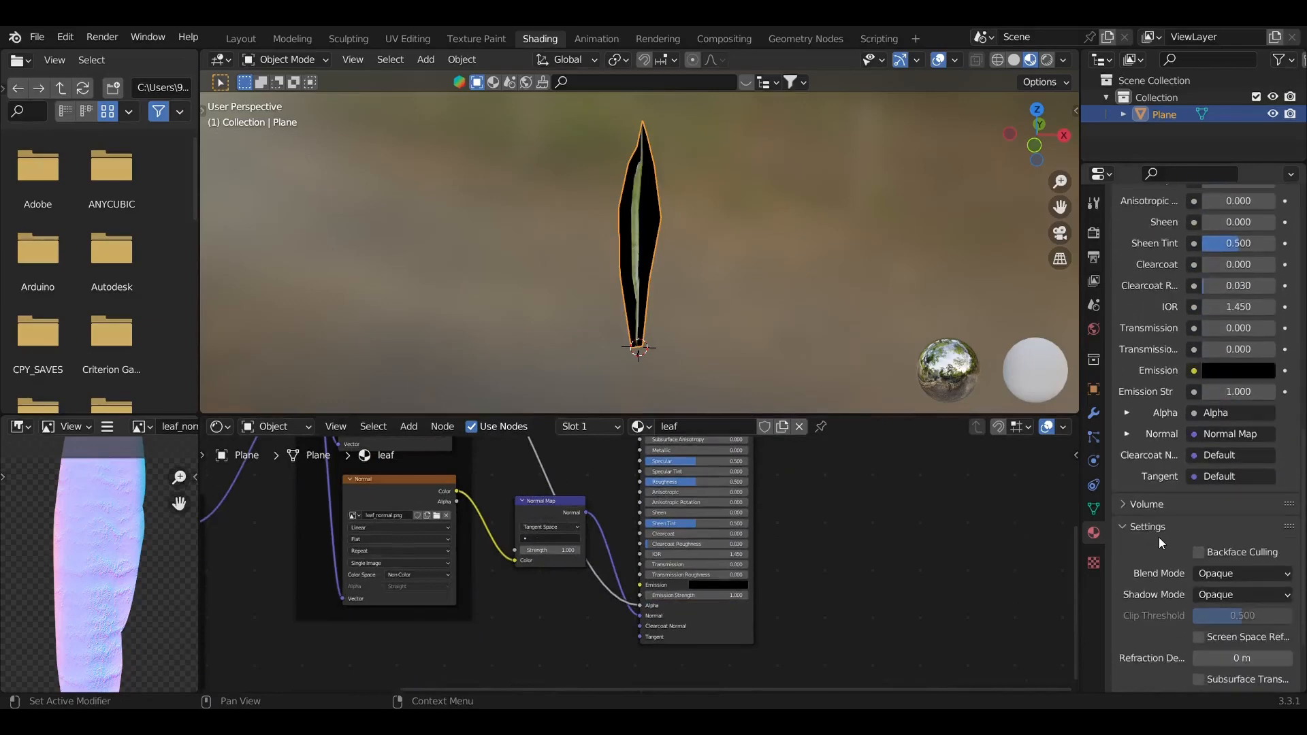
scroll(1178, 548, down, 4)
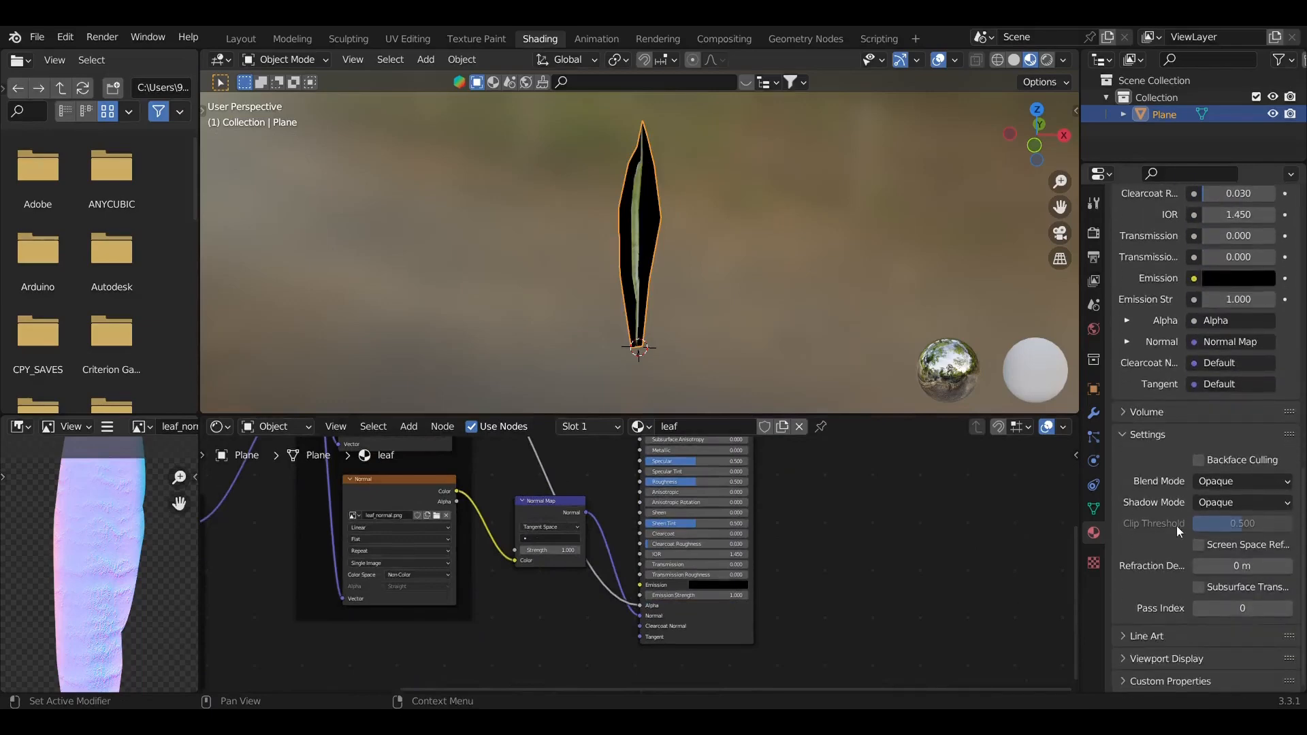
click(1239, 483)
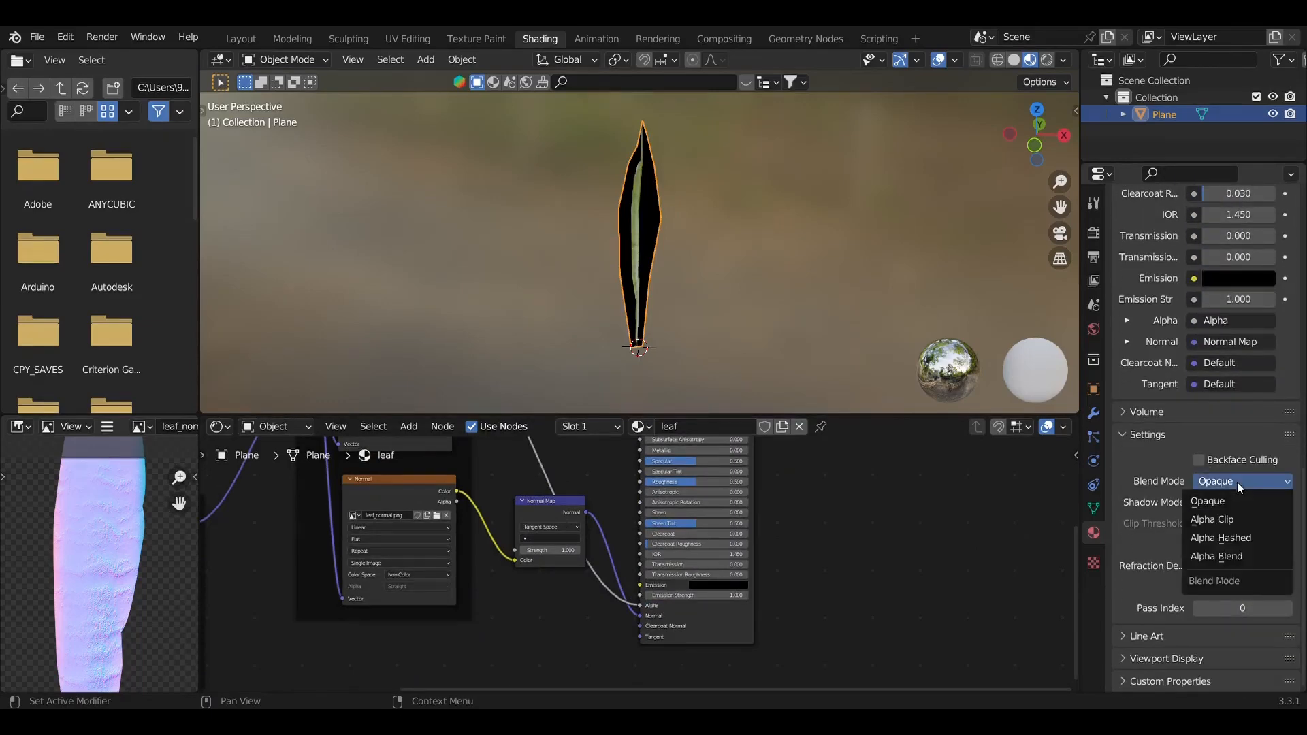
click(1230, 521)
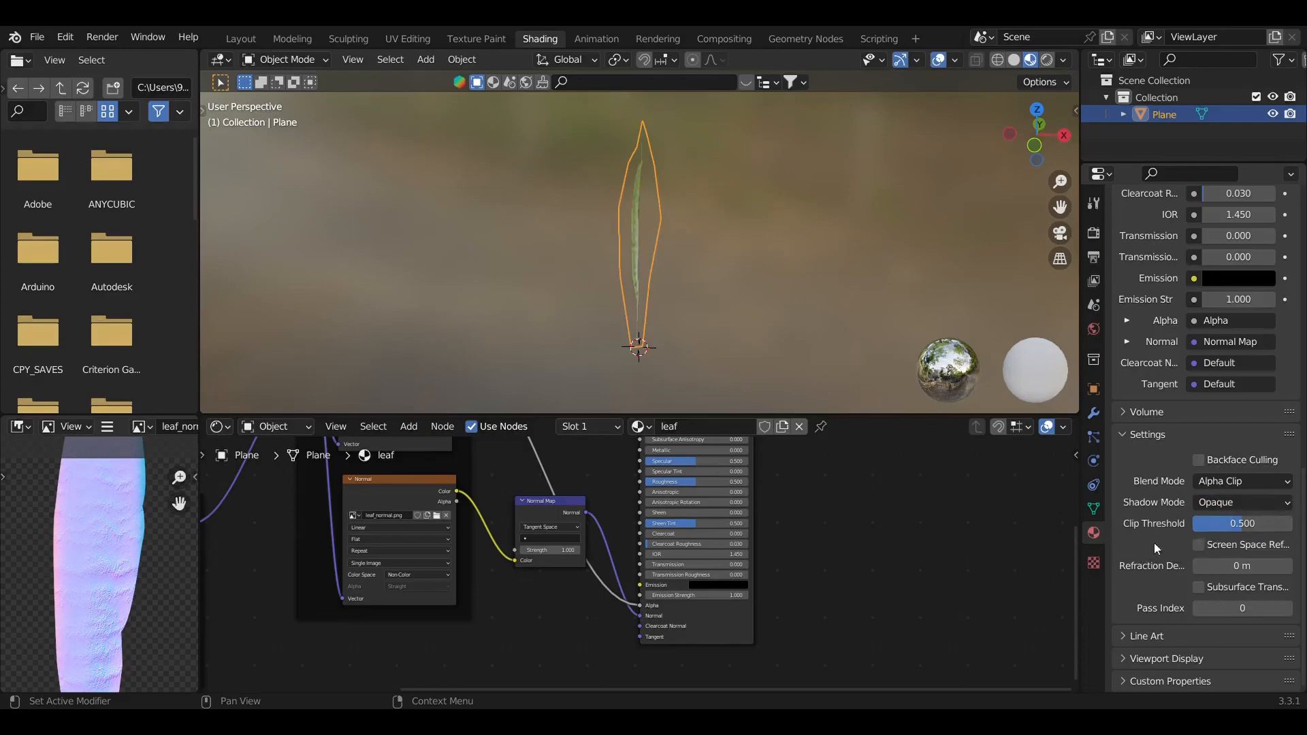
middle_drag(779, 493, 857, 614)
scroll(637, 532, down, 3)
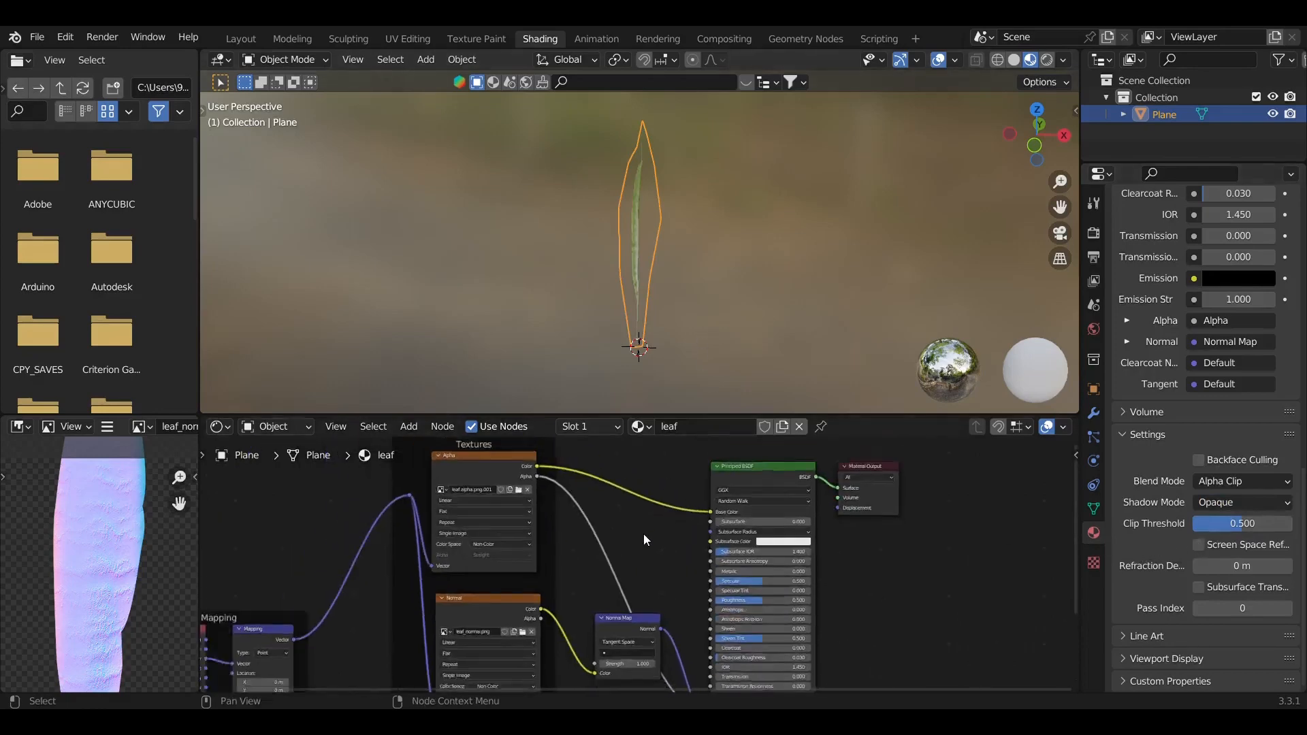
middle_drag(615, 496, 681, 528)
drag(509, 540, 513, 658)
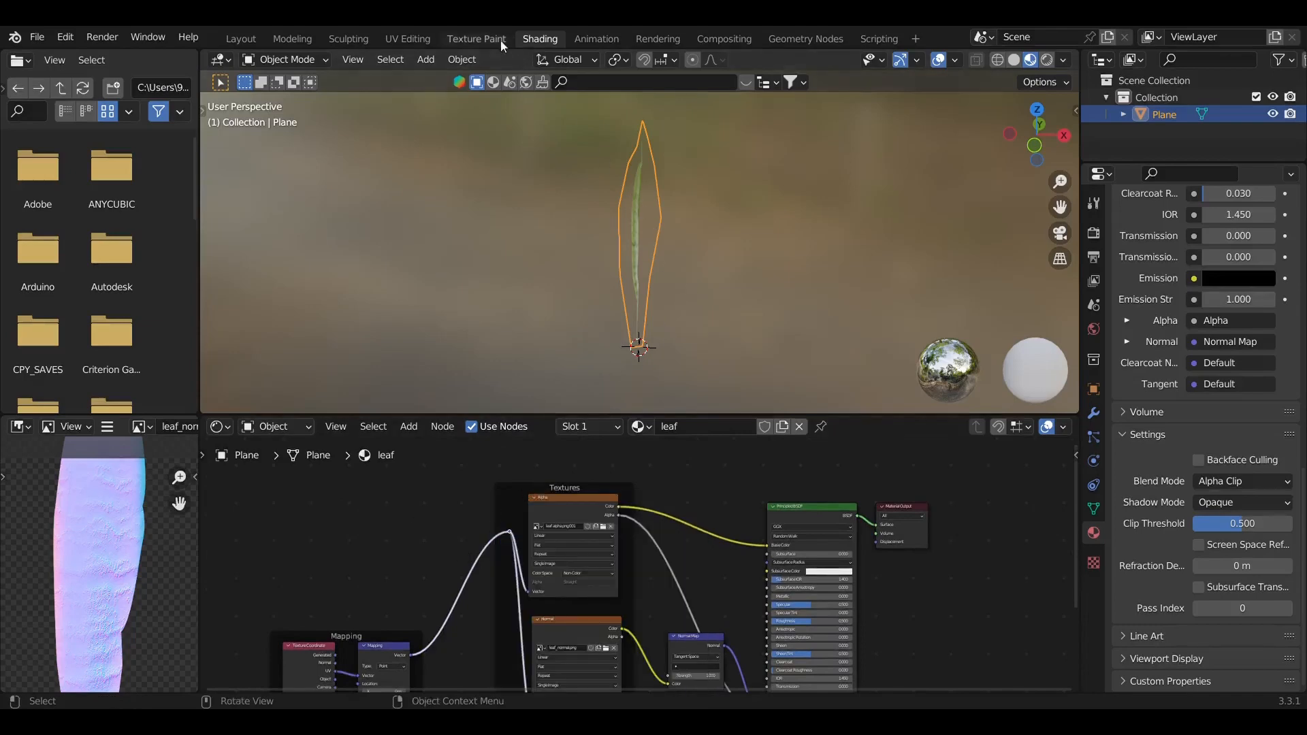
Step: Open the UV Editing workspace and display the leaf mesh with Material Preview shading
click(408, 38)
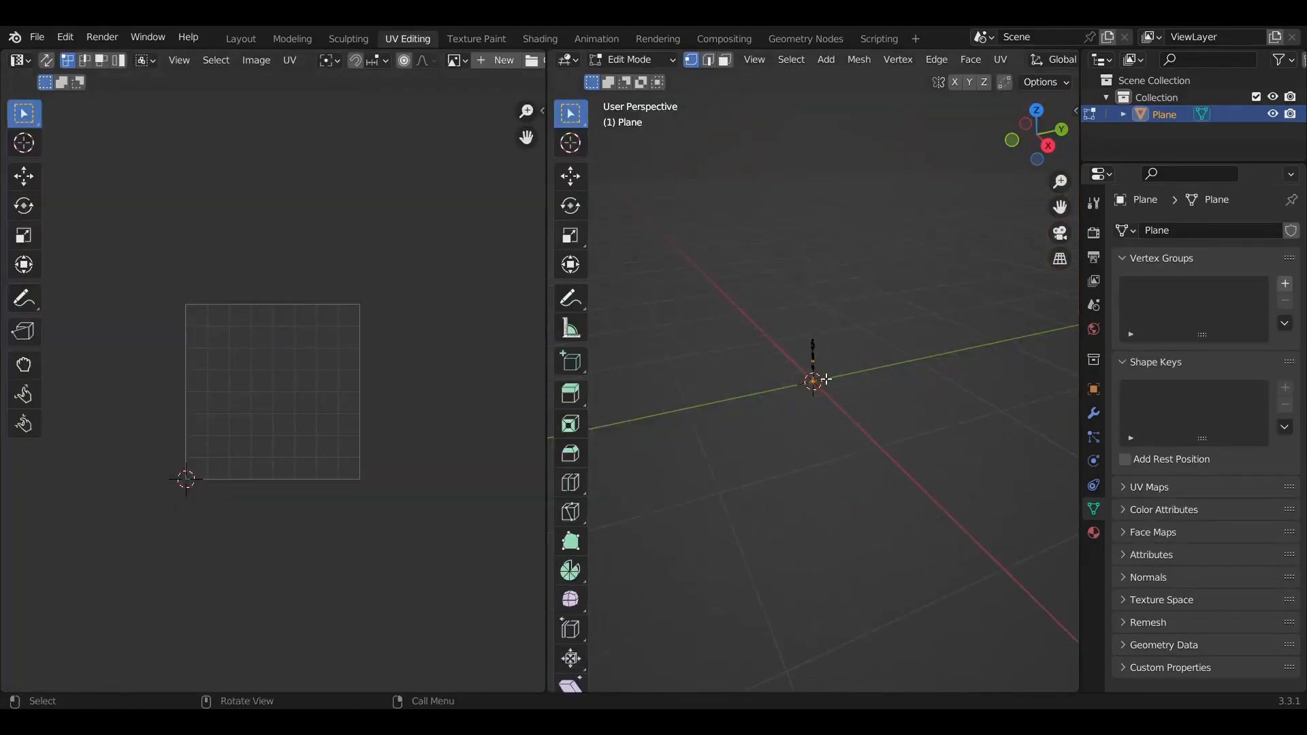
middle_drag(843, 240, 981, 210)
scroll(1011, 60, down, 10)
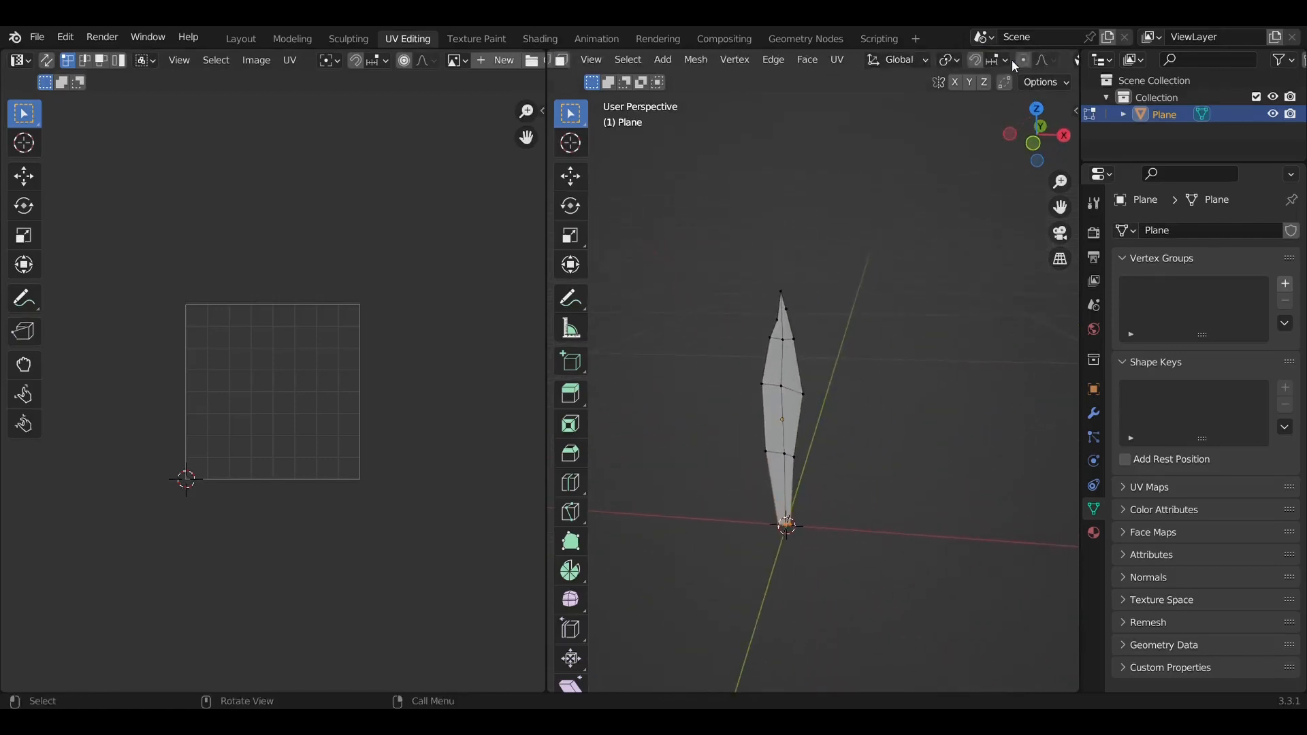
click(1032, 61)
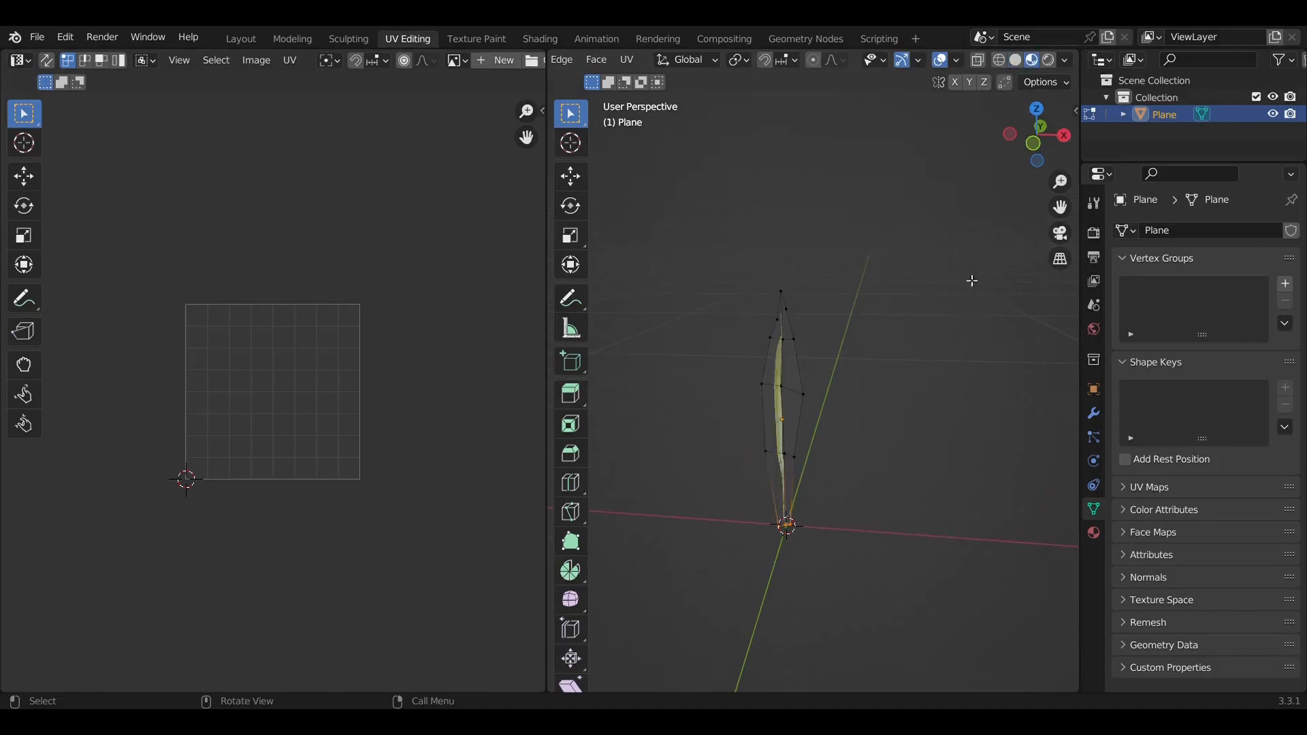
scroll(871, 381, up, 3)
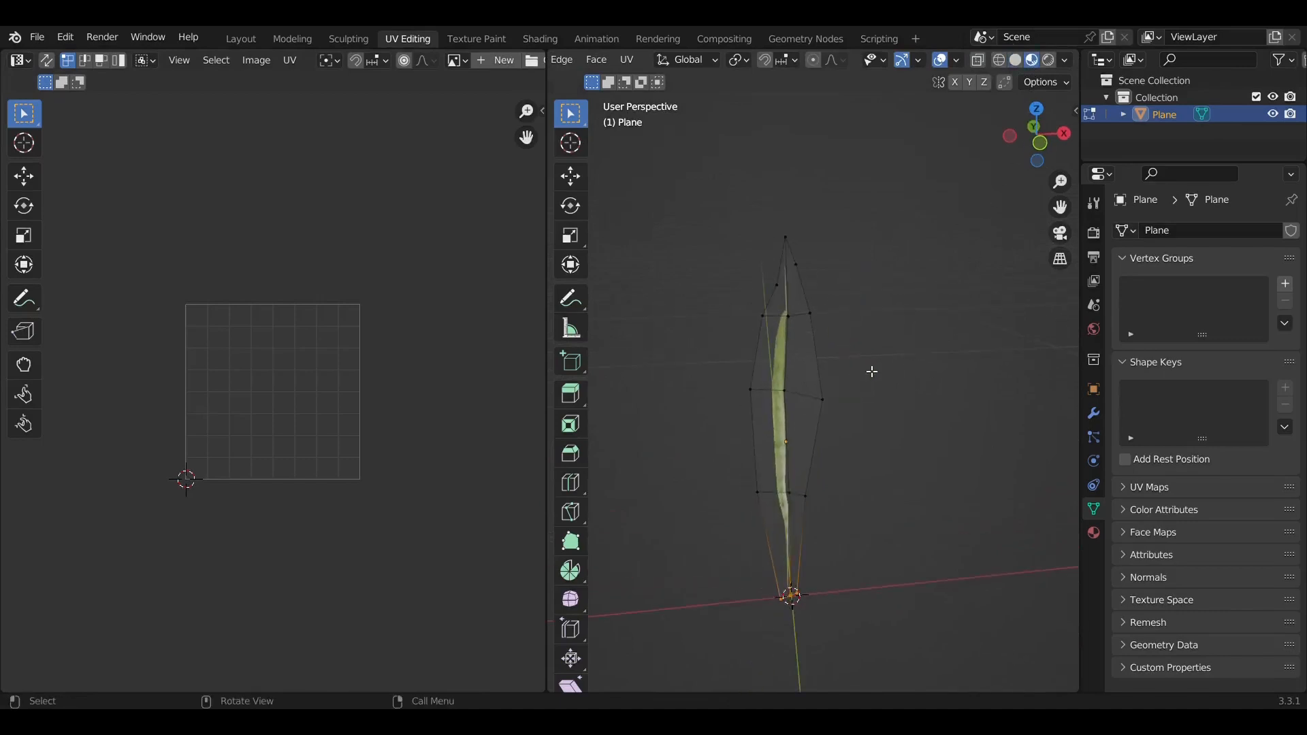
Step: Unwrap the entire leaf mesh with Smart UV Project
key(a)
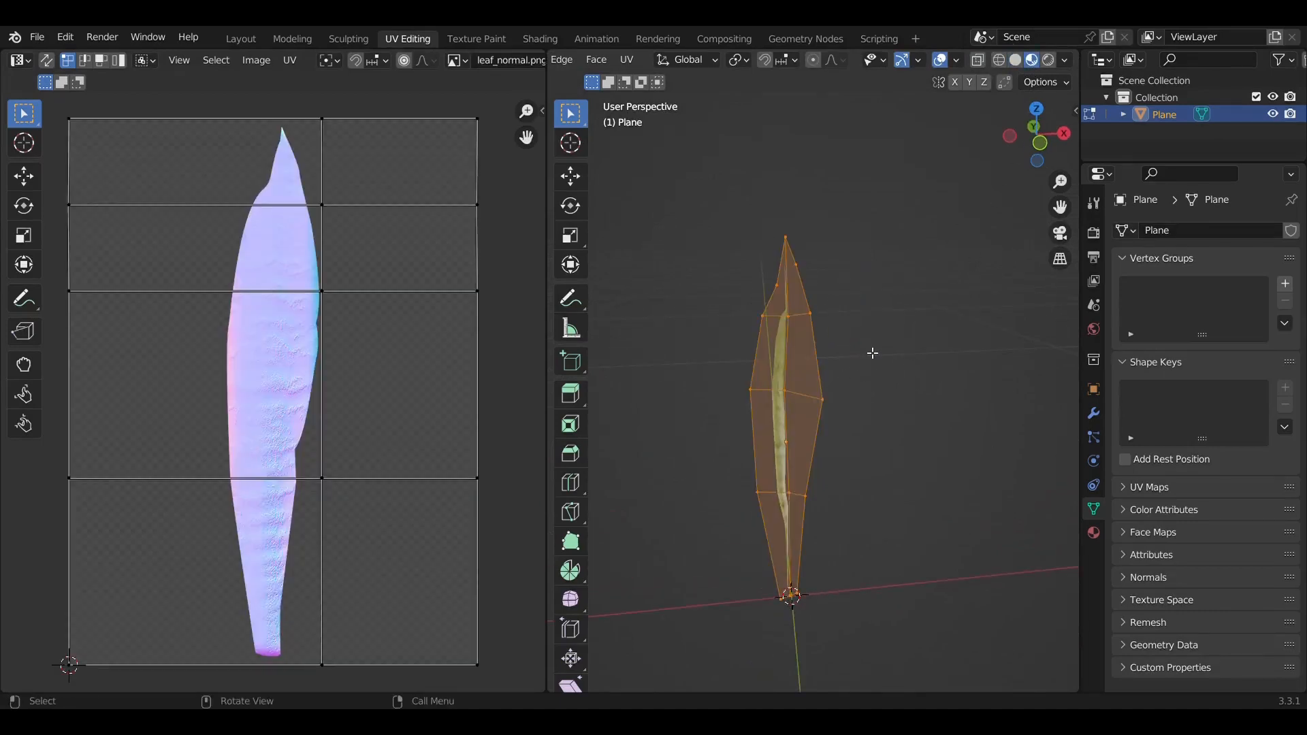
key(u)
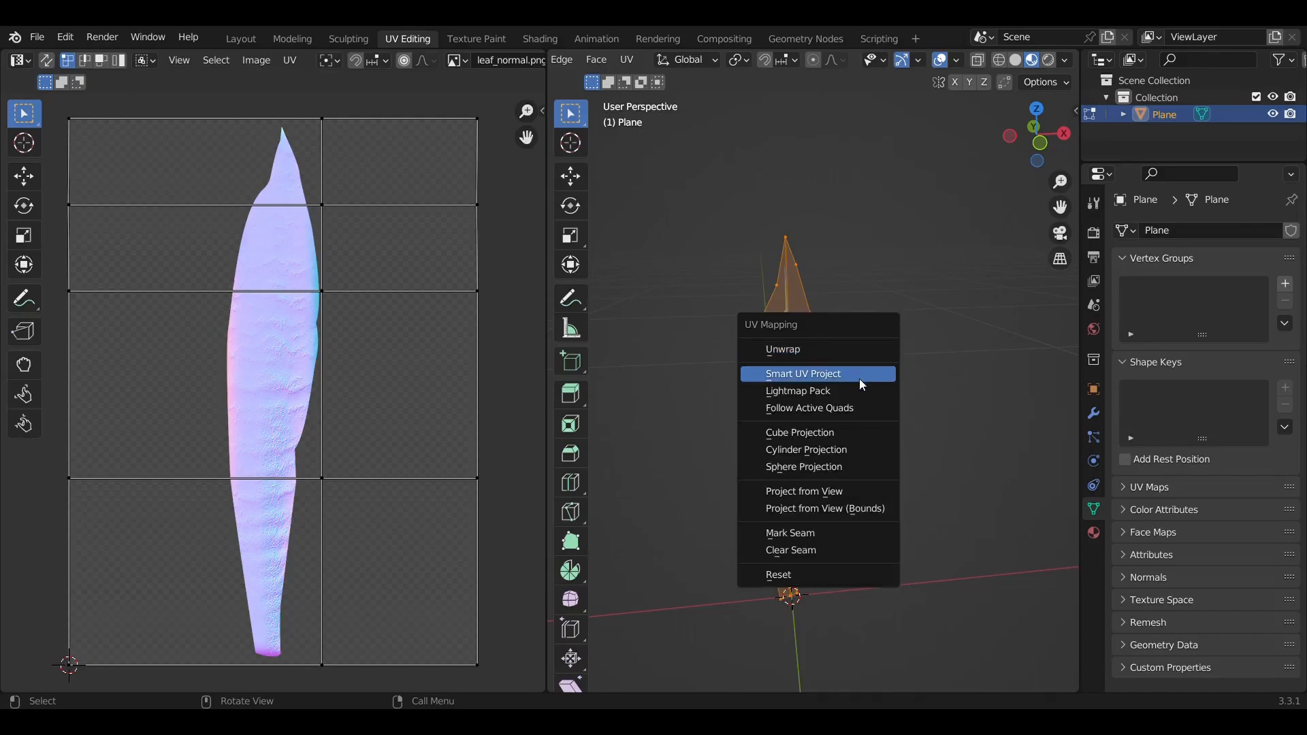
click(859, 375)
click(870, 515)
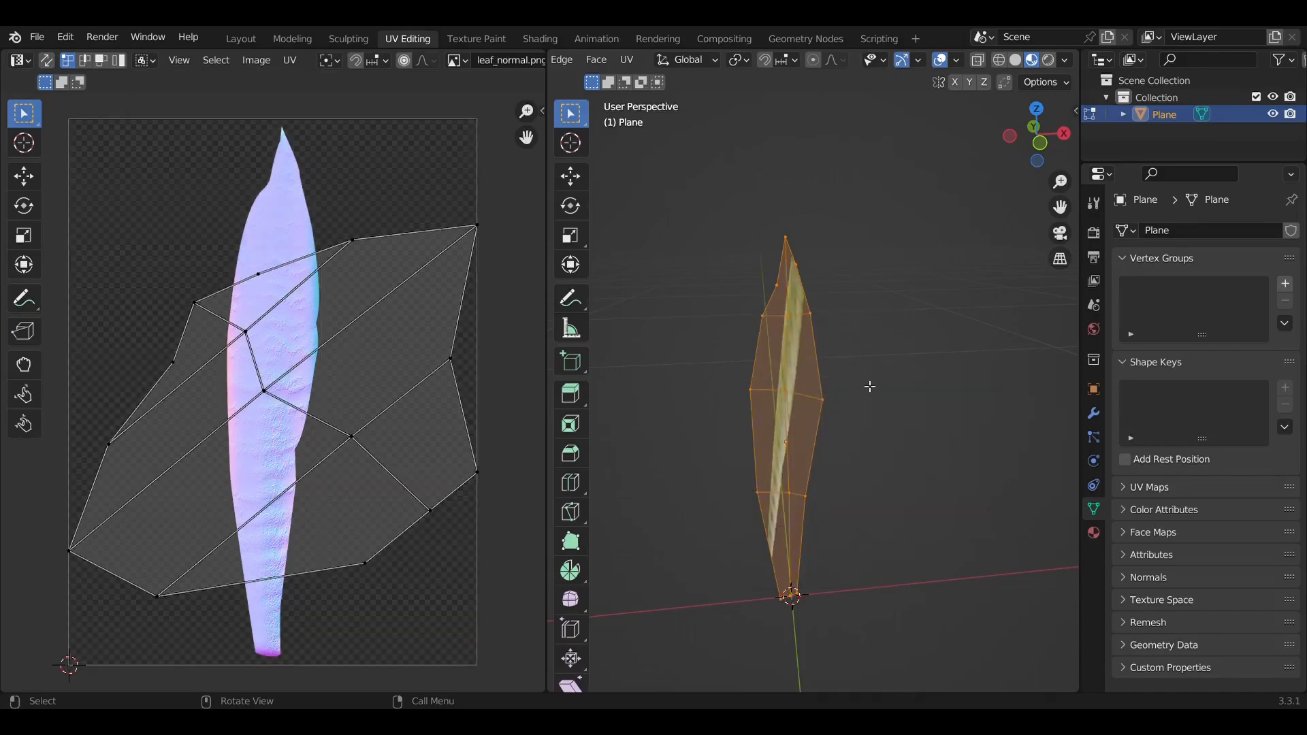
Step: Show the leaf alpha.png.001 image behind the UV layout in place of the normal map
click(180, 275)
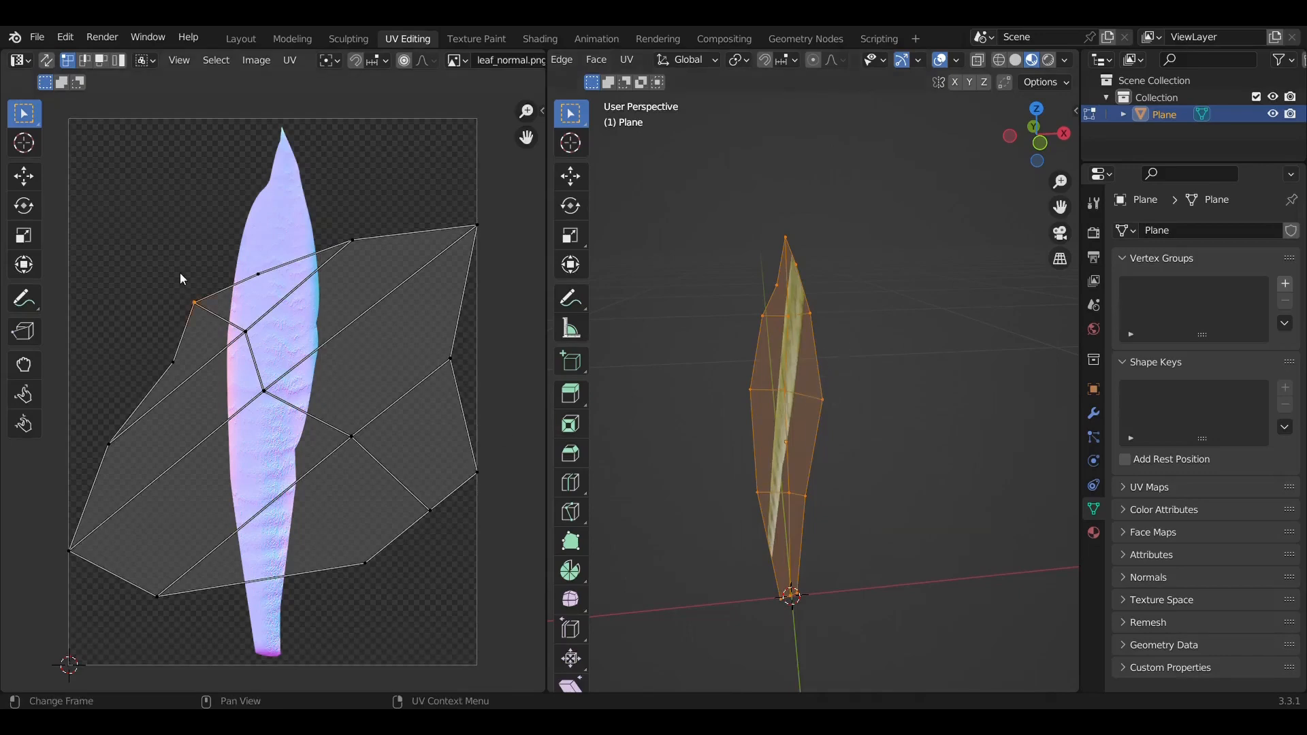
scroll(417, 61, down, 5)
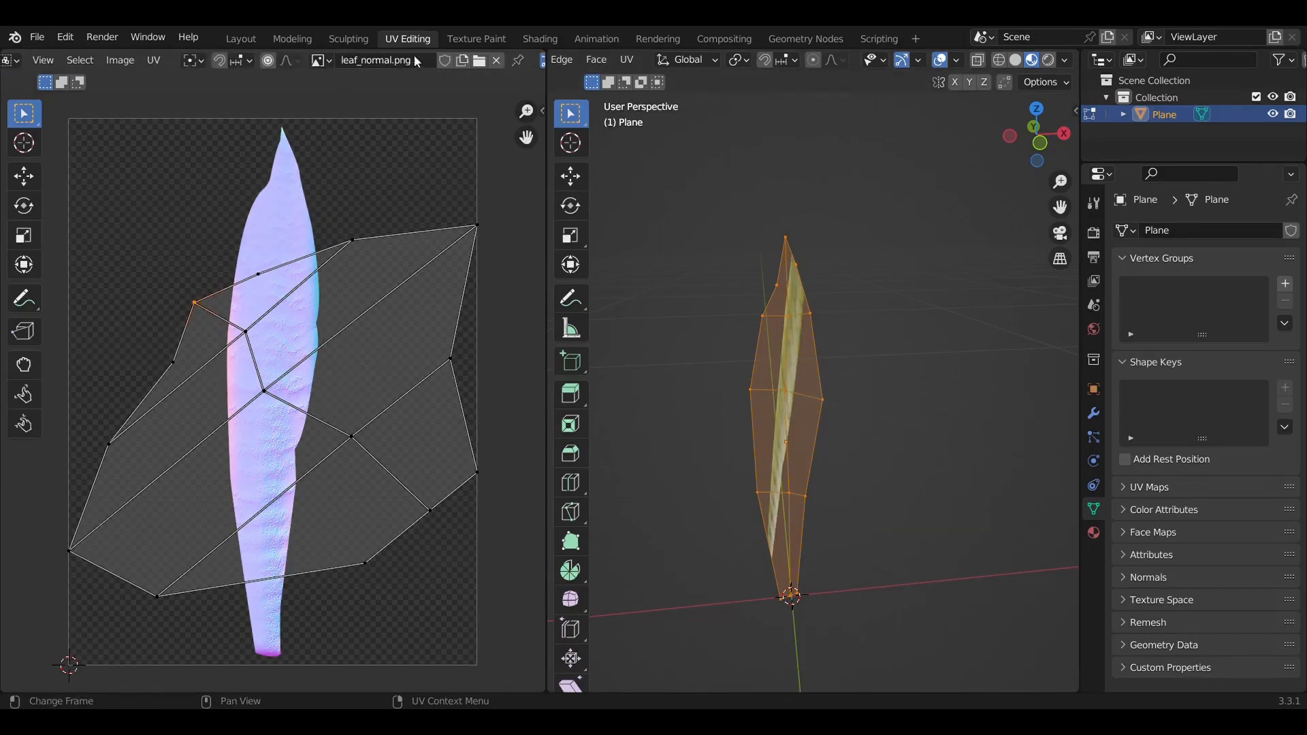
click(324, 60)
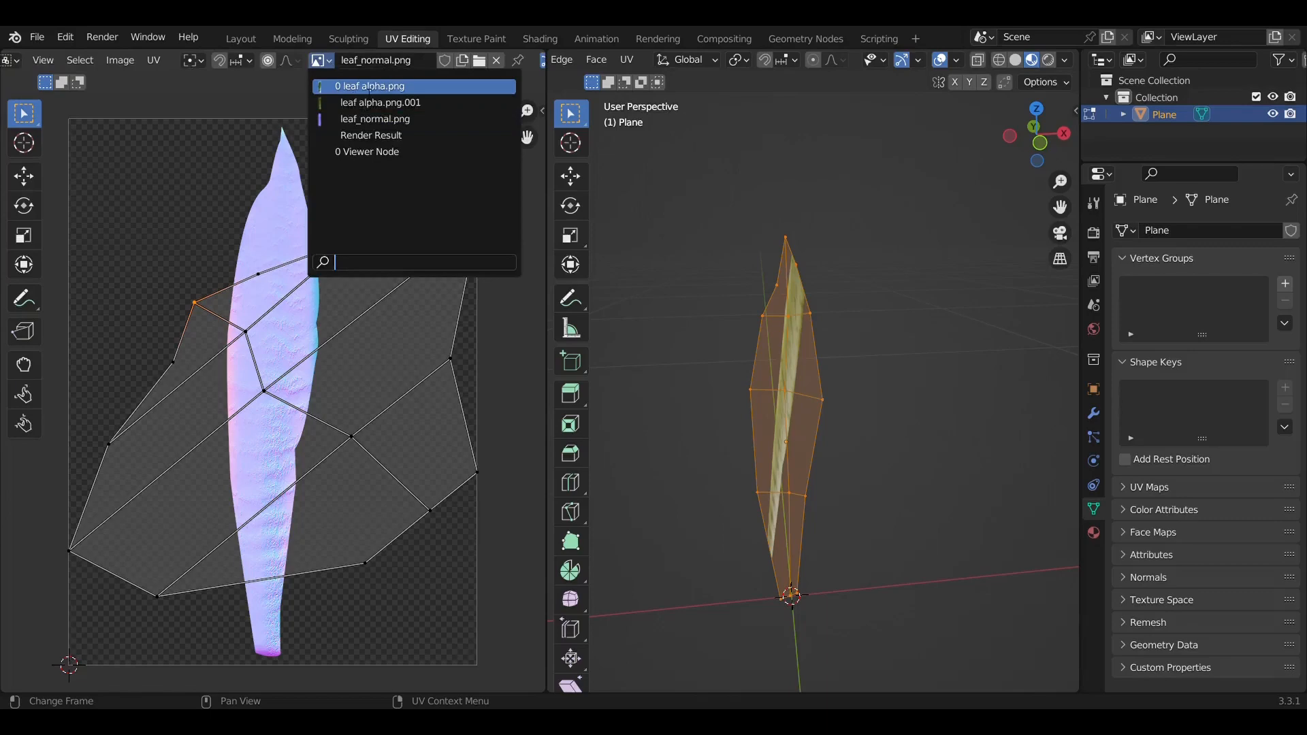
click(380, 102)
Step: Move the tip UV vertex and the vertices on both sides of it onto the leaf image's tip
drag(173, 277, 214, 315)
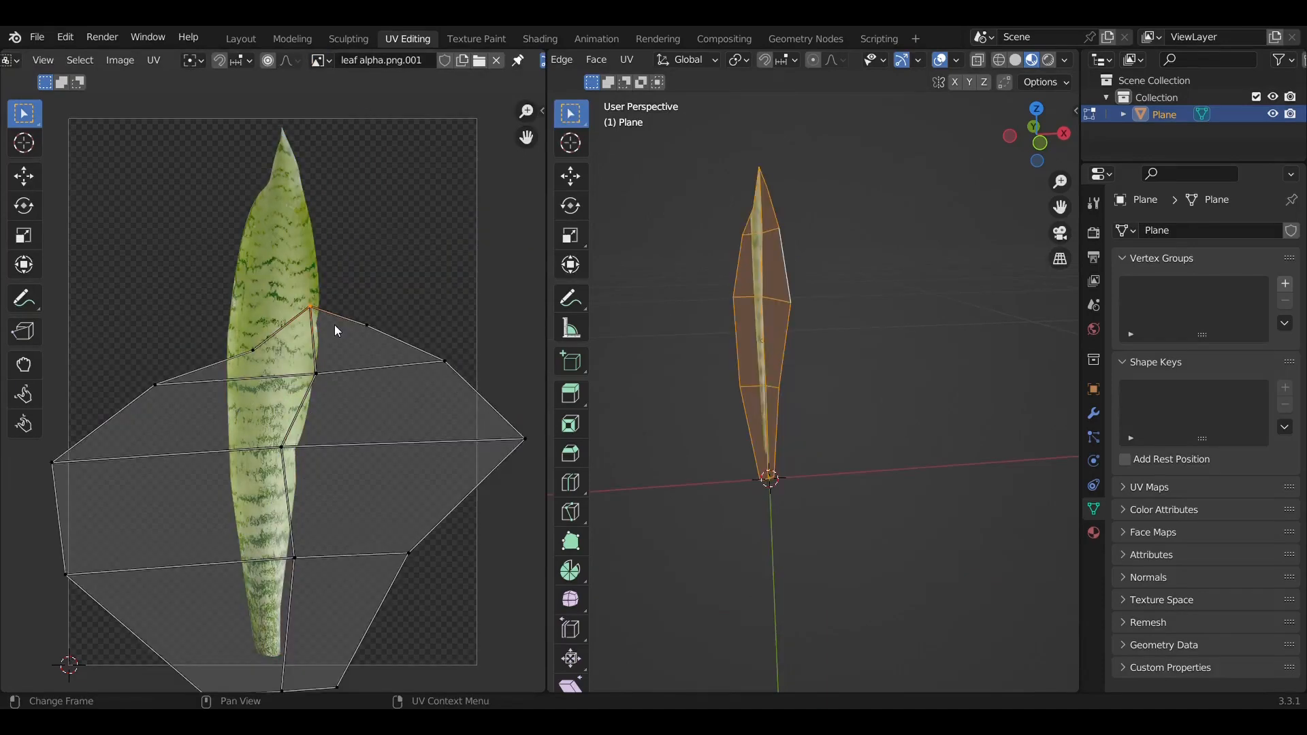
key(g)
click(218, 333)
drag(218, 332, 279, 361)
key(g)
click(284, 188)
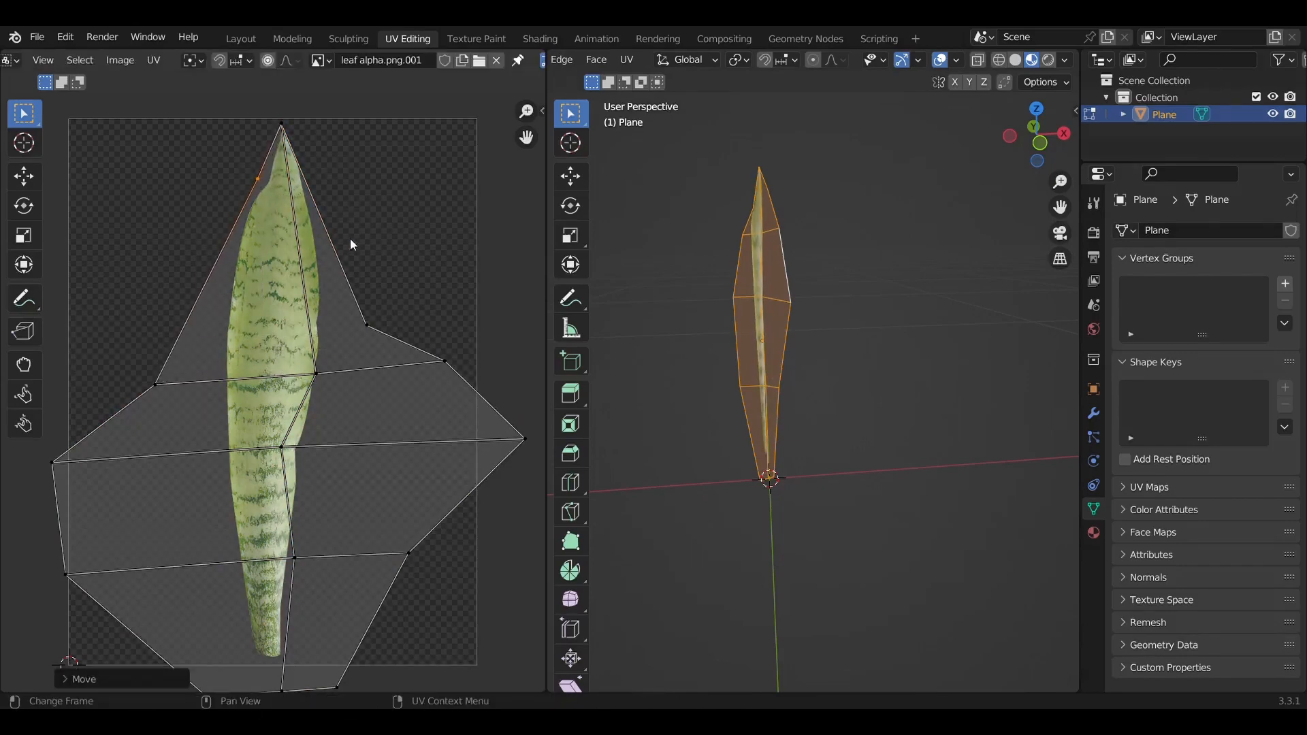
drag(348, 292, 405, 346)
key(g)
click(344, 188)
Step: Align the middle UV vertices of the centre line with the midline of the leaf image
drag(296, 348, 340, 396)
key(g)
click(301, 278)
drag(264, 428, 312, 476)
key(g)
click(300, 420)
Step: Bring the bottom centre UV vertex and its neighbouring corner vertex to the base of the leaf image
scroll(335, 519, up, 3)
drag(291, 554, 333, 616)
key(g)
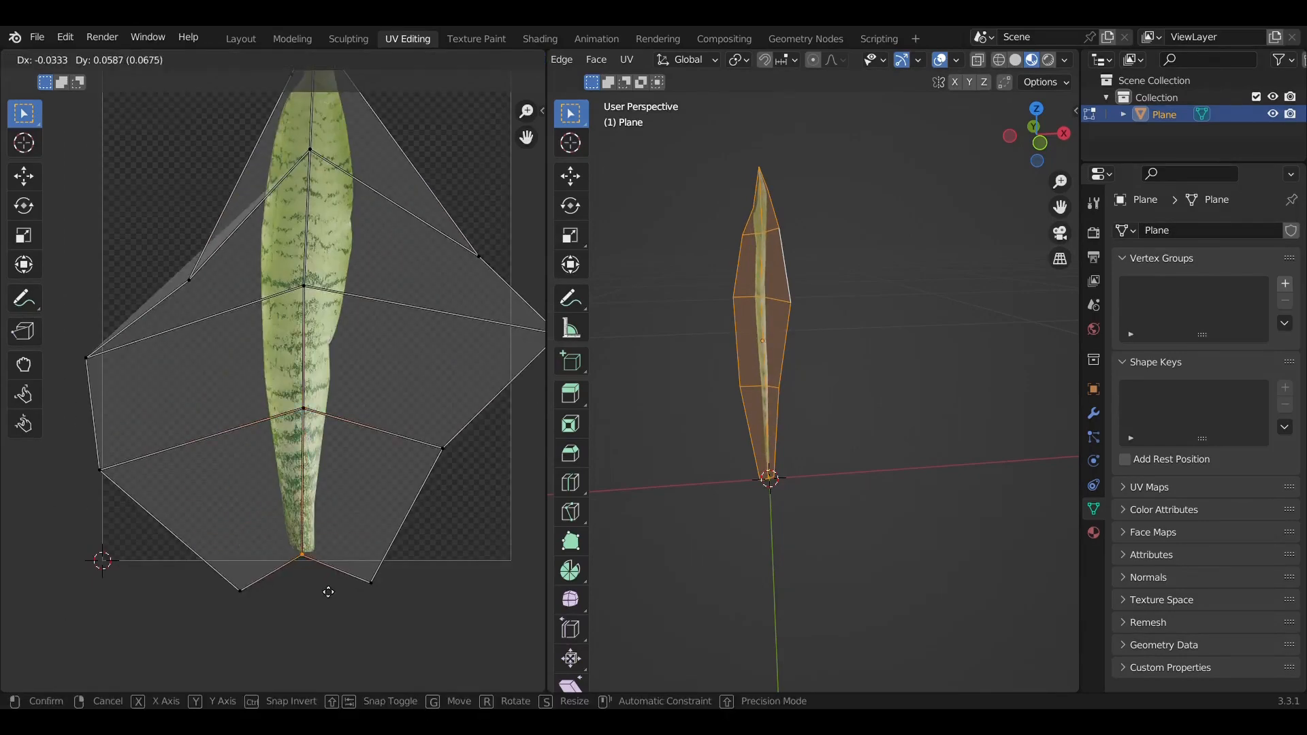
click(373, 603)
drag(225, 571, 297, 636)
key(g)
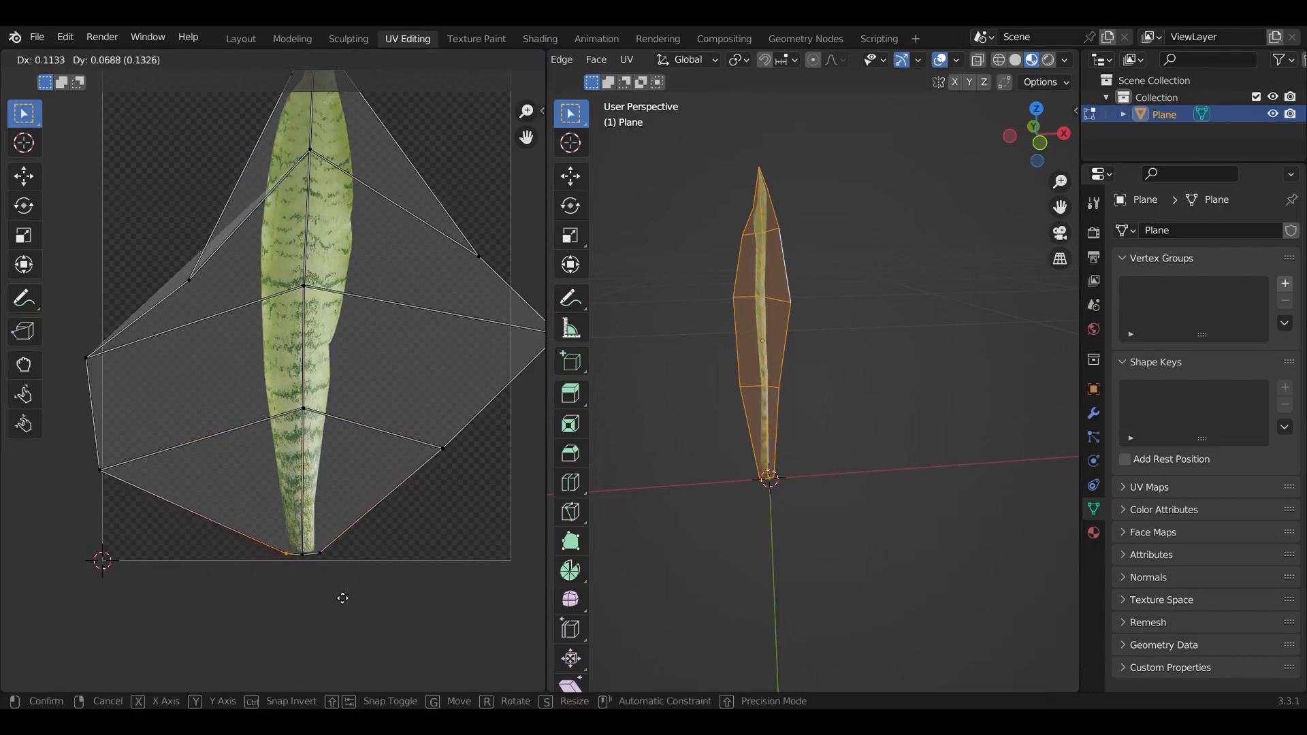
click(338, 599)
Step: Fit the right-side UV vertices to the leaf image's right edge and lower the upper centre-line vertex slightly
drag(412, 420, 491, 487)
key(g)
click(379, 463)
scroll(379, 464, down, 1)
click(454, 301)
key(g)
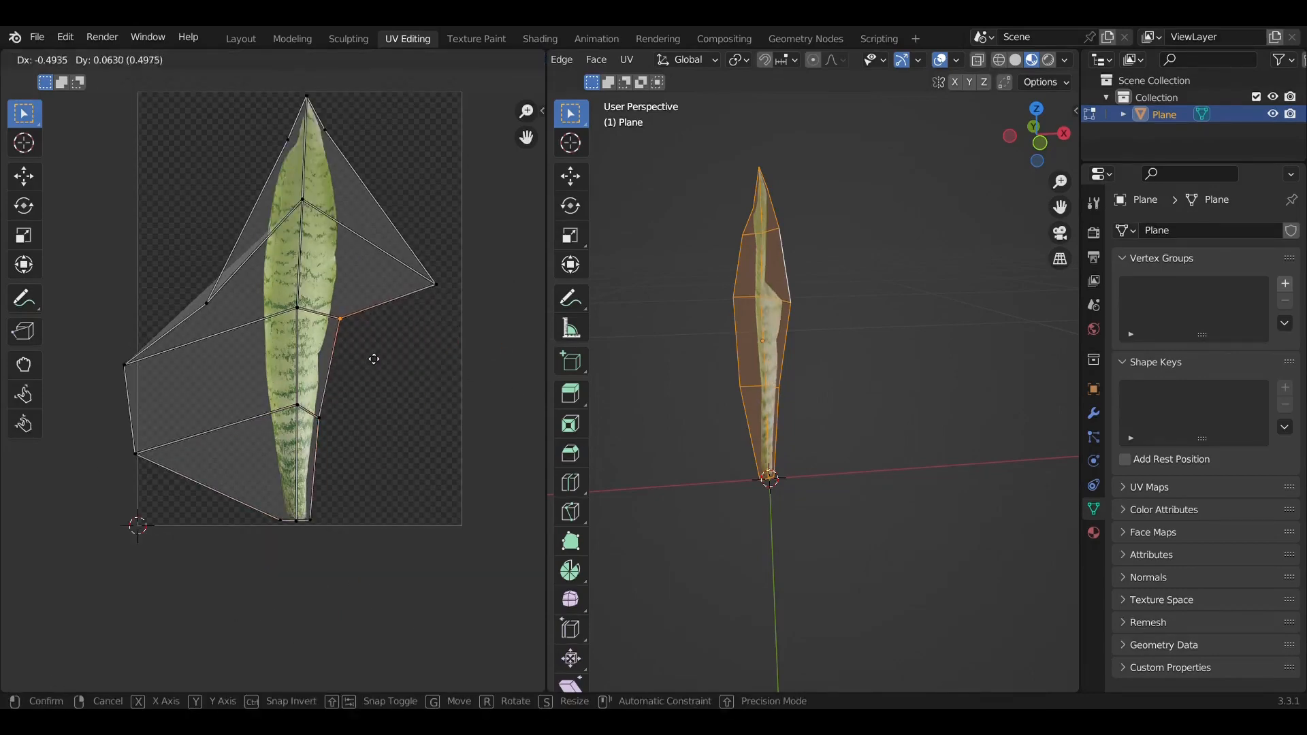
click(364, 239)
drag(286, 180, 328, 236)
key(g)
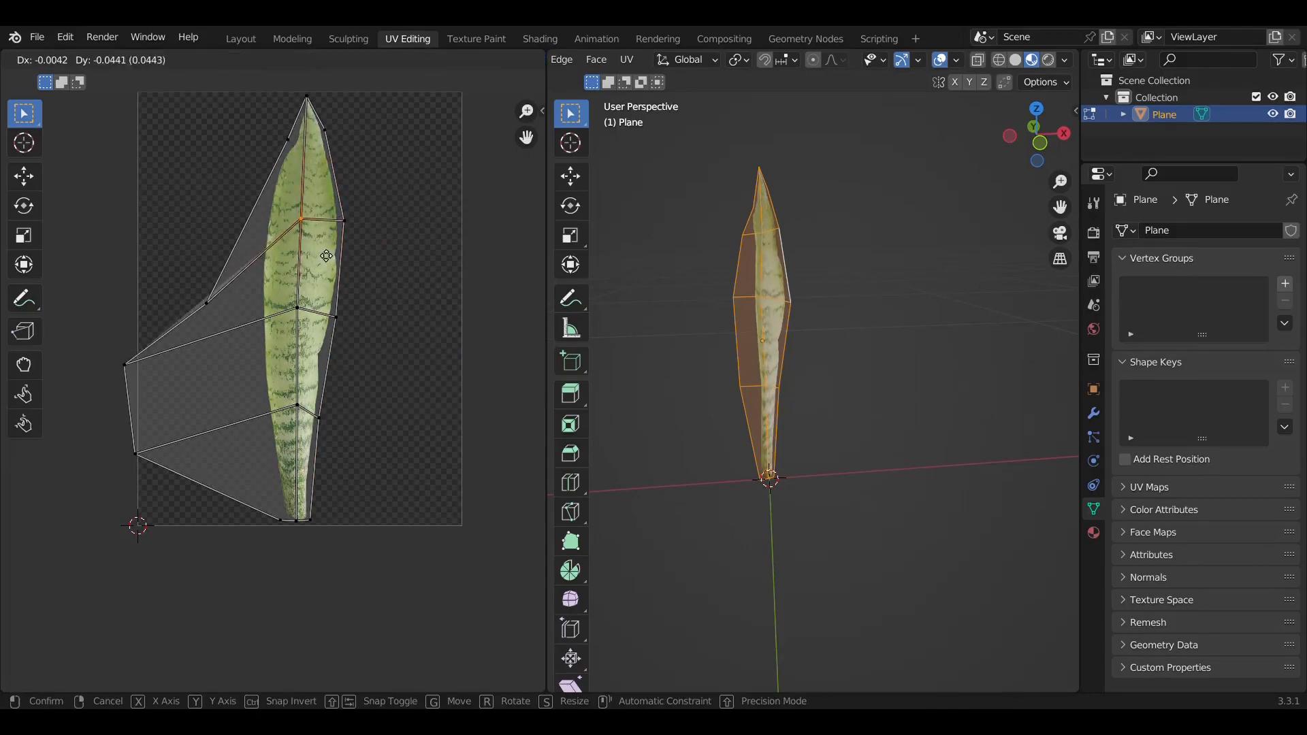
click(327, 255)
Step: Fit the left-side UV vertices to the left edge of the leaf image
drag(196, 246, 234, 322)
key(g)
click(288, 243)
key(g)
drag(106, 340, 169, 486)
click(289, 333)
click(250, 229)
key(g)
click(254, 225)
Step: Refine the lower right-edge UV vertex and the centre vertex beside it against the leaf image
click(299, 449)
scroll(273, 391, up, 2)
click(363, 457)
key(g)
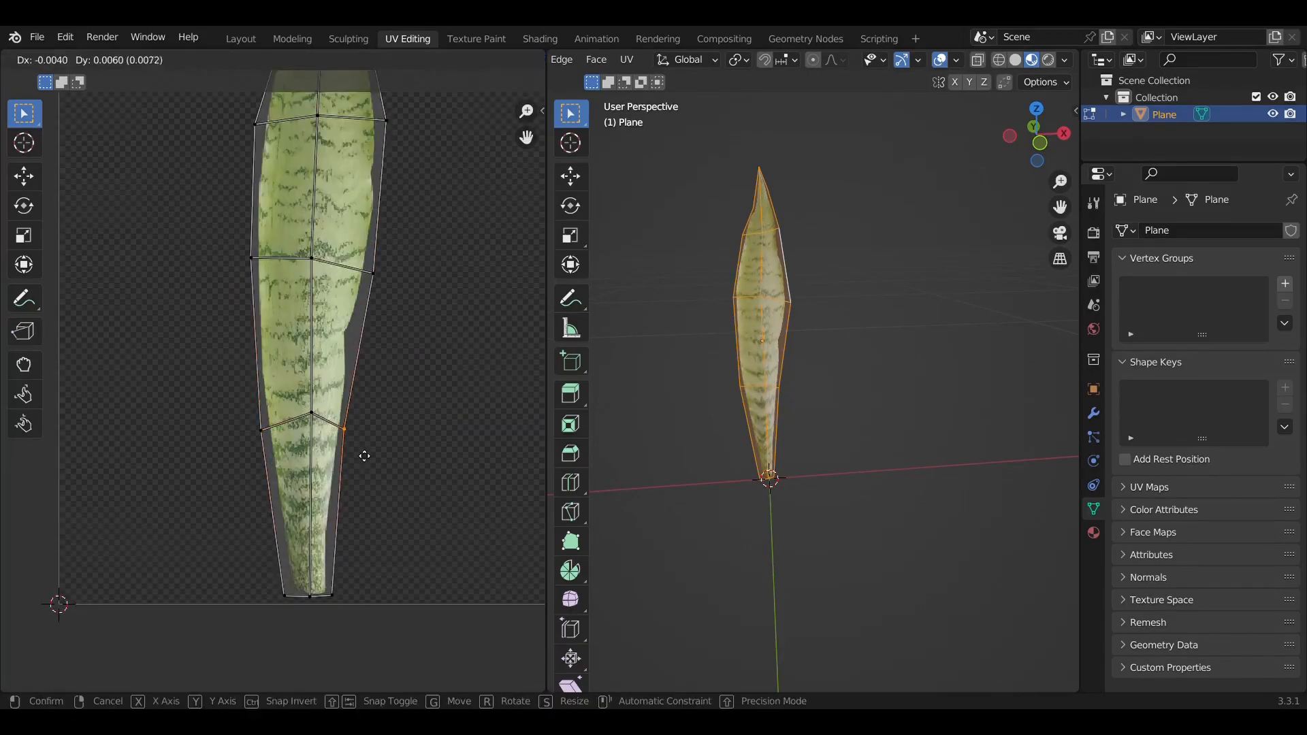
click(364, 455)
click(320, 425)
key(g)
click(326, 447)
Step: Tighten the two bottom corner UV vertices around the leaf base and readjust the lower centre-line vertex
drag(267, 570, 298, 621)
key(g)
click(304, 617)
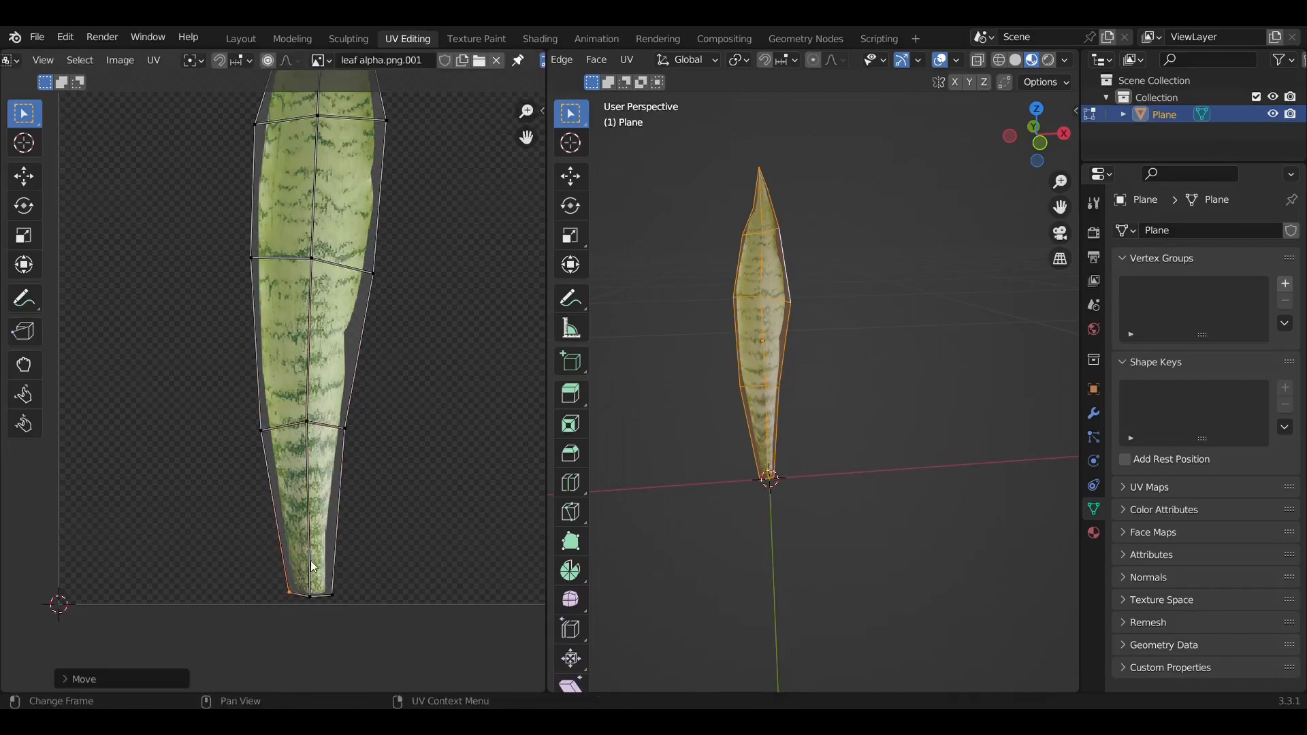
drag(315, 567, 348, 617)
key(g)
click(348, 615)
drag(298, 407, 322, 438)
key(g)
click(321, 447)
Step: Fine-tune the tip UV vertex and the upper left vertex to hug the pointed end of the leaf image
middle_drag(438, 268, 412, 415)
scroll(412, 414, down, 1)
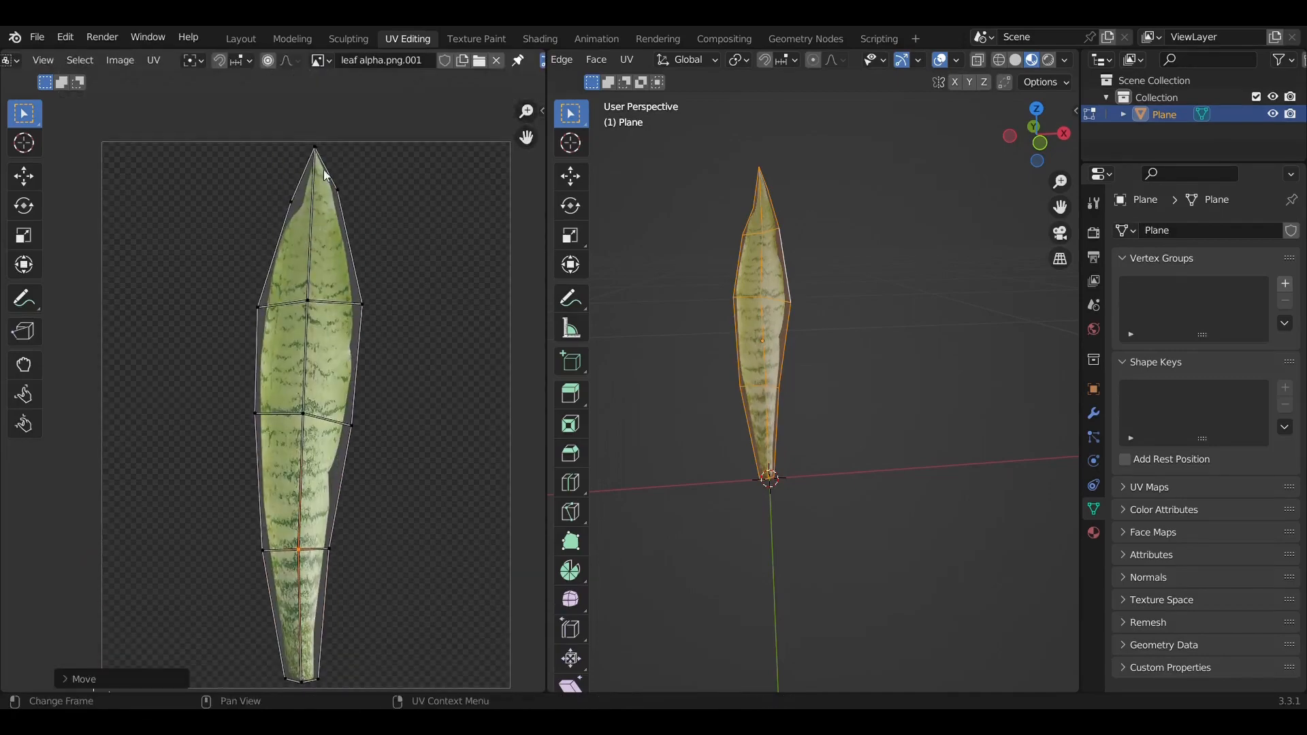
drag(294, 124, 346, 172)
key(g)
click(347, 172)
click(313, 218)
key(g)
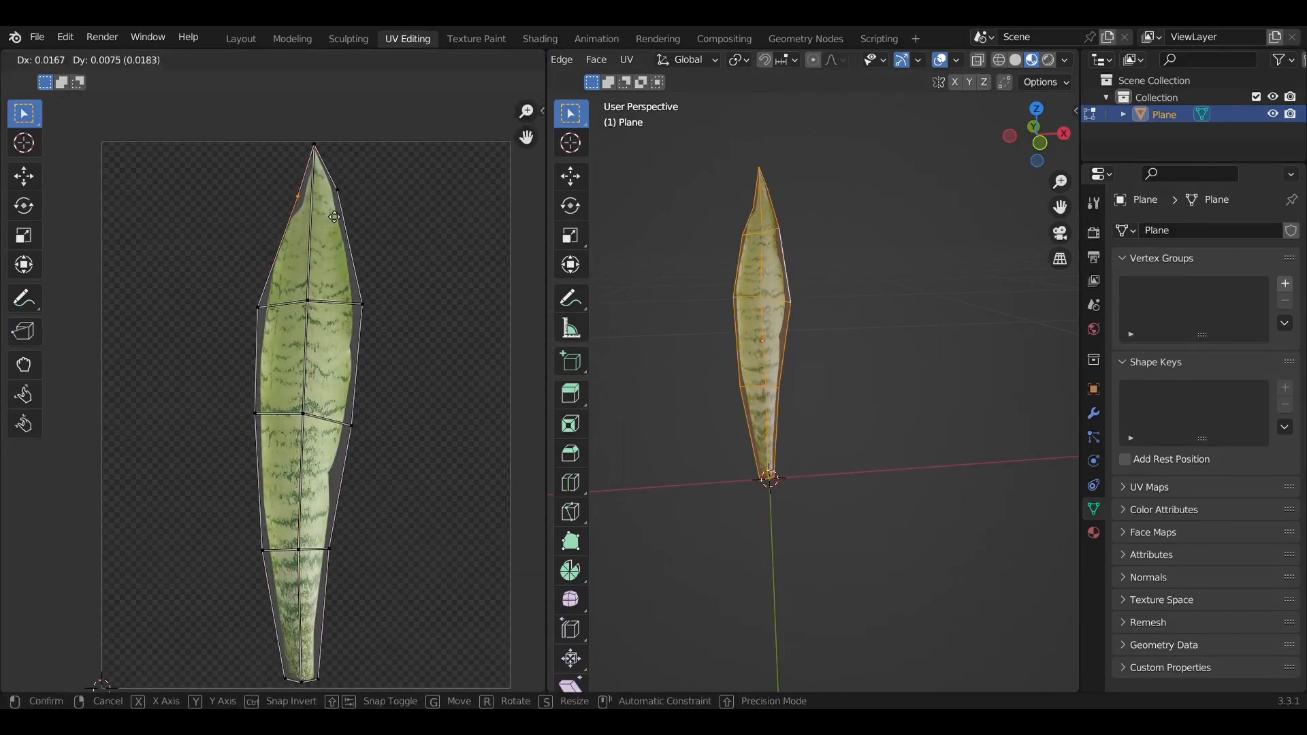
click(320, 223)
Step: Raise the row of UV vertices across the leaf's upper part, keeping both side vertices just outside its edges
key(g)
drag(239, 287, 355, 327)
click(286, 300)
key(g)
click(355, 319)
drag(340, 285, 396, 330)
key(g)
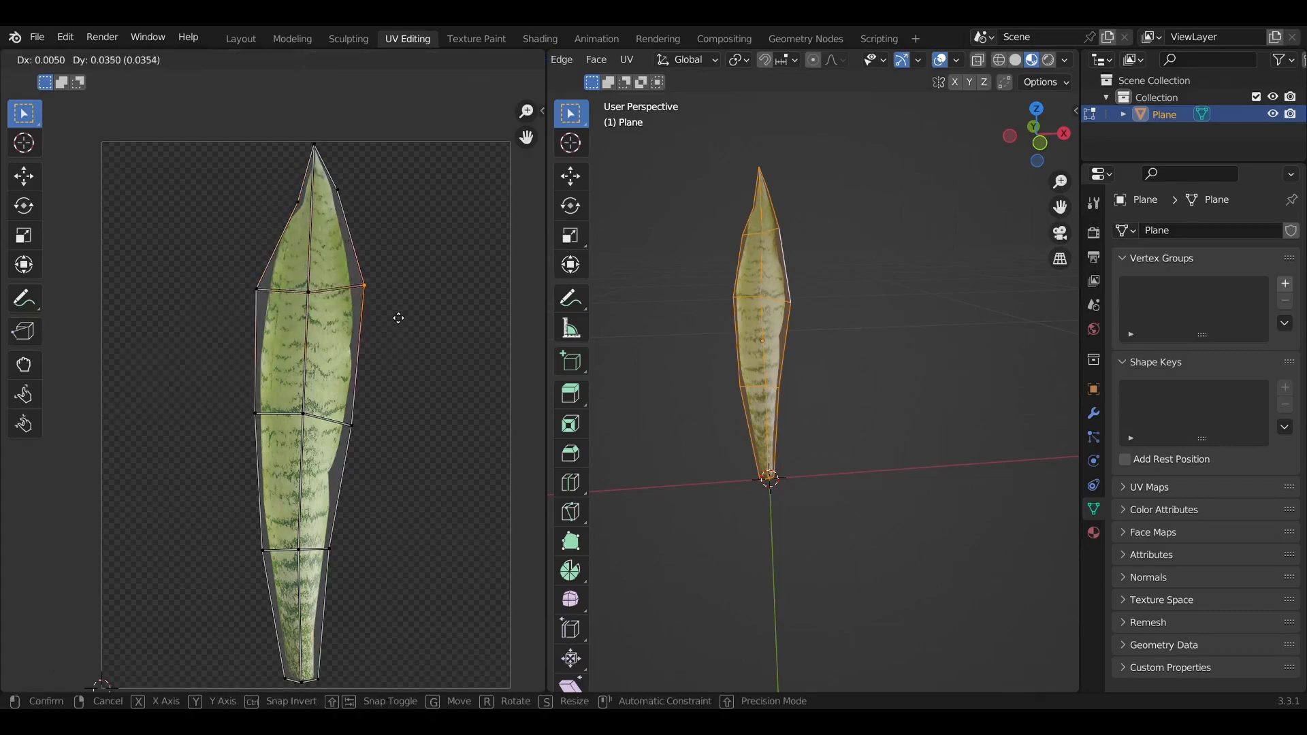
click(392, 320)
Step: Inspect the texture fit on the leaf, return it to Object Mode and open the Layout workspace
drag(385, 450, 305, 397)
click(831, 248)
scroll(830, 247, up, 2)
shift+middle_drag(831, 248, 828, 425)
scroll(770, 341, up, 3)
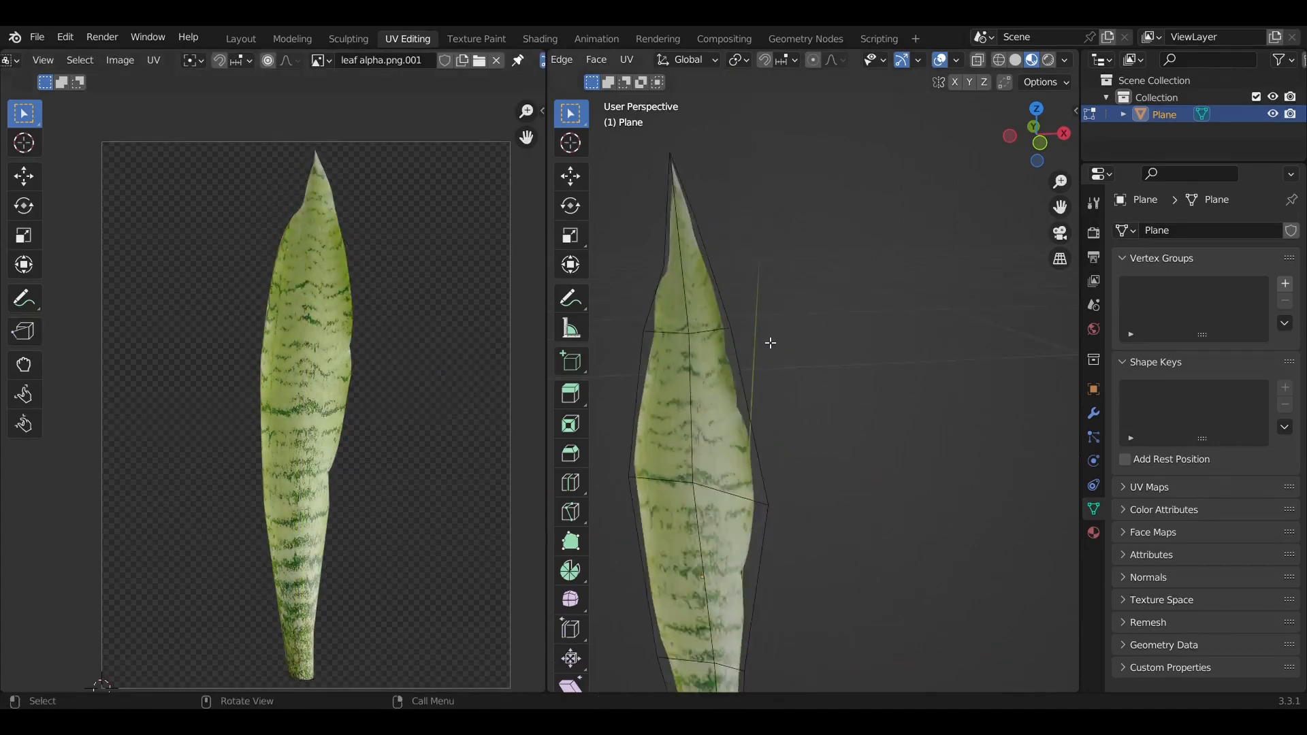
middle_drag(770, 341, 764, 313)
key(Tab)
click(890, 347)
scroll(890, 347, down, 5)
middle_drag(891, 347, 817, 407)
click(248, 43)
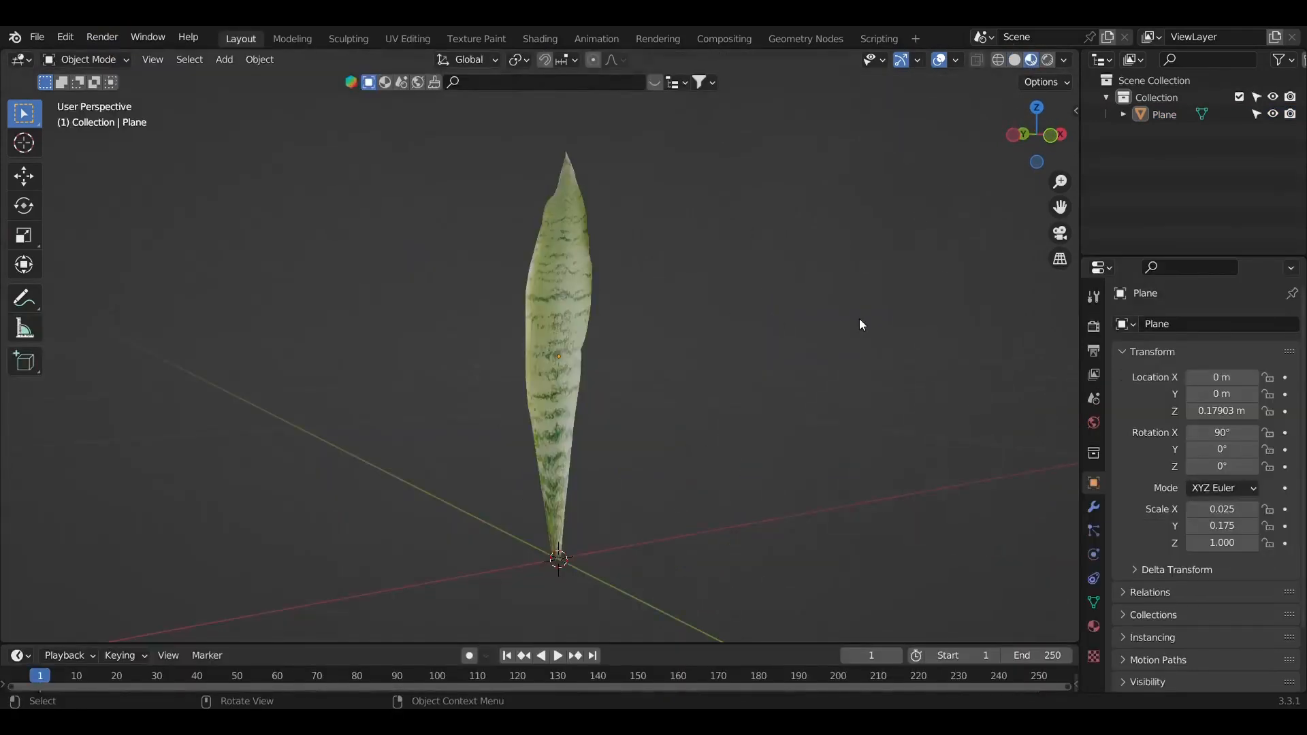
middle_drag(756, 324, 617, 373)
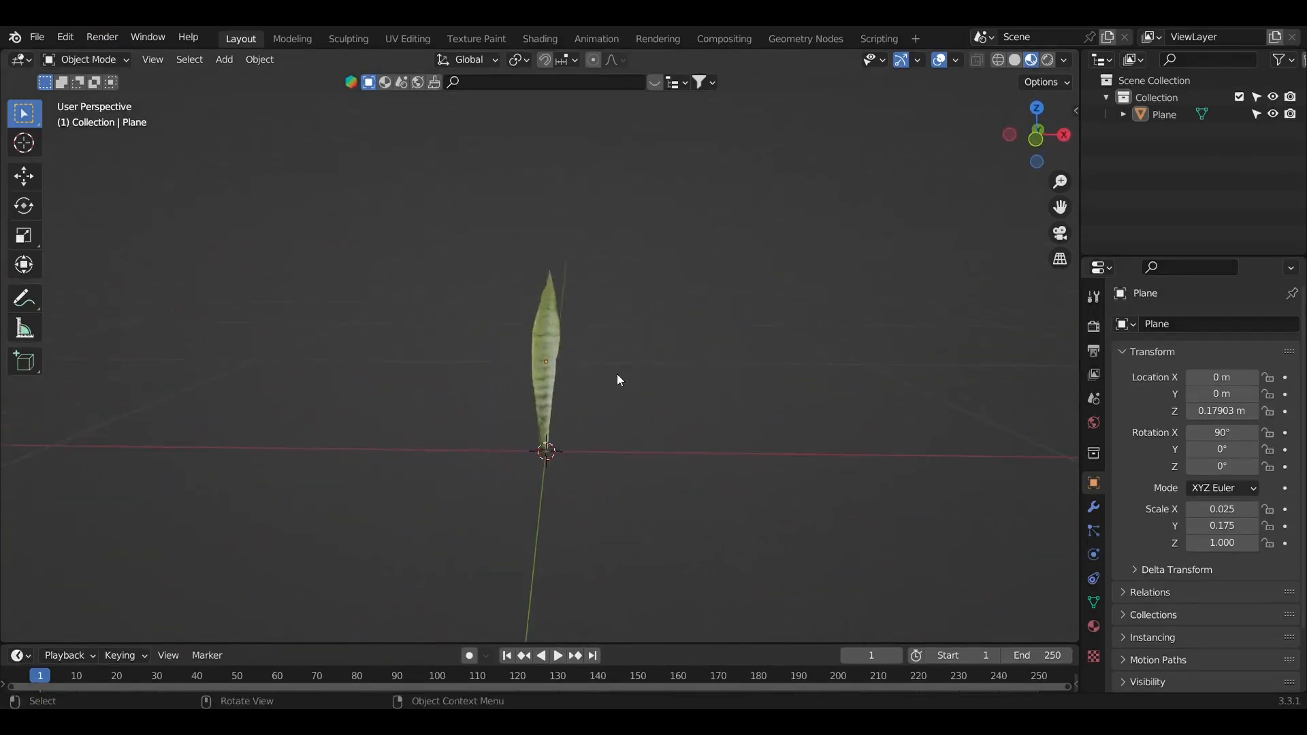
Step: Select the plane, switch to the front view and rename the object leaf
key(a)
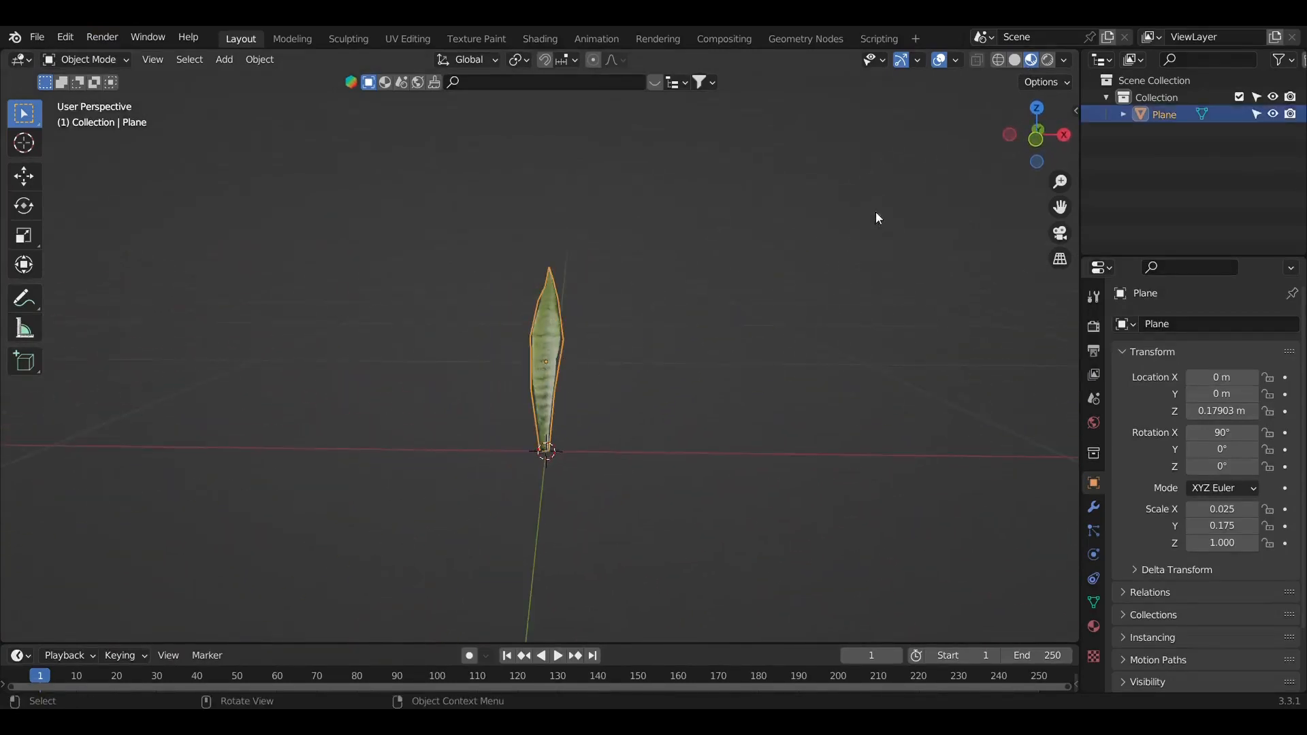
click(1035, 138)
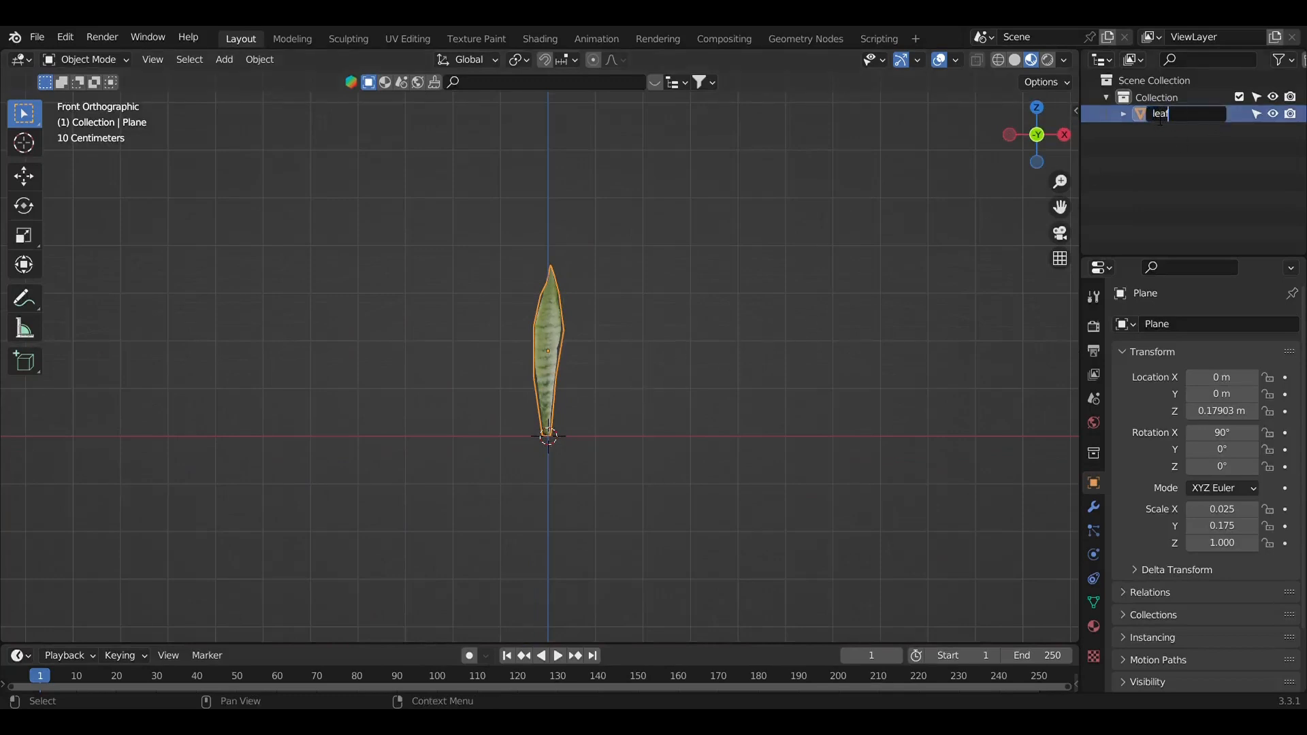
key(Return)
Step: In Edit Mode, move the whole leaf mesh up along Z until its base sits at the object's origin point
key(Tab)
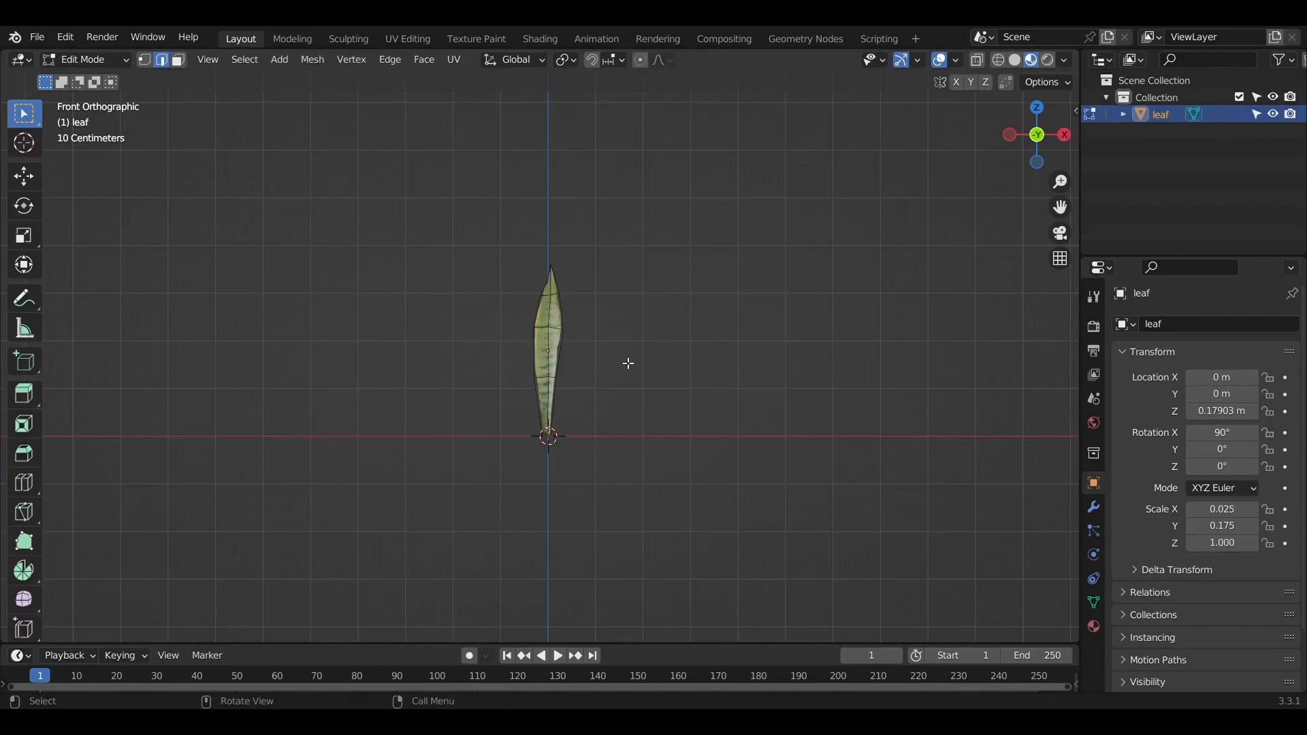
key(a)
key(g)
key(z)
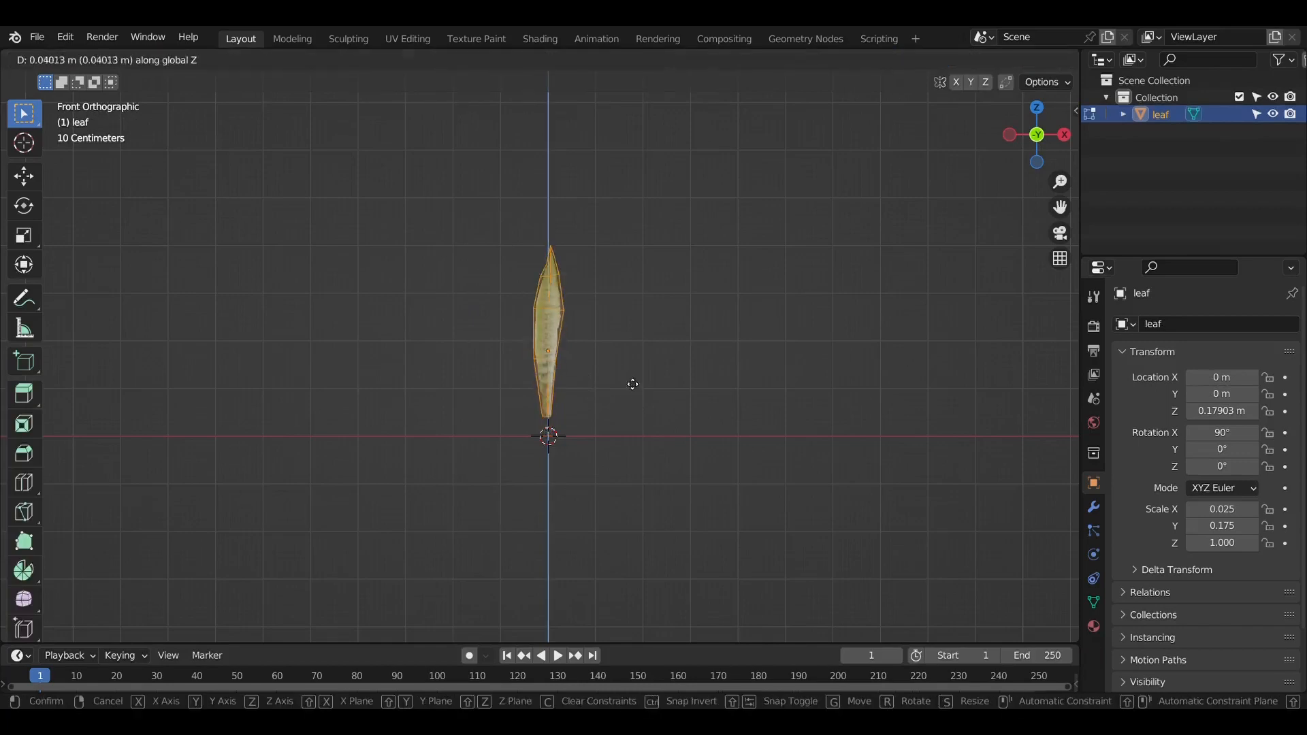
click(554, 356)
scroll(578, 356, up, 7)
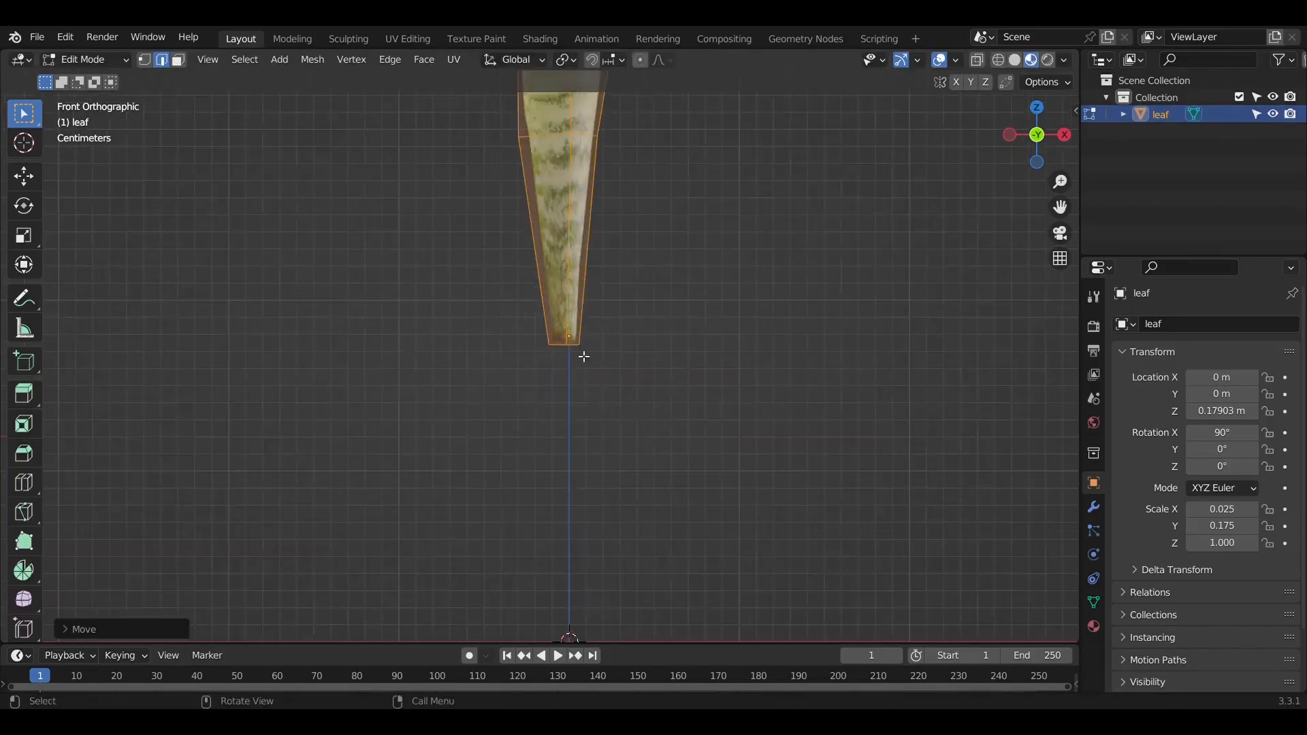
key(g)
key(z)
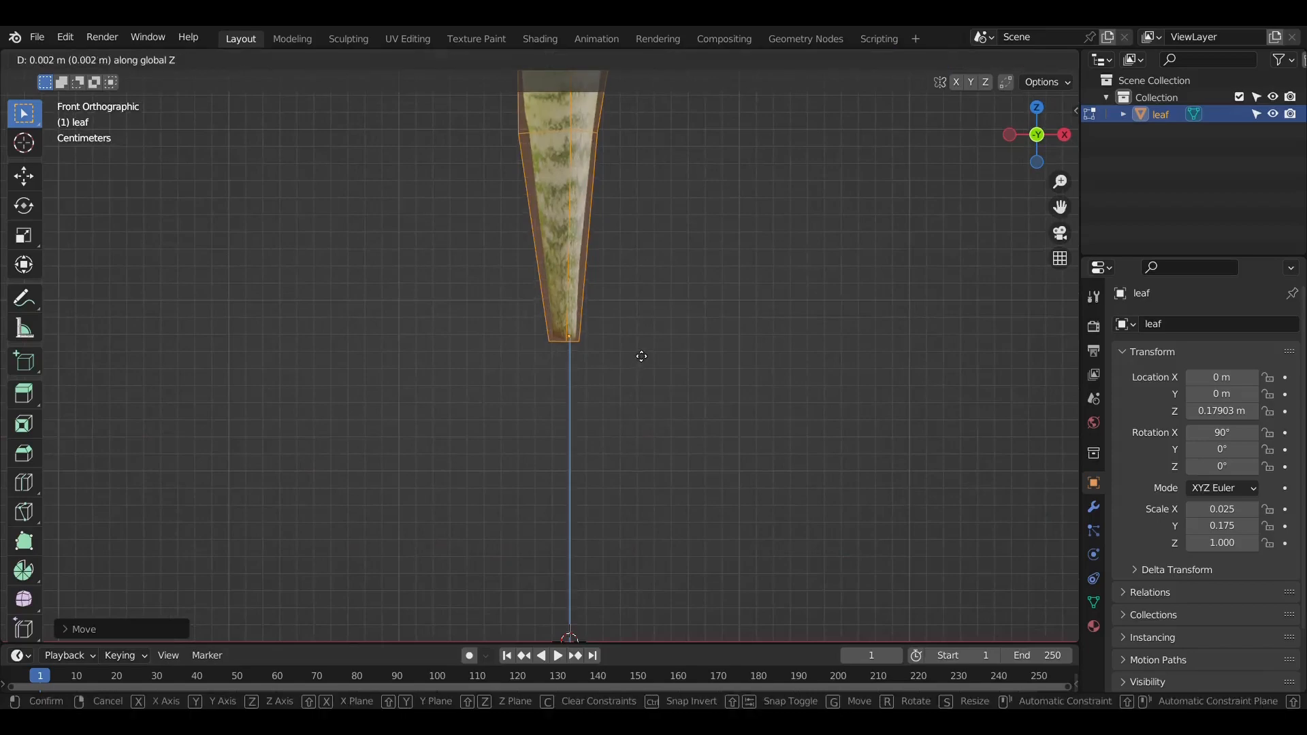
click(640, 355)
key(g)
key(Escape)
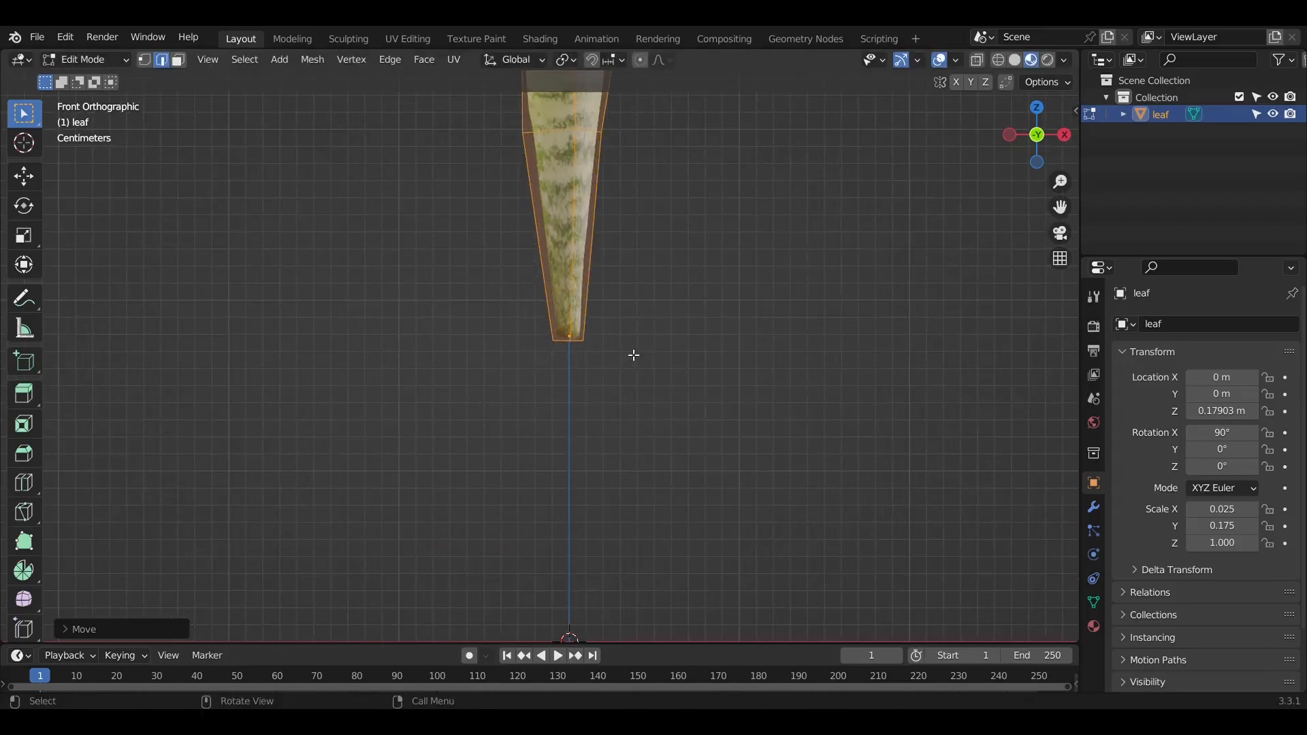
Step: In Object Mode, lower the leaf along Z to about 0.005 m, placing its base at the world origin
key(Tab)
scroll(630, 357, down, 5)
key(g)
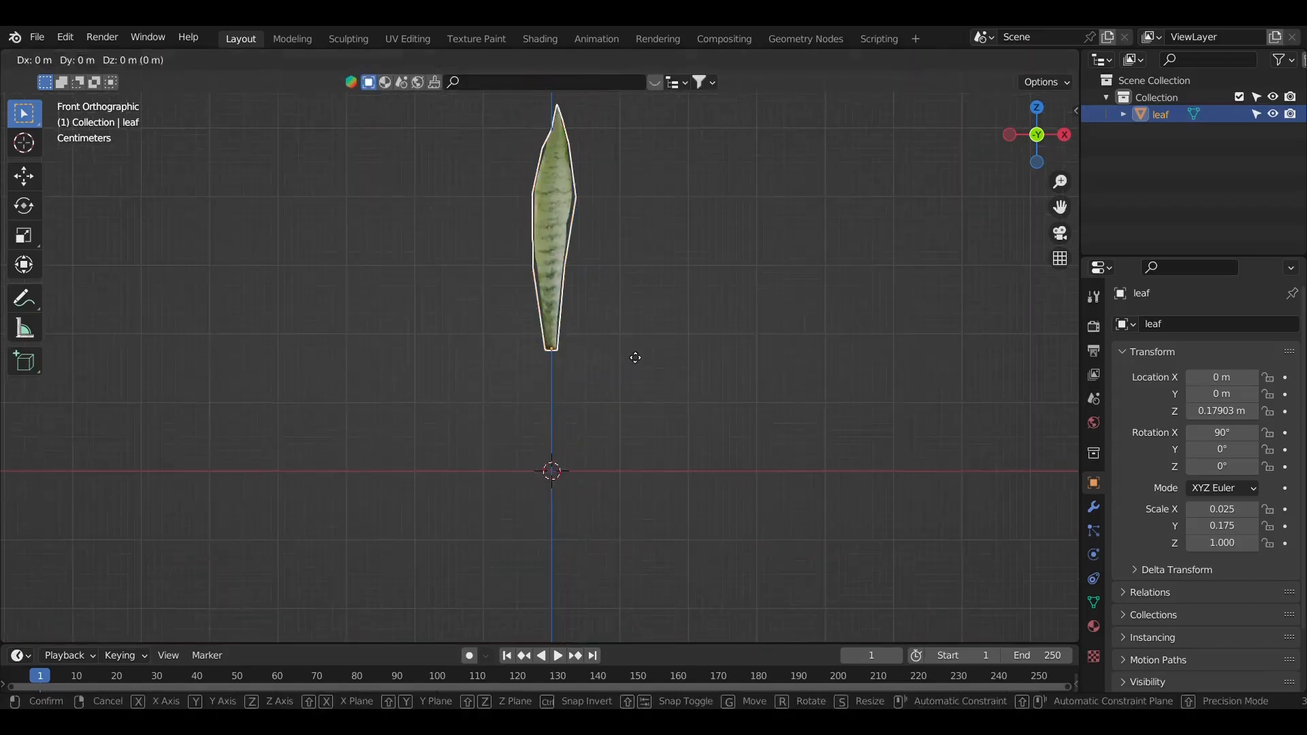
key(z)
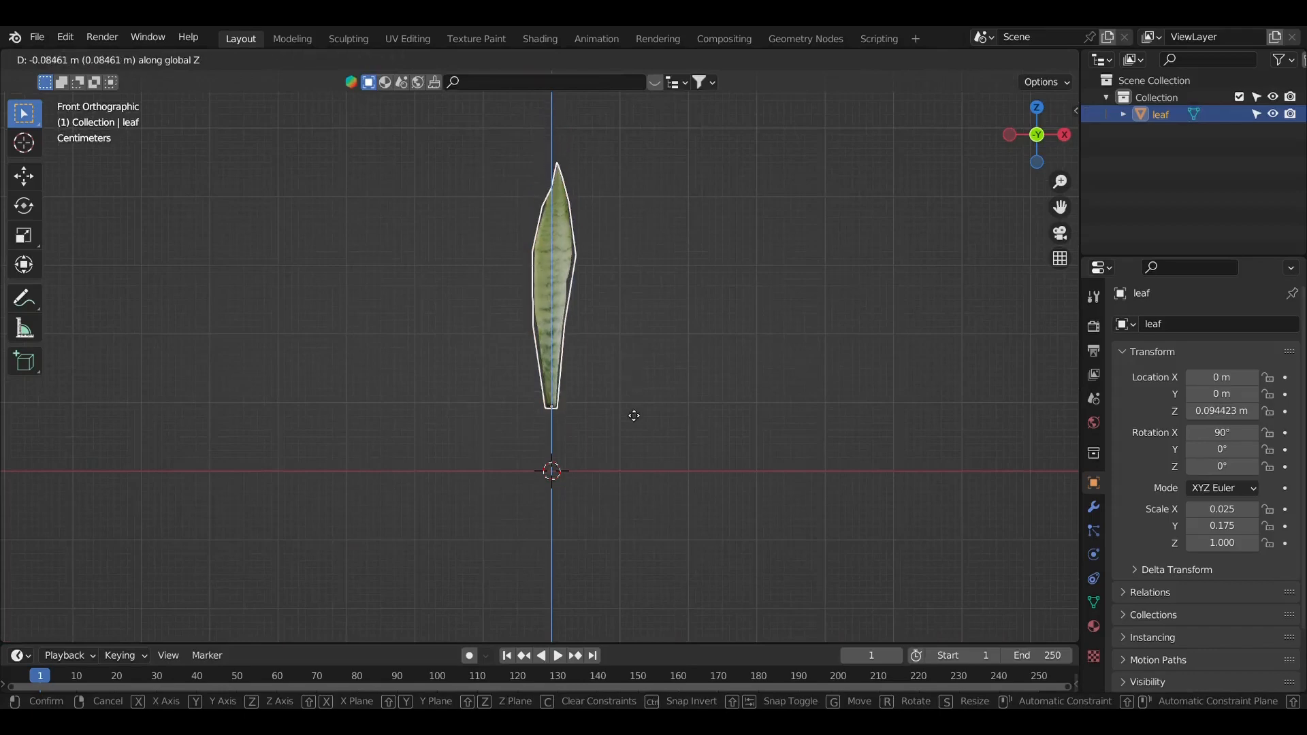
click(627, 471)
scroll(561, 487, up, 2)
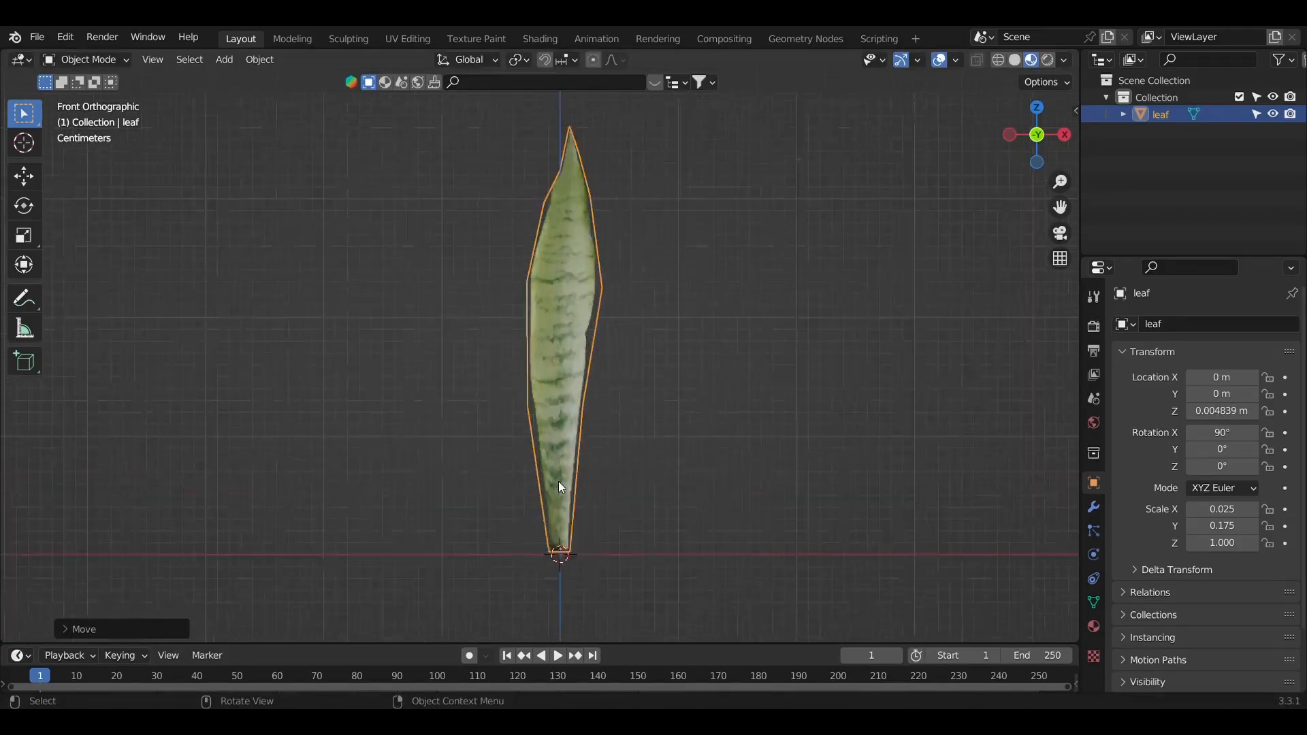
scroll(650, 499, up, 1)
scroll(647, 509, down, 5)
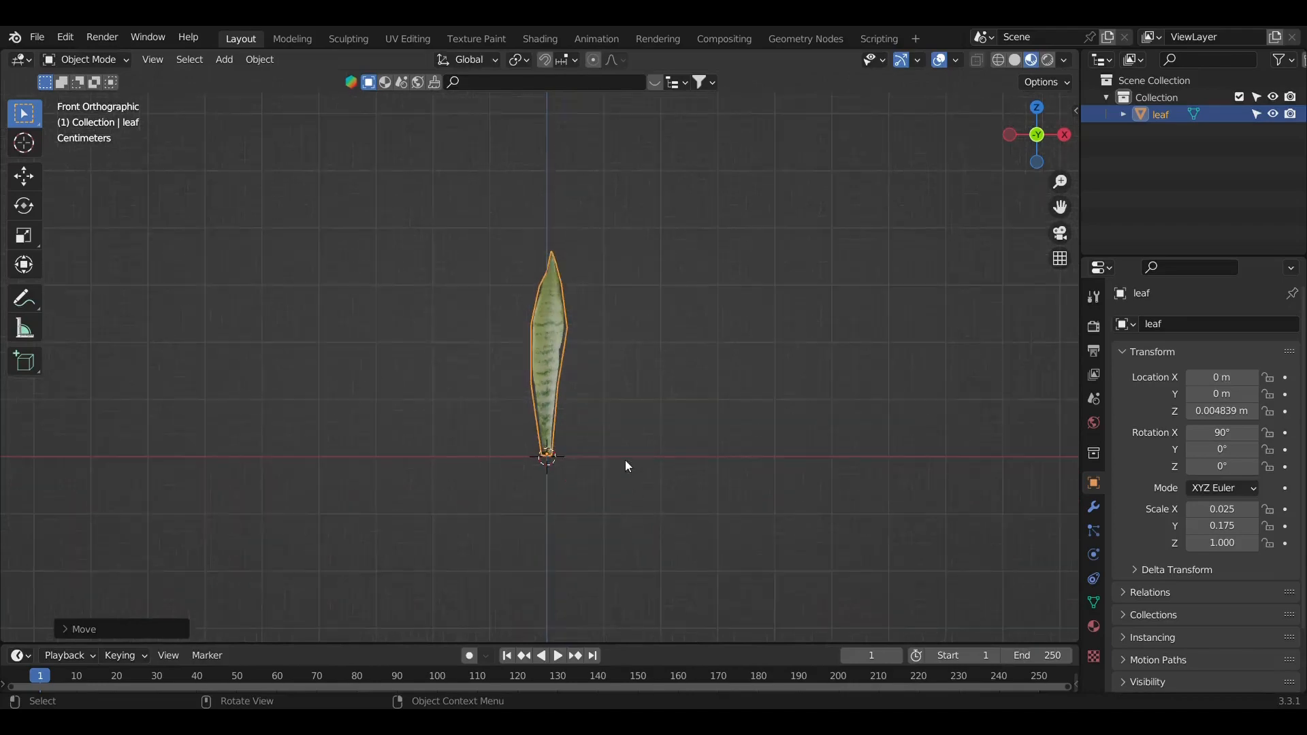
Step: Duplicate the leaf about 0.11 m along negative X and scale the copy up by about 1.495
key(shift+d)
click(562, 452)
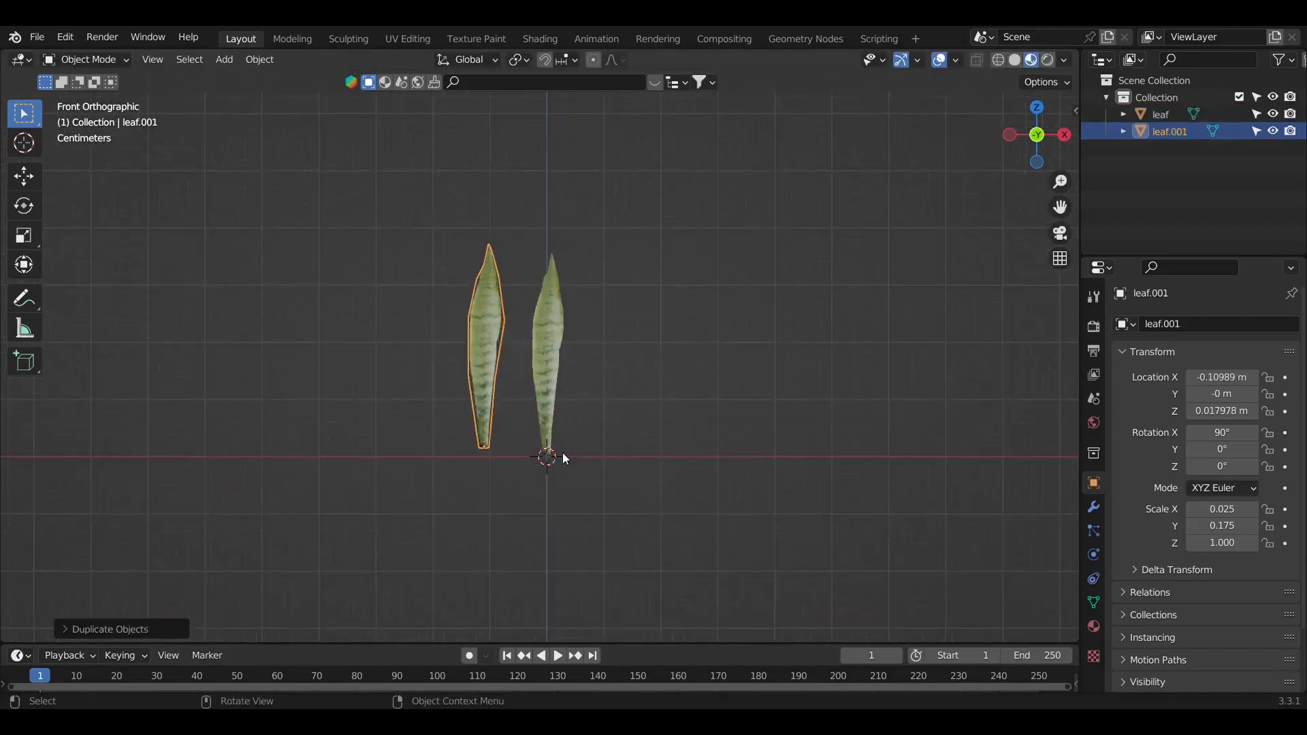
key(s)
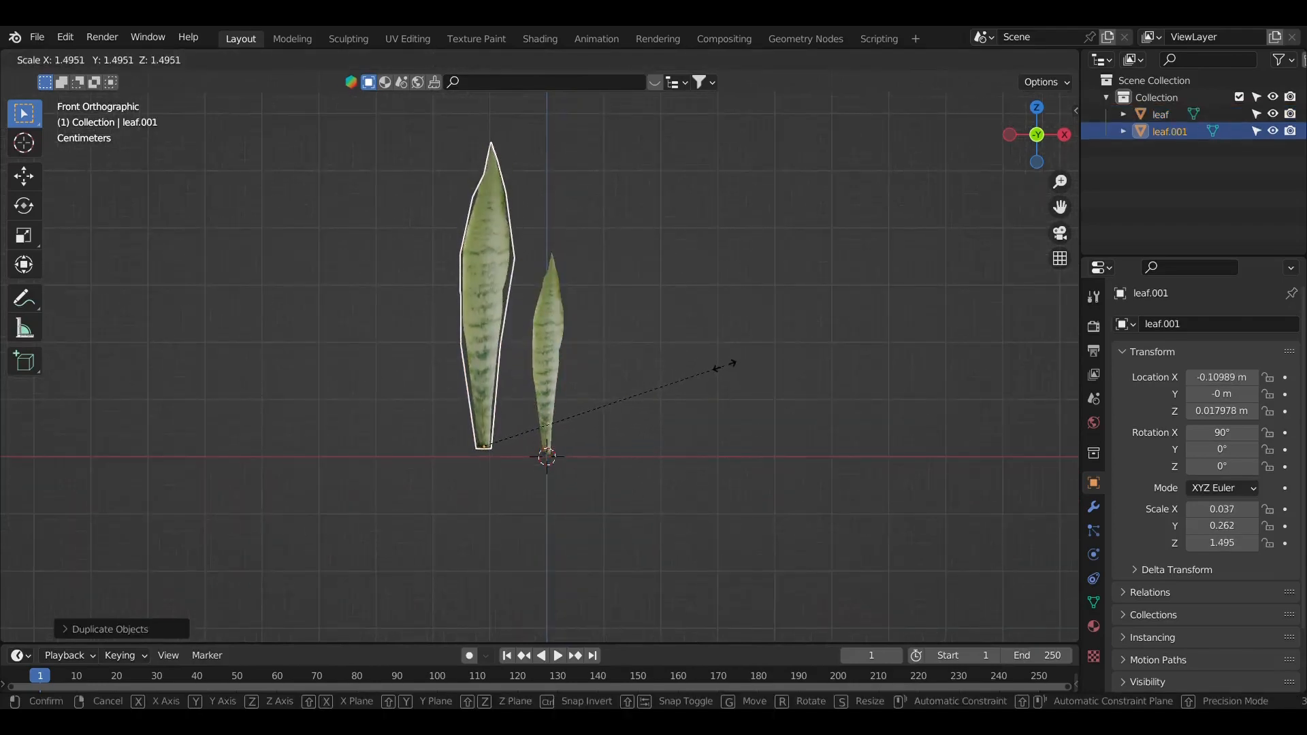
click(644, 393)
scroll(596, 381, down, 2)
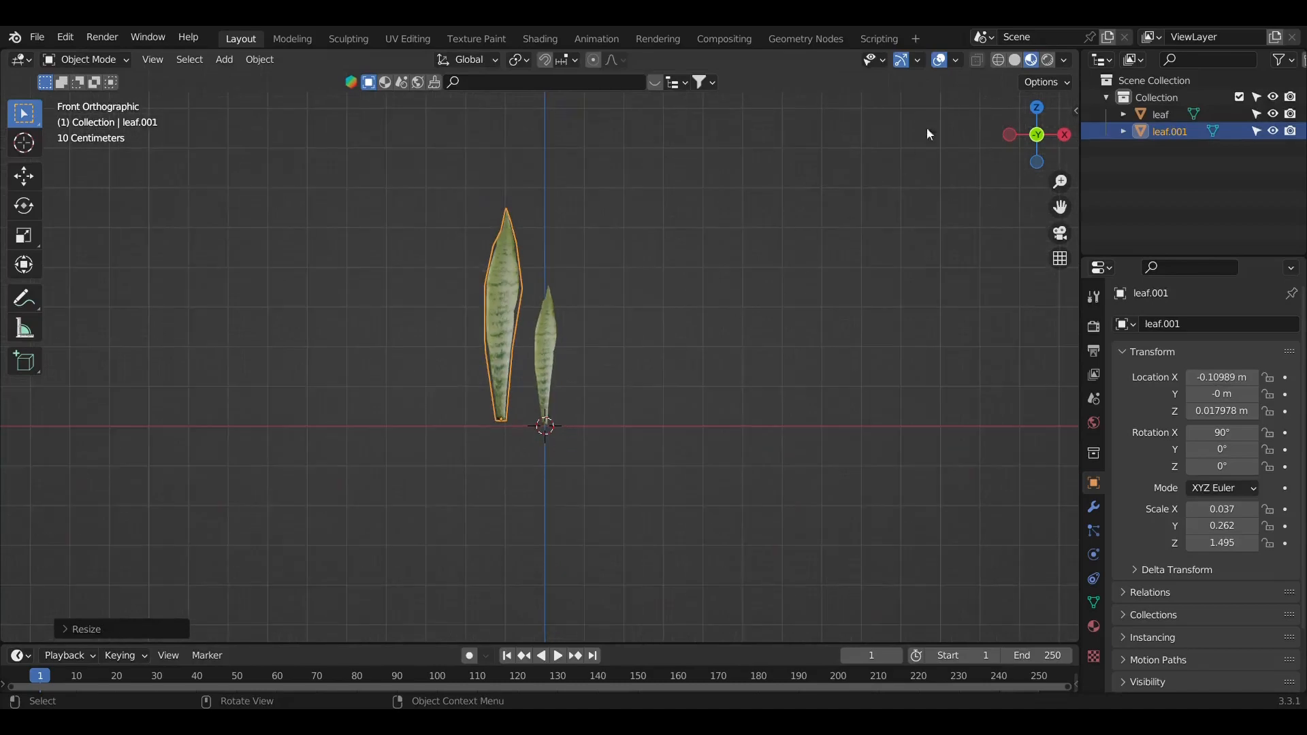
Step: In the top view, move the original leaf about 0.019 m along positive Y from the origin
click(1037, 107)
scroll(565, 429, up, 2)
click(586, 440)
key(g)
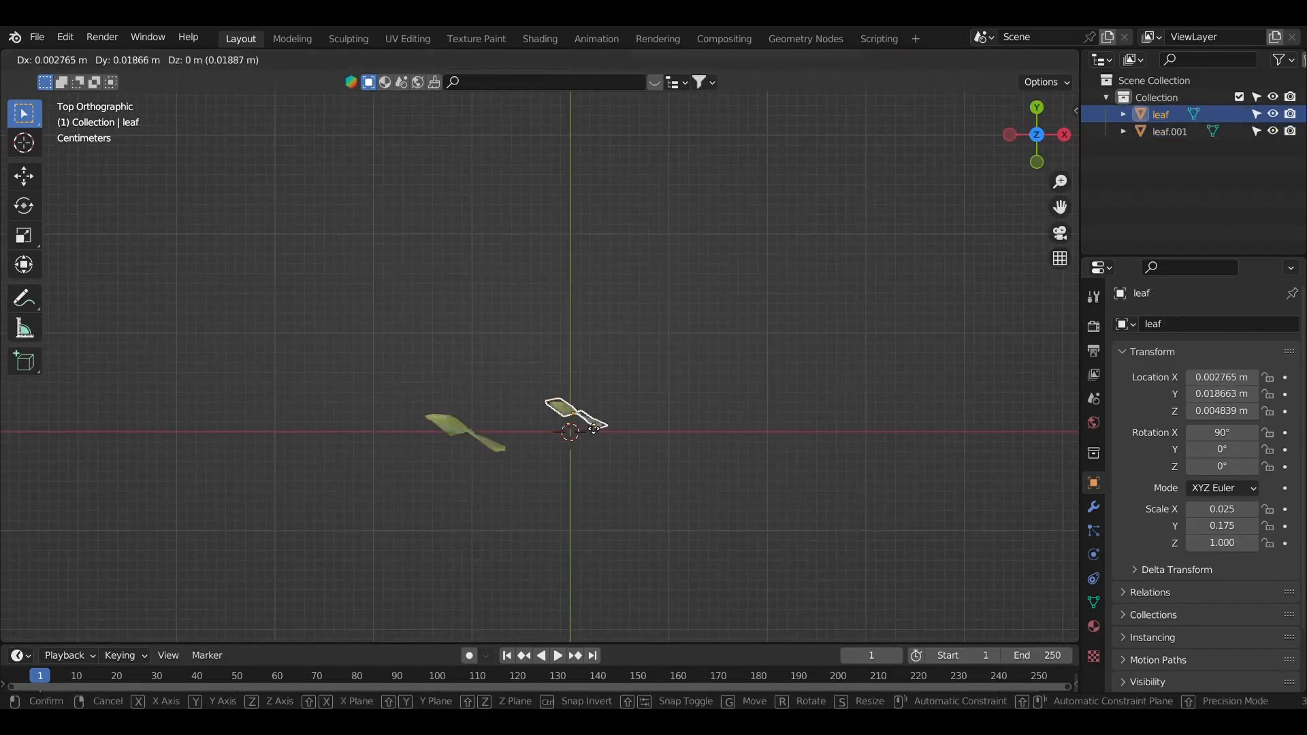
click(594, 429)
Step: Move the large leaf copy beside the origin at about X -0.024 m and rotate it to about 134° around Z
click(496, 443)
key(g)
click(548, 442)
key(r)
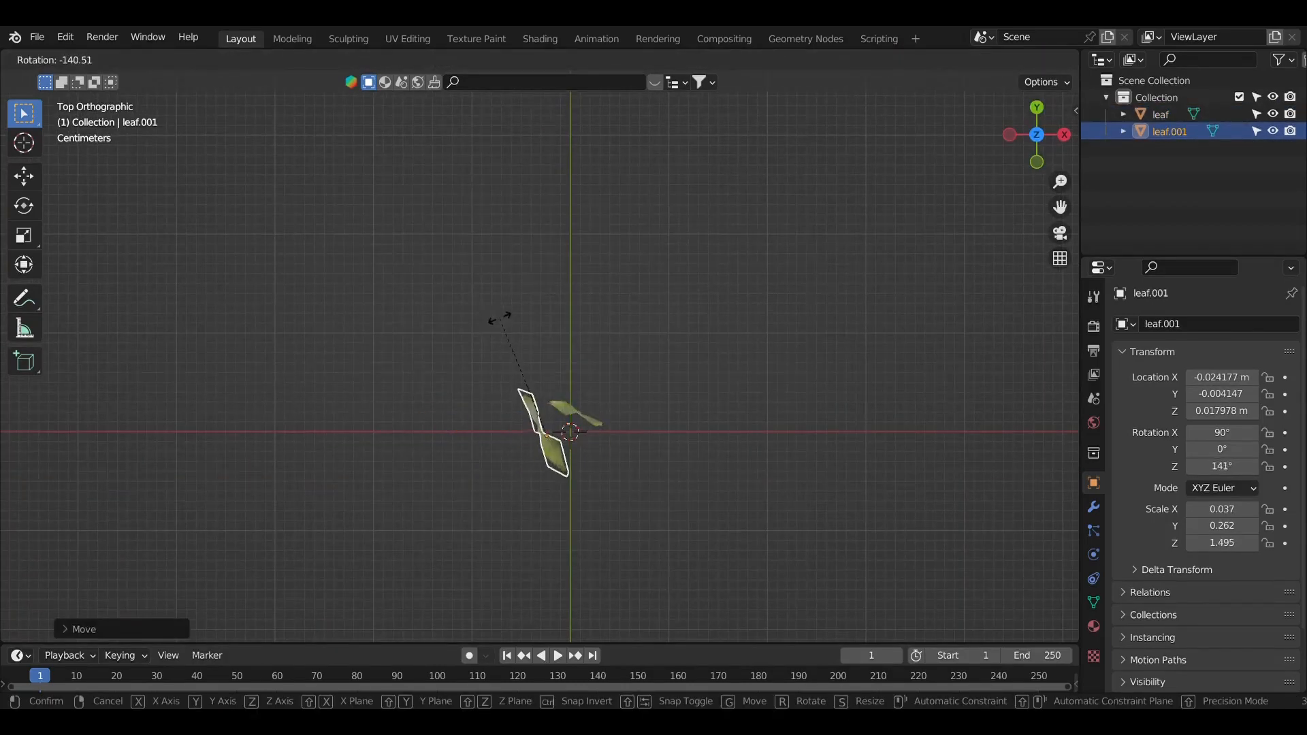
click(548, 463)
Step: Duplicate the large leaf below the origin, scale the copy to about 0.948 in Z and rotate it to about 256°
key(shift+d)
click(687, 526)
key(s)
click(660, 509)
key(r)
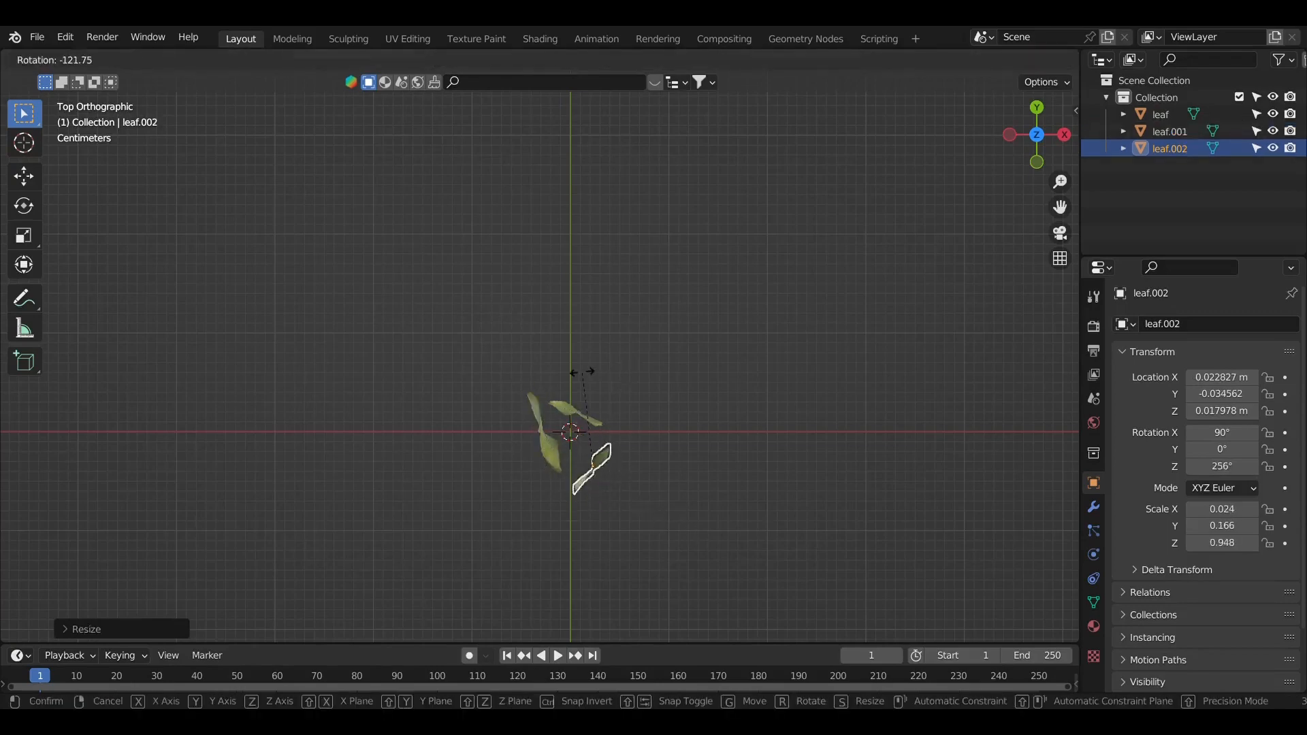
click(583, 371)
Step: Duplicate the leaf again, scale the copy to about 0.838 in Z, turn it to about 200° and place it in the cluster
key(shift+d)
click(641, 480)
key(s)
click(635, 557)
key(g)
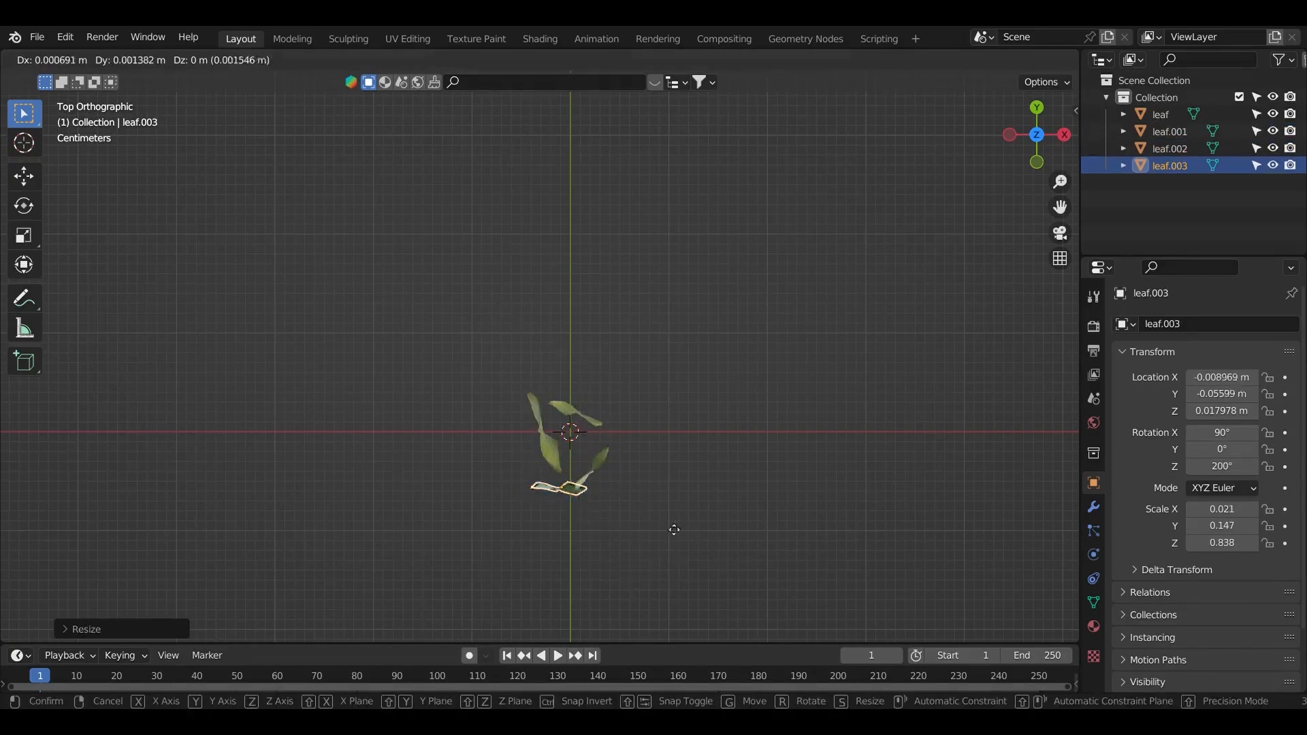
click(709, 514)
Step: Add another leaf copy scaled to about 0.719 in Z and place it near the centre of the cluster
key(s)
click(665, 466)
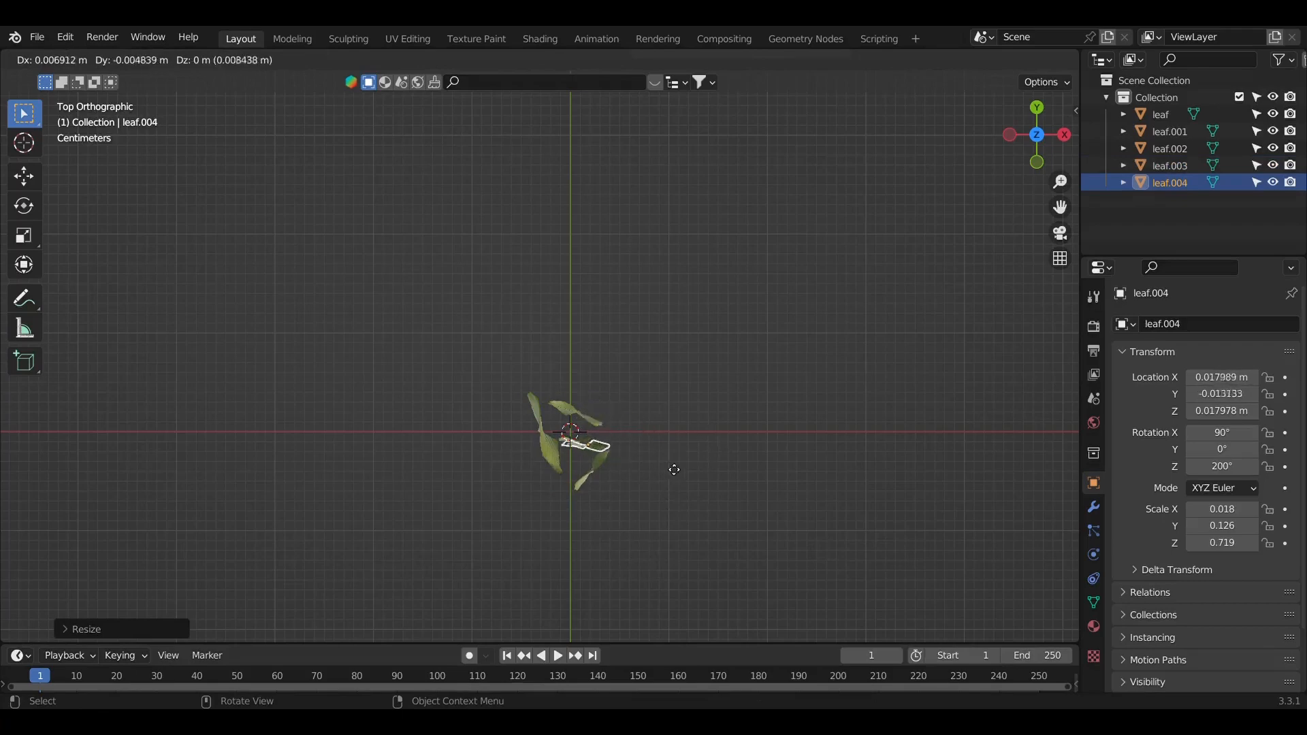
click(678, 462)
Step: In the front view, move the base of the tallest leaf to the origin and tilt it outward by about 5.5°
middle_drag(649, 427, 810, 361)
click(1058, 138)
scroll(614, 411, down, 1)
shift+middle_drag(615, 411, 604, 393)
click(538, 467)
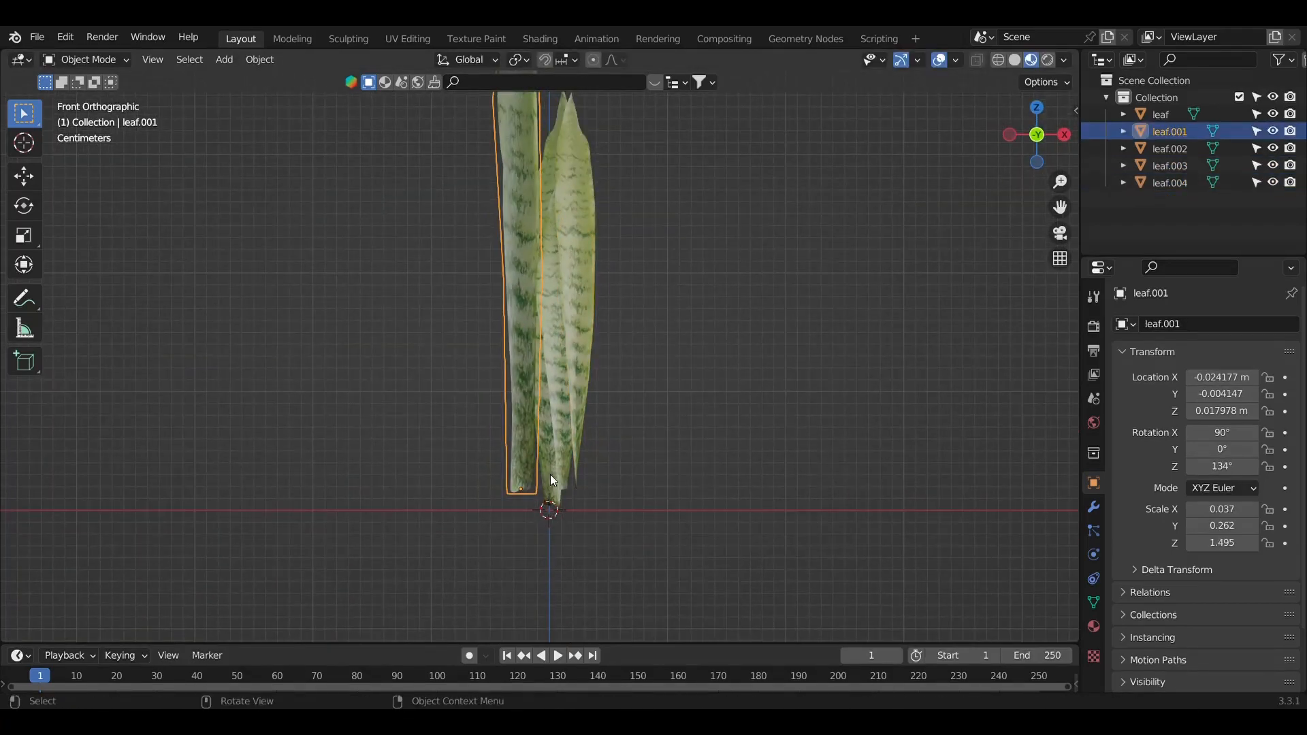
key(g)
click(573, 492)
key(r)
click(665, 497)
Step: In the right view, move leaf.002 down so its base sits at the origin and tilt it slightly outward
middle_drag(664, 501, 571, 373)
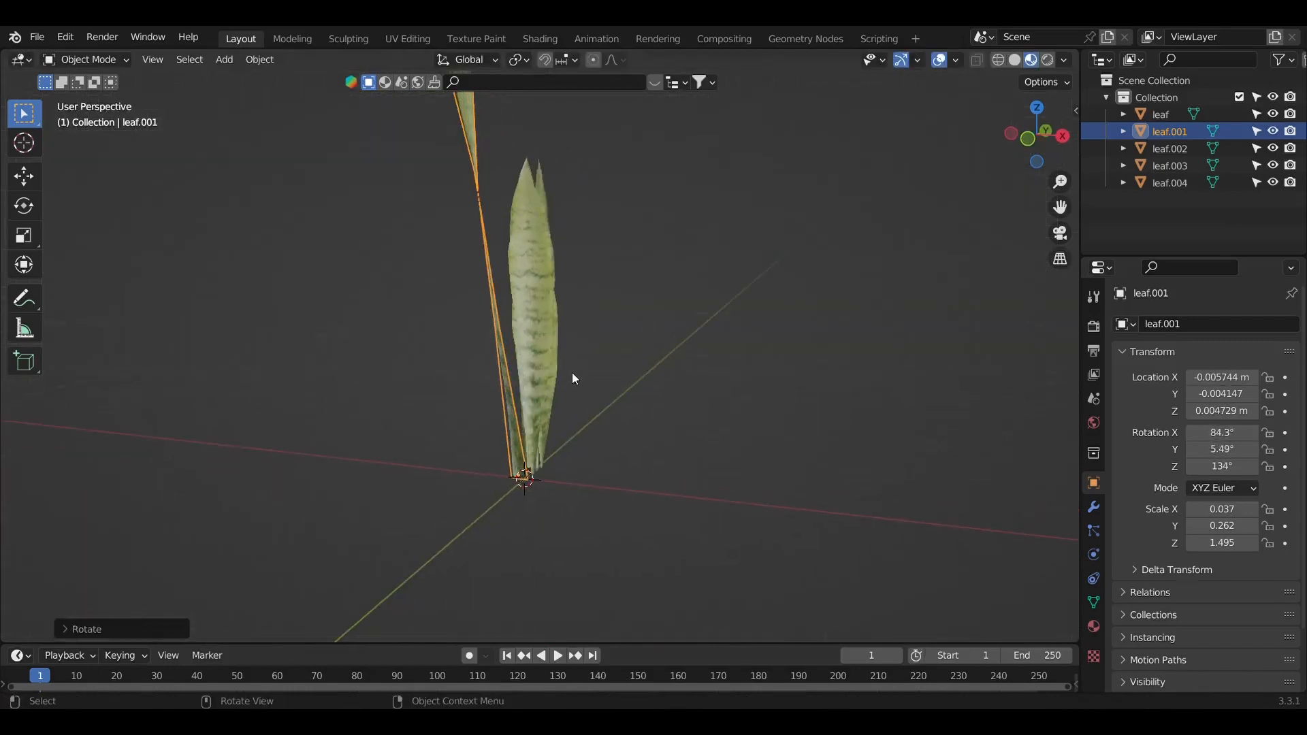
click(548, 367)
click(1063, 137)
key(r)
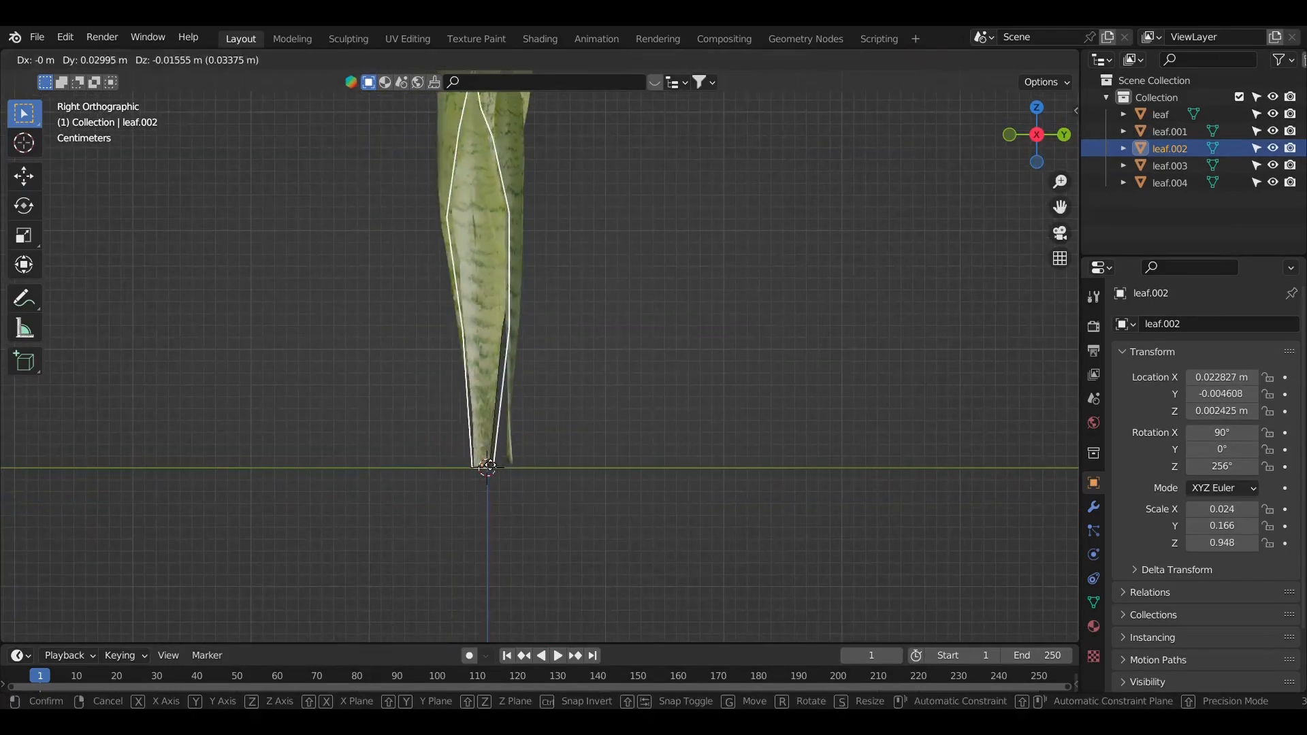
click(500, 443)
Step: Tilt the original leaf to an X rotation of about 83.3° and shift its base toward the origin
click(514, 367)
key(r)
click(545, 484)
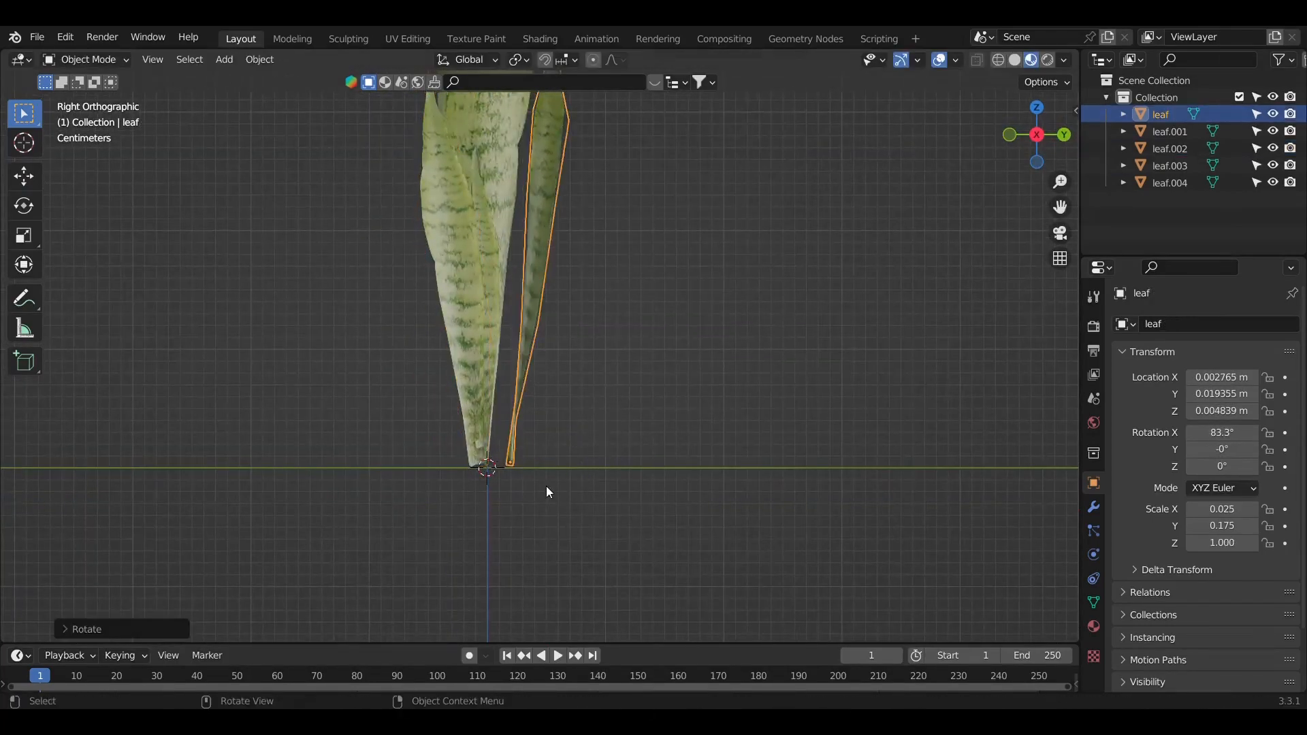
key(g)
click(540, 489)
Step: In Edit Mode on the tallest leaf, select everything above the base section and rotate it slightly in the front view
click(626, 371)
middle_drag(630, 368, 579, 403)
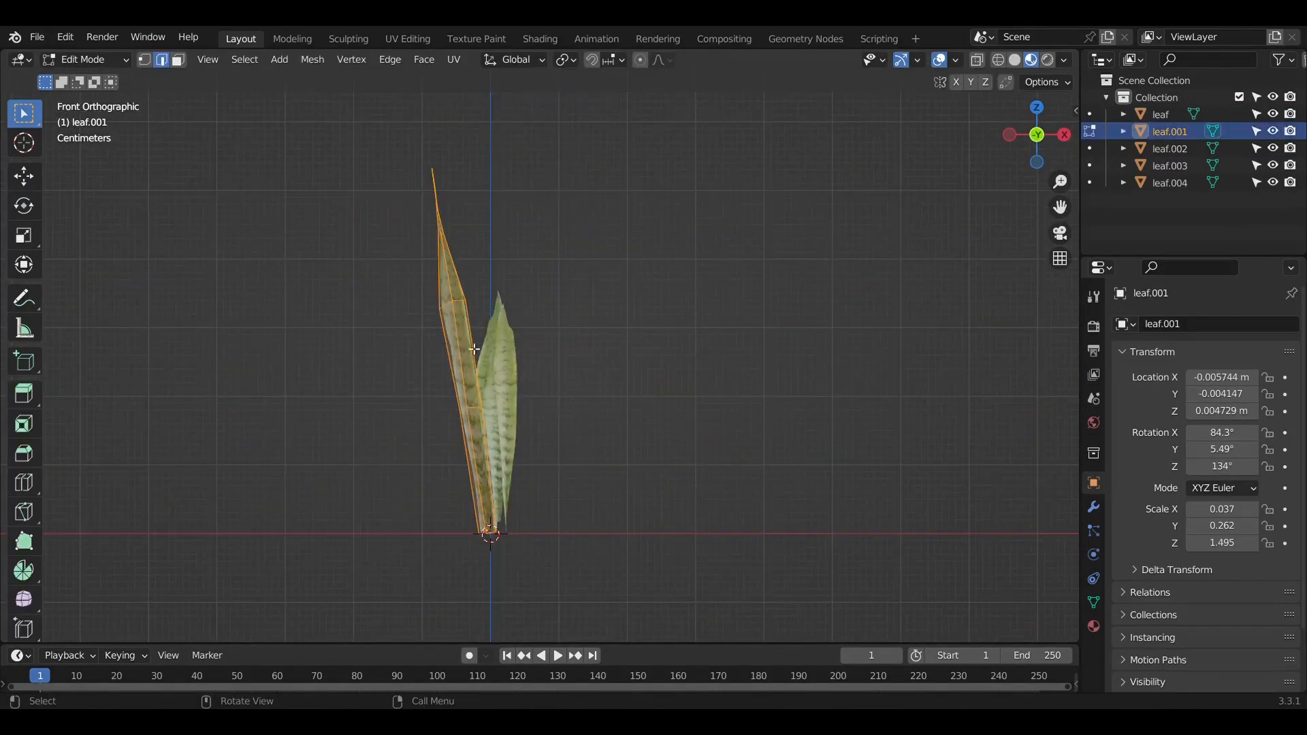
middle_drag(573, 352, 556, 352)
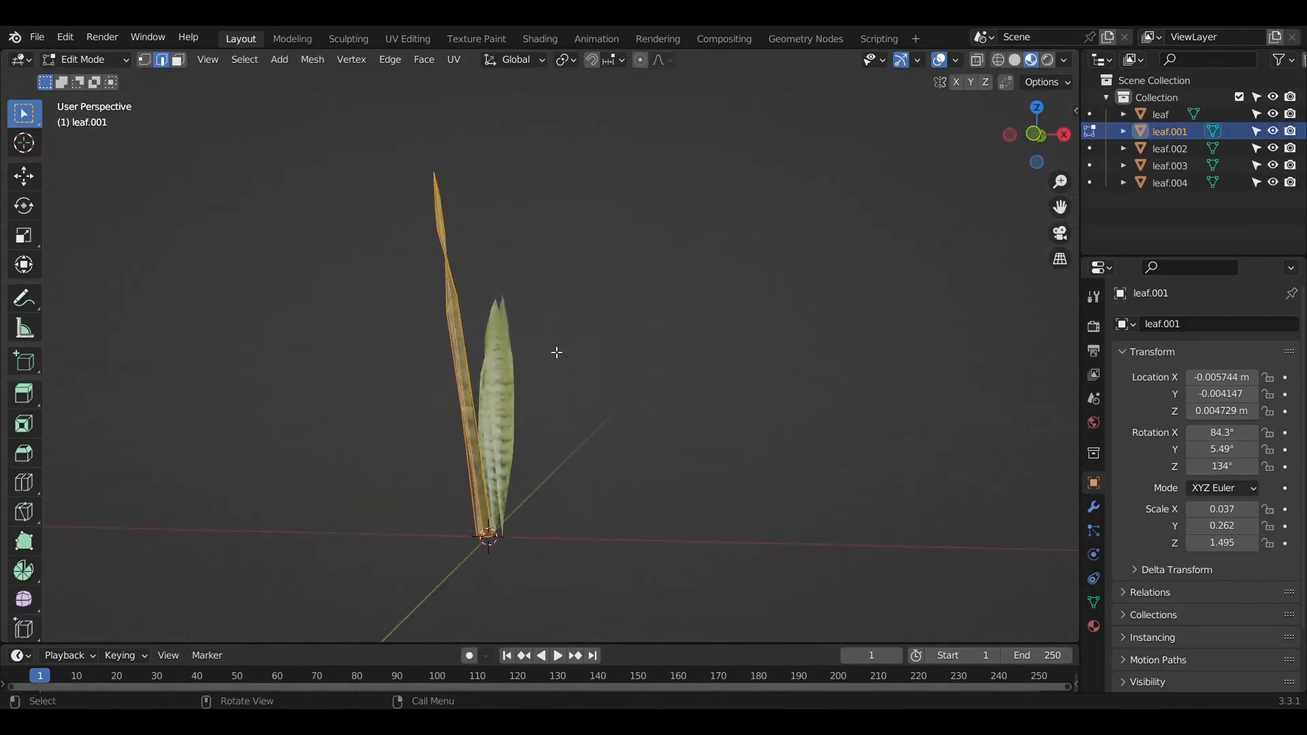
drag(393, 147, 583, 452)
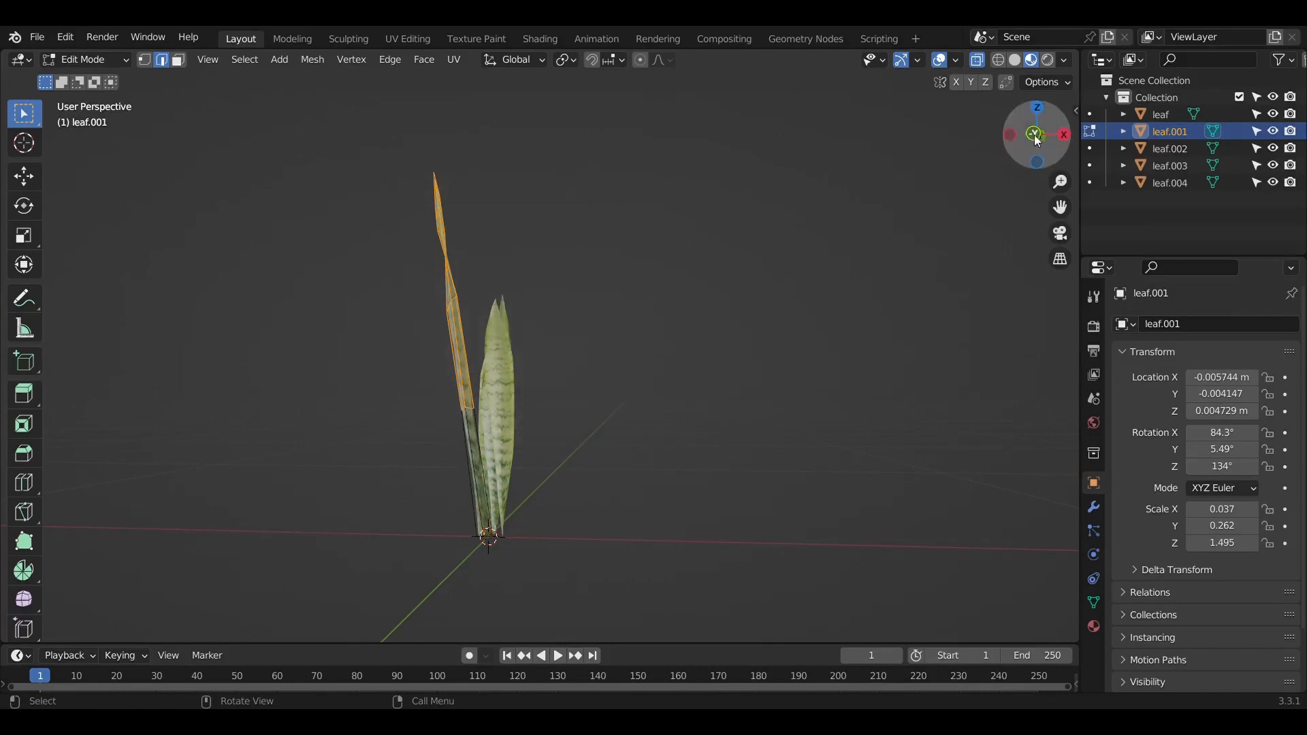
click(1035, 134)
key(r)
click(602, 402)
Step: Bend the tallest leaf's upper end outward by rotating its top section and then only its tip
drag(381, 152, 573, 346)
key(r)
click(617, 328)
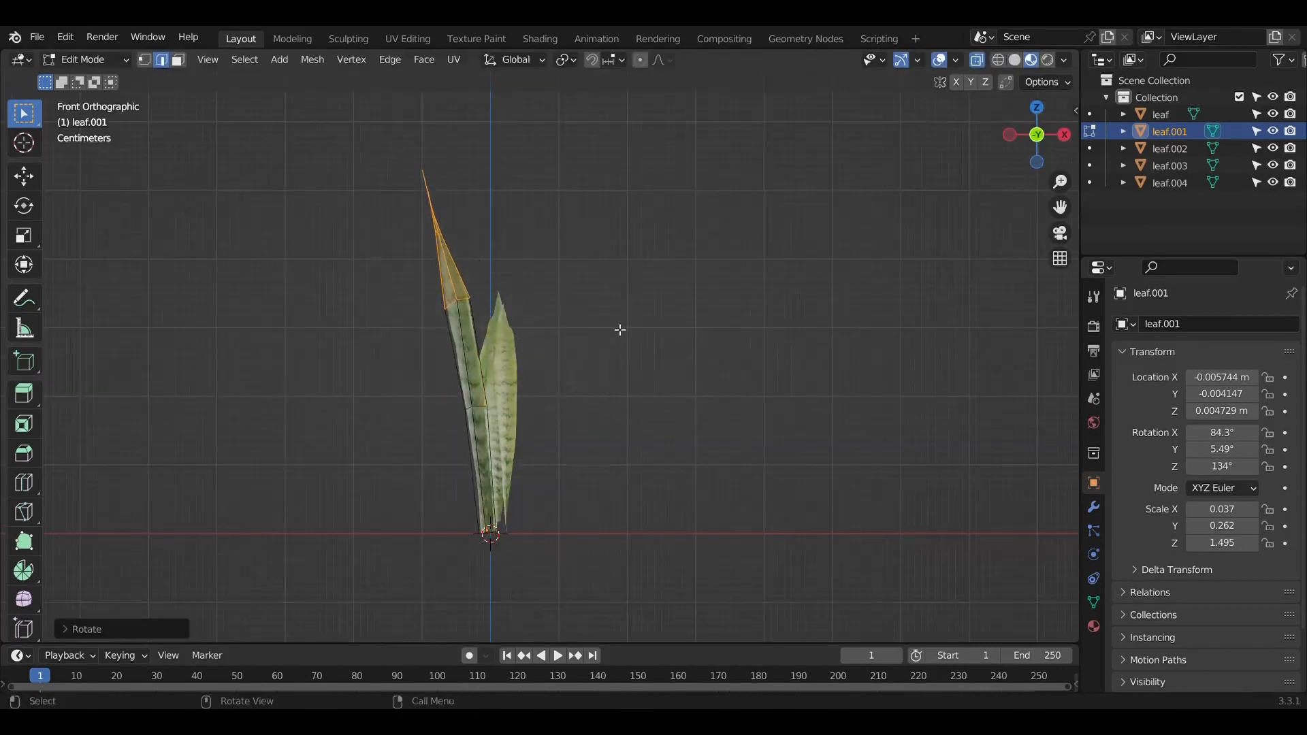
drag(378, 142, 518, 261)
key(r)
click(585, 267)
click(586, 267)
Step: Rotate the tallest leaf's section above the base from a perspective angle and leave Edit Mode
middle_drag(585, 267, 612, 347)
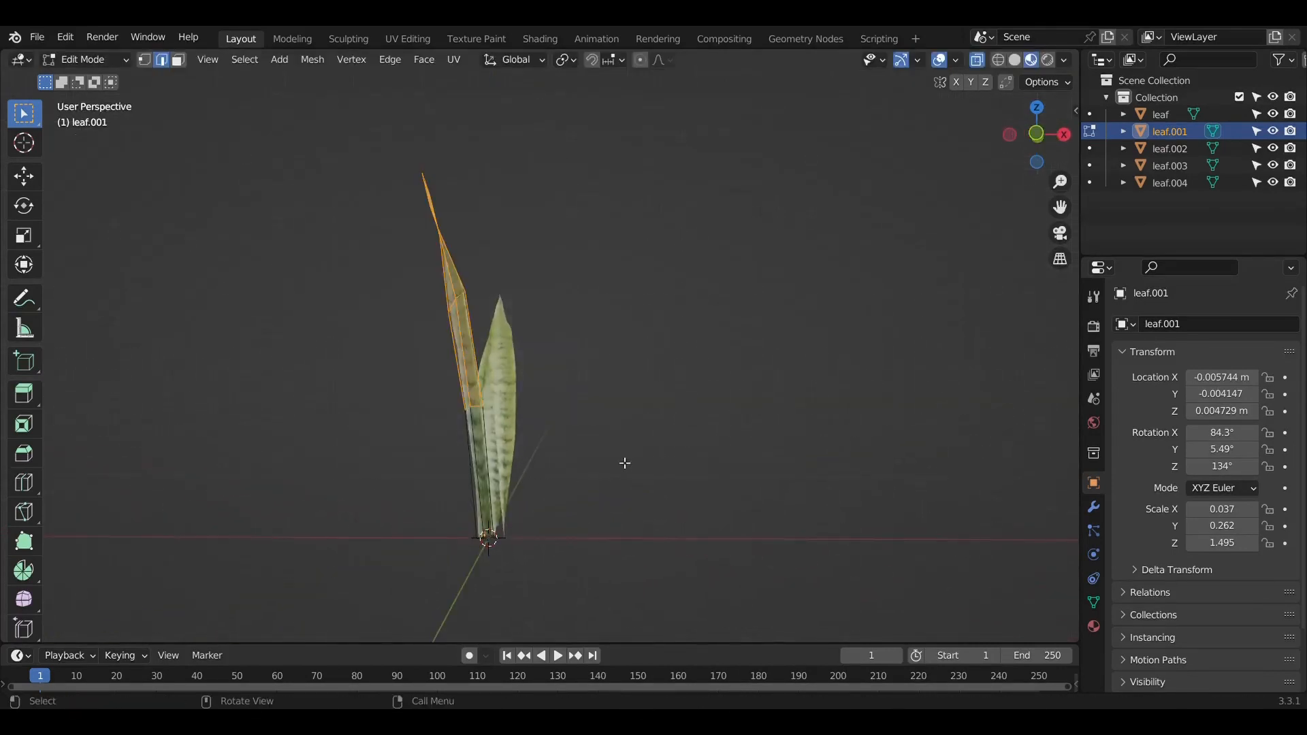
key(r)
click(641, 445)
key(Tab)
click(647, 415)
Step: In Edit Mode on leaf.002, select everything above the base section and rotate it to start an outward bend
middle_drag(647, 415, 525, 410)
click(525, 412)
key(Tab)
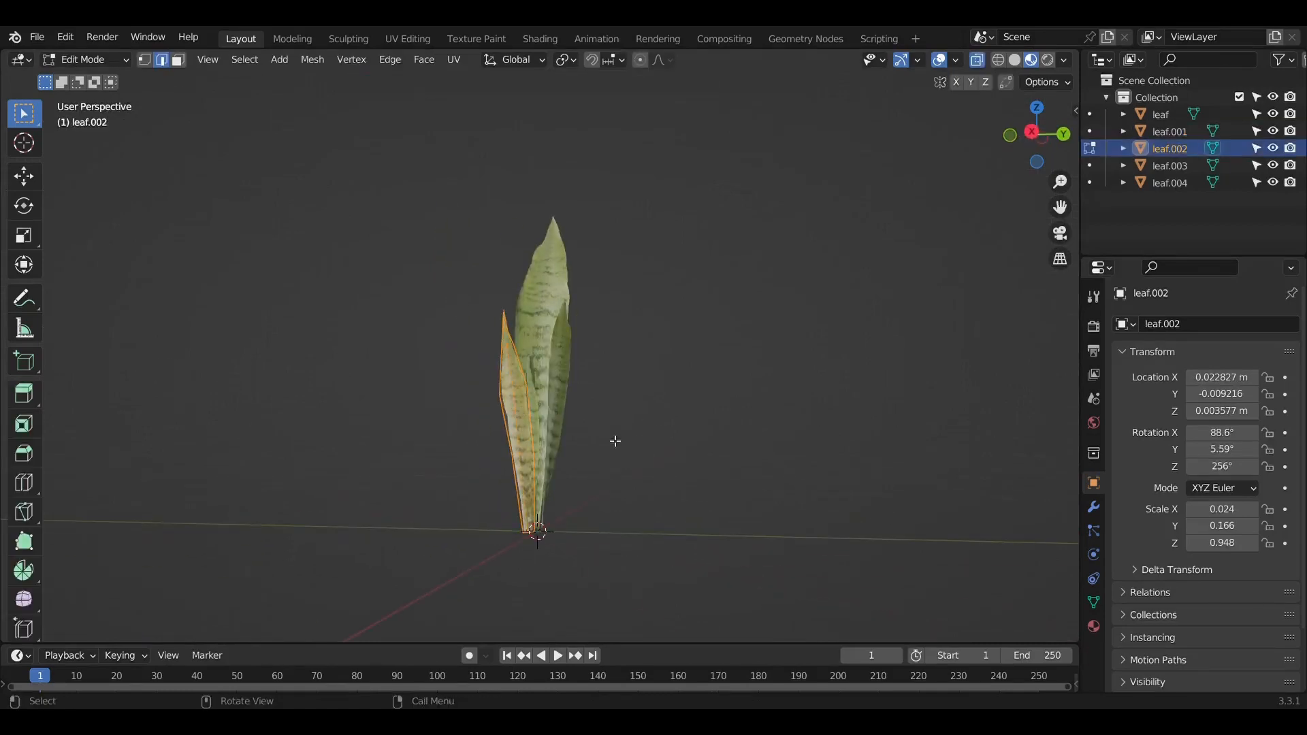
middle_drag(615, 441, 558, 421)
click(1017, 133)
drag(412, 305, 607, 470)
middle_drag(636, 465, 572, 452)
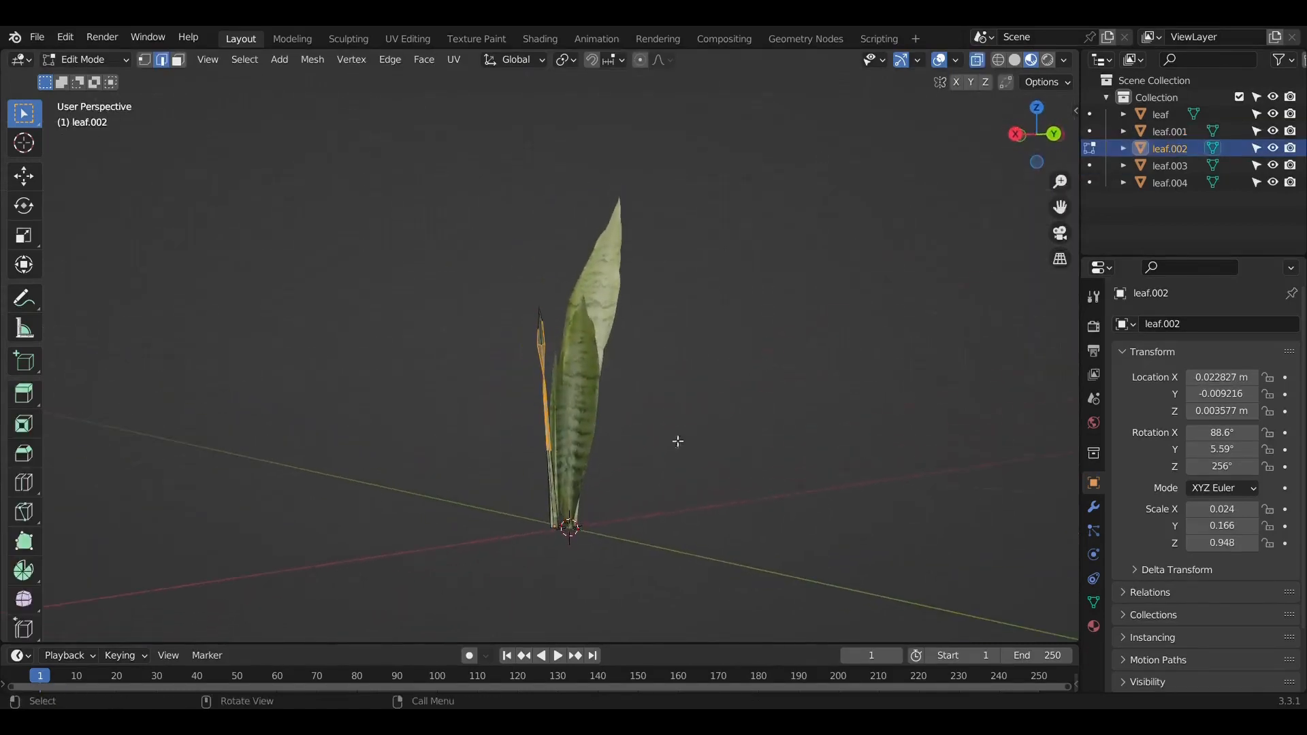
key(r)
click(732, 443)
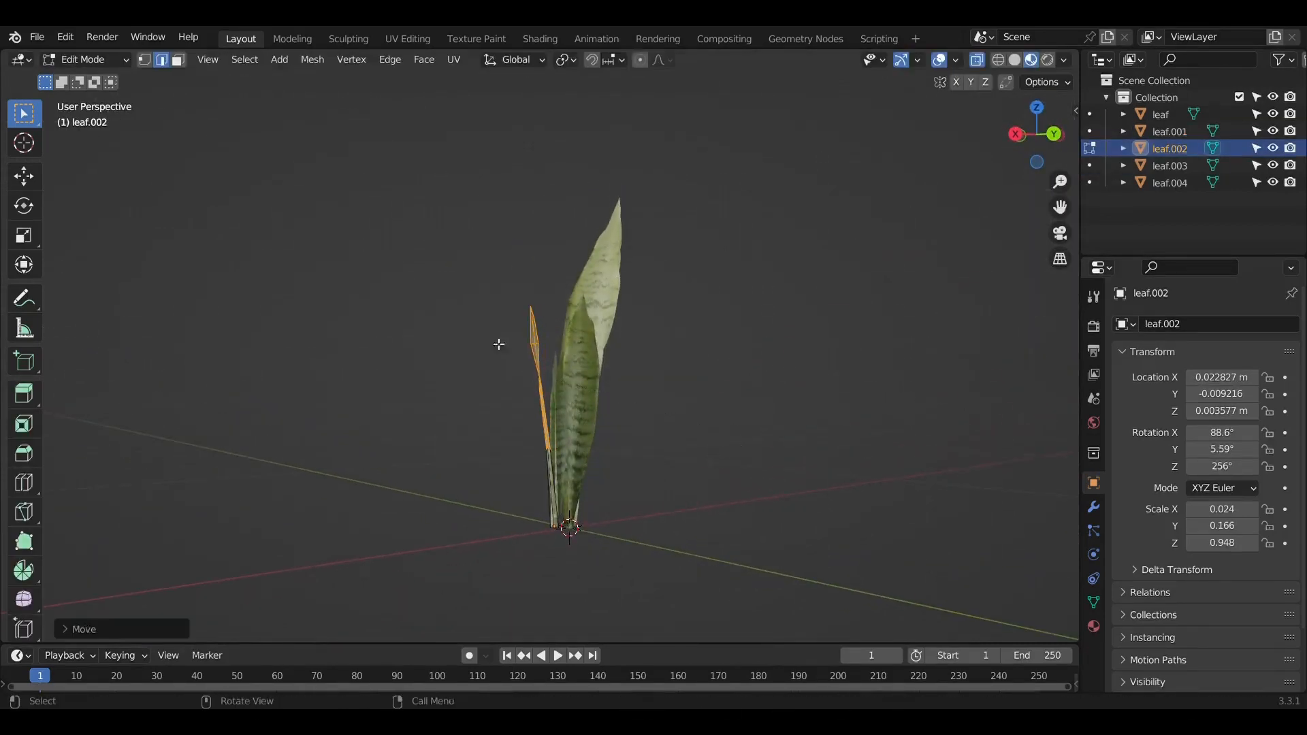
Step: Curve leaf.002 further by rotating and moving its upper sections toward the tip
key(r)
click(747, 397)
key(g)
click(714, 412)
click(650, 426)
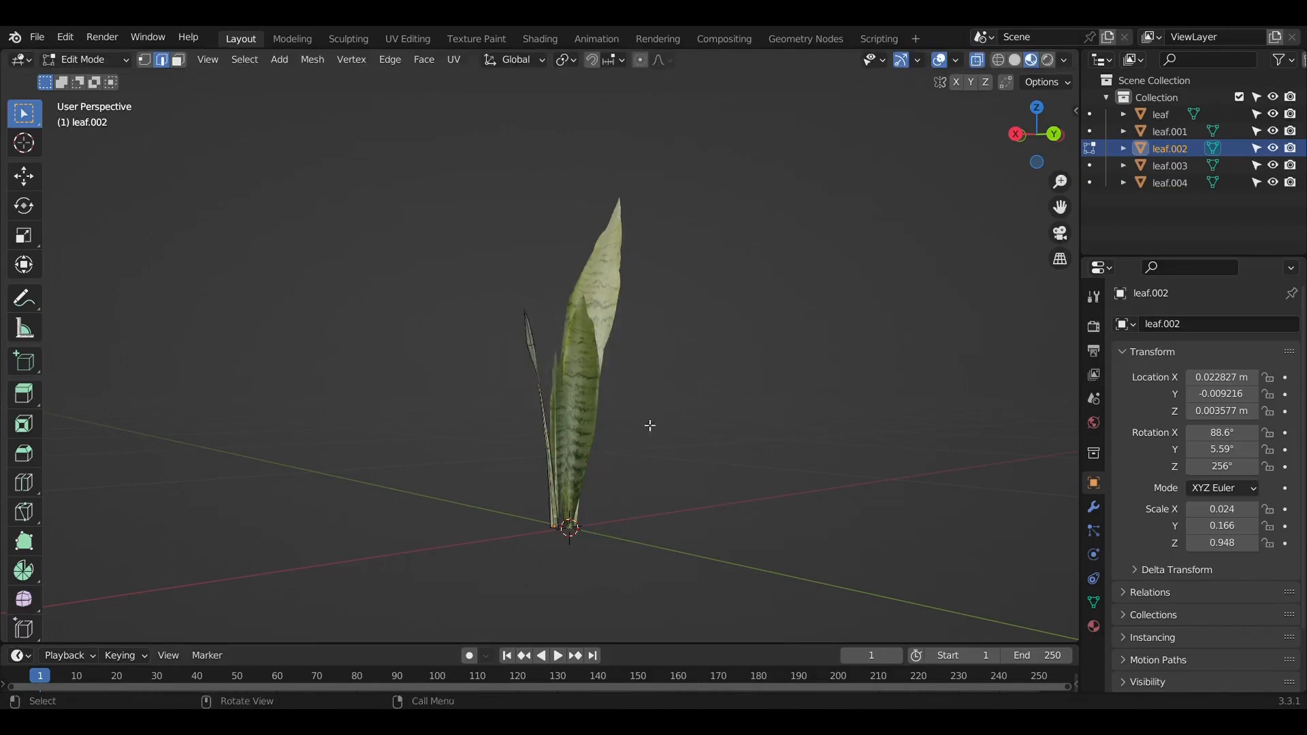
middle_drag(477, 347, 470, 413)
key(r)
click(686, 412)
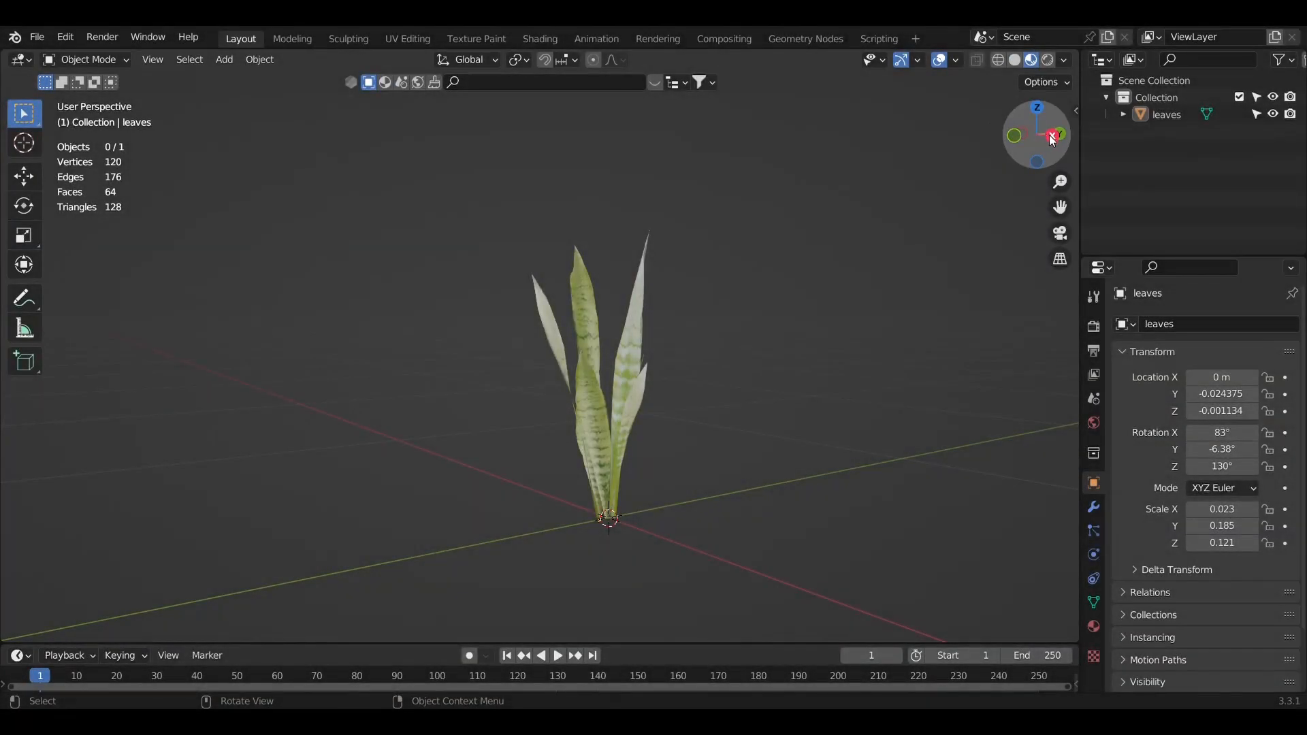
Step: In the right view, add a cylinder at the origin and scale it to about 0.071 for the pot
click(1052, 136)
key(shift+a)
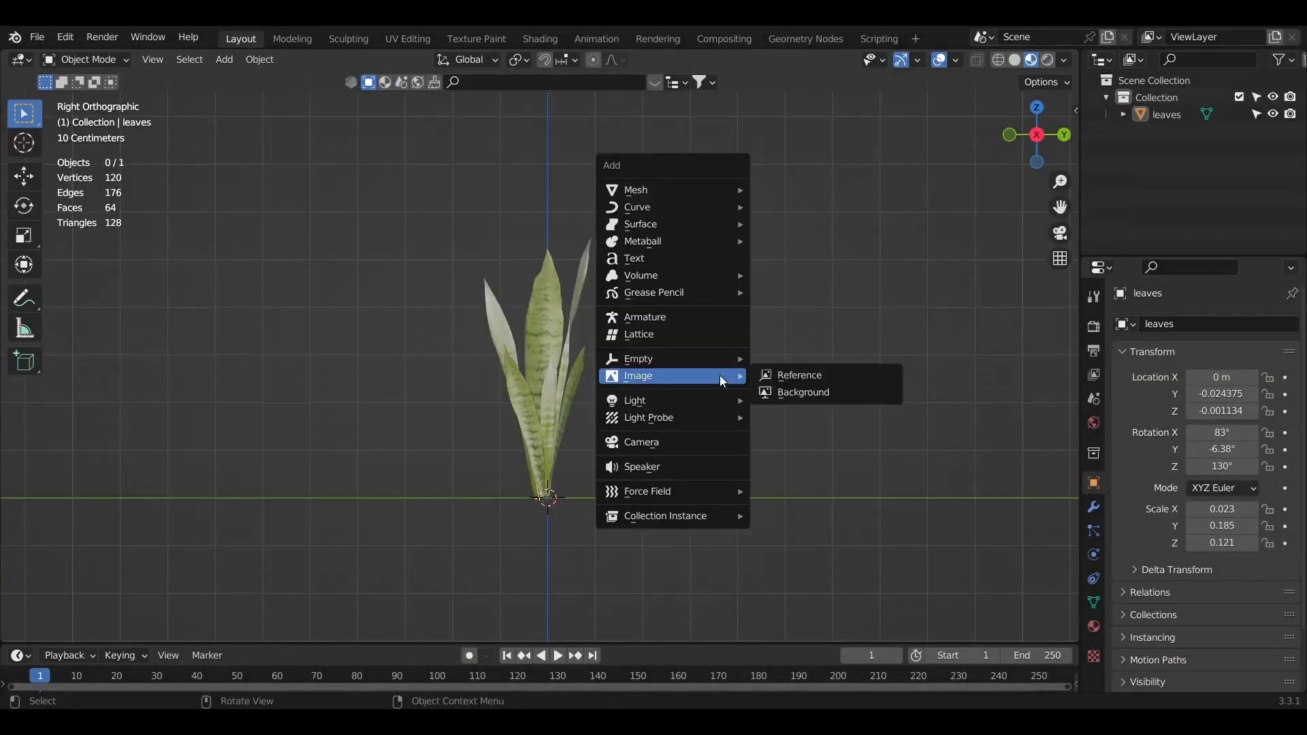
mouse_move(726, 196)
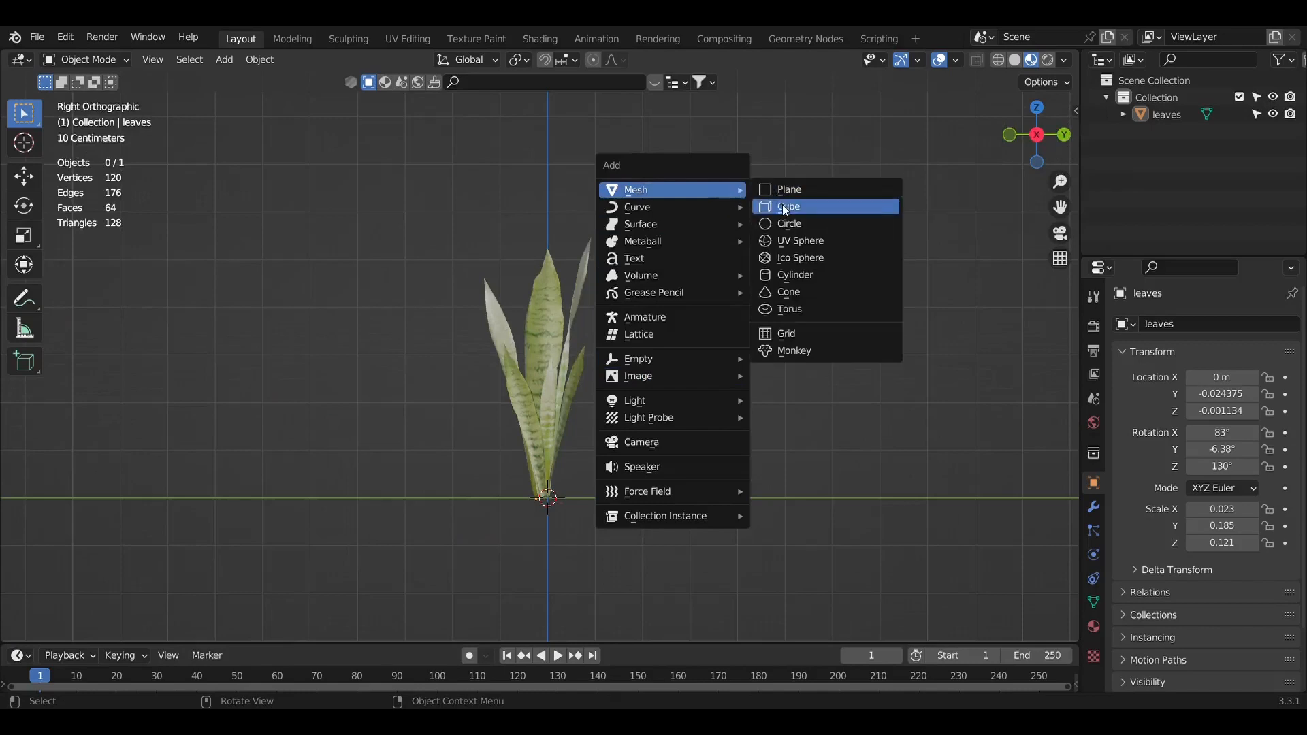
click(799, 274)
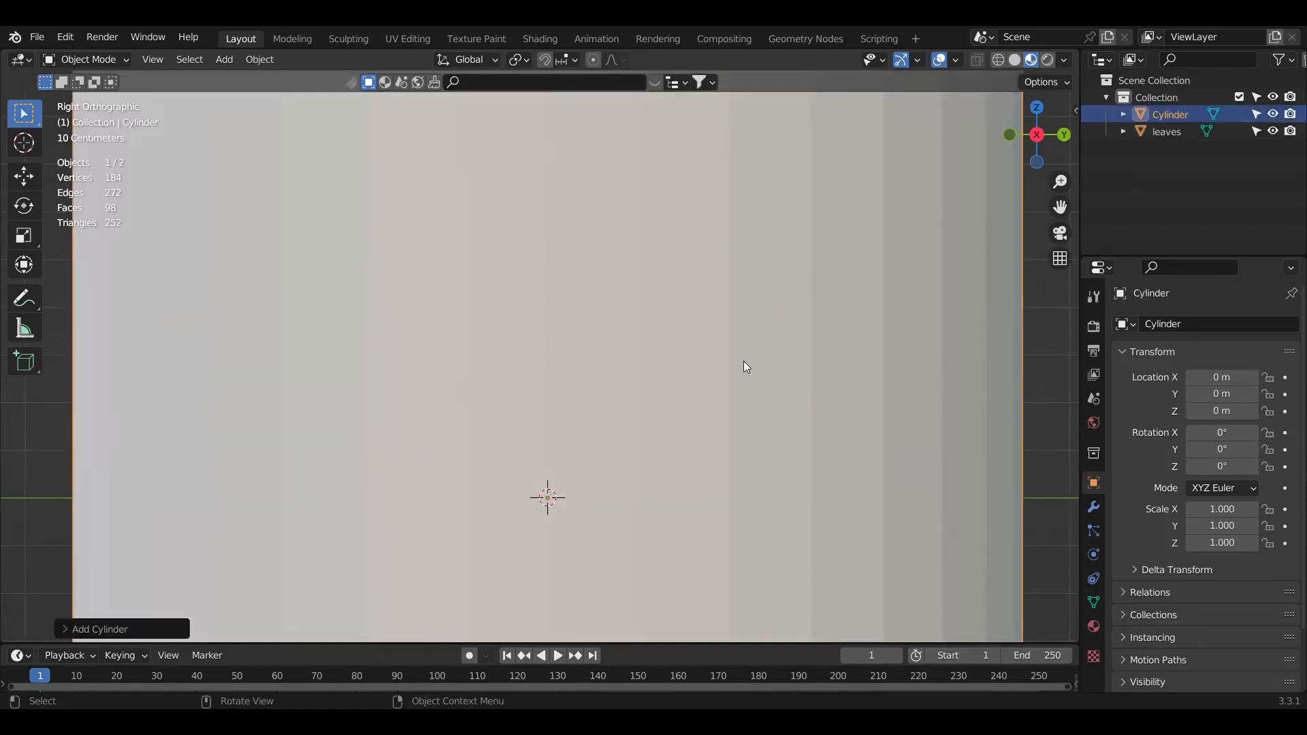
scroll(743, 360, down, 5)
key(s)
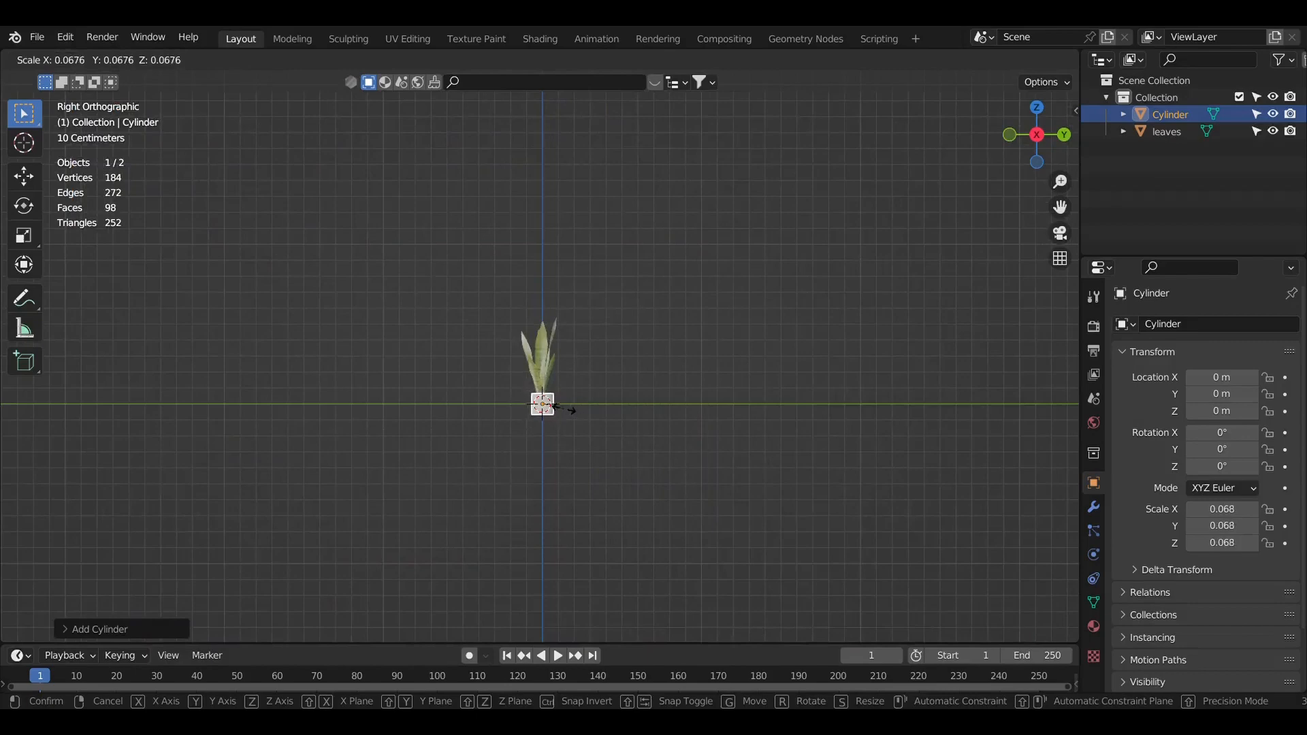
click(568, 410)
scroll(709, 385, up, 6)
key(s)
click(680, 394)
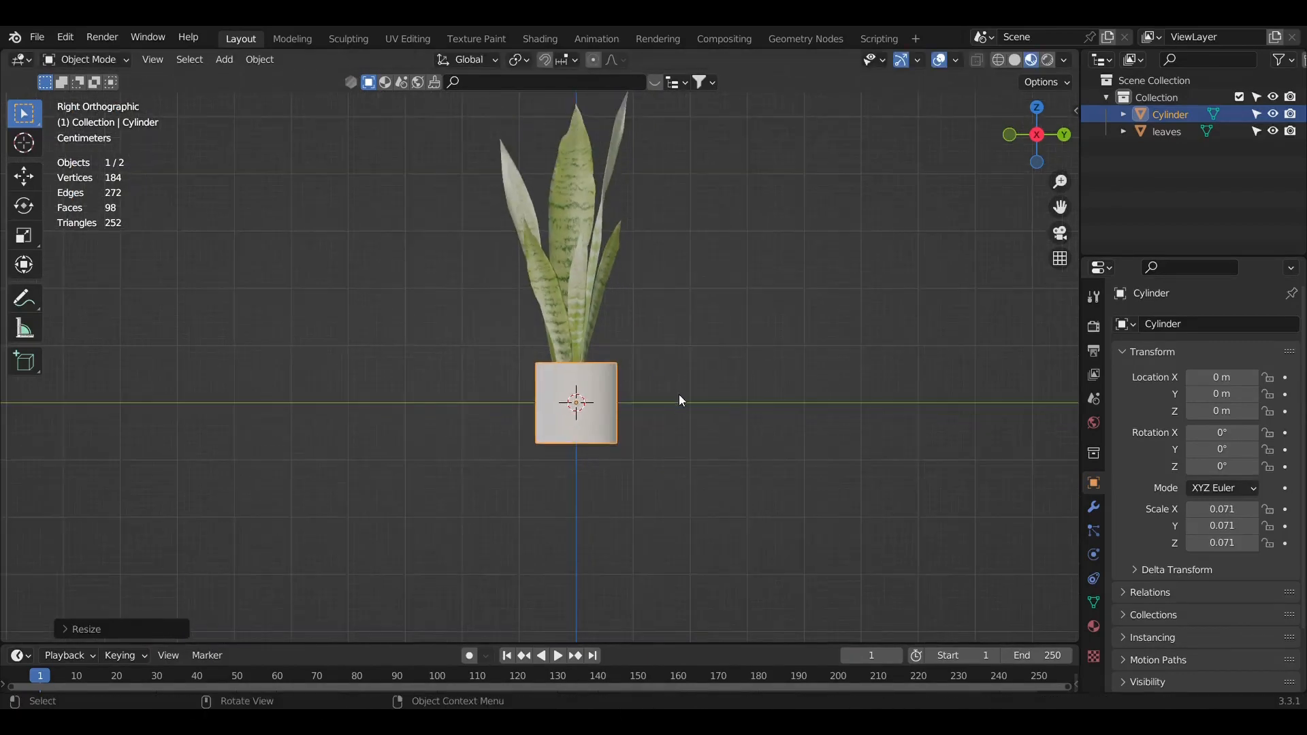
Step: Raise the cylinder about 0.072 m along Z so its bottom rests on the ground line
key(g)
key(z)
click(687, 359)
Step: In Edit Mode, inset the cylinder's top face and extrude it down about 0.028 m to hollow the pot
scroll(664, 360, up, 3)
right_click(643, 361)
click(643, 361)
key(Tab)
middle_drag(644, 361, 744, 402)
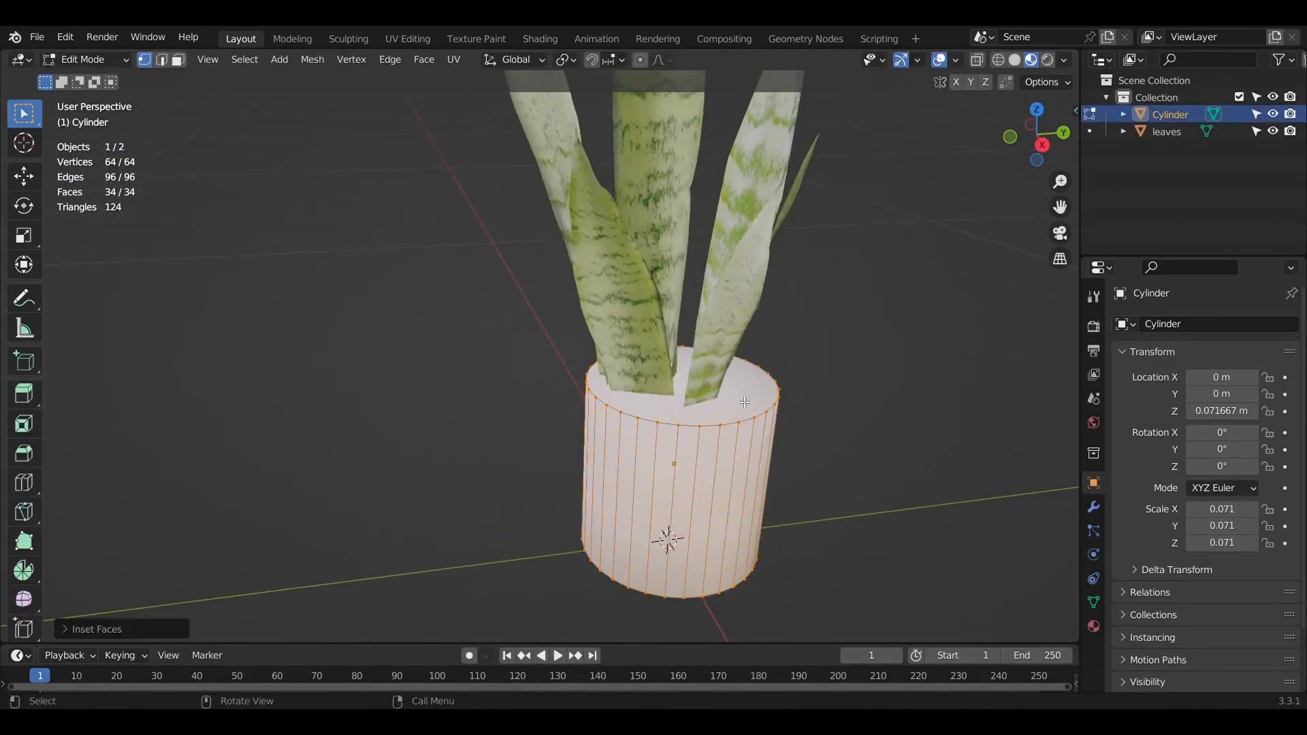
key(Tab)
key(Tab)
key(3)
click(744, 403)
key(i)
click(894, 397)
key(e)
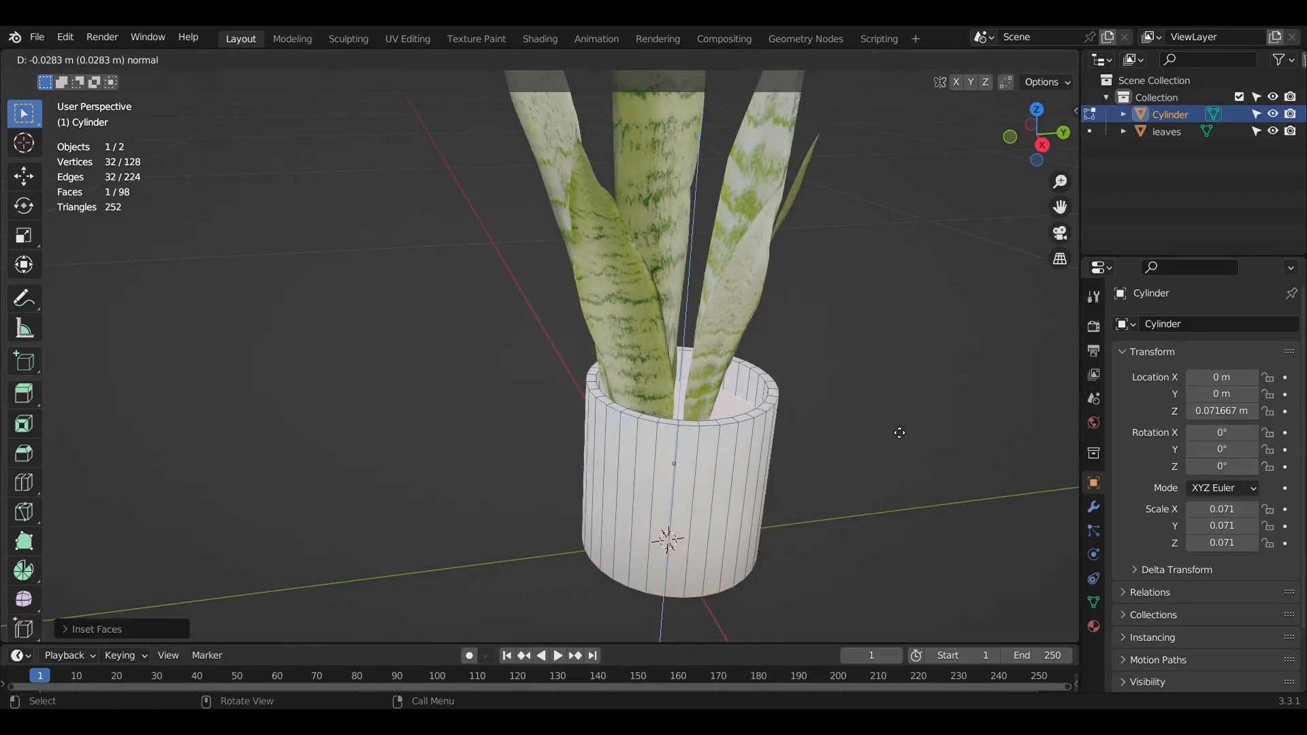
click(899, 433)
Step: Add a loop cut around the pot's wall and slide it close to the bottom edge
middle_drag(898, 433, 692, 383)
click(692, 383)
key(ctrl+r)
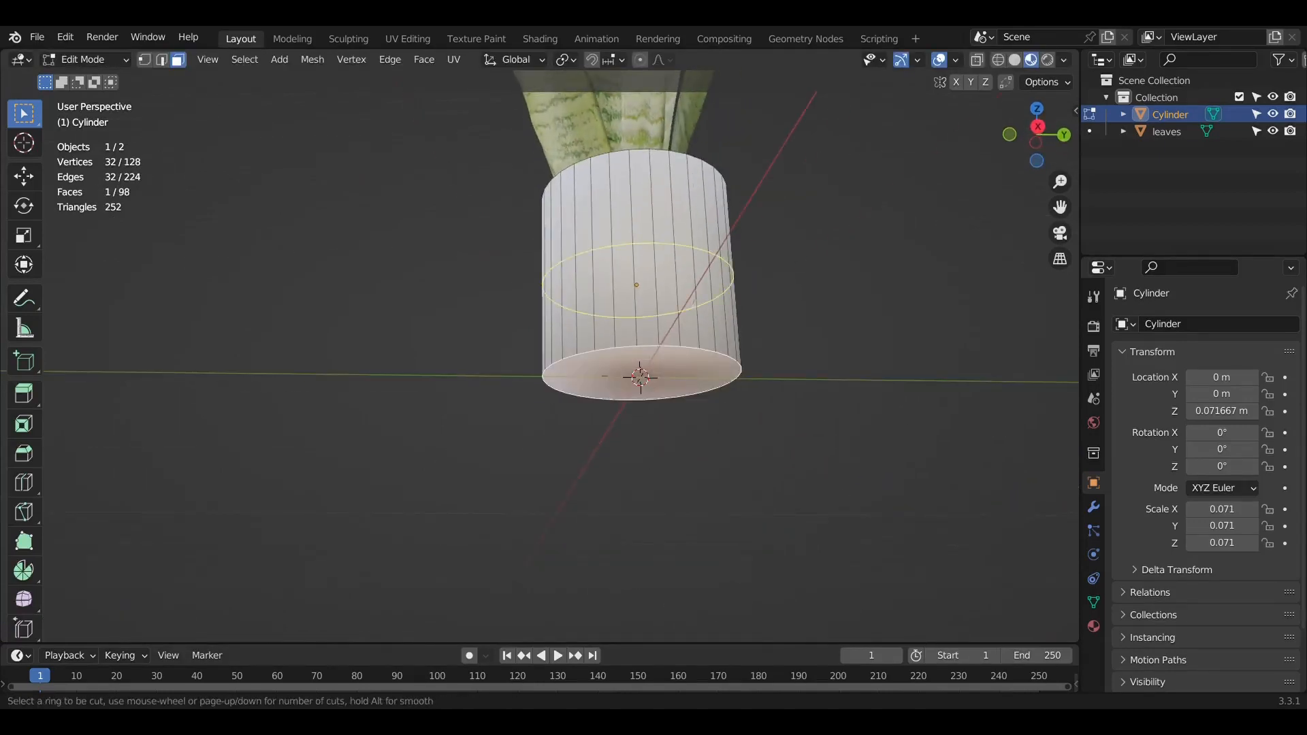
click(694, 320)
click(695, 361)
Step: Bevel the pot's bottom edge loop with 3 segments
alt+click(698, 351)
scroll(698, 351, up, 5)
middle_drag(827, 374, 822, 392)
key(ctrl+b)
scroll(827, 396, up, 2)
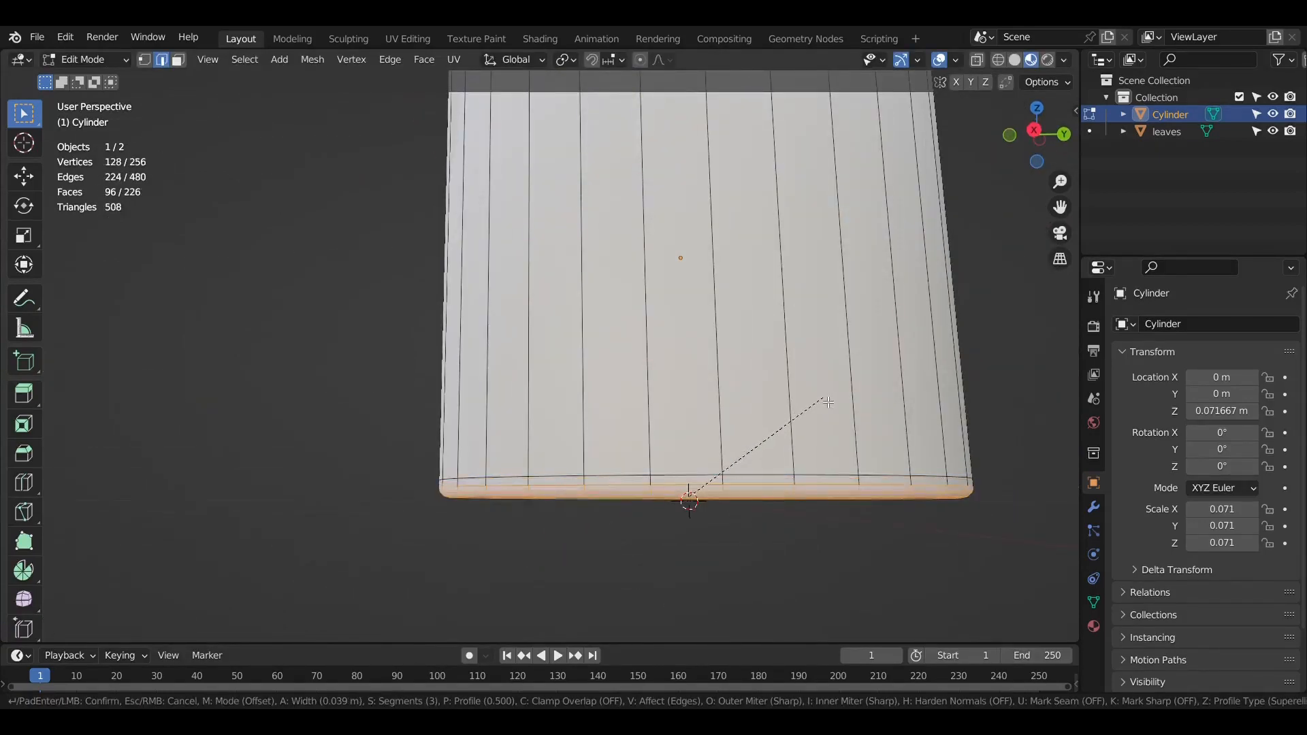
click(826, 399)
Step: Bevel the inner and outer edge loops of the pot's top rim and leave Edit Mode
click(794, 476)
scroll(803, 435, down, 4)
shift+middle_drag(817, 297, 803, 402)
alt+click(815, 461)
key(ctrl+b)
scroll(890, 429, down, 1)
click(887, 432)
alt+click(829, 480)
key(ctrl+b)
click(886, 458)
click(886, 457)
key(Tab)
Step: Select the leaves and, in the right view, move them up about 0.12 m into the pot's opening
scroll(747, 385, down, 3)
click(633, 307)
click(1036, 140)
key(g)
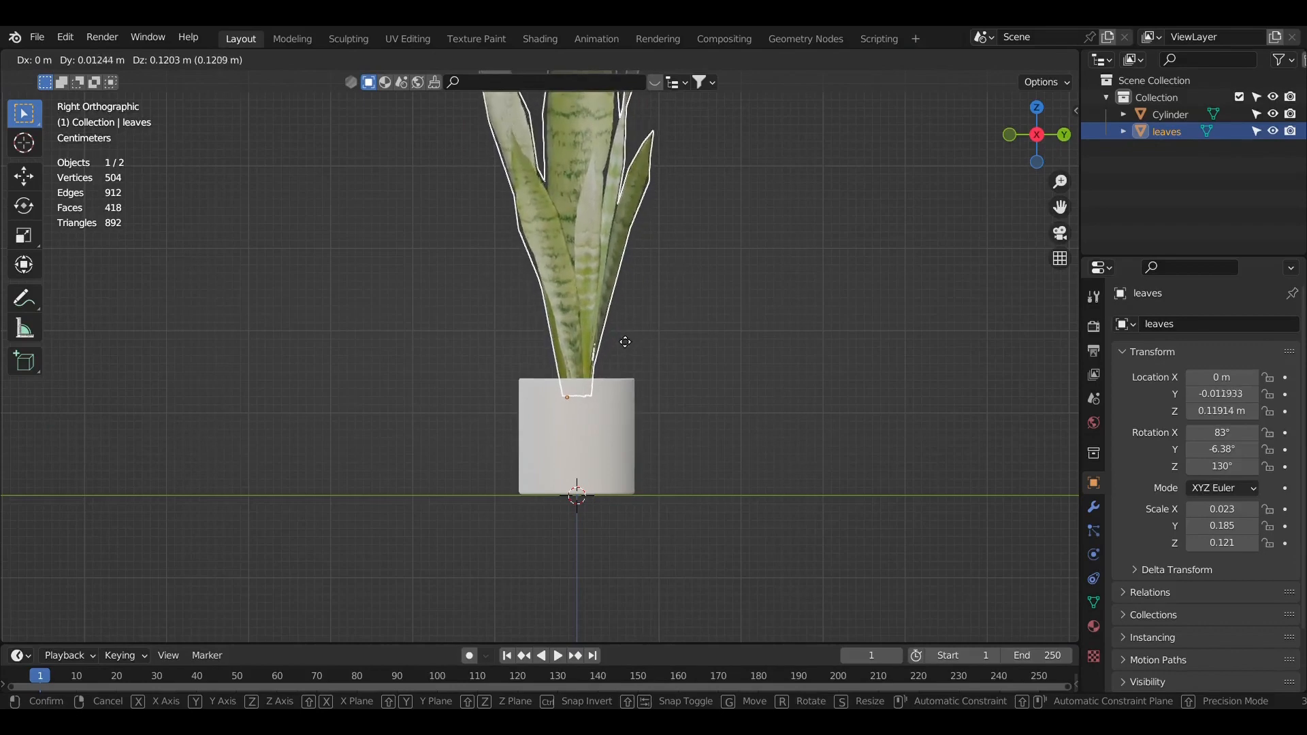
click(624, 338)
click(701, 395)
Step: Lower the leaves along Z to about 0.119 m so their bases meet the pot's inner floor
mouse_move(701, 398)
middle_down()
mouse_move(823, 456)
mouse_move(724, 395)
middle_up()
scroll(715, 384, up, 5)
middle_drag(605, 411, 599, 425)
click(565, 425)
key(g)
key(z)
click(582, 455)
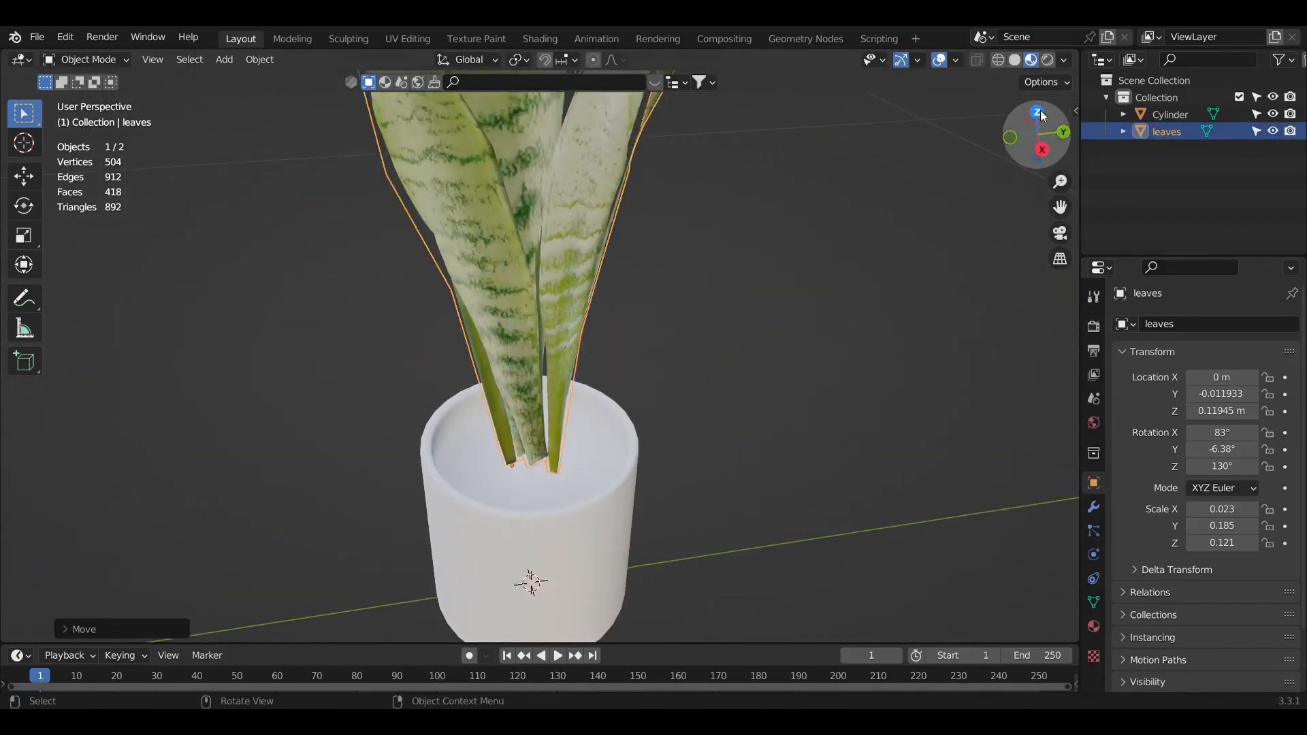
Step: In the top view, move the leaves to the centre of the pot's opening
click(1036, 112)
key(g)
click(757, 397)
Step: In Edit Mode on the pot, bevel the edge loop around the inner floor and return to Object Mode
middle_drag(830, 470, 550, 407)
click(550, 408)
key(Tab)
click(530, 405)
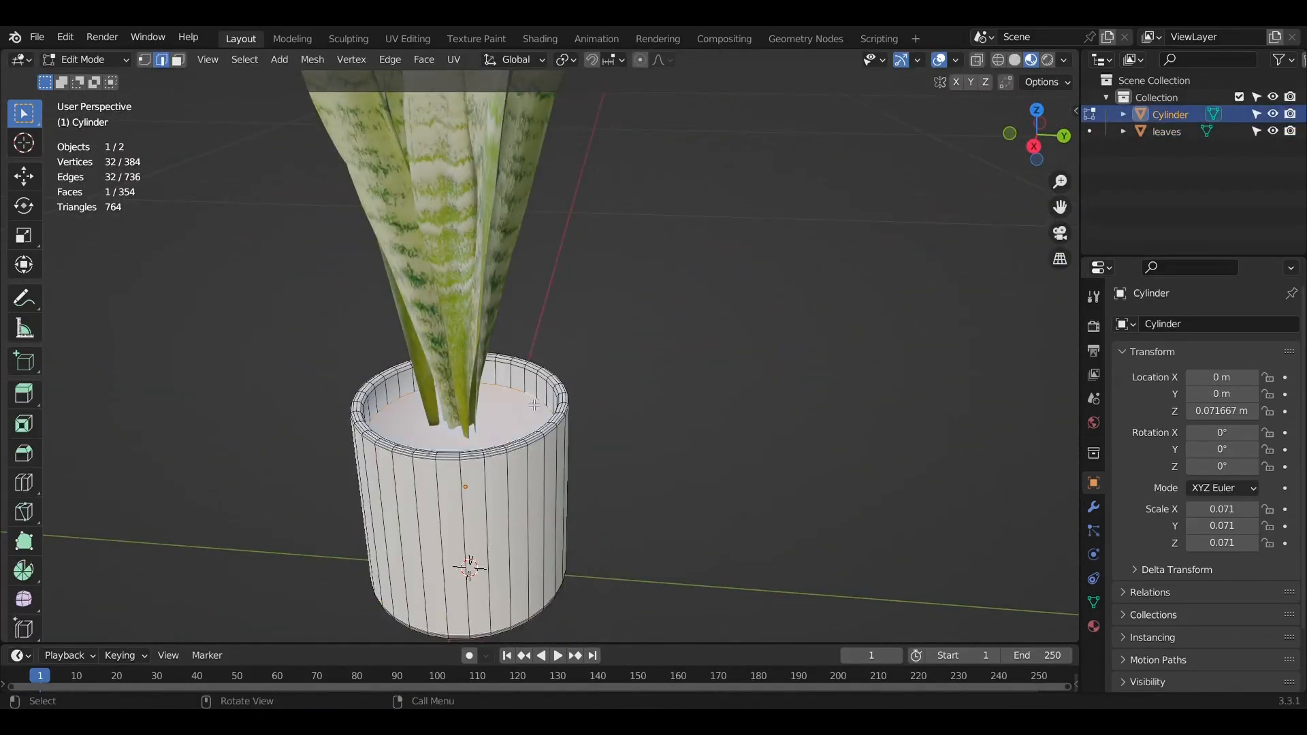
key(Tab)
scroll(716, 392, down, 6)
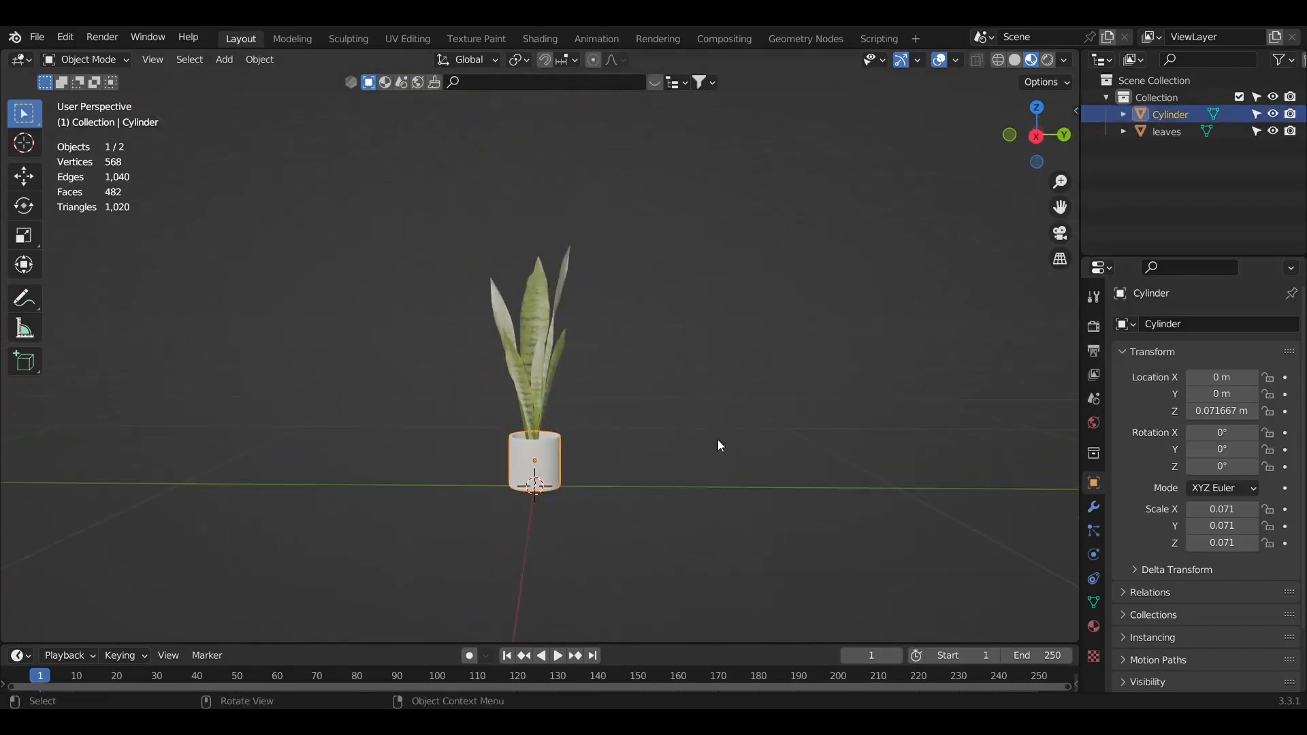
Step: Create a new material for the pot and name it pot_mat
middle_drag(720, 446, 749, 450)
click(1093, 626)
double_click(1174, 396)
text(pot_mat)
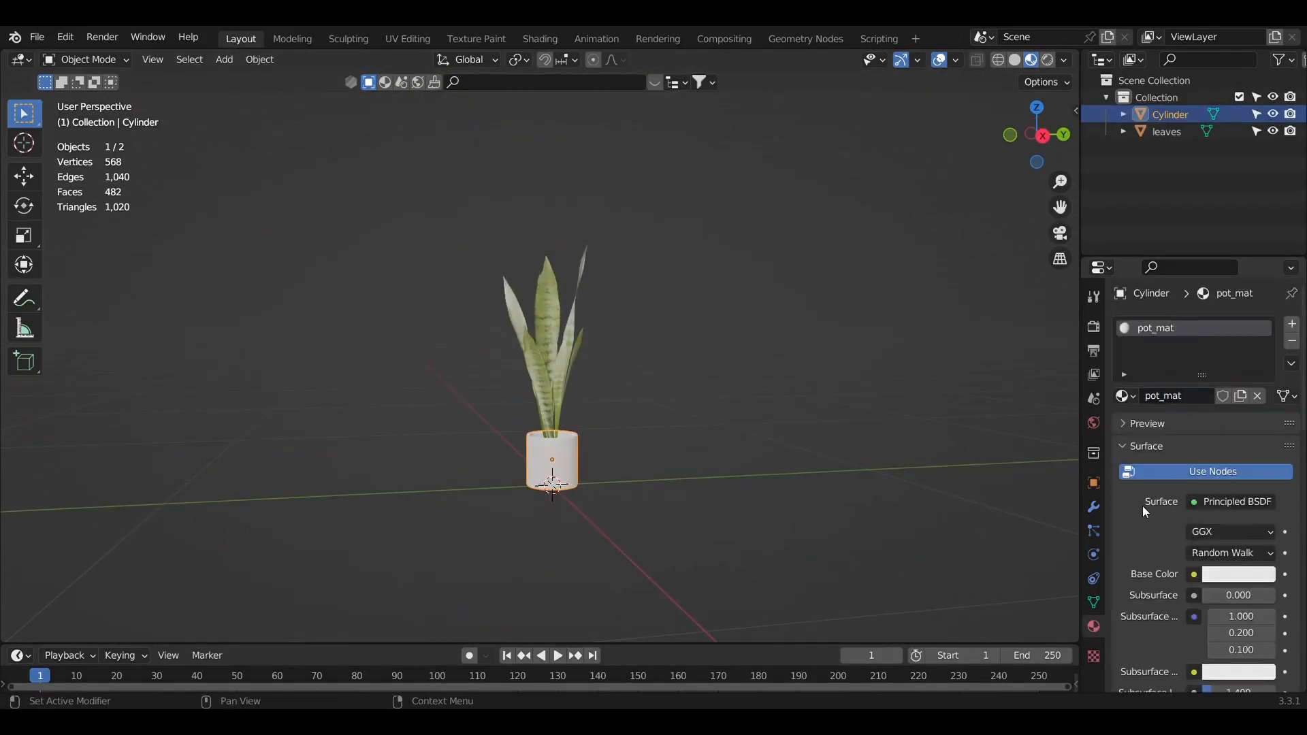
Step: Set pot_mat's base color to a dark reddish brown with H 0.011, S 0.941 and V 0.039
scroll(1143, 506, down, 3)
click(1236, 465)
click(1178, 337)
drag(1261, 328, 1262, 318)
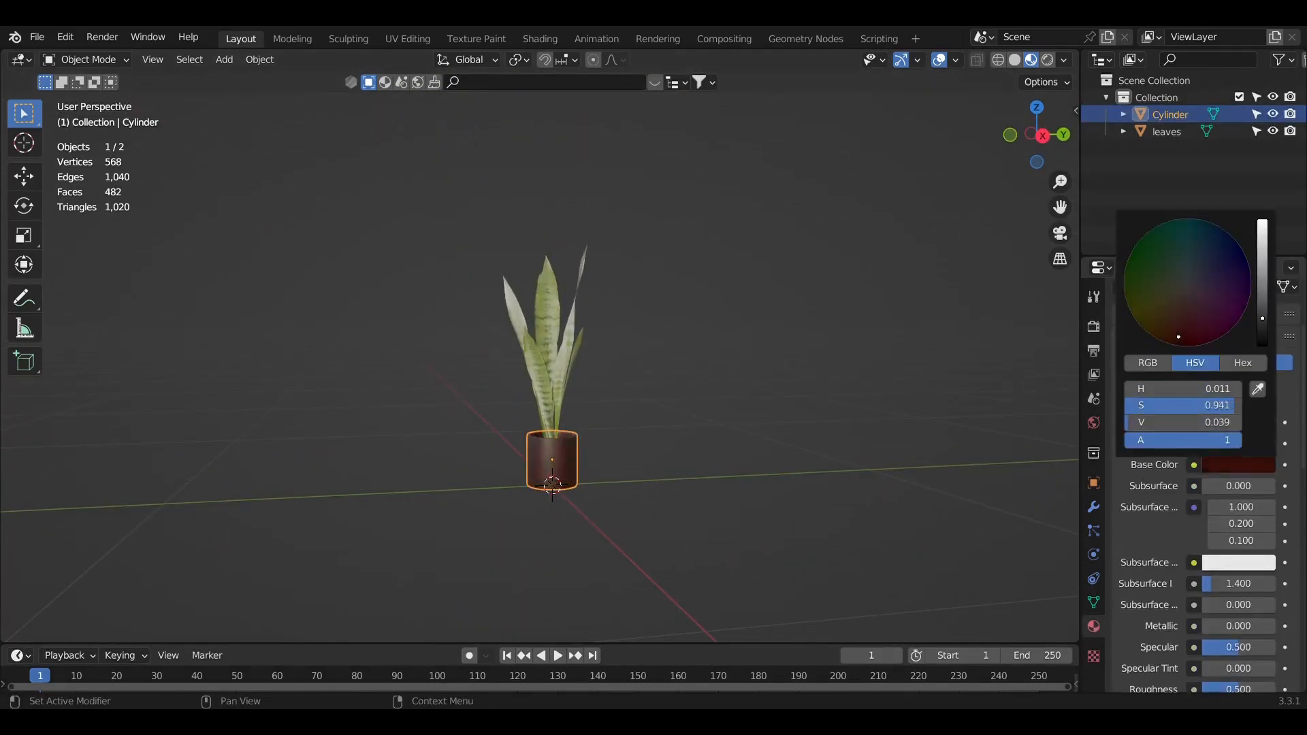
Step: In Edit Mode on the pot, select the edge loop around the inner floor and delete it as an edge loop
click(614, 428)
middle_drag(614, 428, 657, 450)
scroll(659, 429, up, 4)
click(603, 525)
key(Tab)
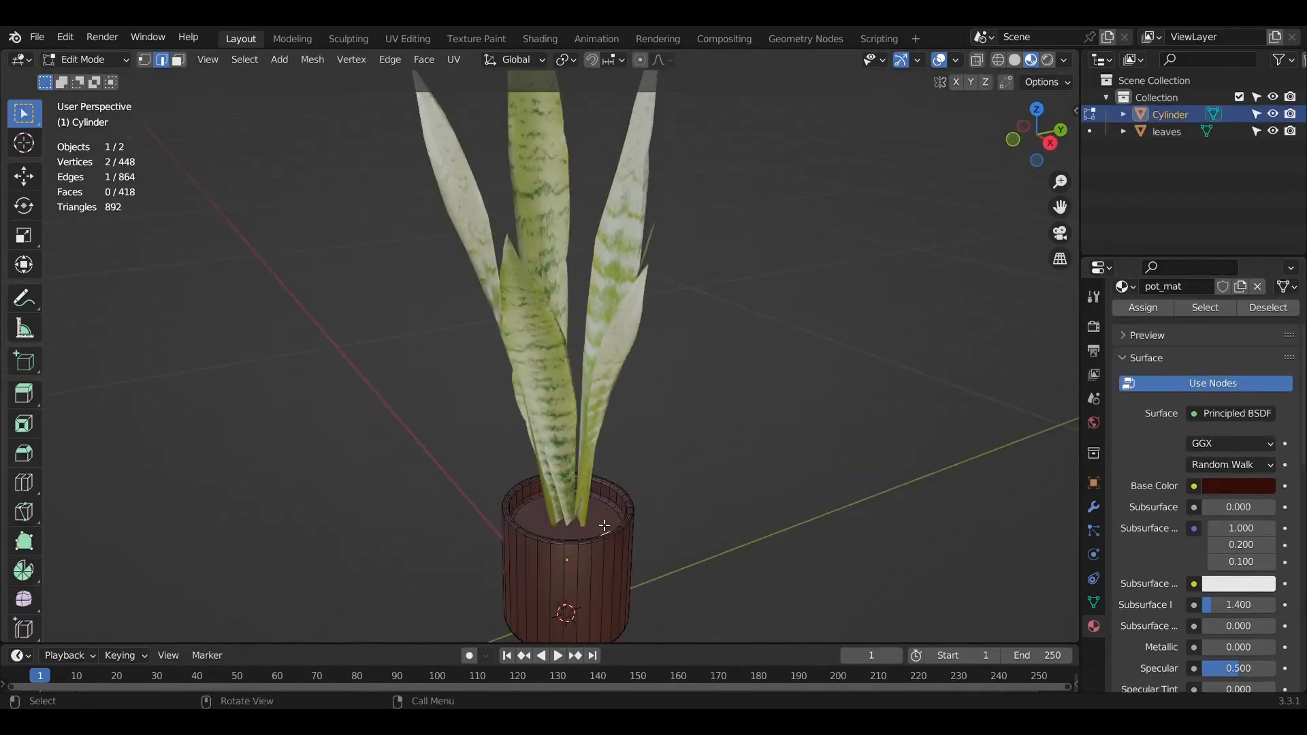
key(3)
scroll(653, 521, up, 3)
scroll(651, 578, up, 4)
shift+middle_drag(650, 585, 610, 476)
key(2)
alt+click(610, 475)
key(x)
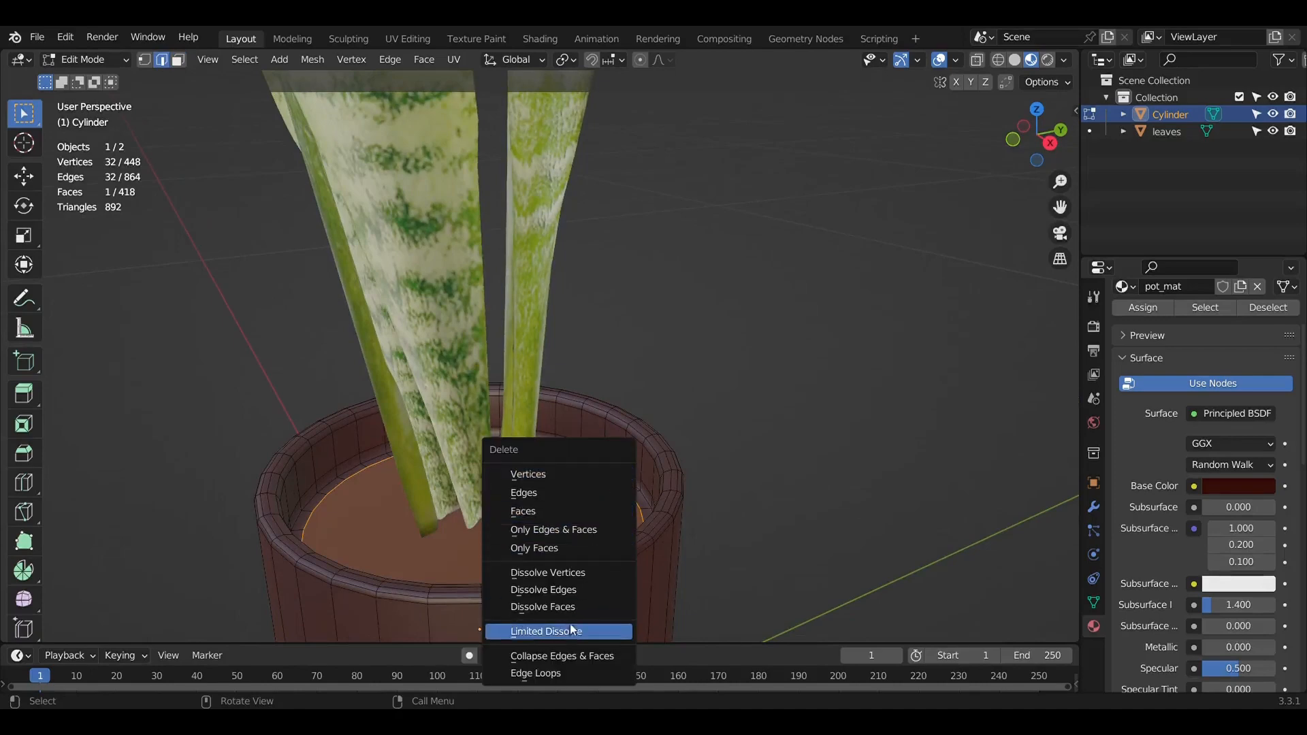
click(565, 671)
Step: Select the pot's inner floor face and create a second material named soil in a new slot
click(602, 490)
key(3)
click(603, 490)
scroll(1218, 371, up, 4)
click(1291, 324)
click(1184, 430)
double_click(1184, 432)
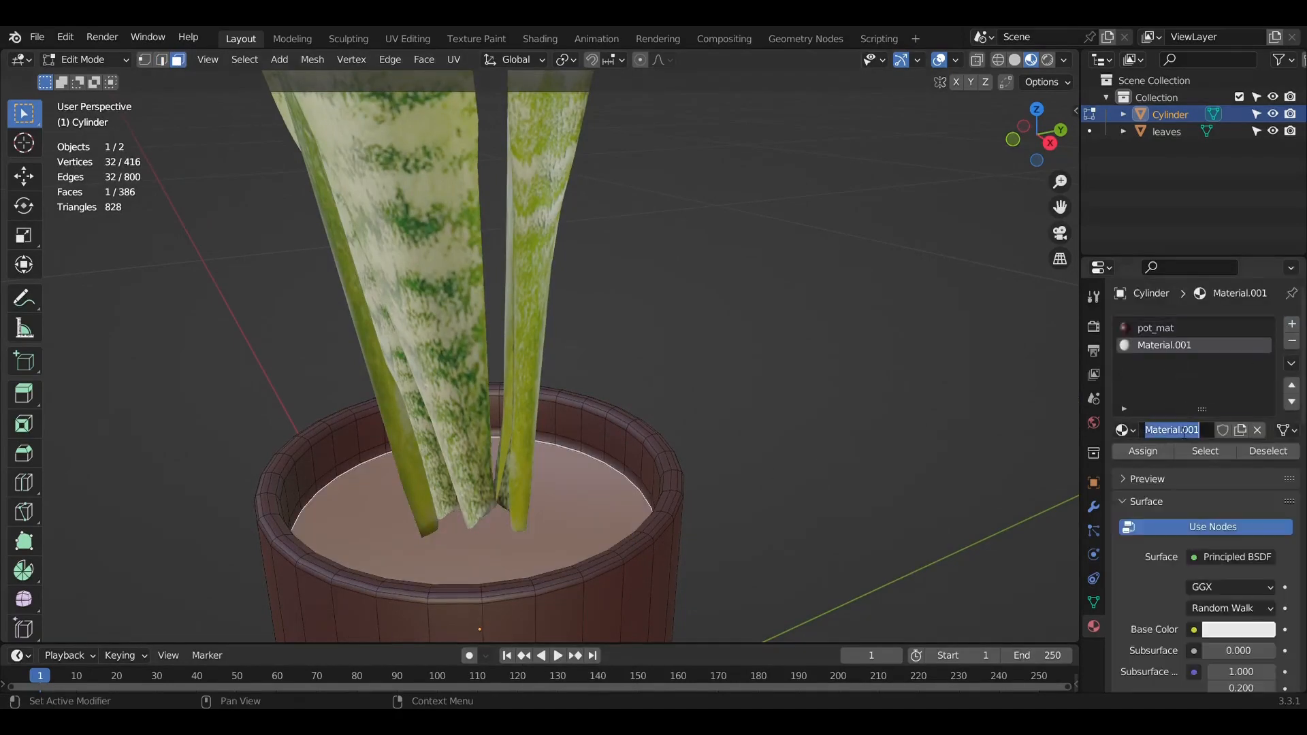
Step: Set the soil material's base color to a very dark reddish brown, assign it to the floor face and return to Object Mode
click(1222, 630)
drag(1260, 401, 1259, 498)
click(1178, 491)
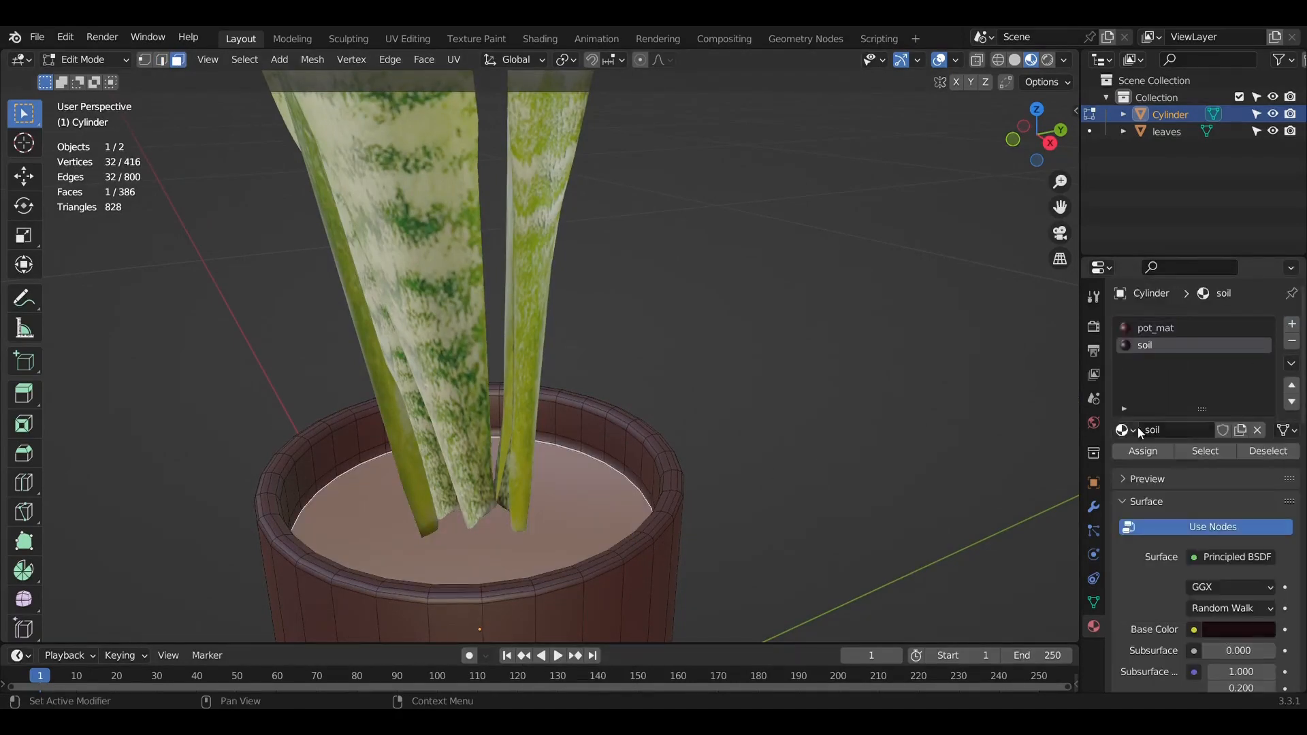
click(1142, 450)
click(837, 420)
key(Tab)
click(748, 381)
Step: Switch the viewport to rendered shading and add a Sun light with a strength of 5
scroll(694, 355, down, 9)
middle_drag(696, 354, 656, 384)
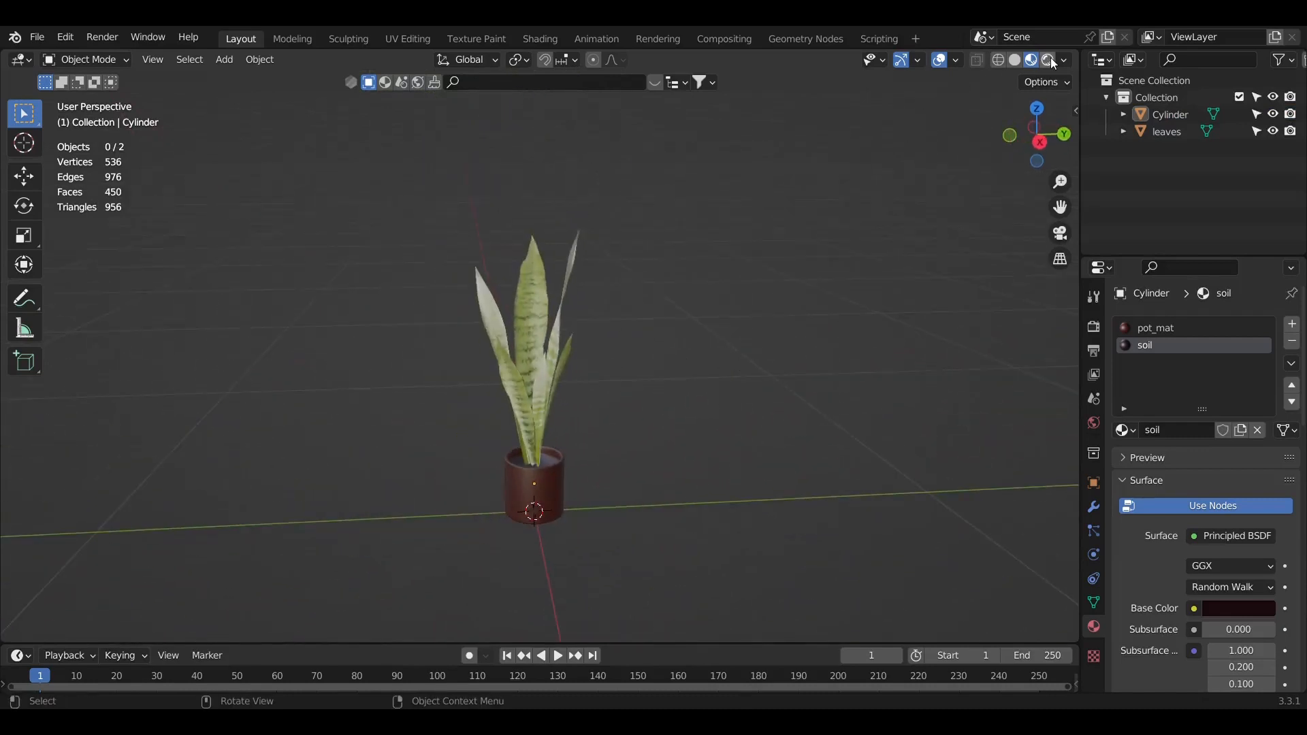
key(z)
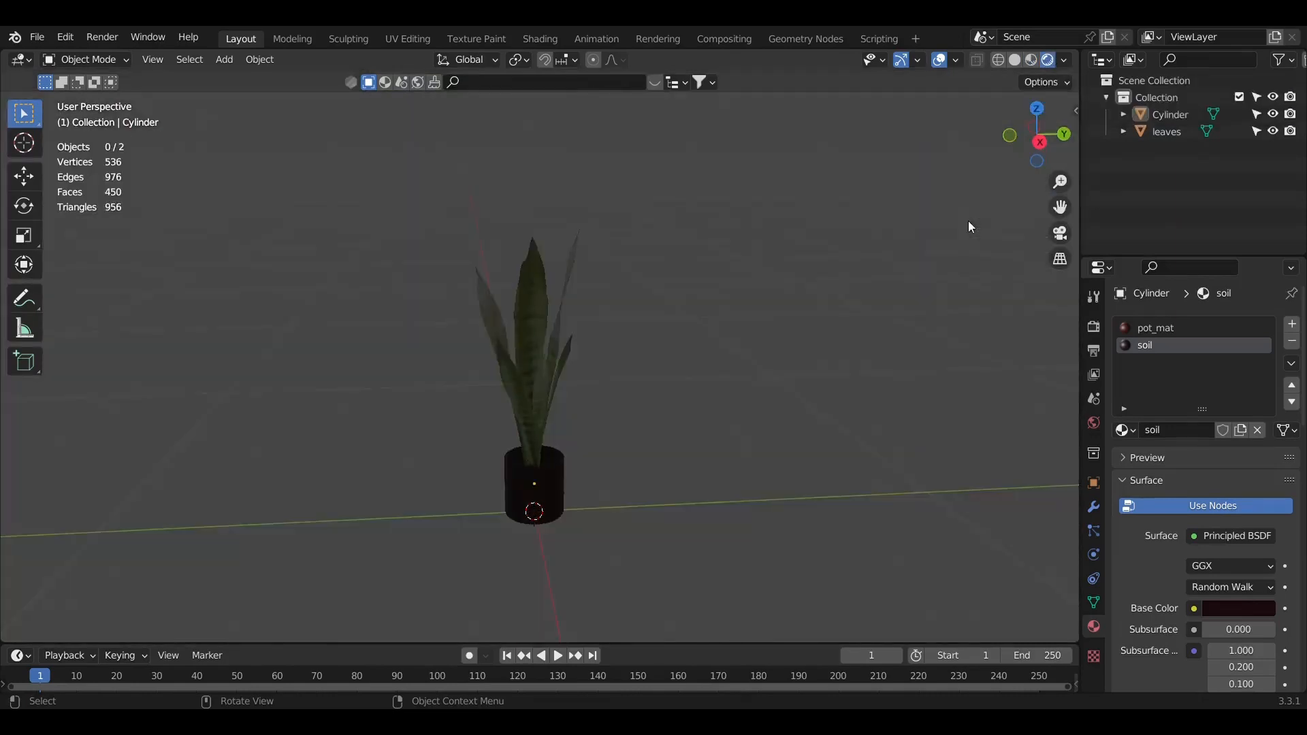
key(shift+a)
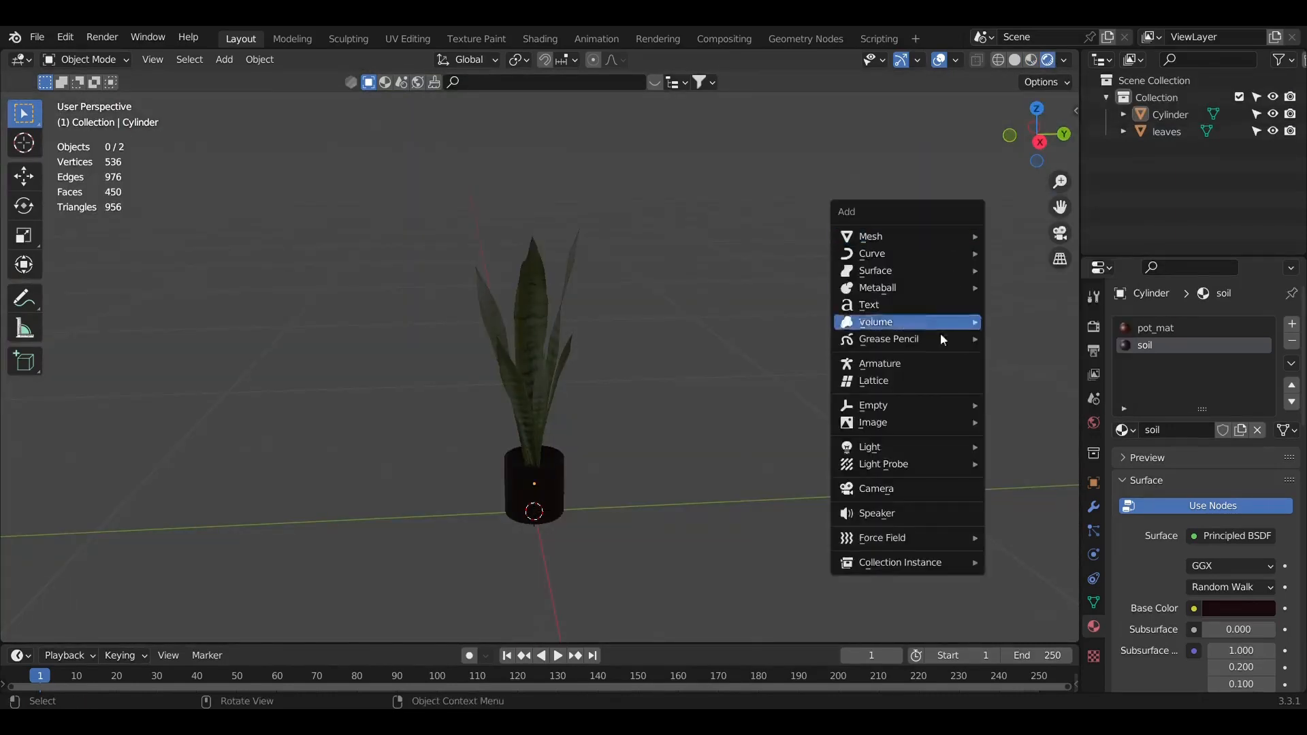
mouse_move(929, 447)
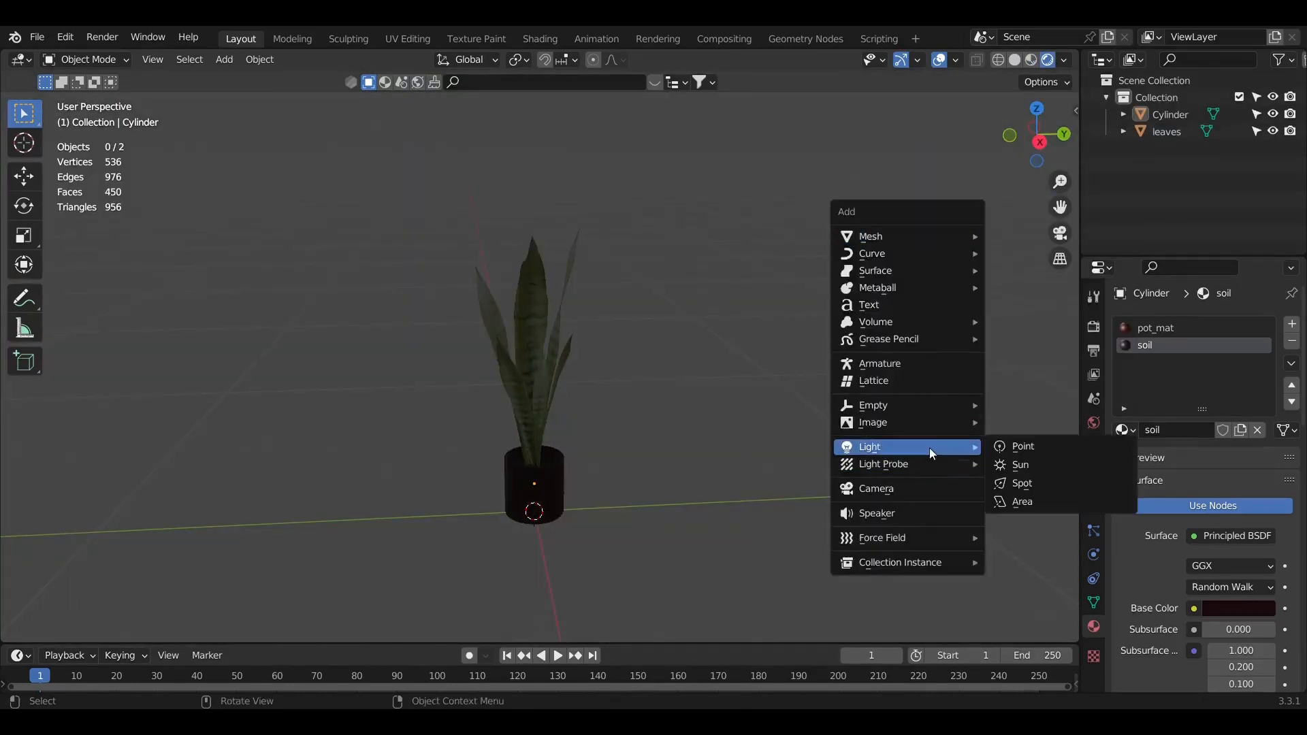
click(1021, 464)
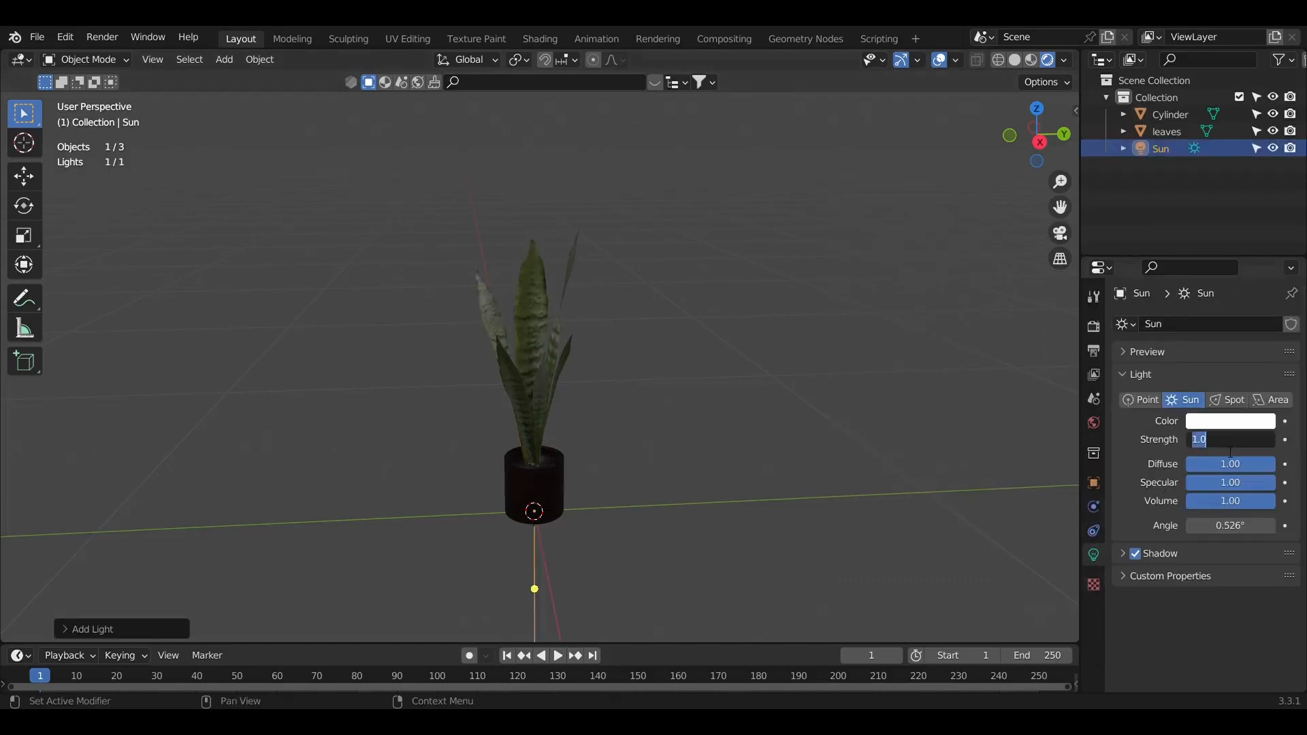
text(5)
key(Return)
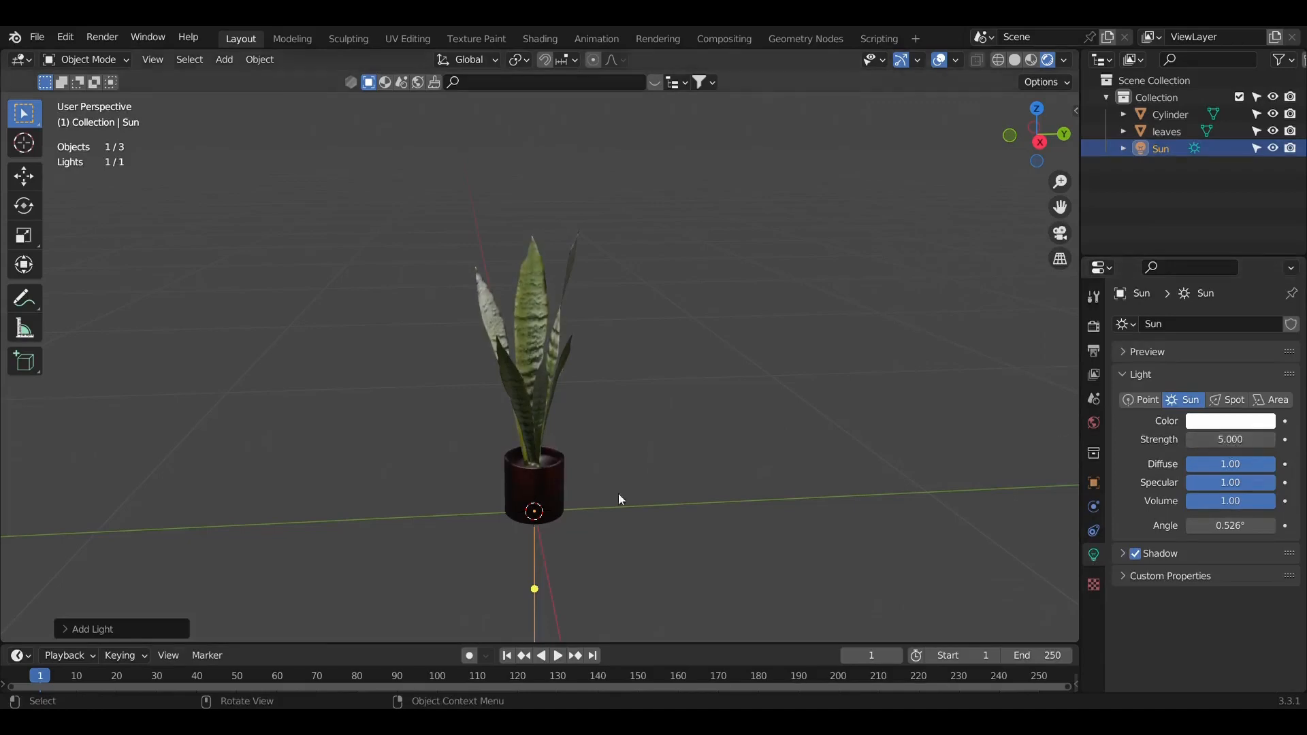
Step: Re-aim the sun so it shines at a slant onto the plant, and check the lighting on the leaves
mouse_move(548, 599)
mouse_down()
mouse_move(599, 584)
mouse_move(583, 565)
mouse_move(637, 551)
mouse_move(506, 604)
mouse_up()
scroll(547, 276, up, 7)
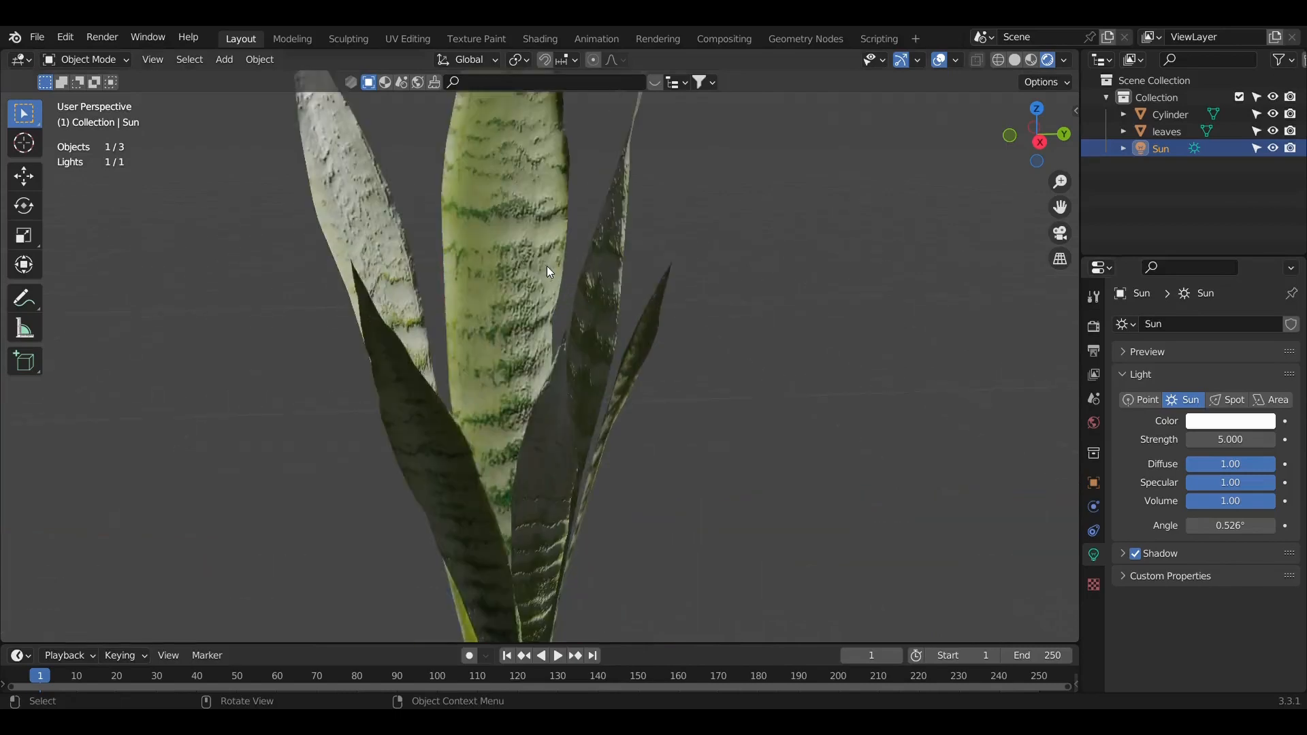
middle_drag(546, 266, 537, 297)
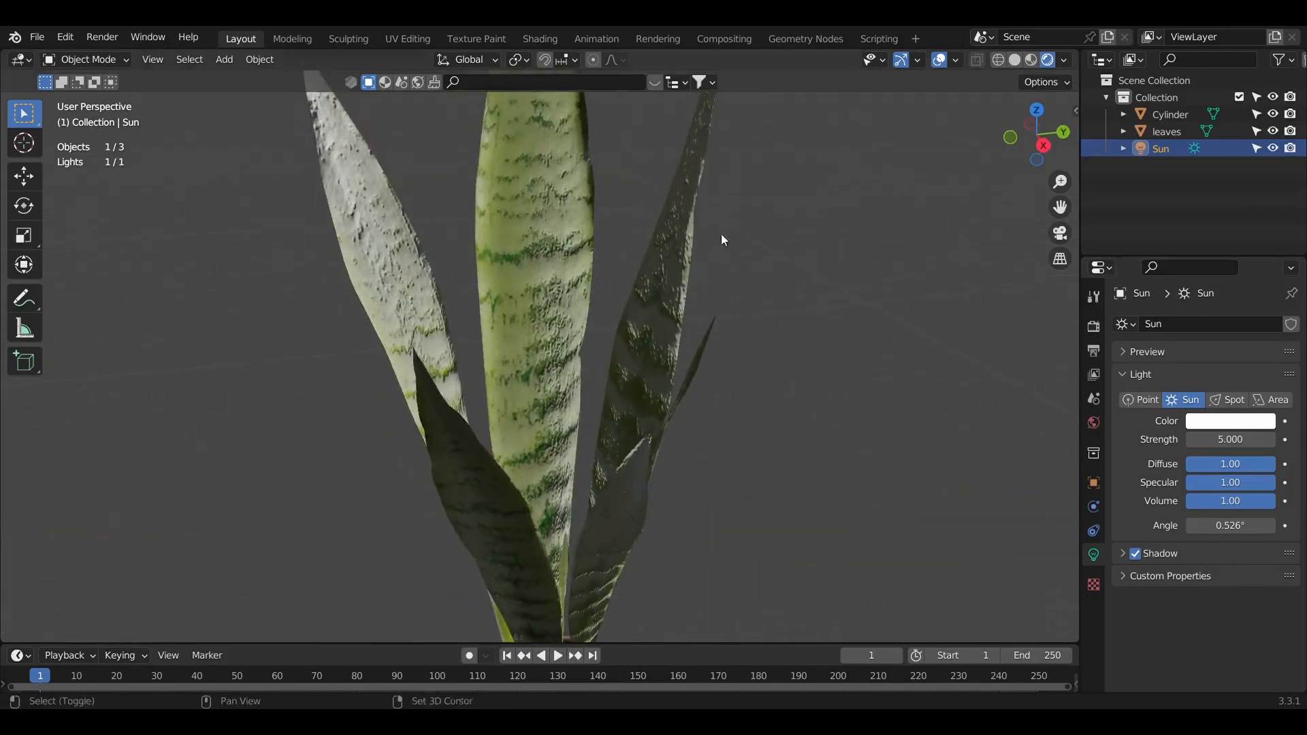
shift+middle_drag(722, 235, 724, 310)
Step: Open the Shading workspace and show its viewport in rendered shading, framed on the leaves
click(543, 40)
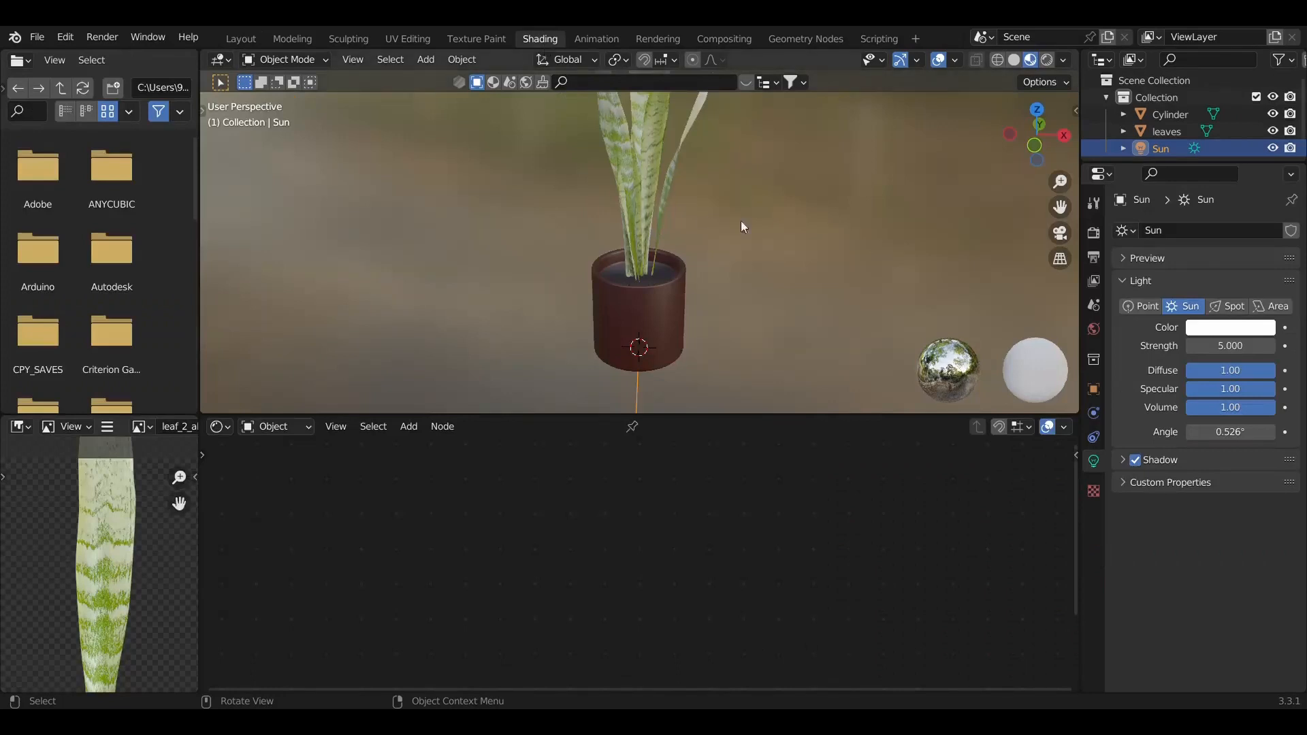
click(1045, 60)
mouse_move(832, 166)
middle_down()
mouse_move(710, 273)
mouse_move(868, 218)
mouse_move(733, 246)
mouse_move(639, 239)
middle_up()
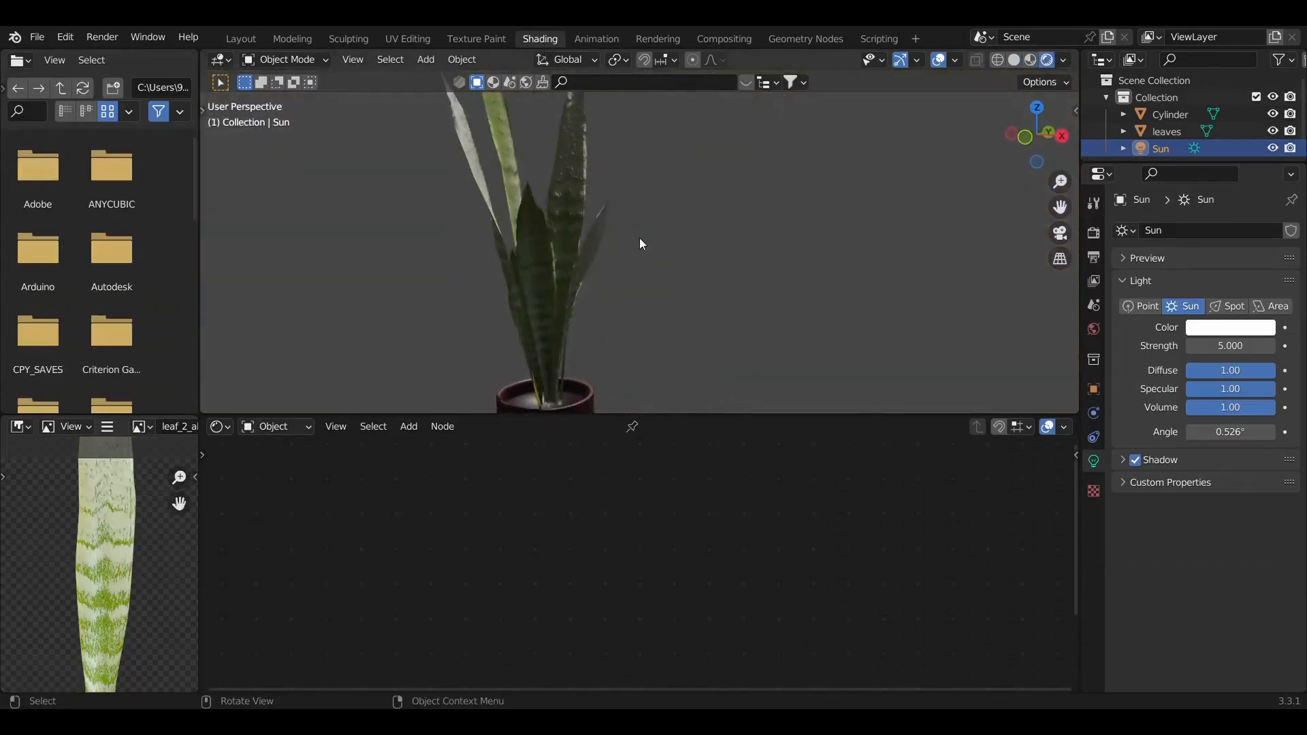
scroll(642, 239, down, 3)
scroll(541, 177, up, 2)
scroll(613, 238, up, 3)
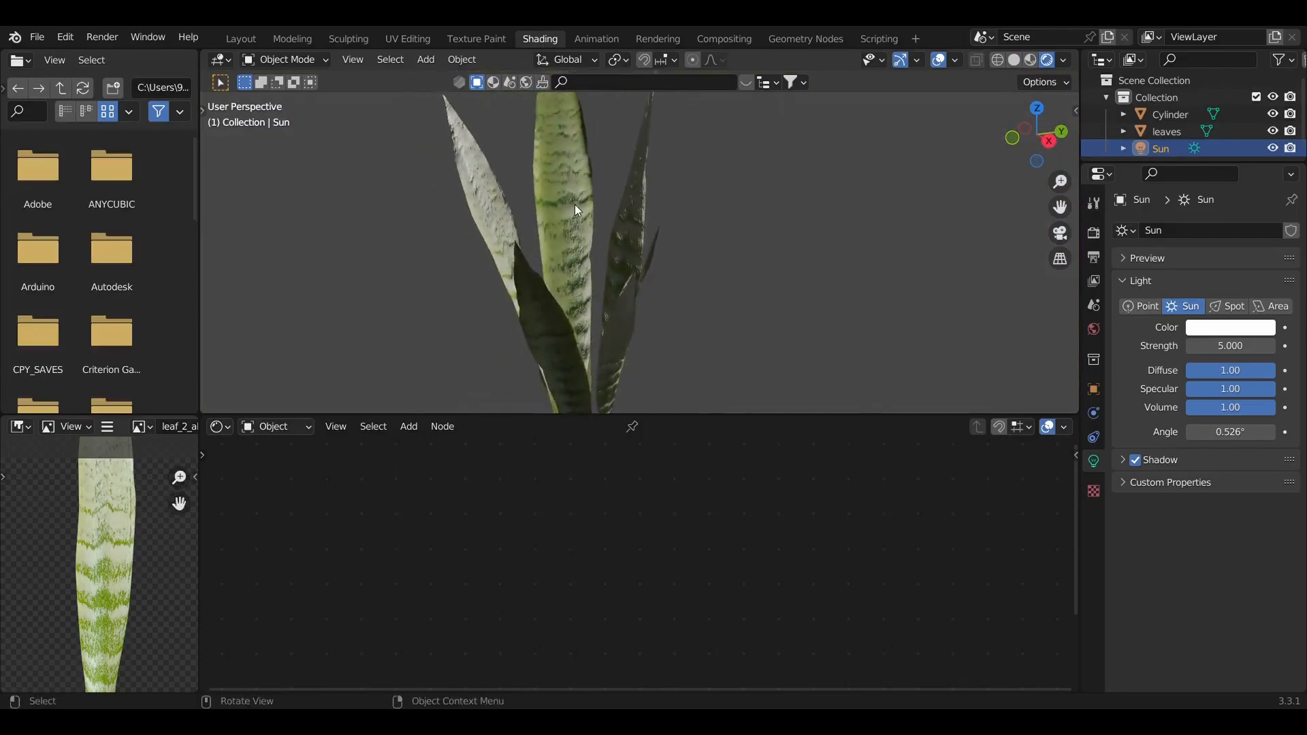
Step: Lower the Normal Map strength in the leaves' leaf_2 material, trying 0 and 0.9 along the way
click(574, 204)
scroll(588, 525, up, 5)
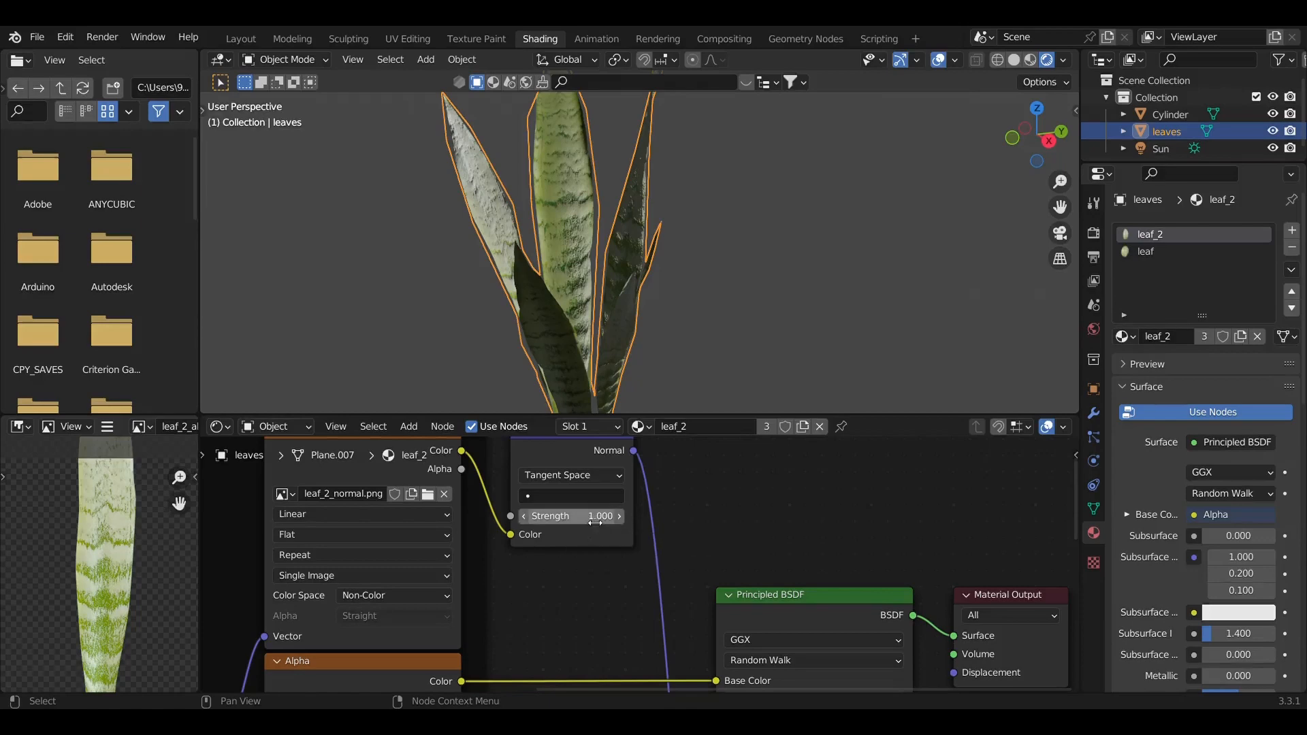
drag(595, 522, 596, 523)
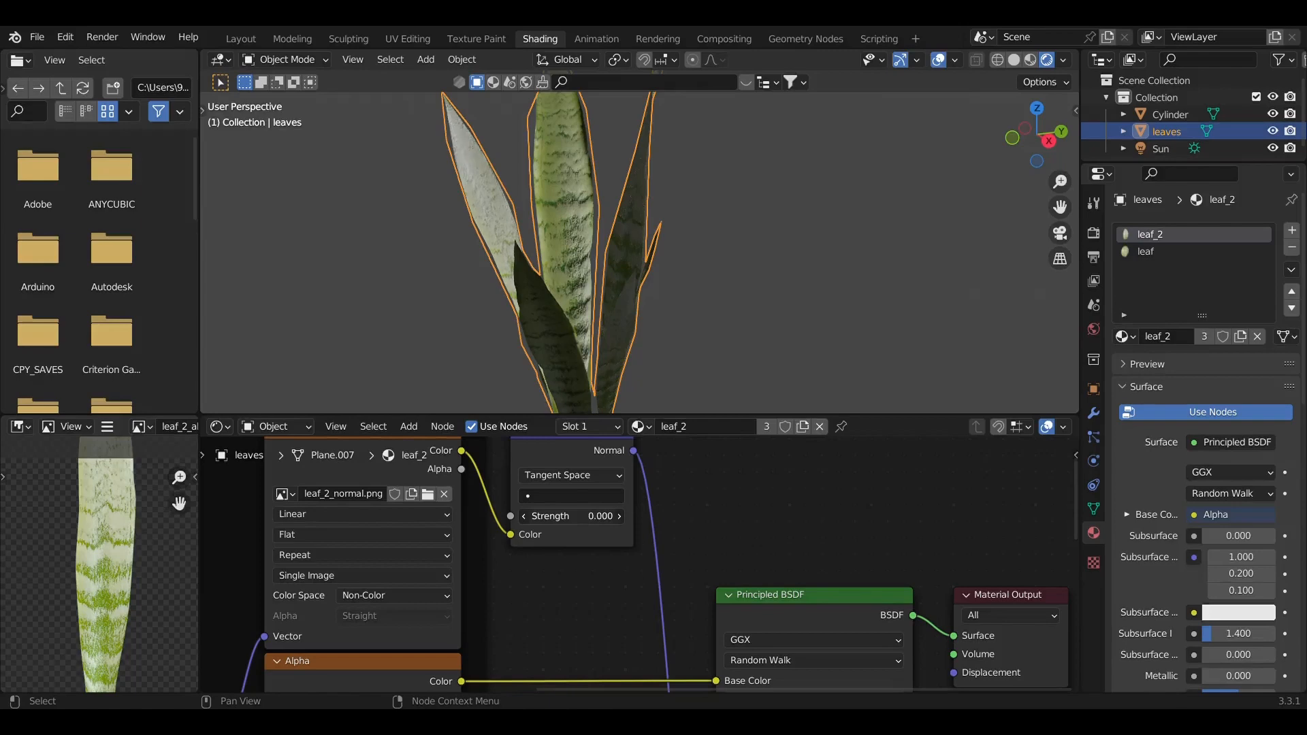
drag(596, 516, 632, 516)
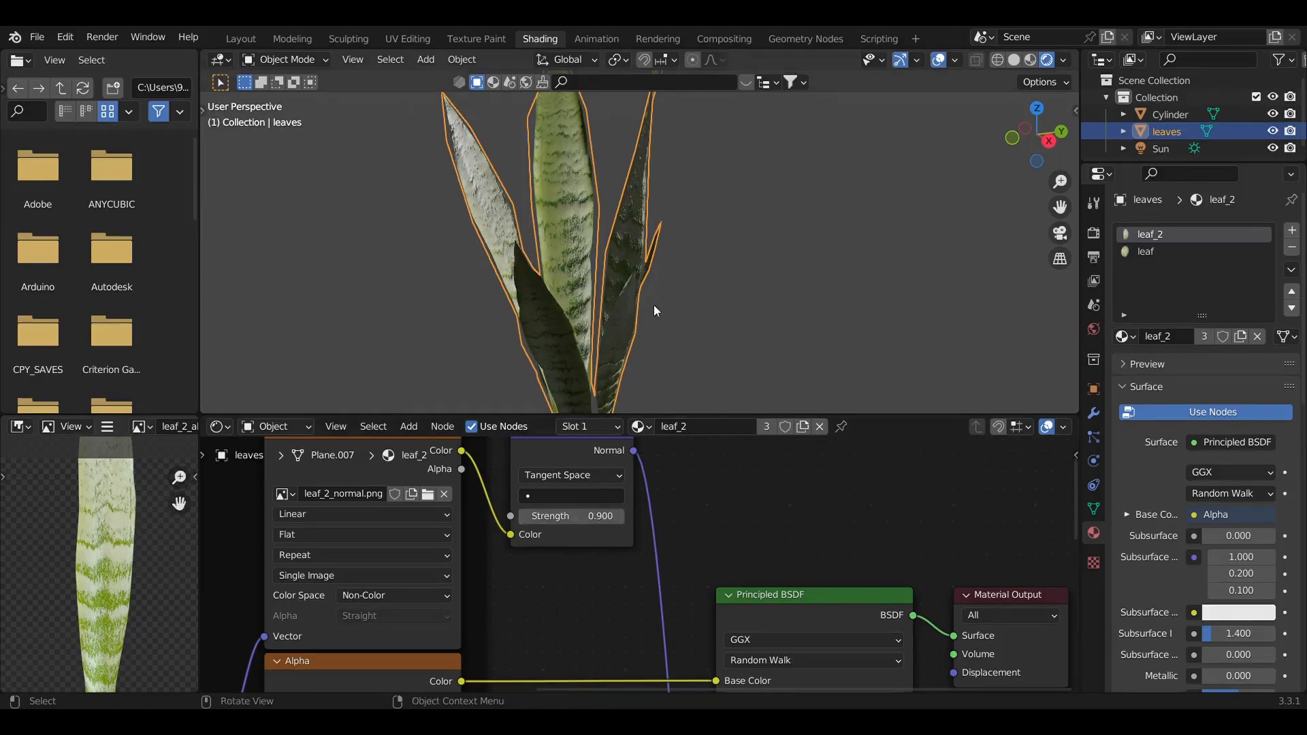
middle_drag(655, 311, 600, 273)
scroll(594, 227, up, 4)
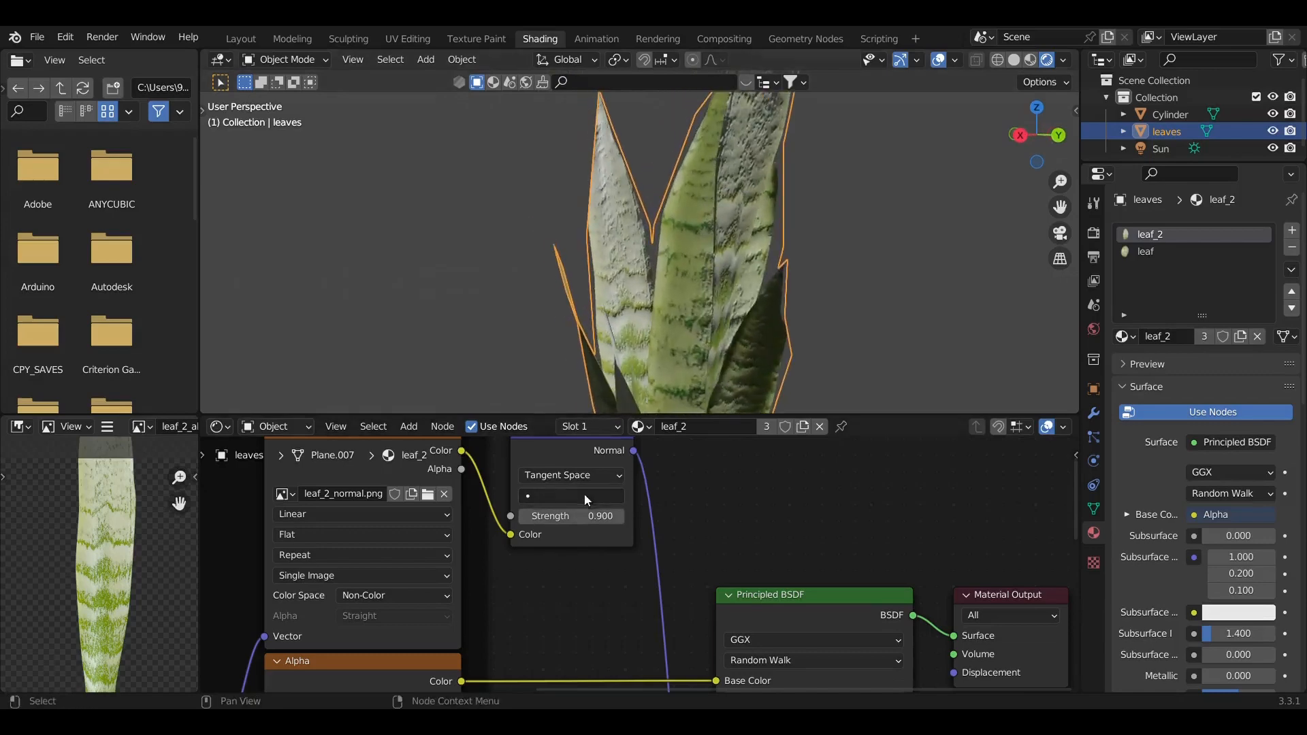
drag(596, 516, 564, 516)
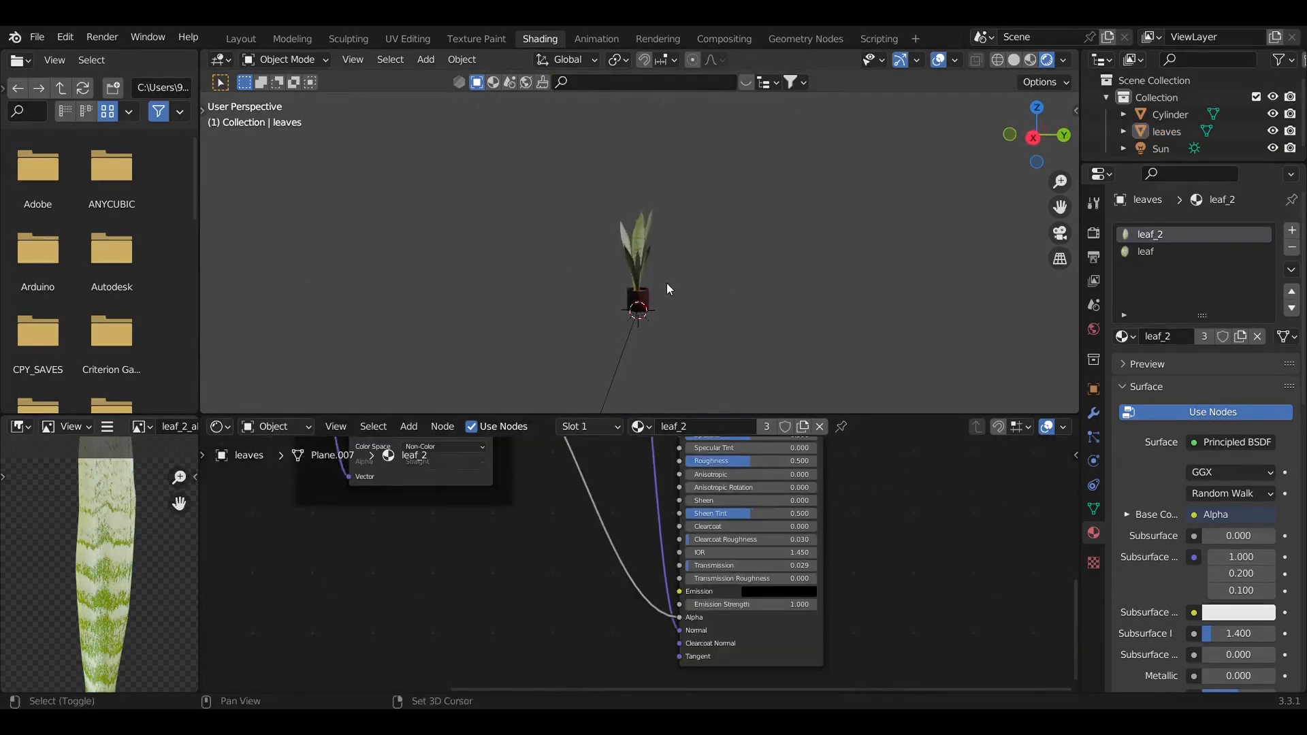
Step: Add a mesh plane as a floor beneath the potted plant
key(shift+a)
mouse_move(669, 288)
mouse_move(684, 74)
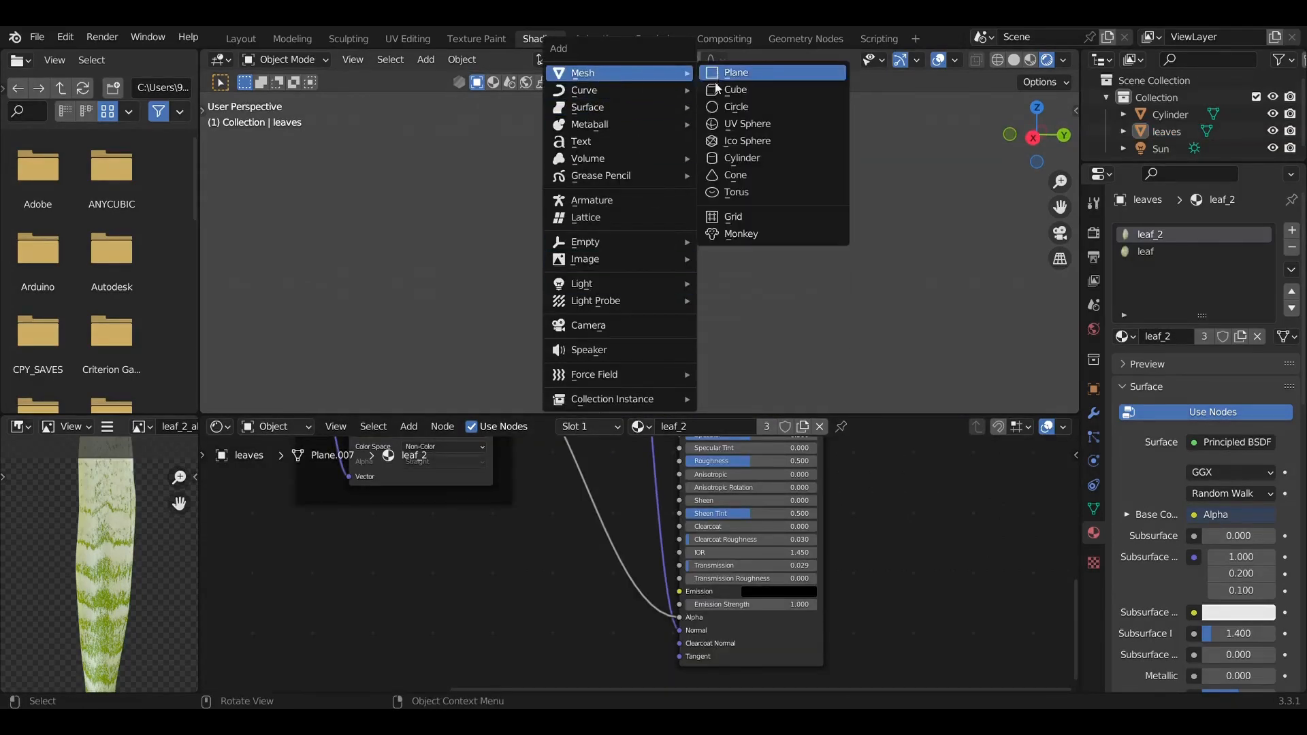
click(741, 73)
middle_drag(764, 333, 722, 332)
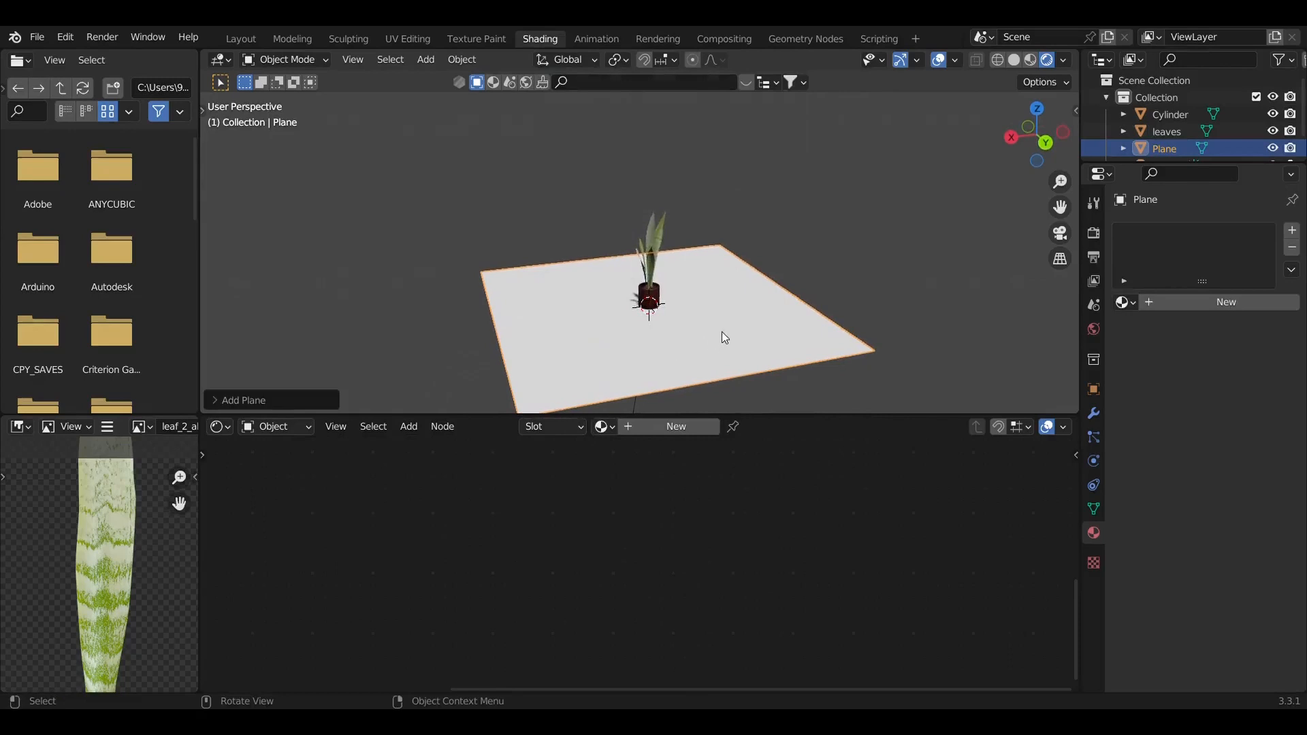
Step: In Edit Mode, extrude one edge of the plane straight up along Z to form a backdrop wall
key(Tab)
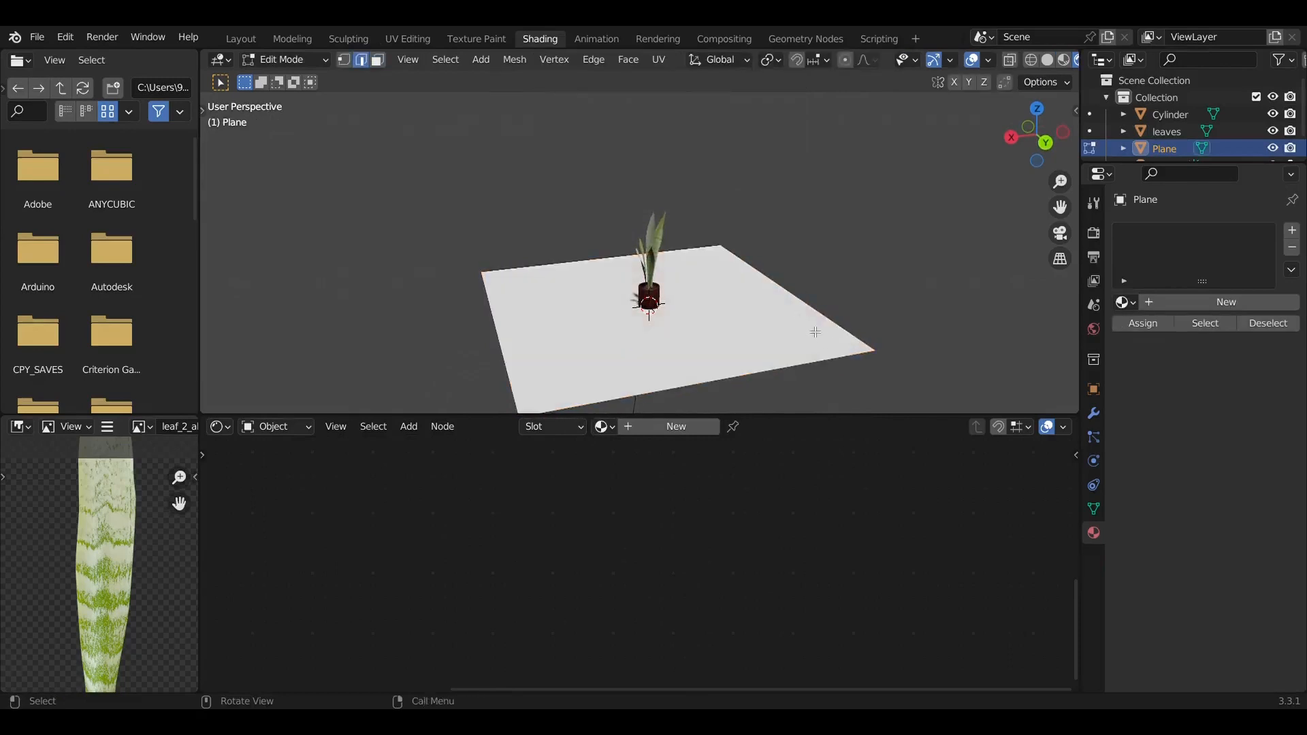
key(e)
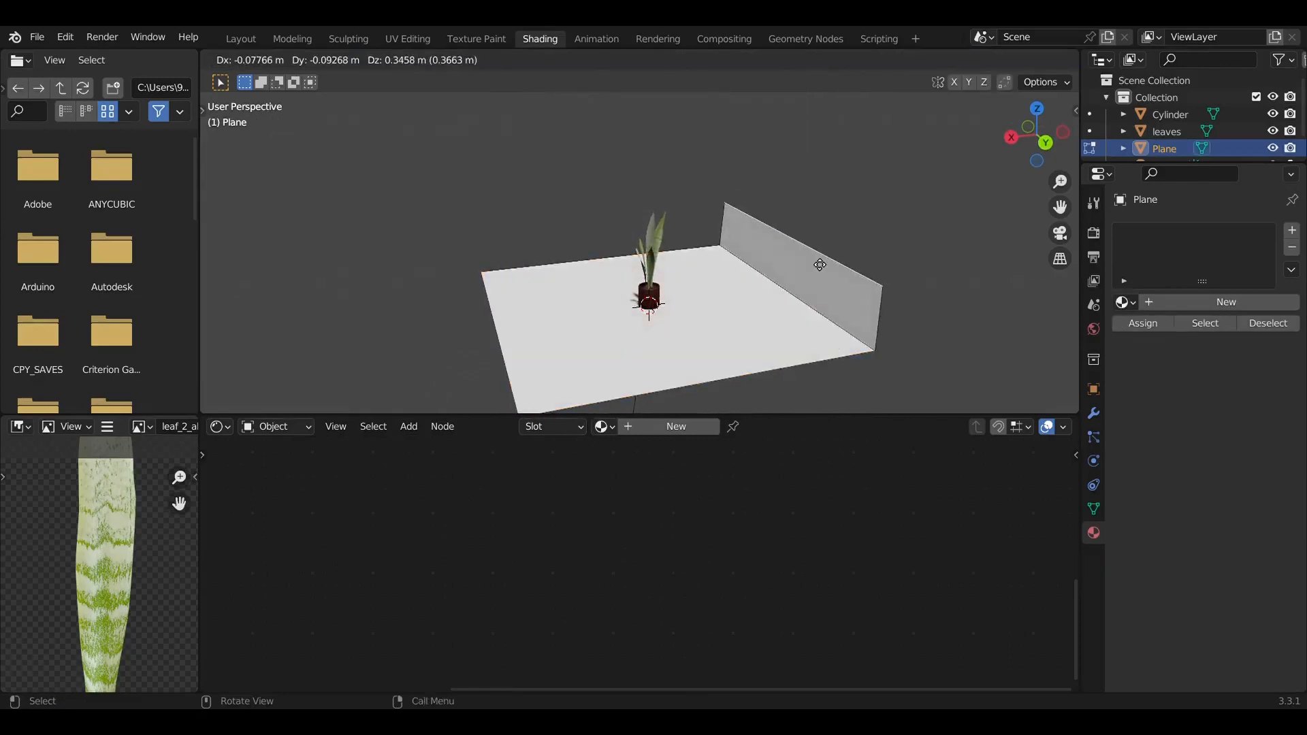
key(z)
click(796, 209)
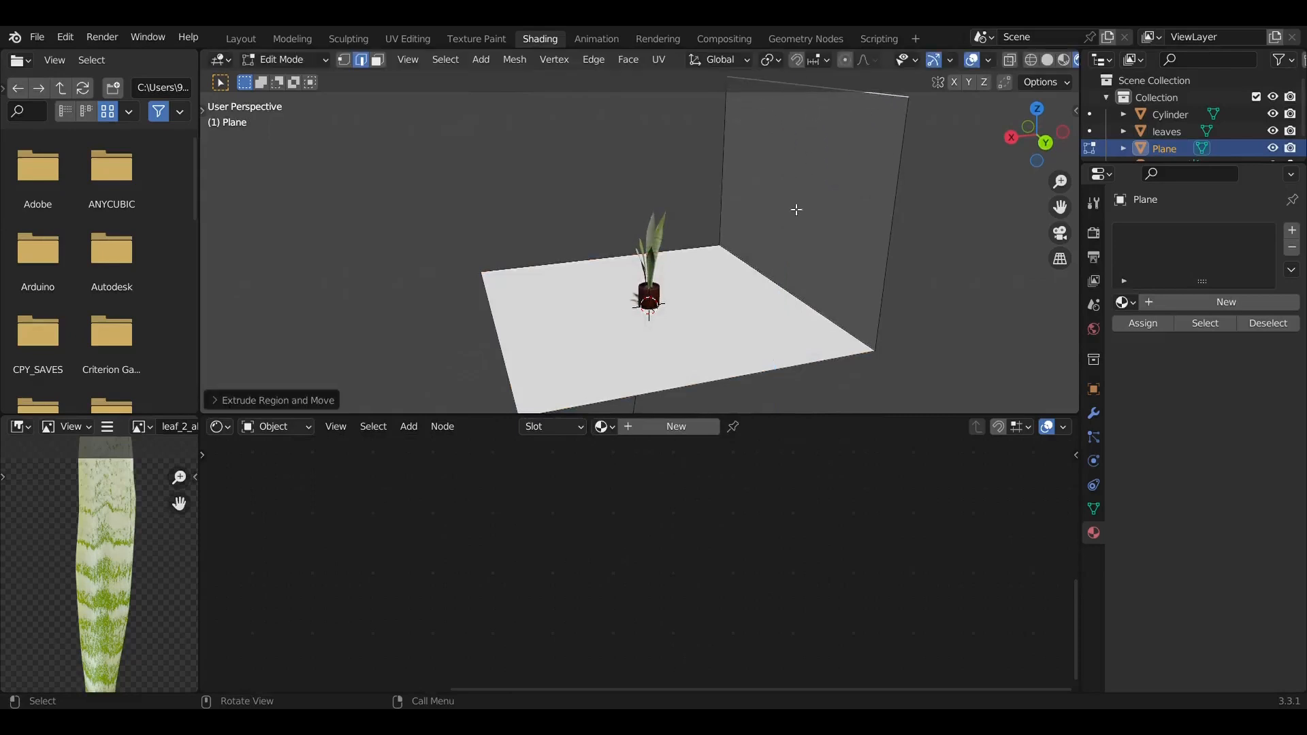
Step: Bevel the edge between floor and wall about 0.58 m wide with 6 segments, and return to Object Mode
click(778, 288)
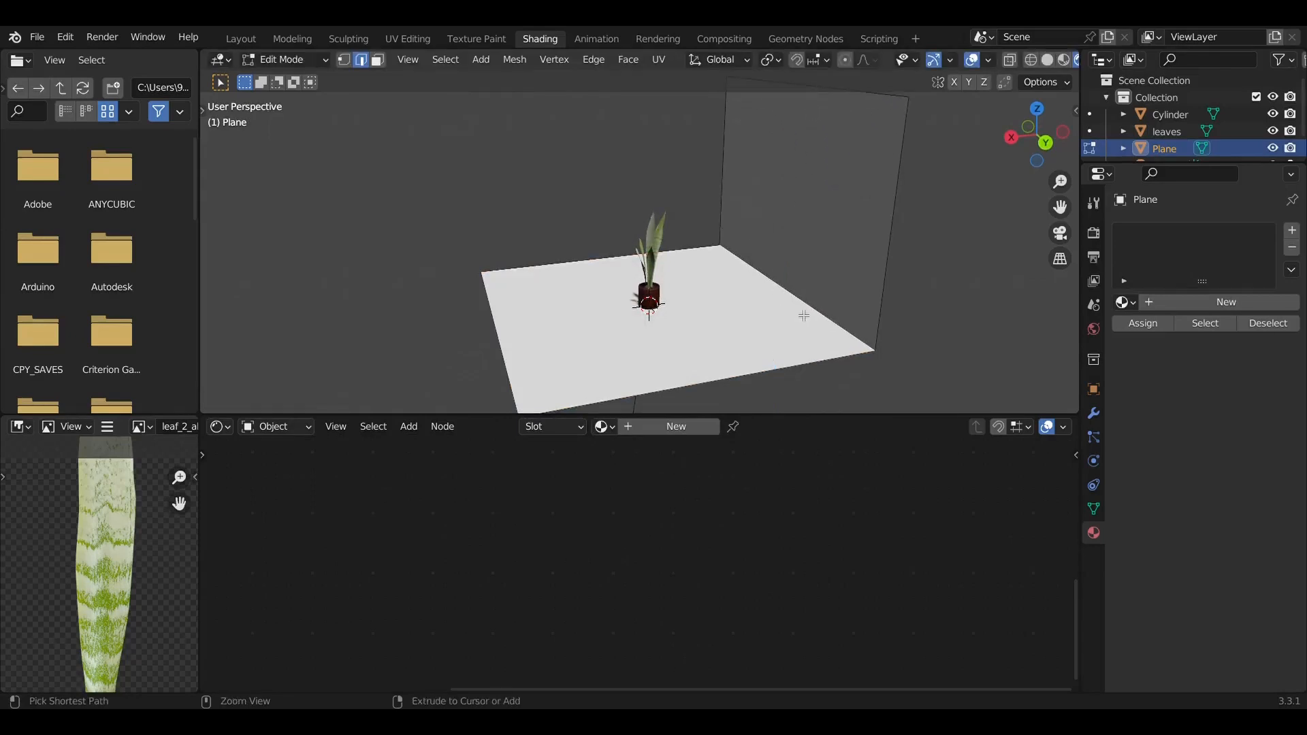
key(ctrl+b)
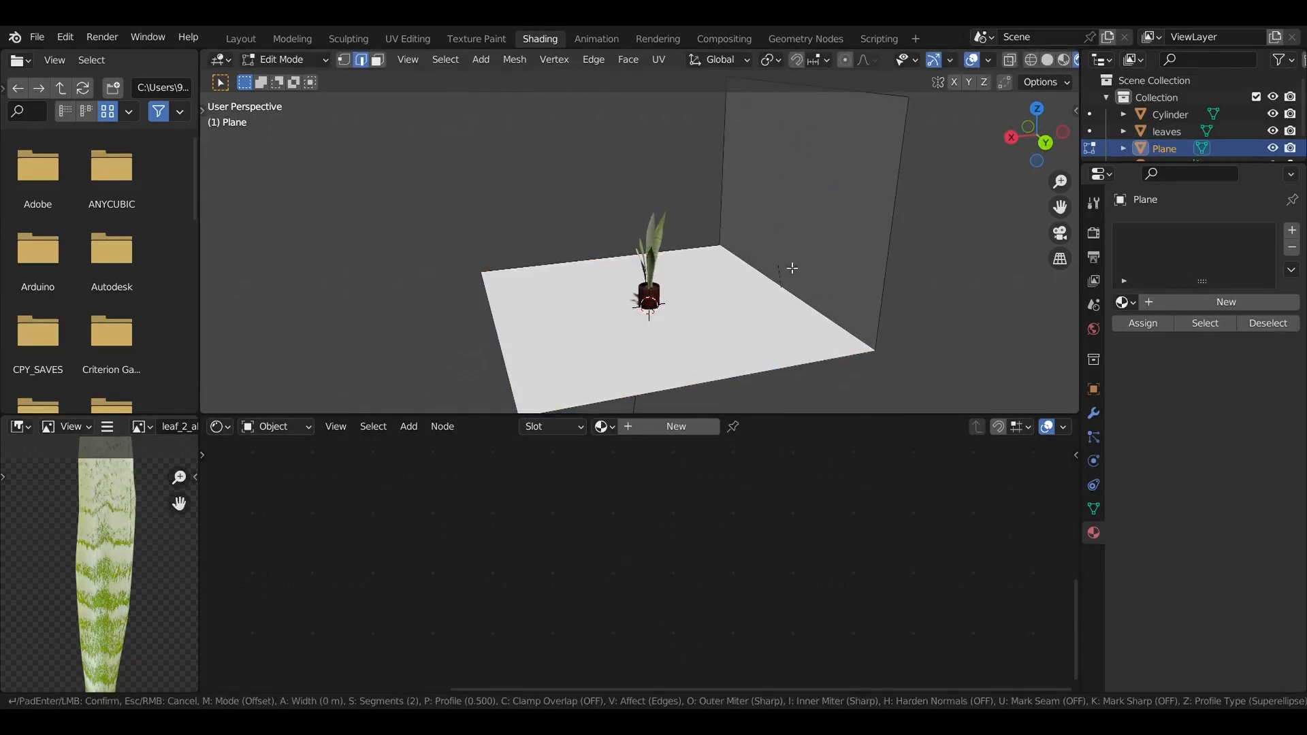
scroll(864, 224, up, 4)
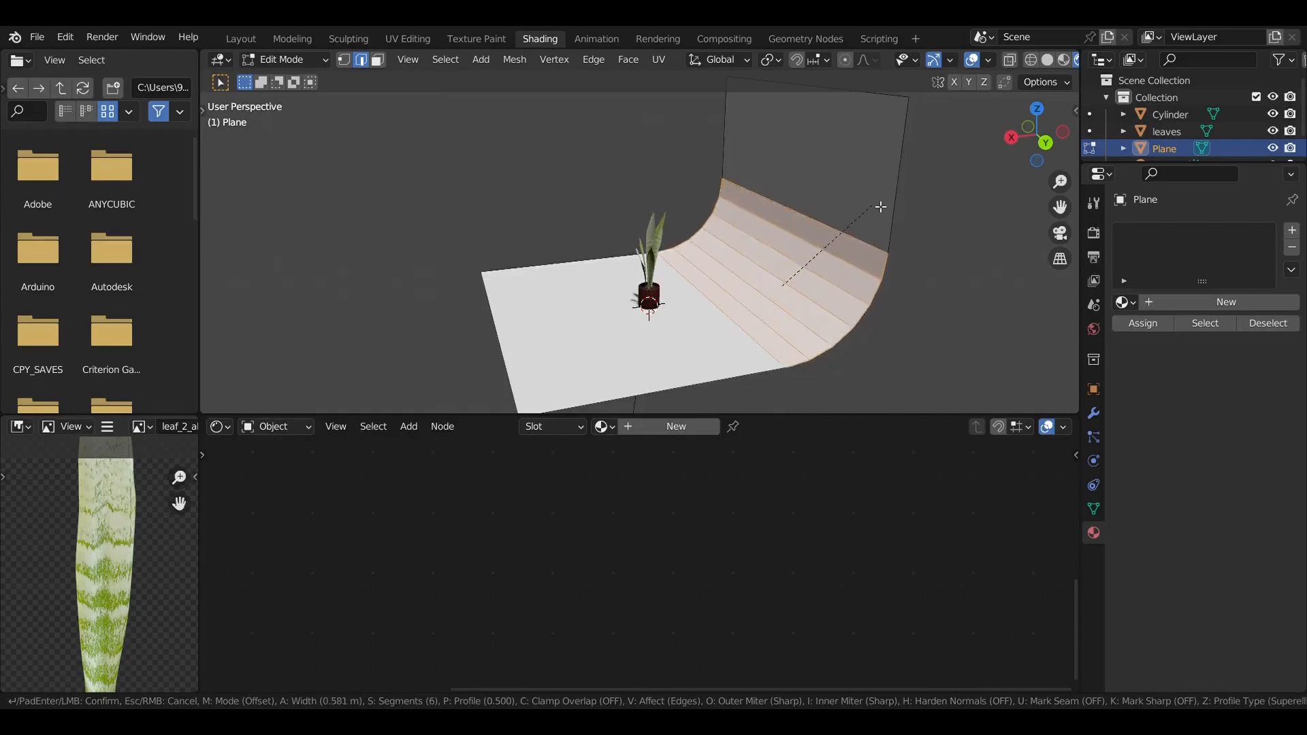
click(880, 207)
click(947, 296)
key(Tab)
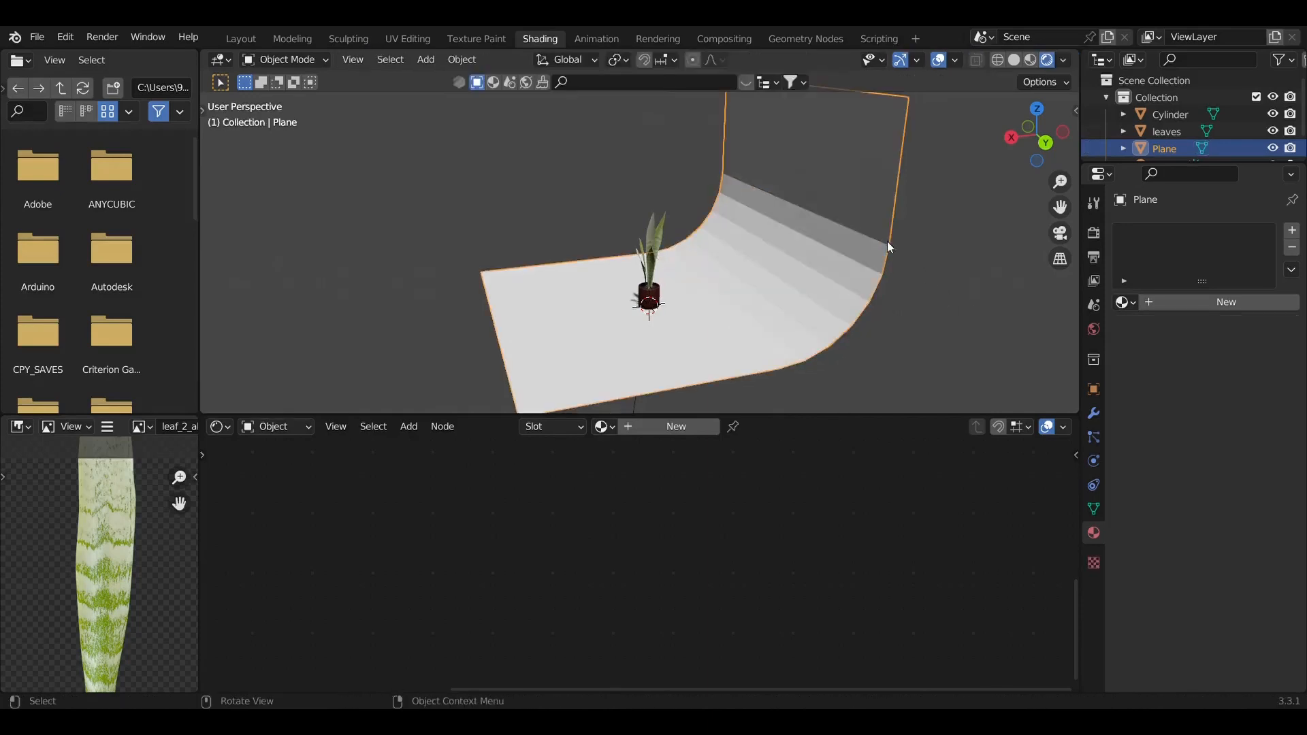
Step: Apply smooth shading to the curved backdrop
right_click(872, 233)
click(872, 233)
click(948, 291)
middle_drag(949, 291, 835, 264)
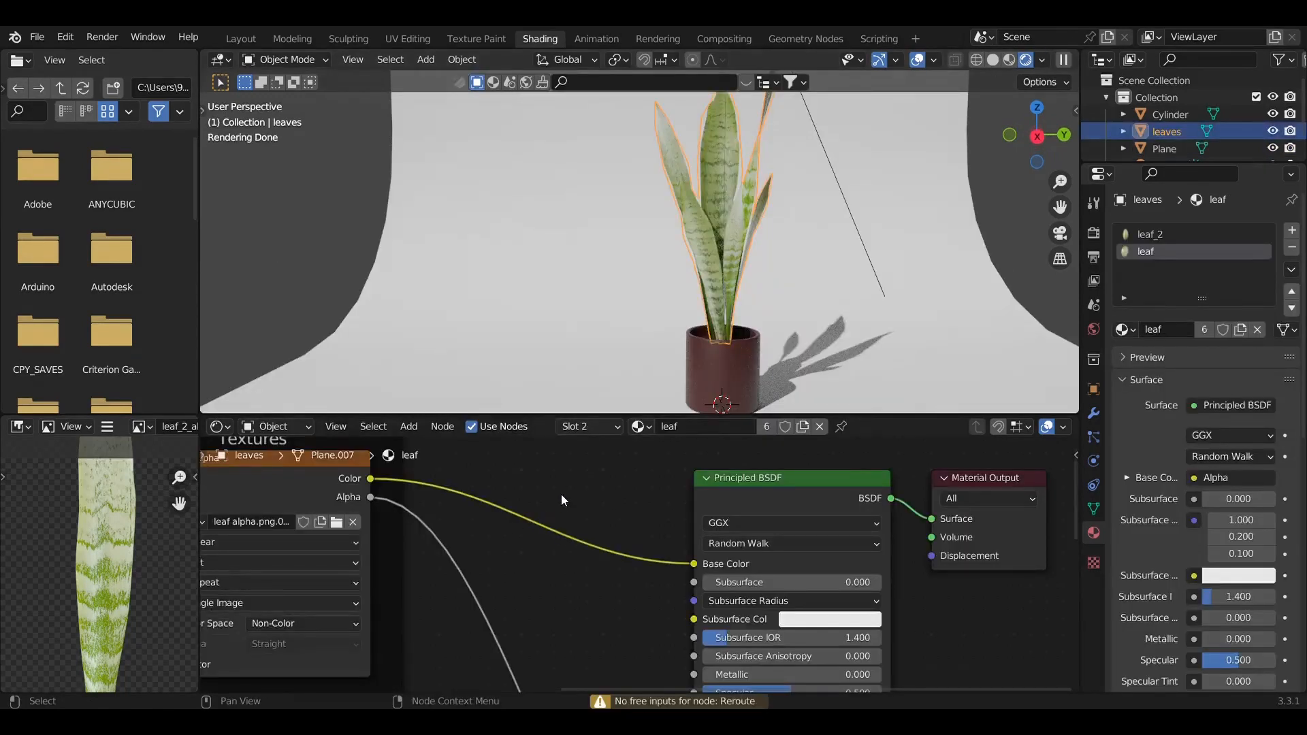
Step: Insert a Bright/Contrast node between the leaf material's texture color and the shader's Base Color, with Contrast set to 0.1
key(shift+a)
mouse_move(537, 480)
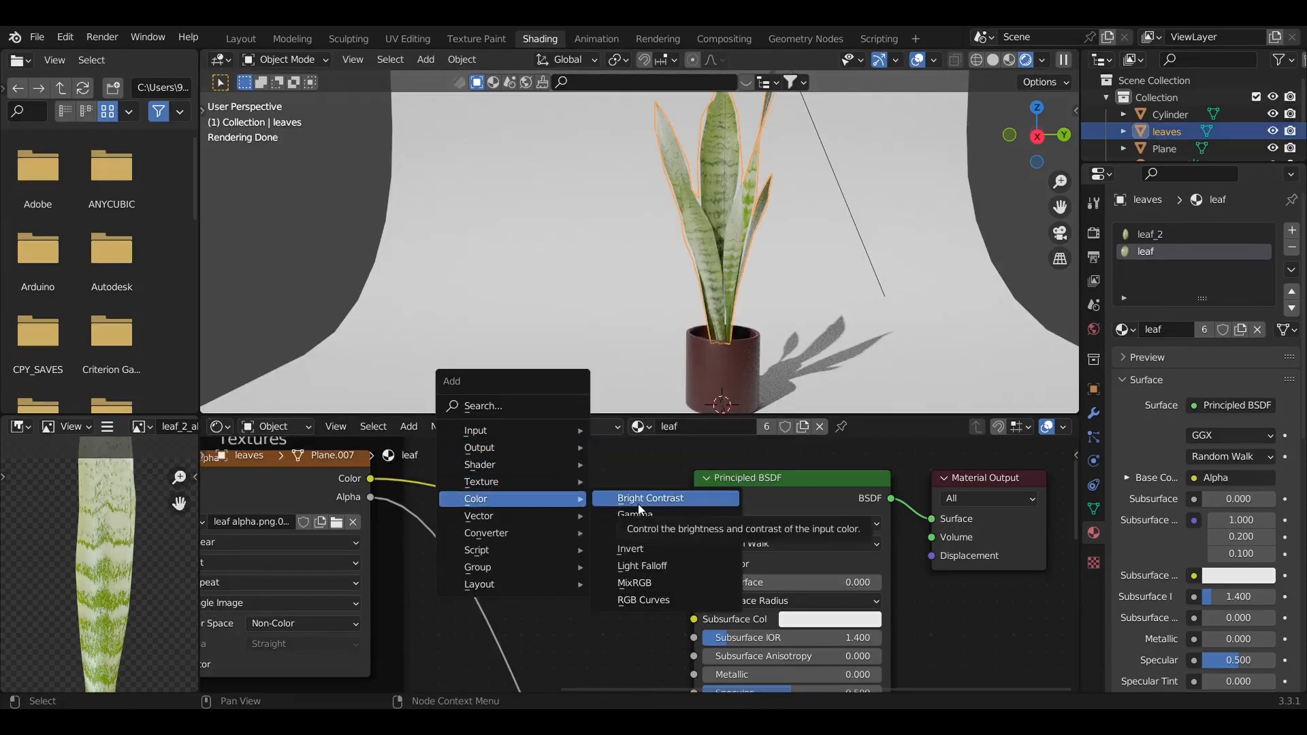
click(638, 500)
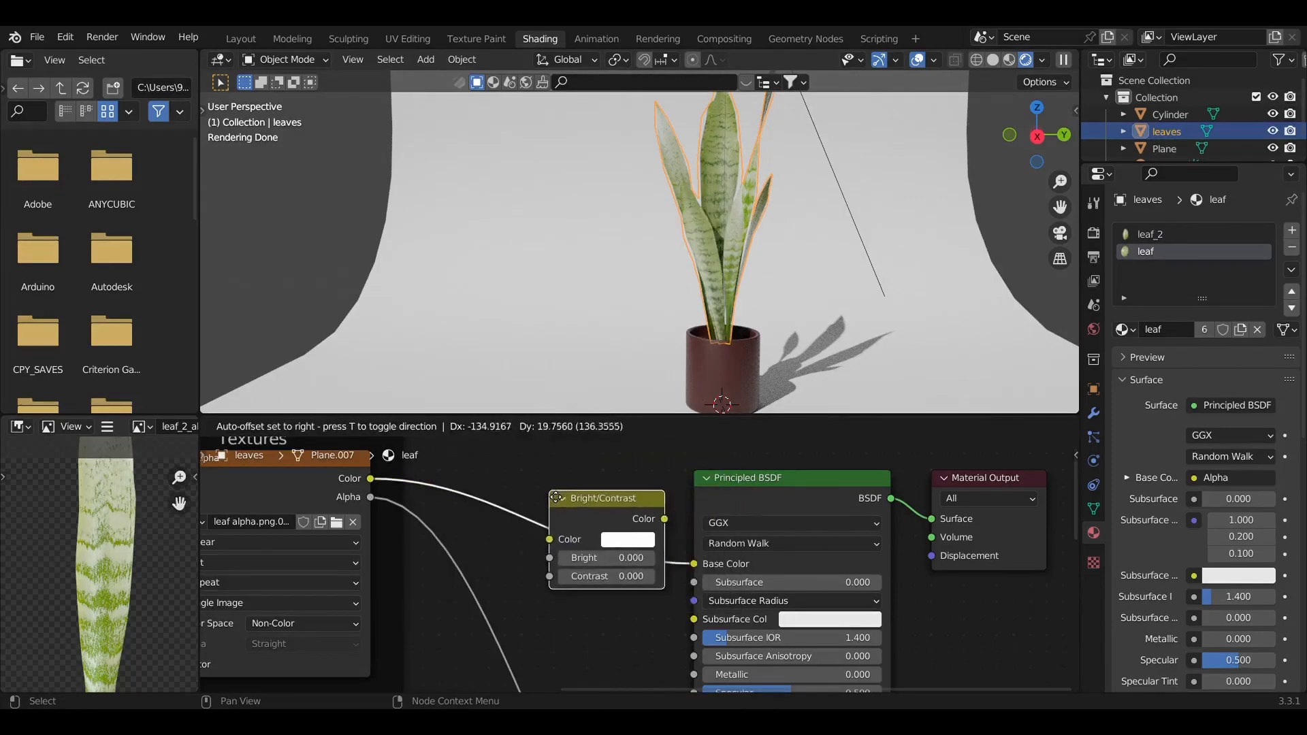
click(632, 567)
scroll(527, 599, up, 2)
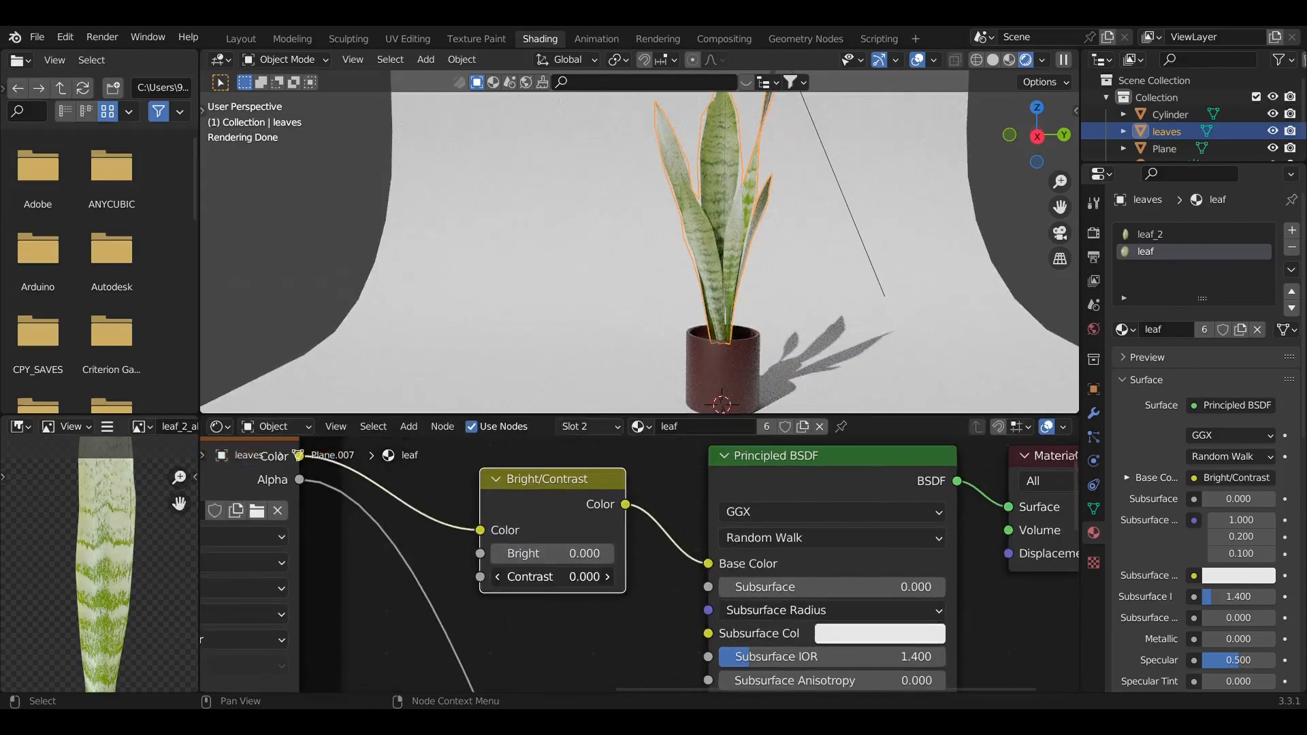
drag(552, 577, 565, 576)
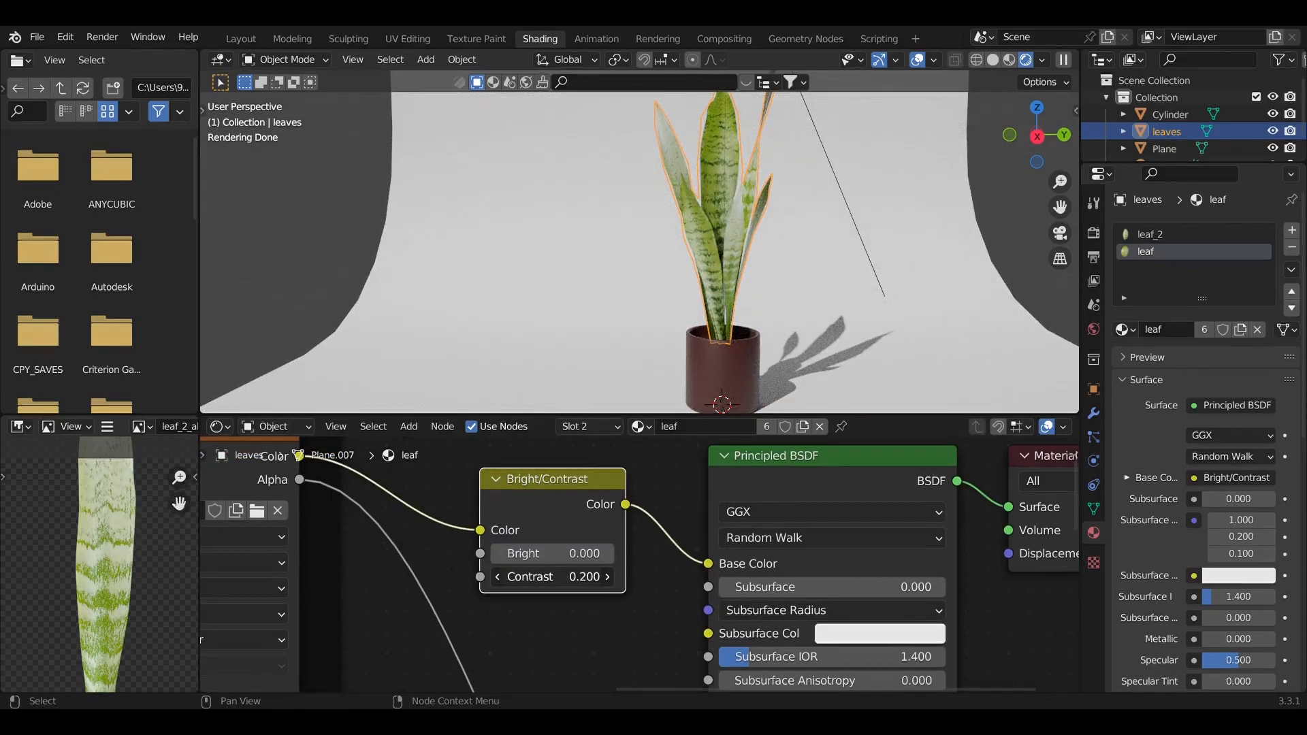
drag(565, 576, 559, 576)
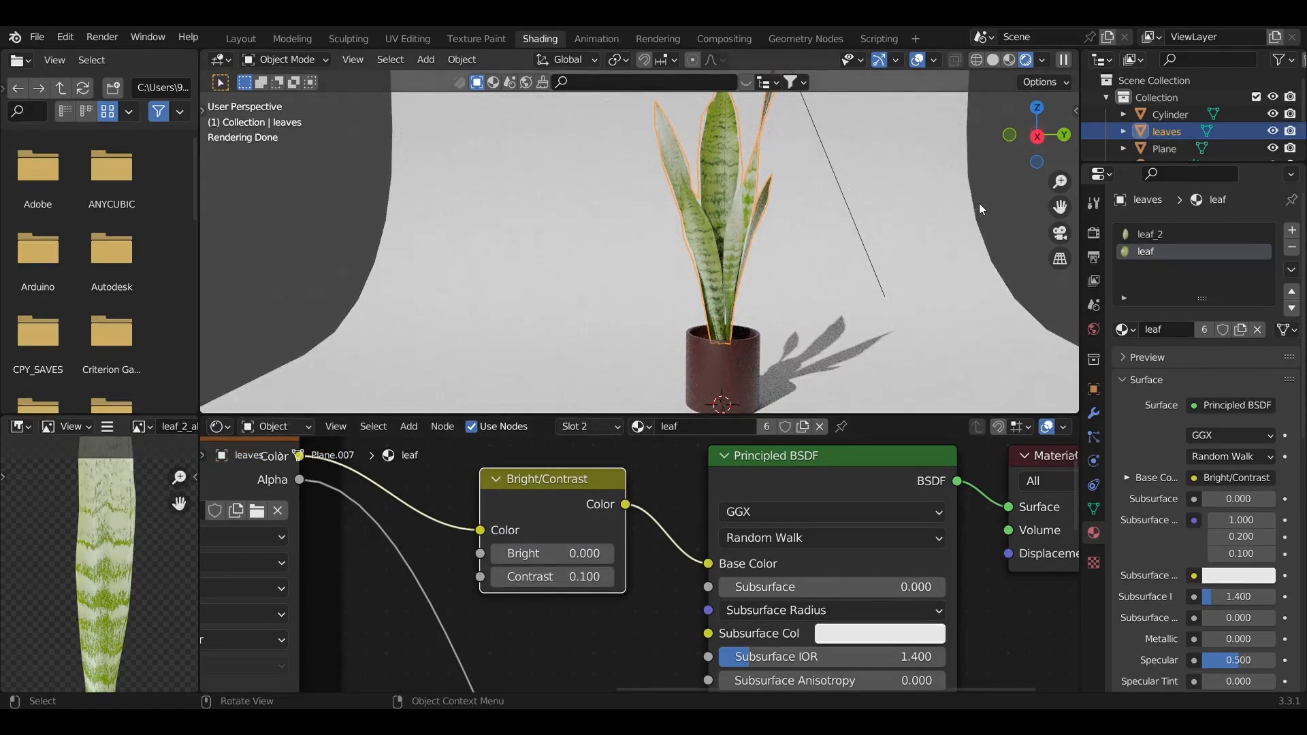
Step: Examine the leaves' rendered texture up close and the whole potted plant on the curved backdrop in the Layout workspace
middle_drag(885, 233, 744, 233)
scroll(628, 630, down, 5)
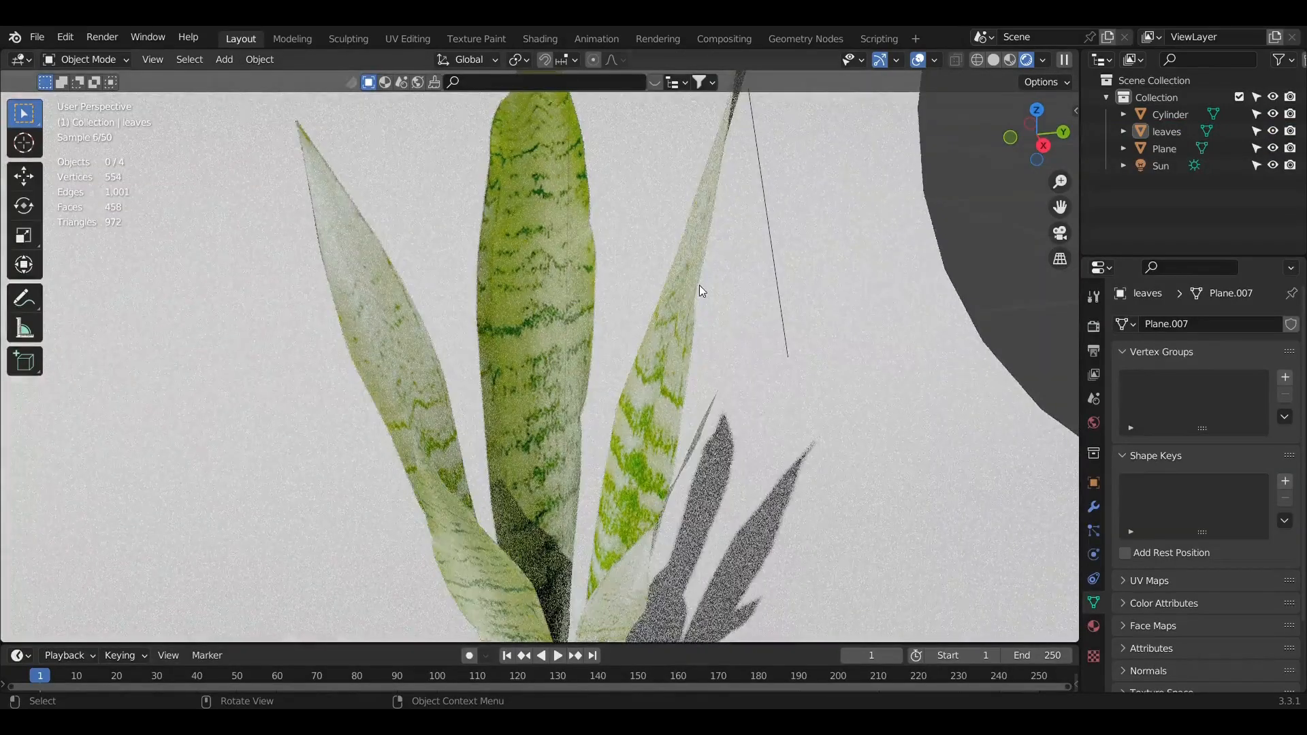
scroll(704, 281, down, 3)
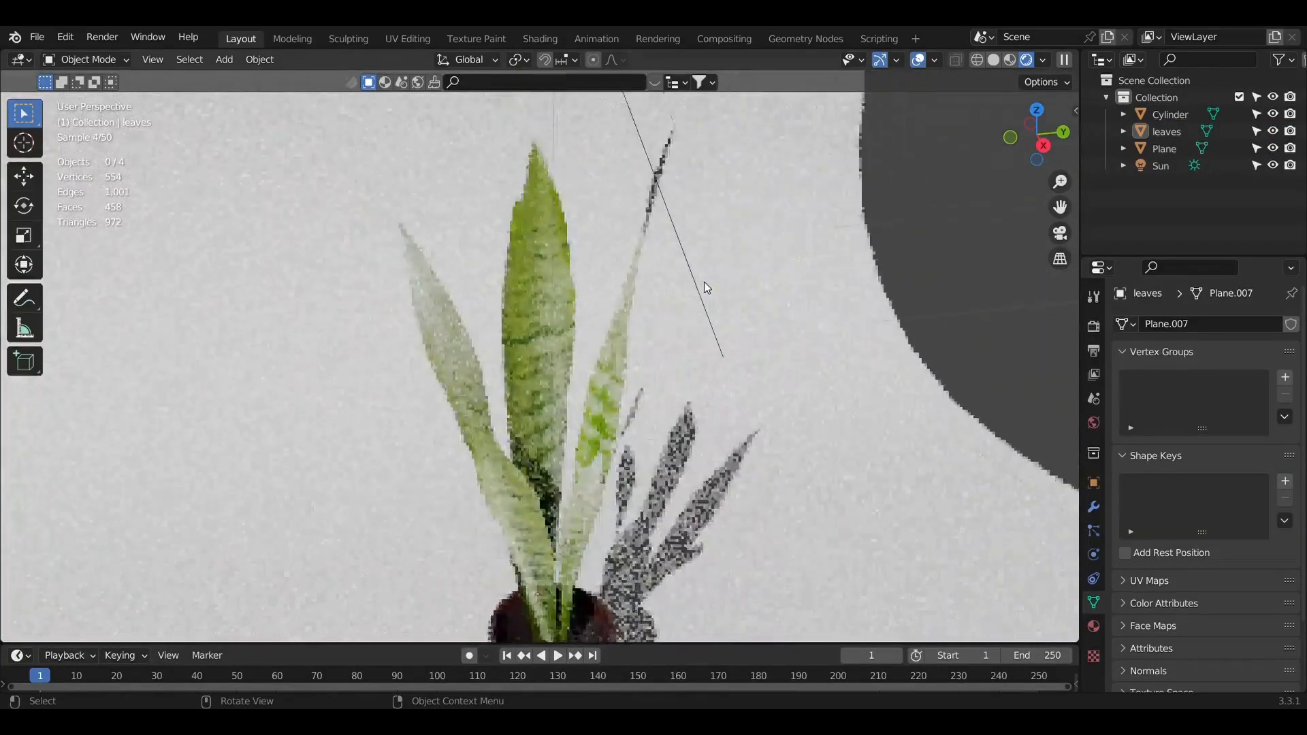
middle_drag(762, 275, 724, 372)
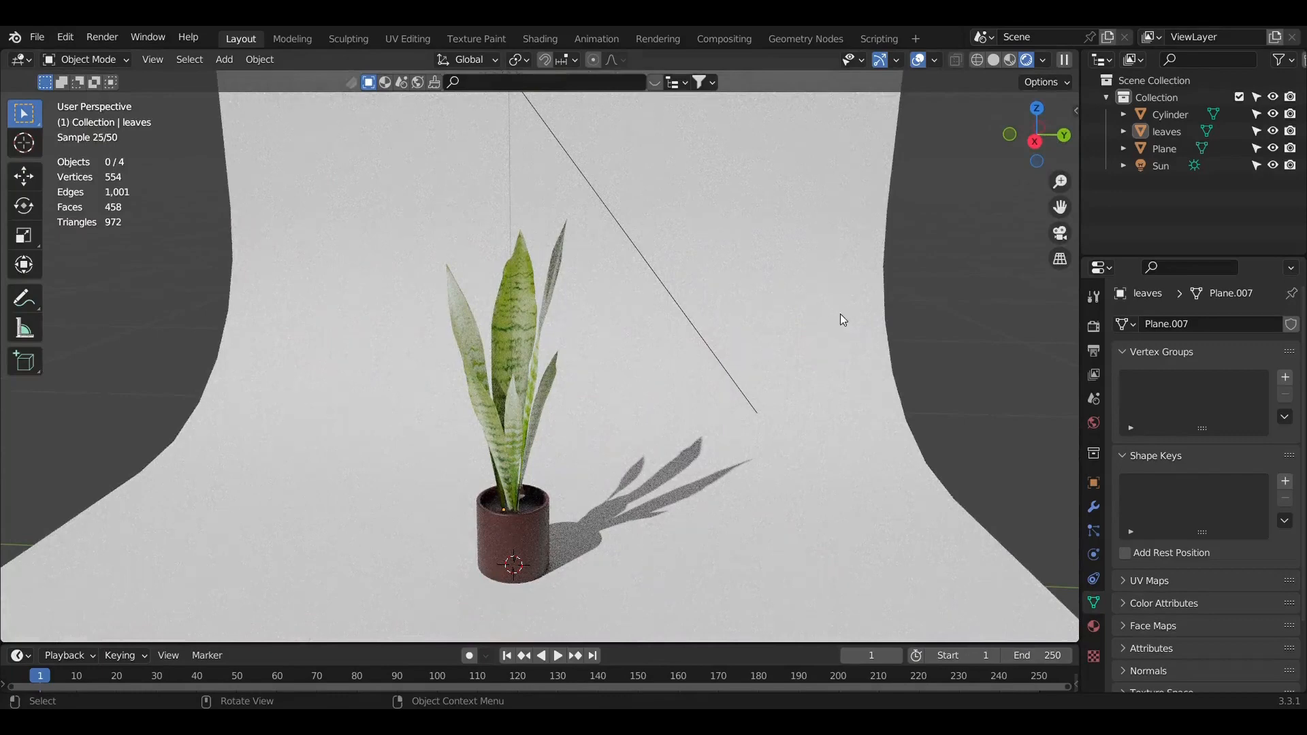
scroll(762, 377, down, 1)
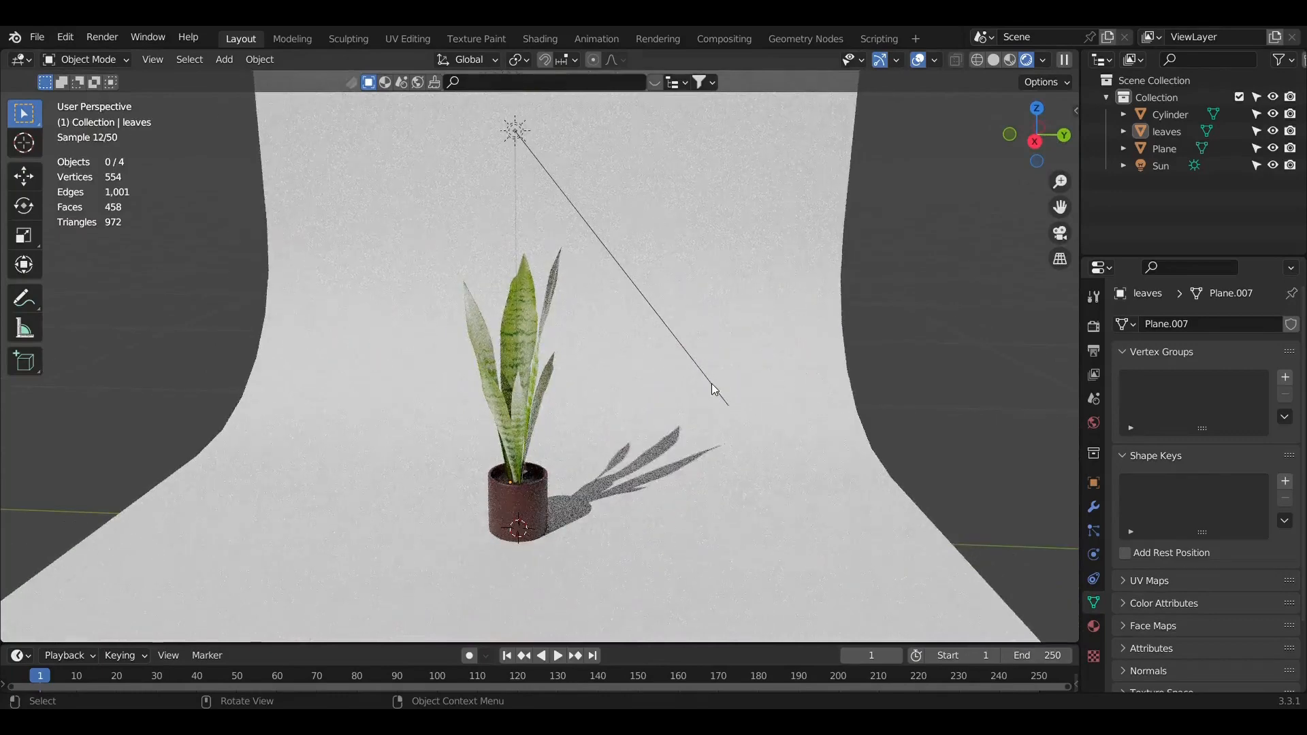
Step: Hide the sun light briefly and reveal it again, and examine the plant's lighting and shadow from several angles
click(699, 369)
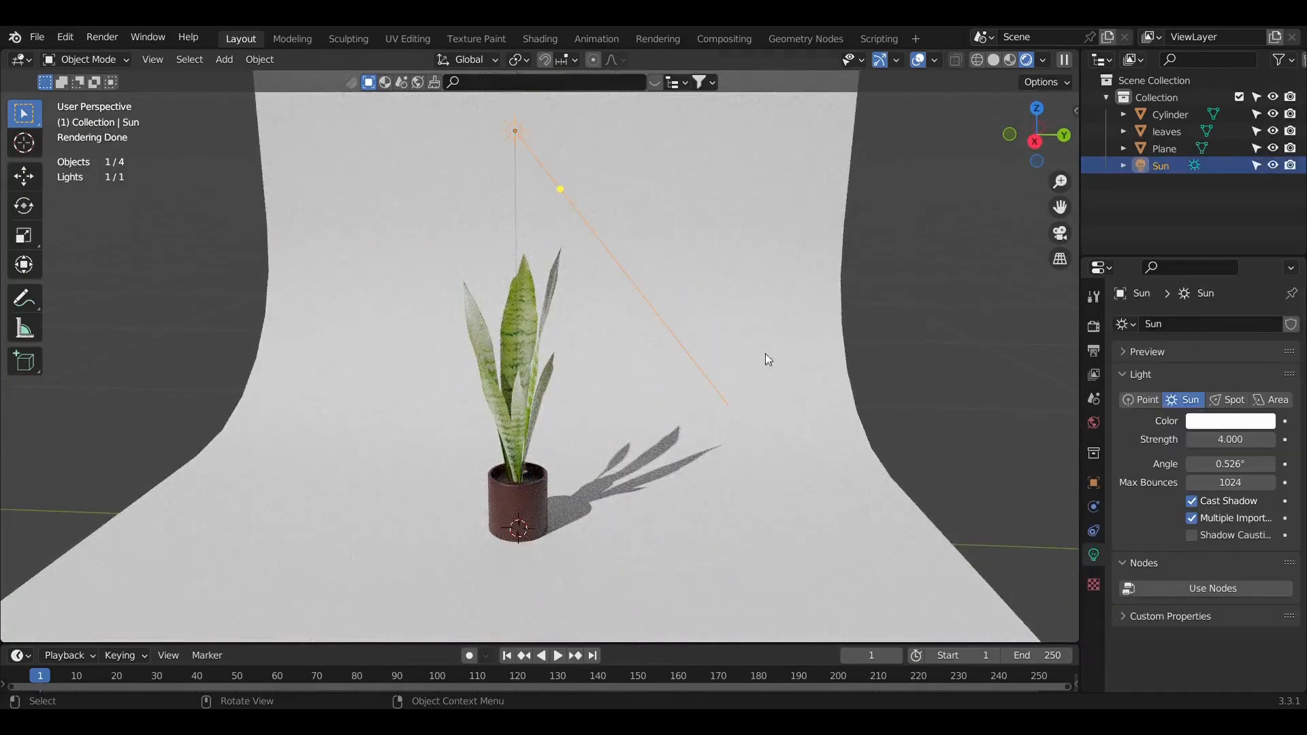
key(h)
key(alt+h)
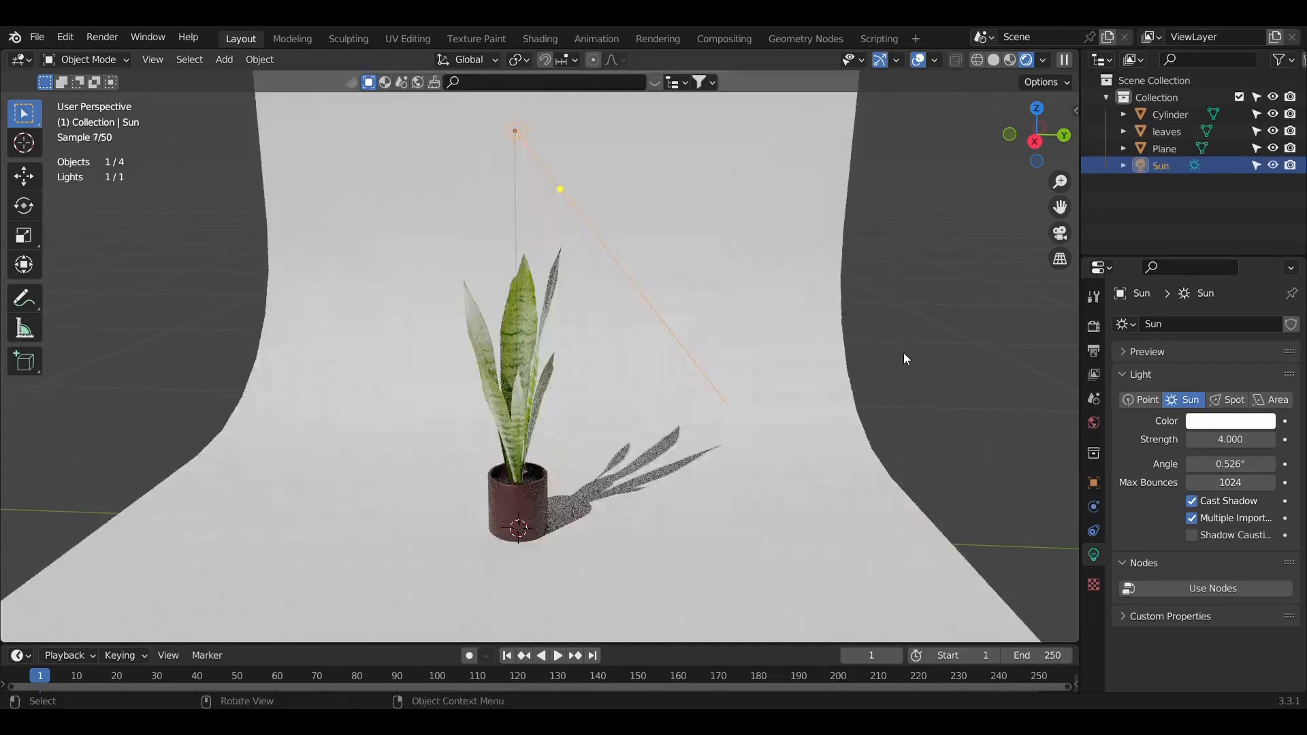
middle_drag(768, 348, 874, 350)
middle_drag(881, 349, 781, 301)
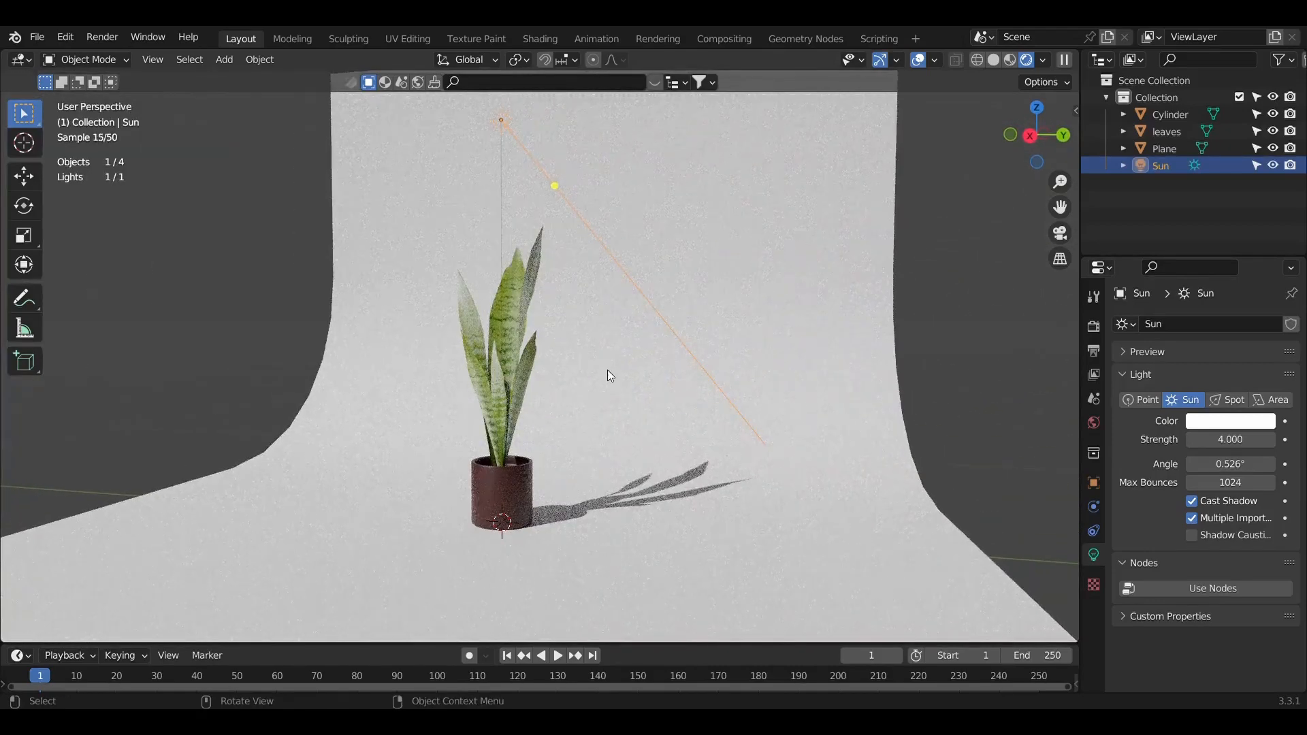
scroll(565, 381, up, 2)
middle_drag(586, 384, 627, 379)
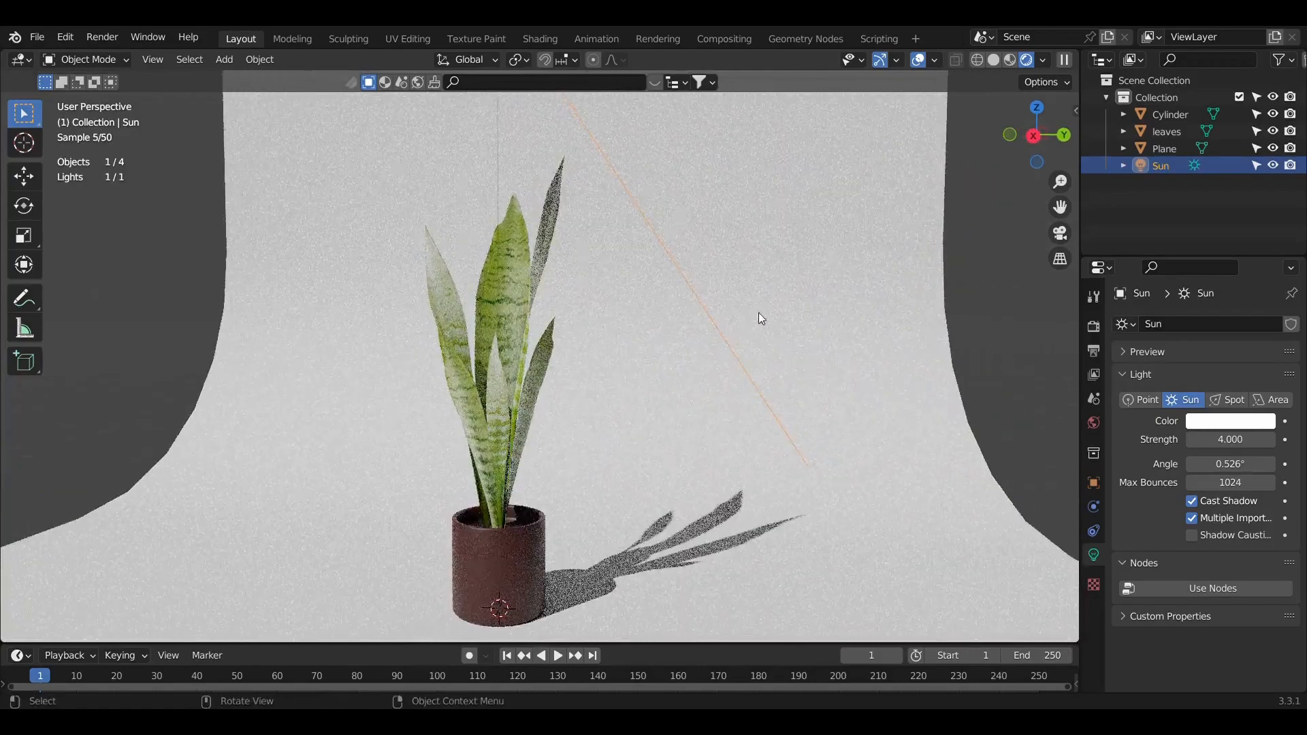